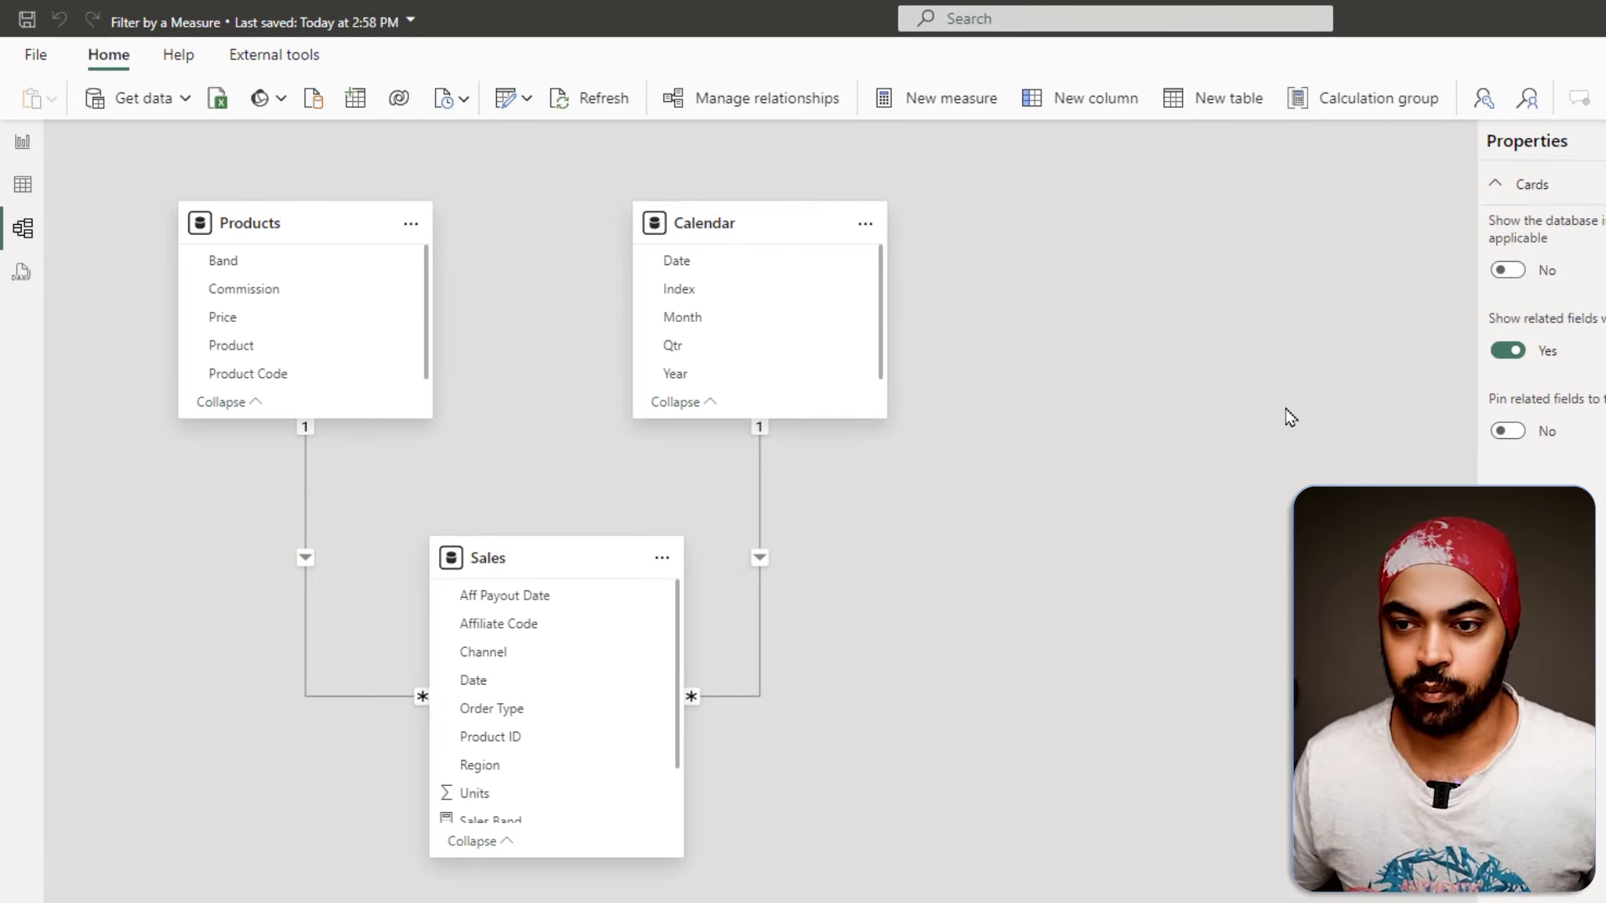
# Examine the model relationships between Products, Calendar and Sales, and the SUMX formula of the Total Sales measure
pyautogui.moveTo(311, 261)
pyautogui.mouseDown()
pyautogui.moveTo(339, 266)
pyautogui.moveTo(364, 242)
pyautogui.mouseUp()
pyautogui.moveTo(732, 299); pyautogui.dragTo(780, 290)
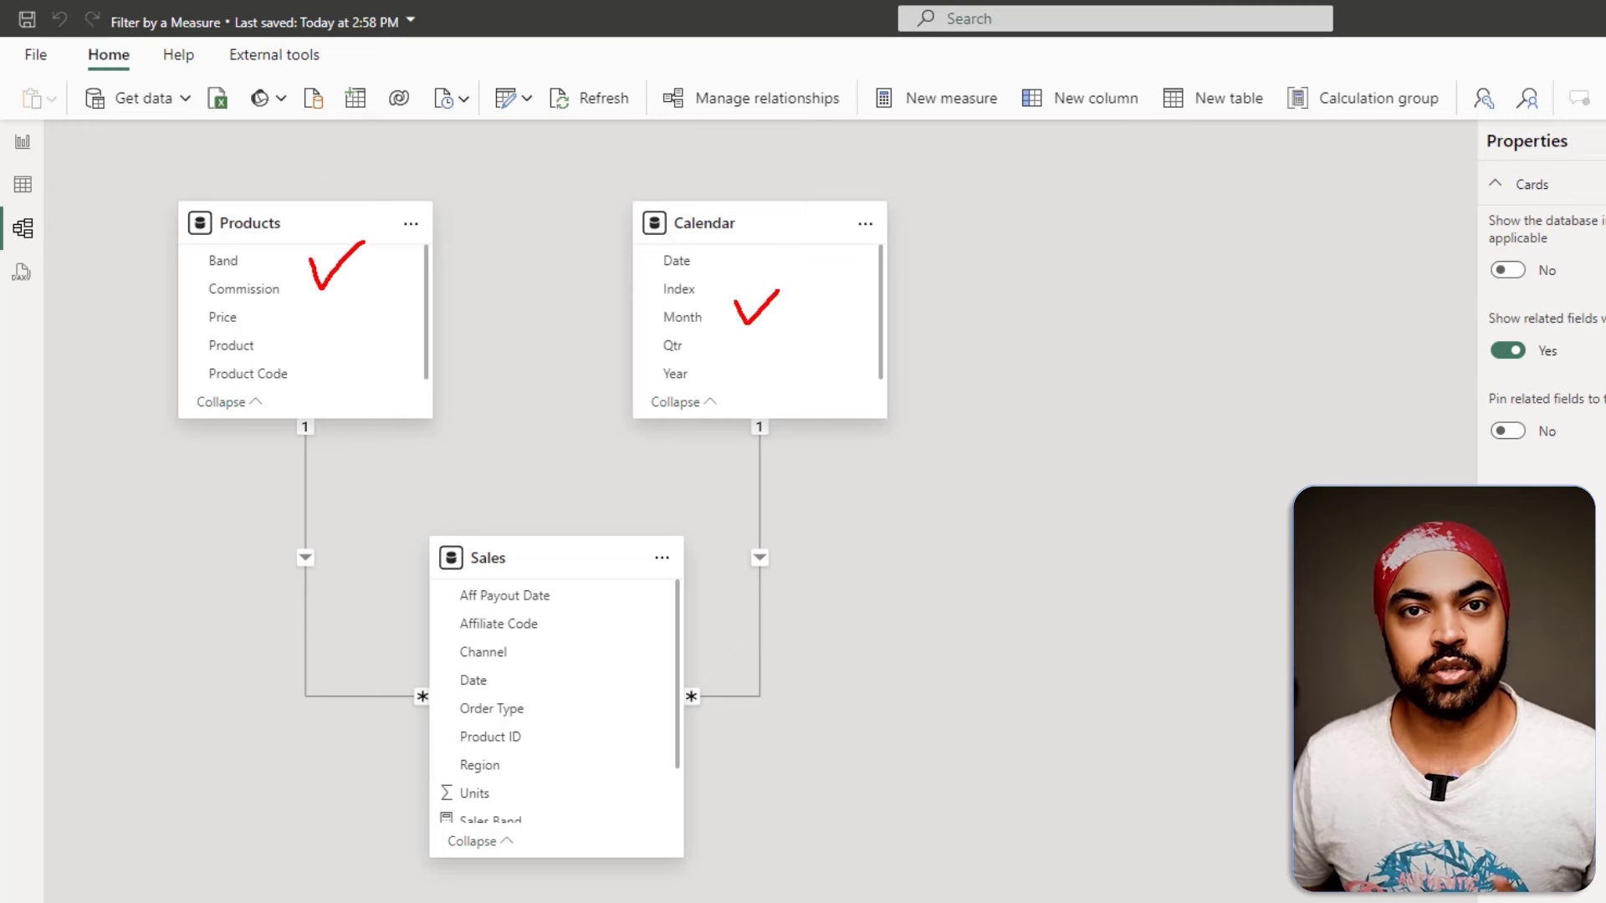
pyautogui.moveTo(513, 556)
pyautogui.mouseDown()
pyautogui.moveTo(456, 577)
pyautogui.moveTo(544, 548)
pyautogui.mouseUp()
pyautogui.press('Escape')
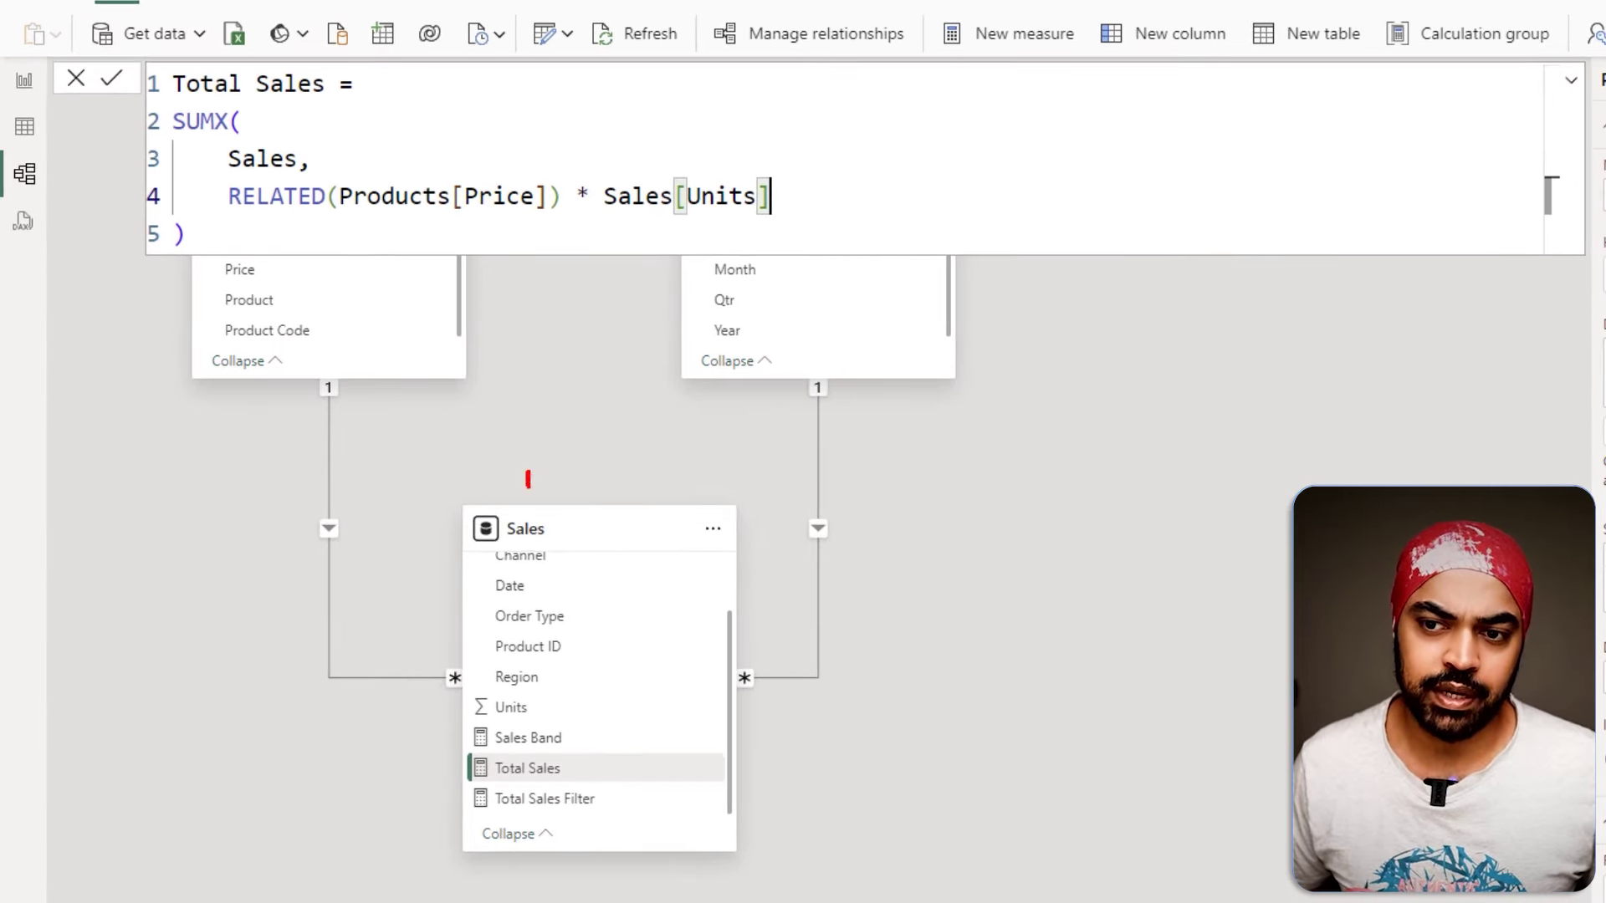
pyautogui.moveTo(234, 221); pyautogui.dragTo(506, 216)
pyautogui.moveTo(257, 276); pyautogui.dragTo(306, 251)
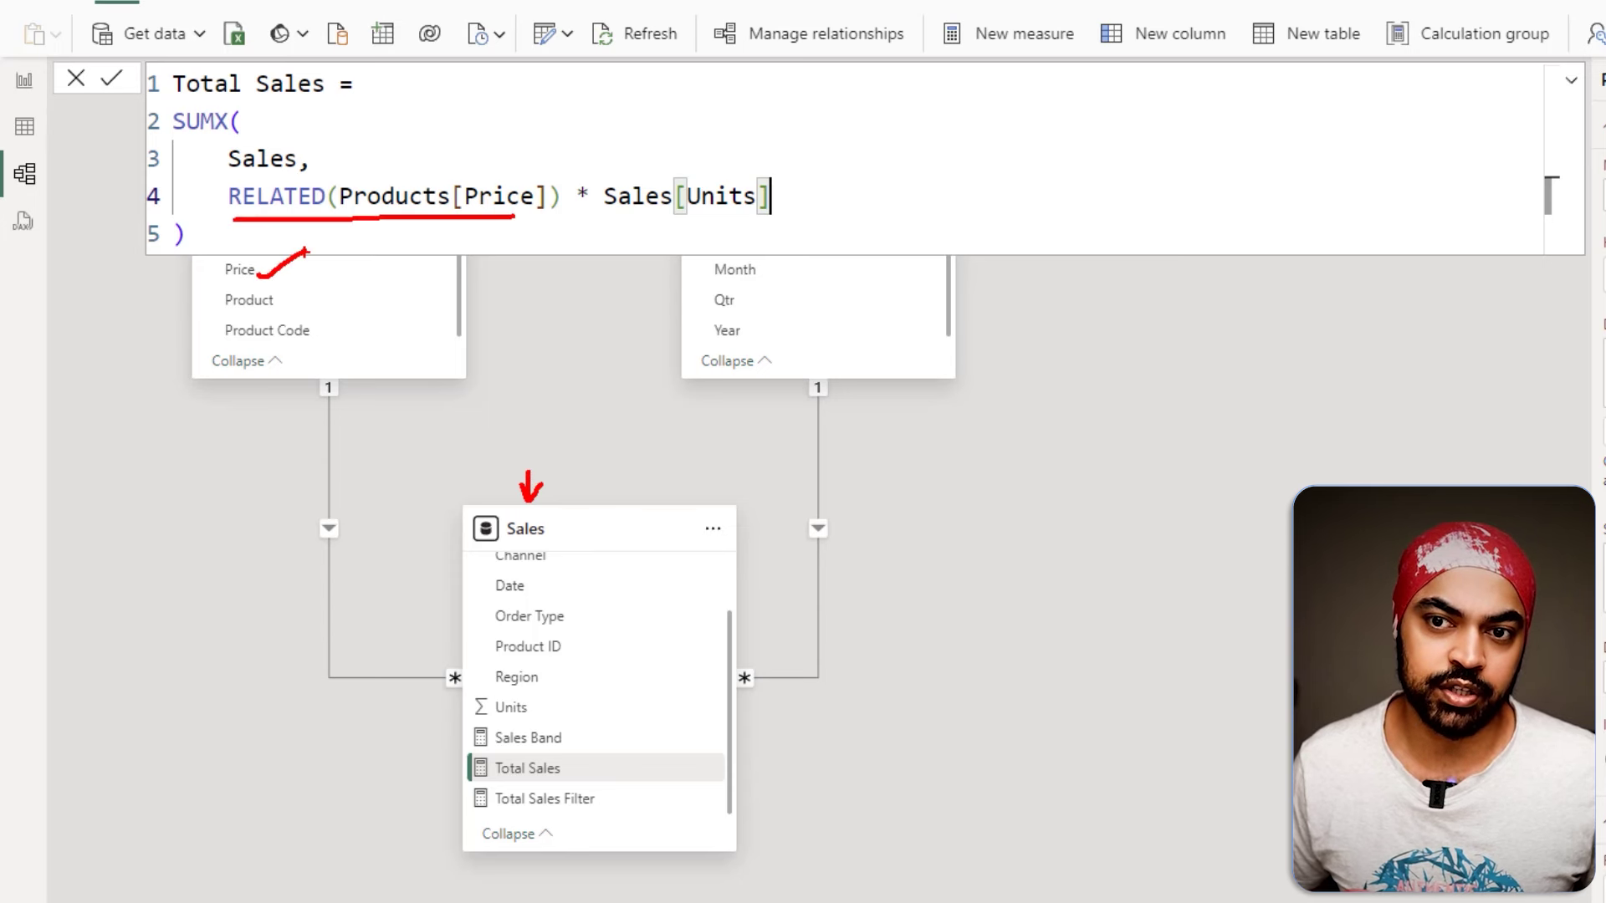
pyautogui.moveTo(617, 219); pyautogui.dragTo(753, 216)
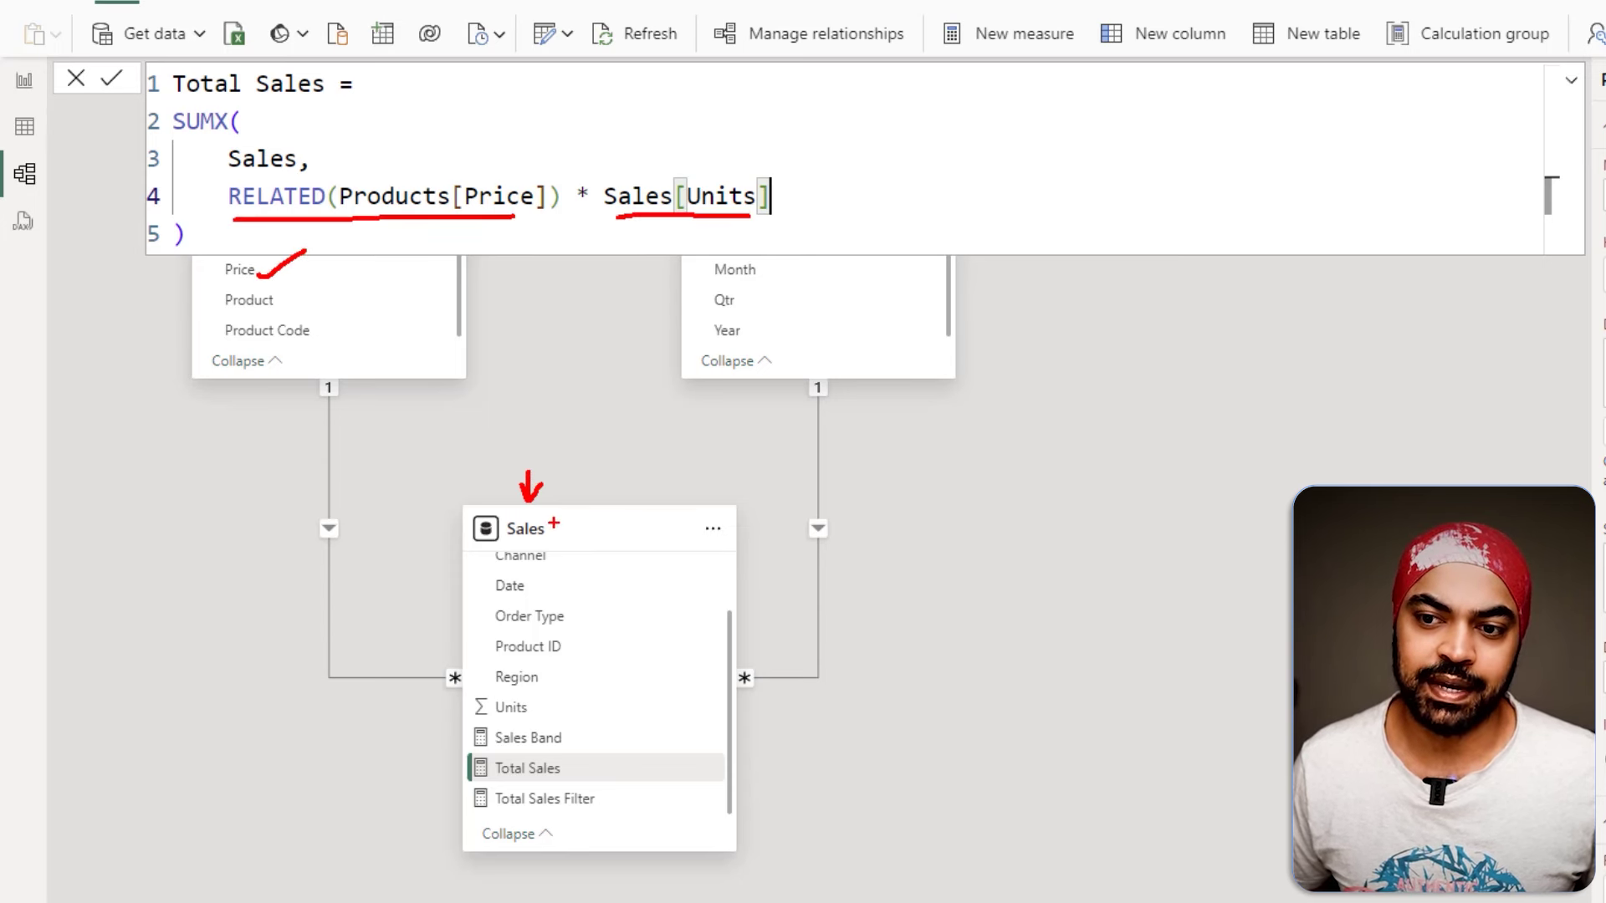
pyautogui.moveTo(533, 696)
pyautogui.mouseDown()
pyautogui.moveTo(525, 727)
pyautogui.moveTo(548, 691)
pyautogui.mouseUp()
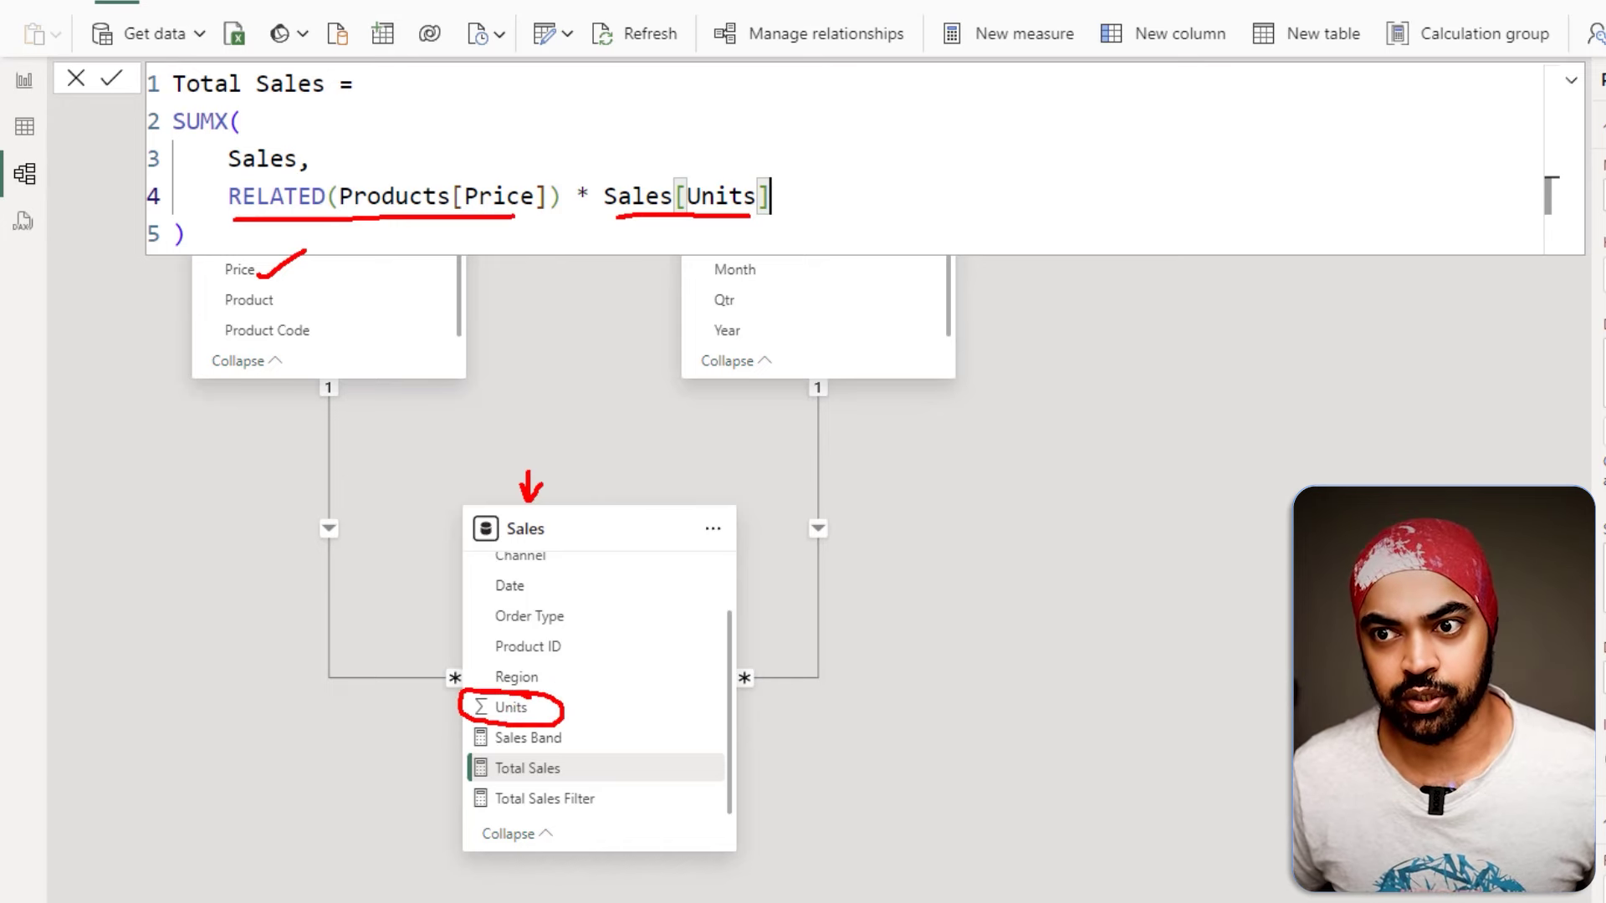
pyautogui.moveTo(147, 65)
pyautogui.mouseDown()
pyautogui.moveTo(782, 224)
pyautogui.moveTo(815, 251)
pyautogui.mouseUp()
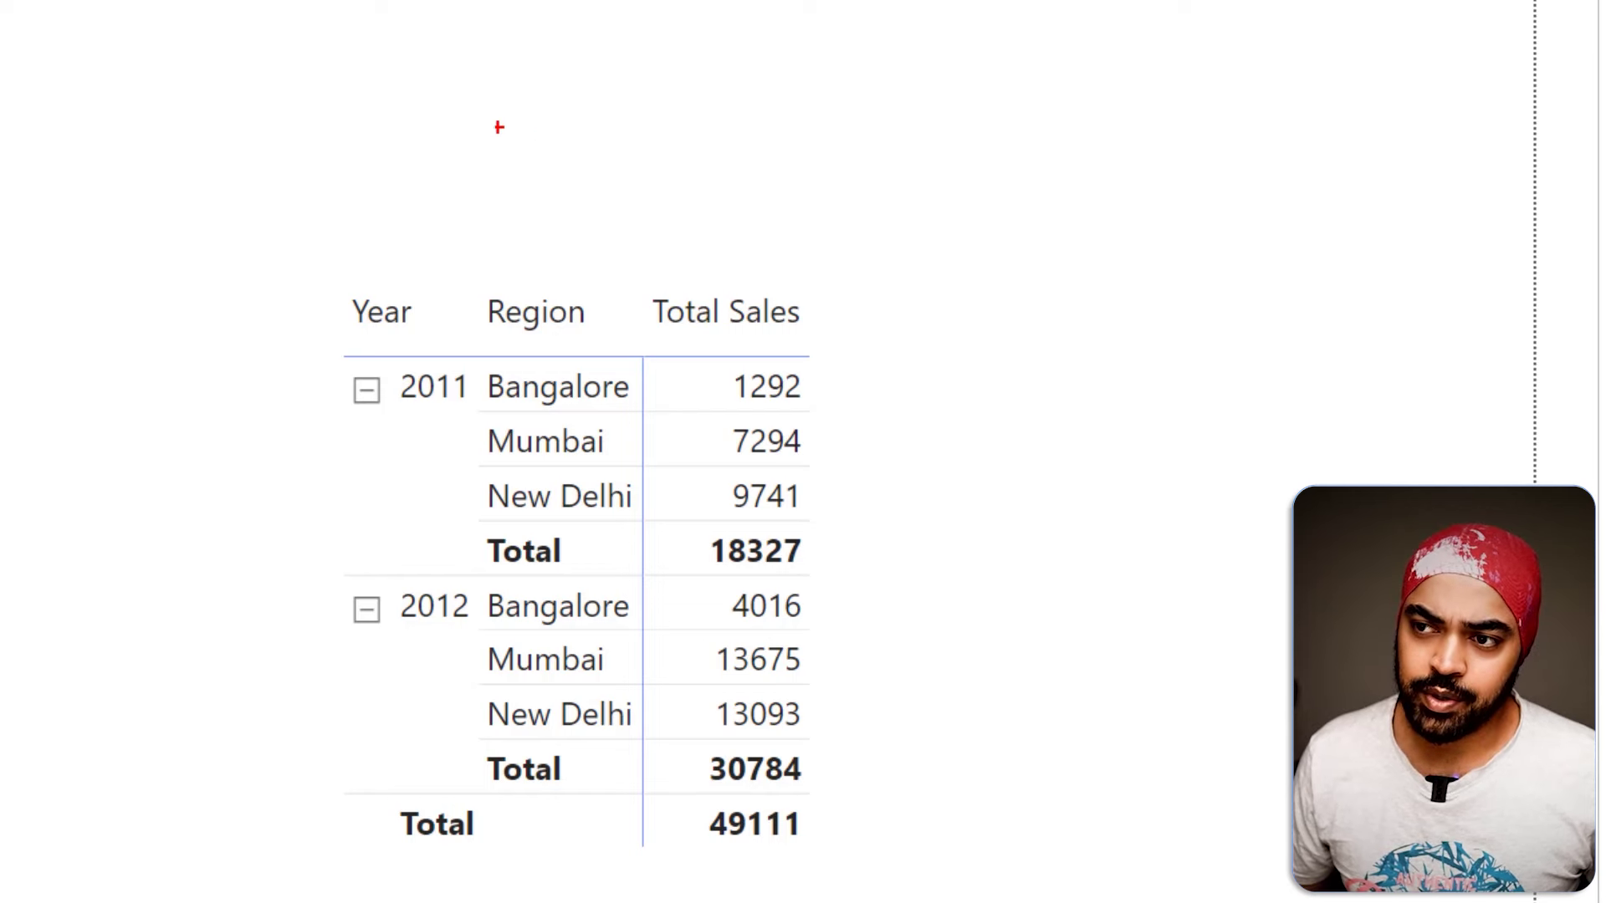
pyautogui.moveTo(364, 95); pyautogui.dragTo(1018, 228)
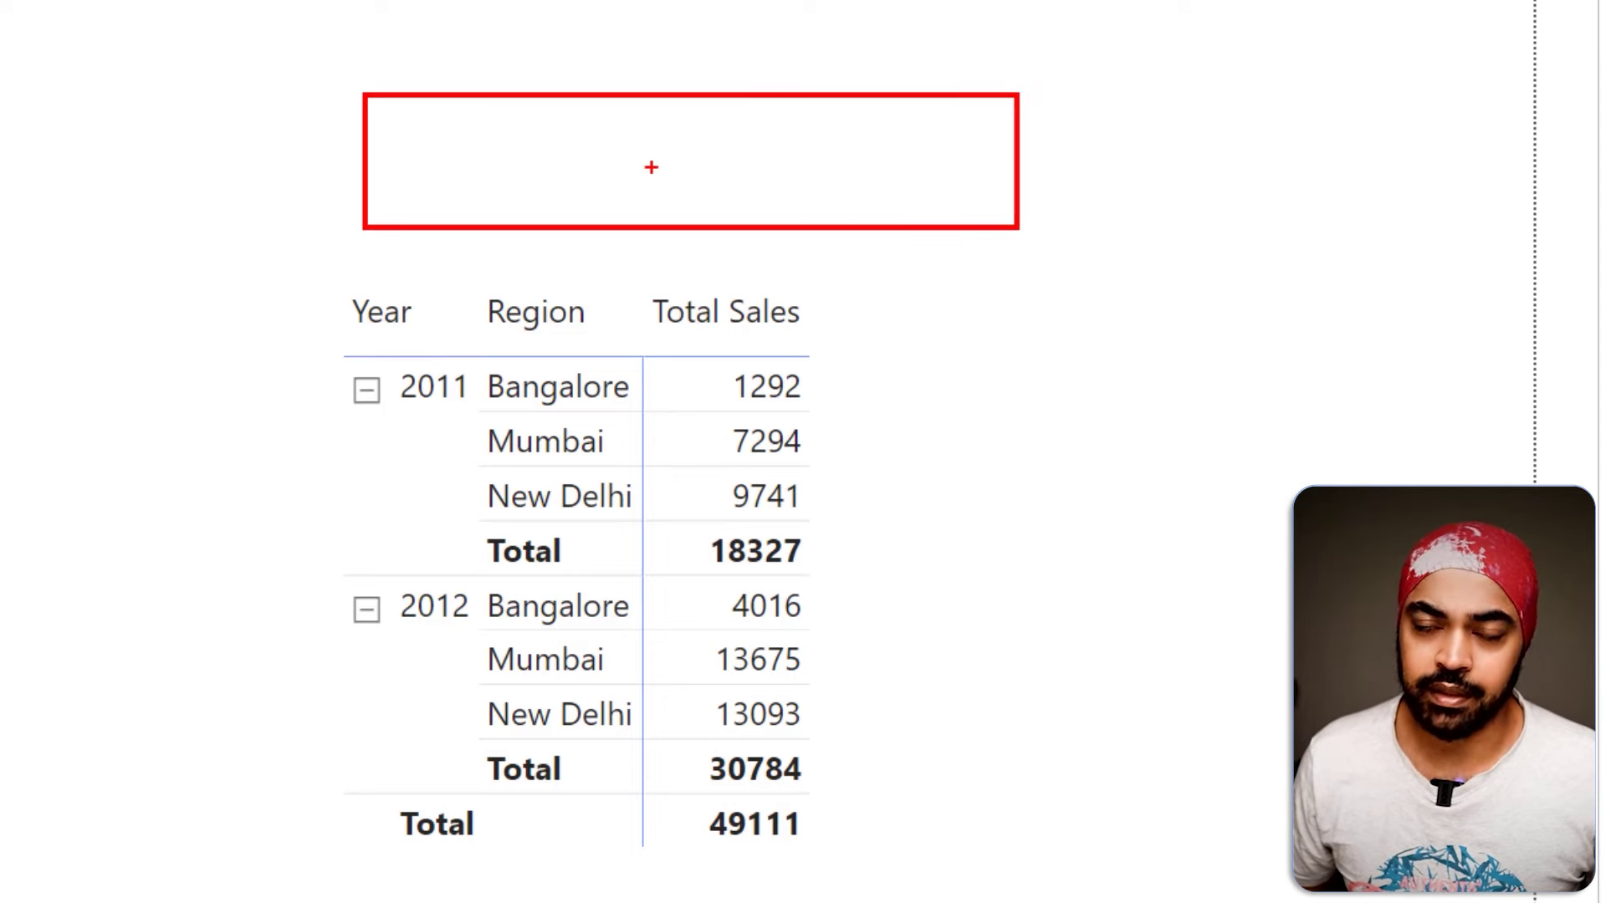
pyautogui.moveTo(430, 186)
pyautogui.mouseDown()
pyautogui.moveTo(498, 187)
pyautogui.moveTo(440, 147)
pyautogui.moveTo(450, 167)
pyautogui.moveTo(495, 153)
pyautogui.moveTo(660, 189)
pyautogui.mouseUp()
pyautogui.moveTo(566, 153); pyautogui.dragTo(618, 173)
pyautogui.moveTo(623, 150)
pyautogui.mouseDown()
pyautogui.moveTo(622, 172)
pyautogui.moveTo(674, 170)
pyautogui.mouseUp()
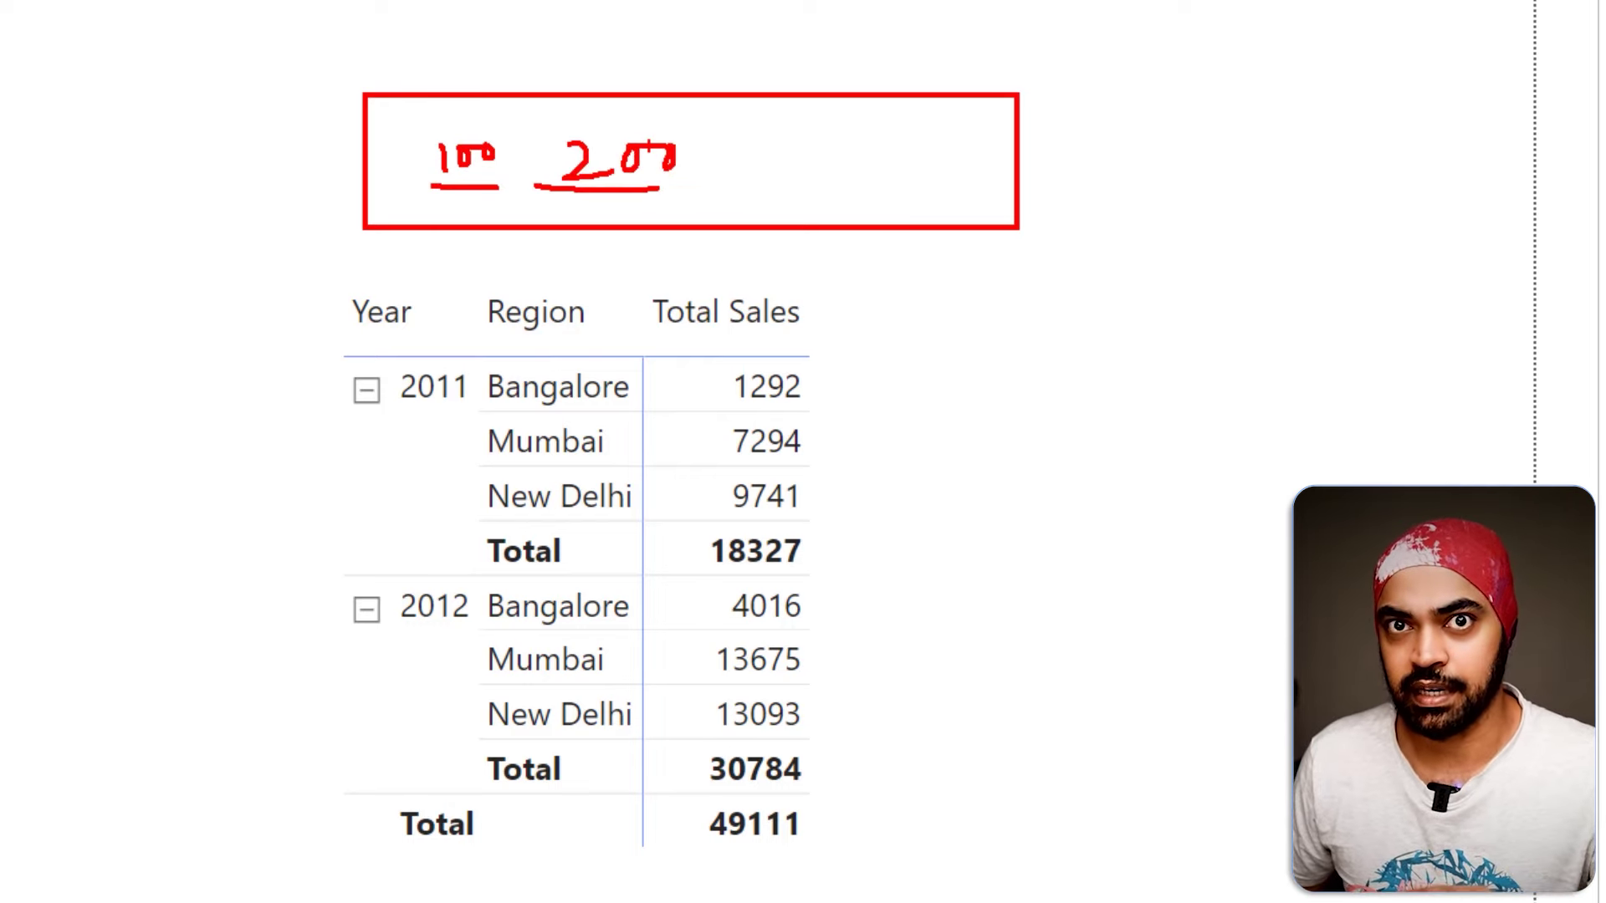
pyautogui.moveTo(836, 303)
pyautogui.mouseDown()
pyautogui.moveTo(956, 539)
pyautogui.moveTo(1014, 852)
pyautogui.mouseUp()
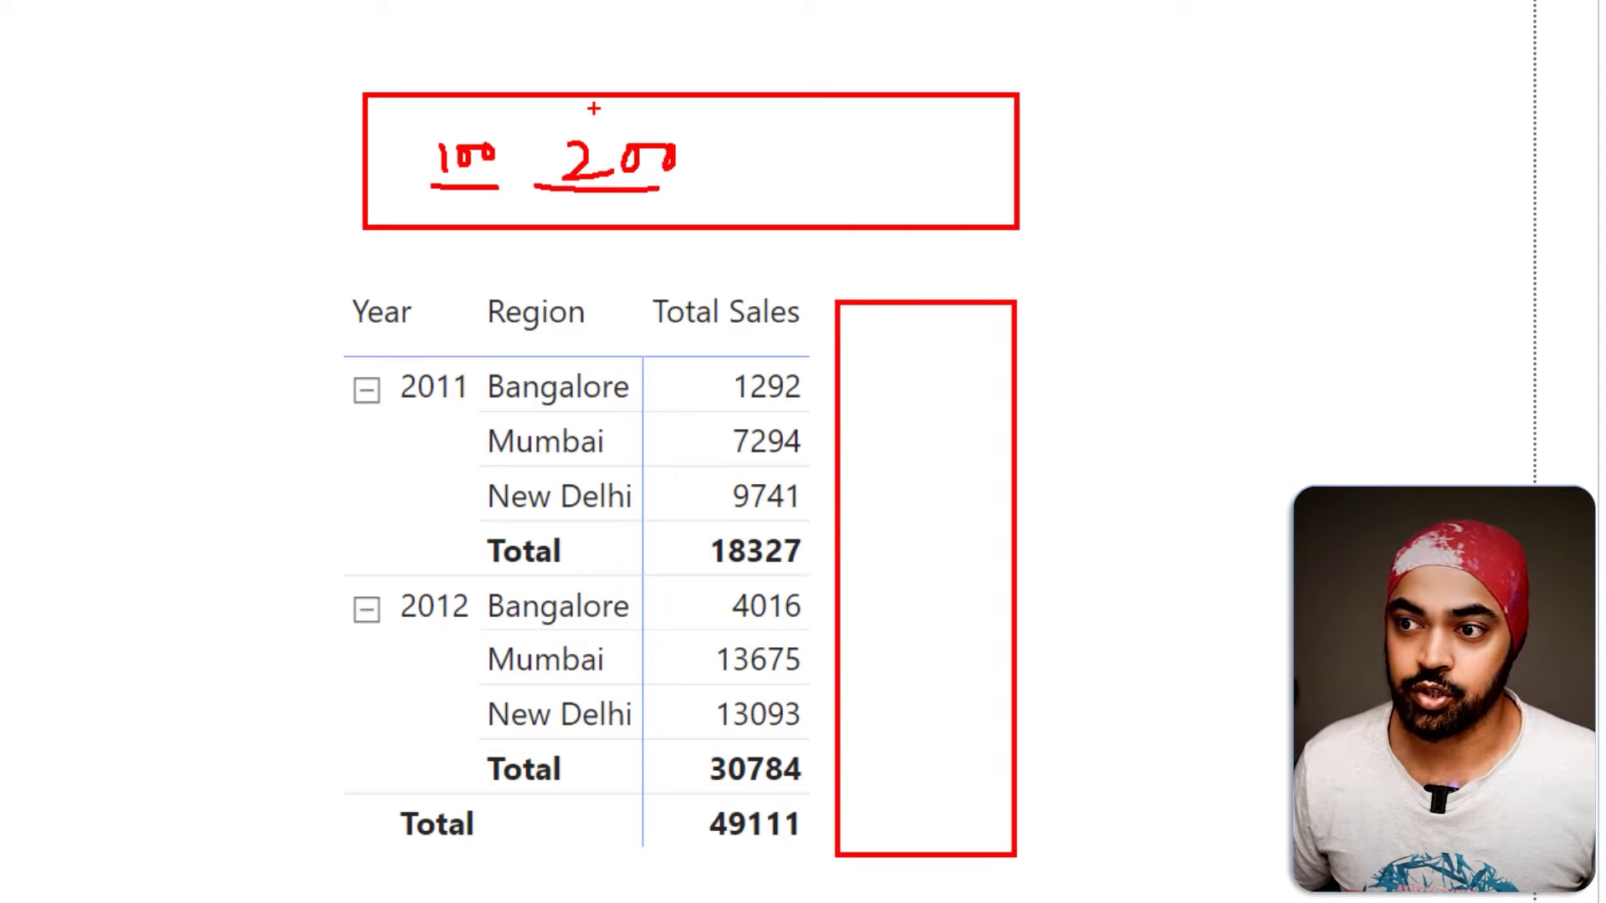
pyautogui.moveTo(529, 17); pyautogui.dragTo(536, 82)
pyautogui.moveTo(525, 60)
pyautogui.mouseDown()
pyautogui.moveTo(539, 82)
pyautogui.moveTo(550, 62)
pyautogui.mouseUp()
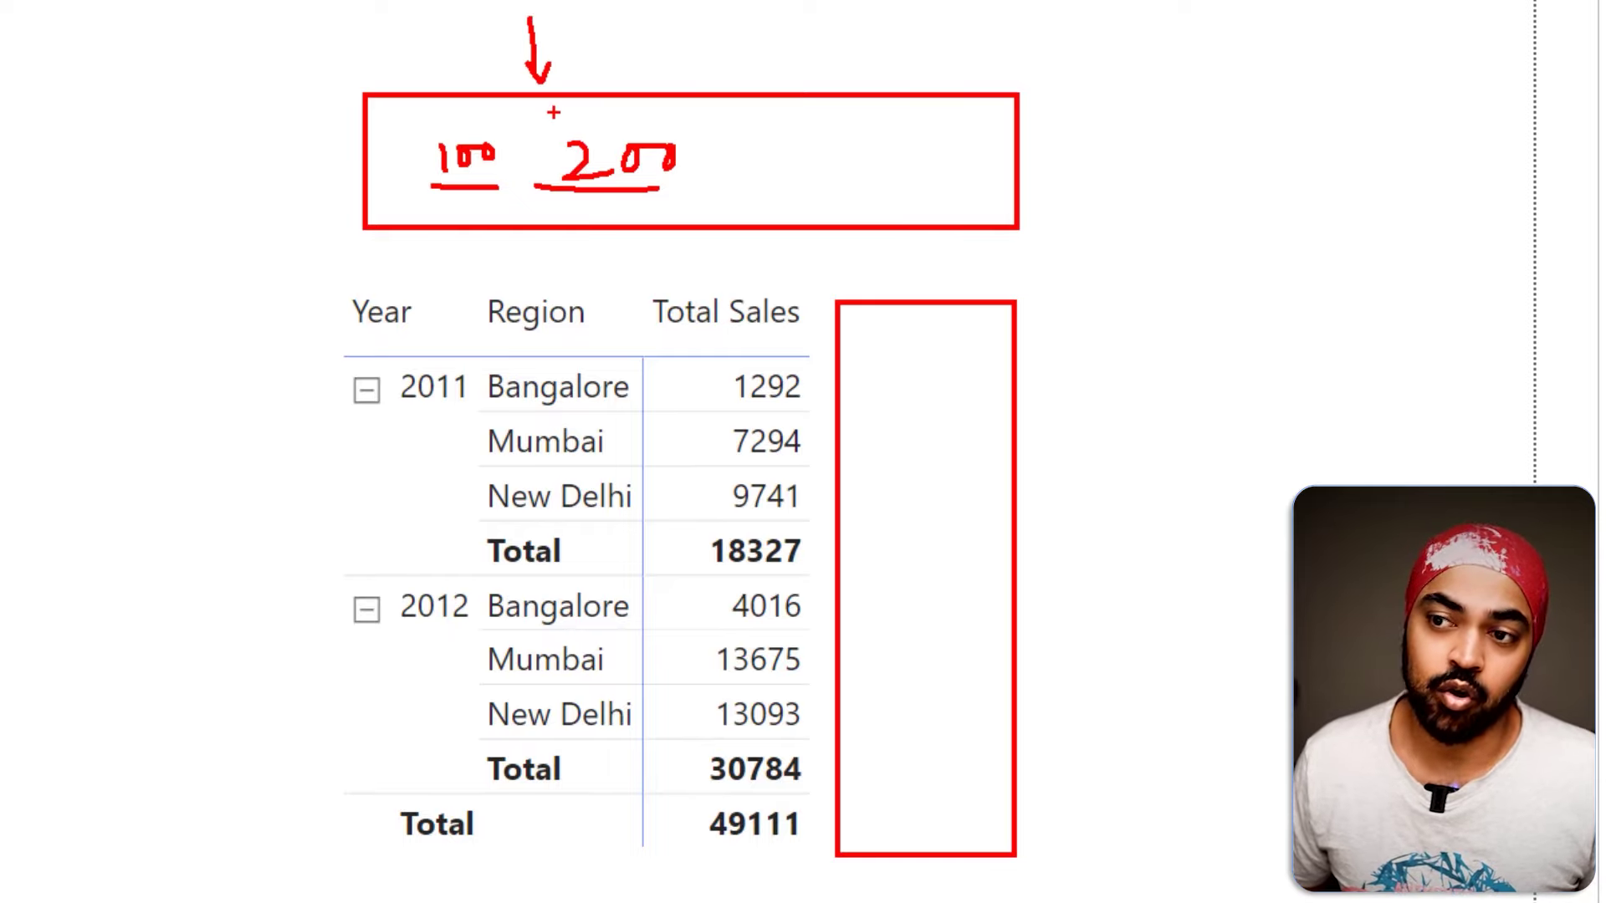
pyautogui.moveTo(522, 120)
pyautogui.mouseDown()
pyautogui.moveTo(517, 140)
pyautogui.moveTo(616, 117)
pyautogui.mouseUp()
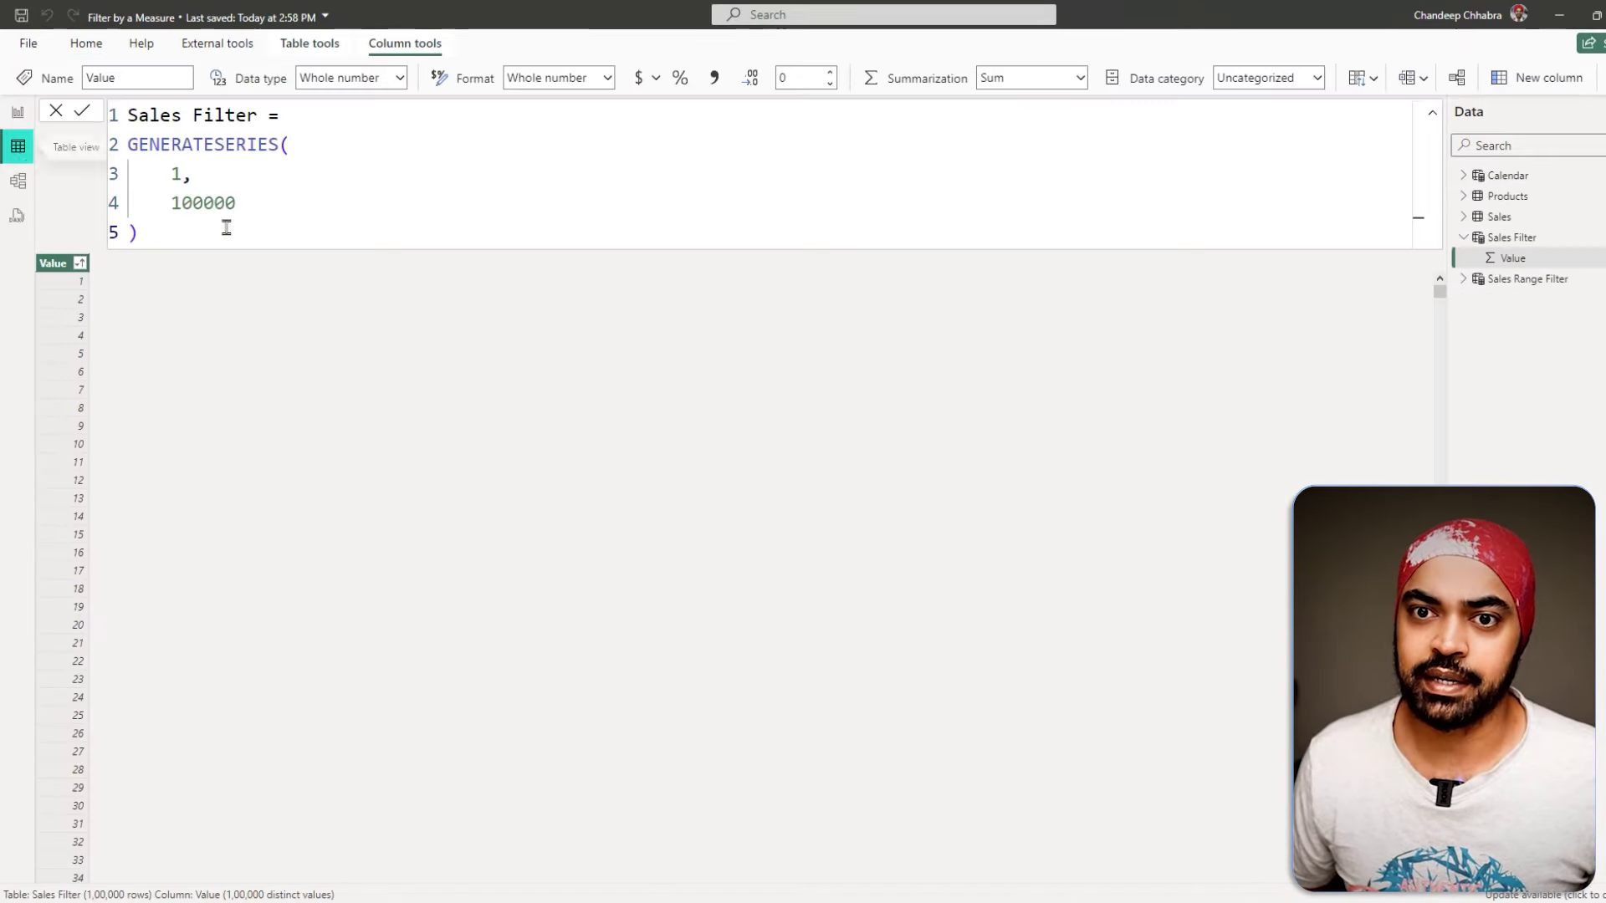
# Show the Sales table's data and sort it by Date in ascending order
pyautogui.click(1502, 217)
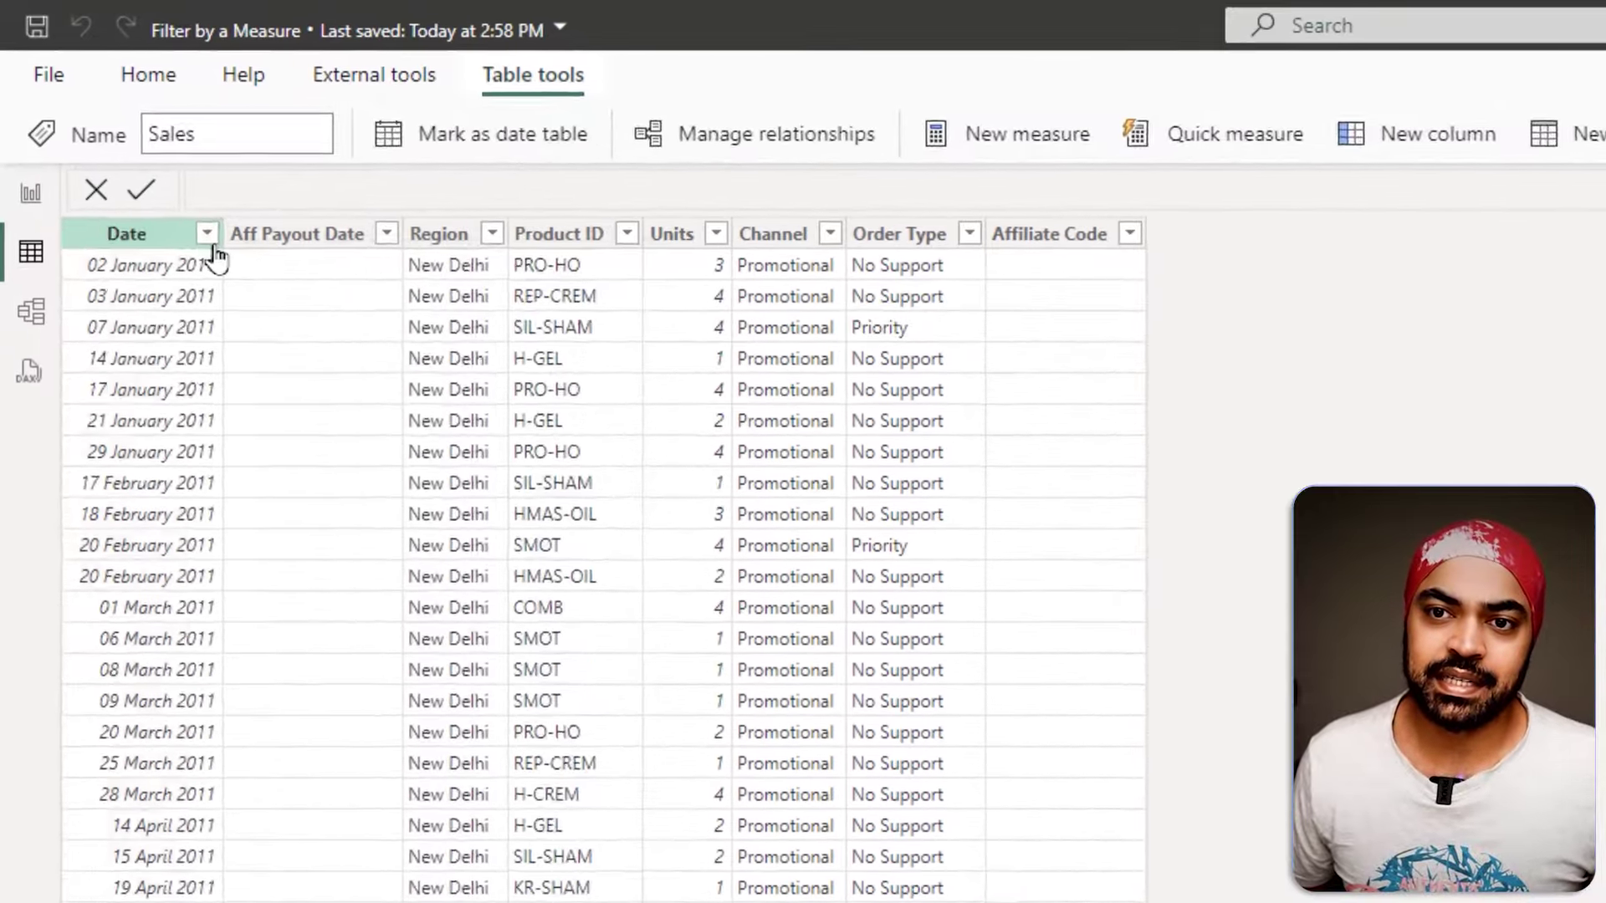
pyautogui.click(120, 136)
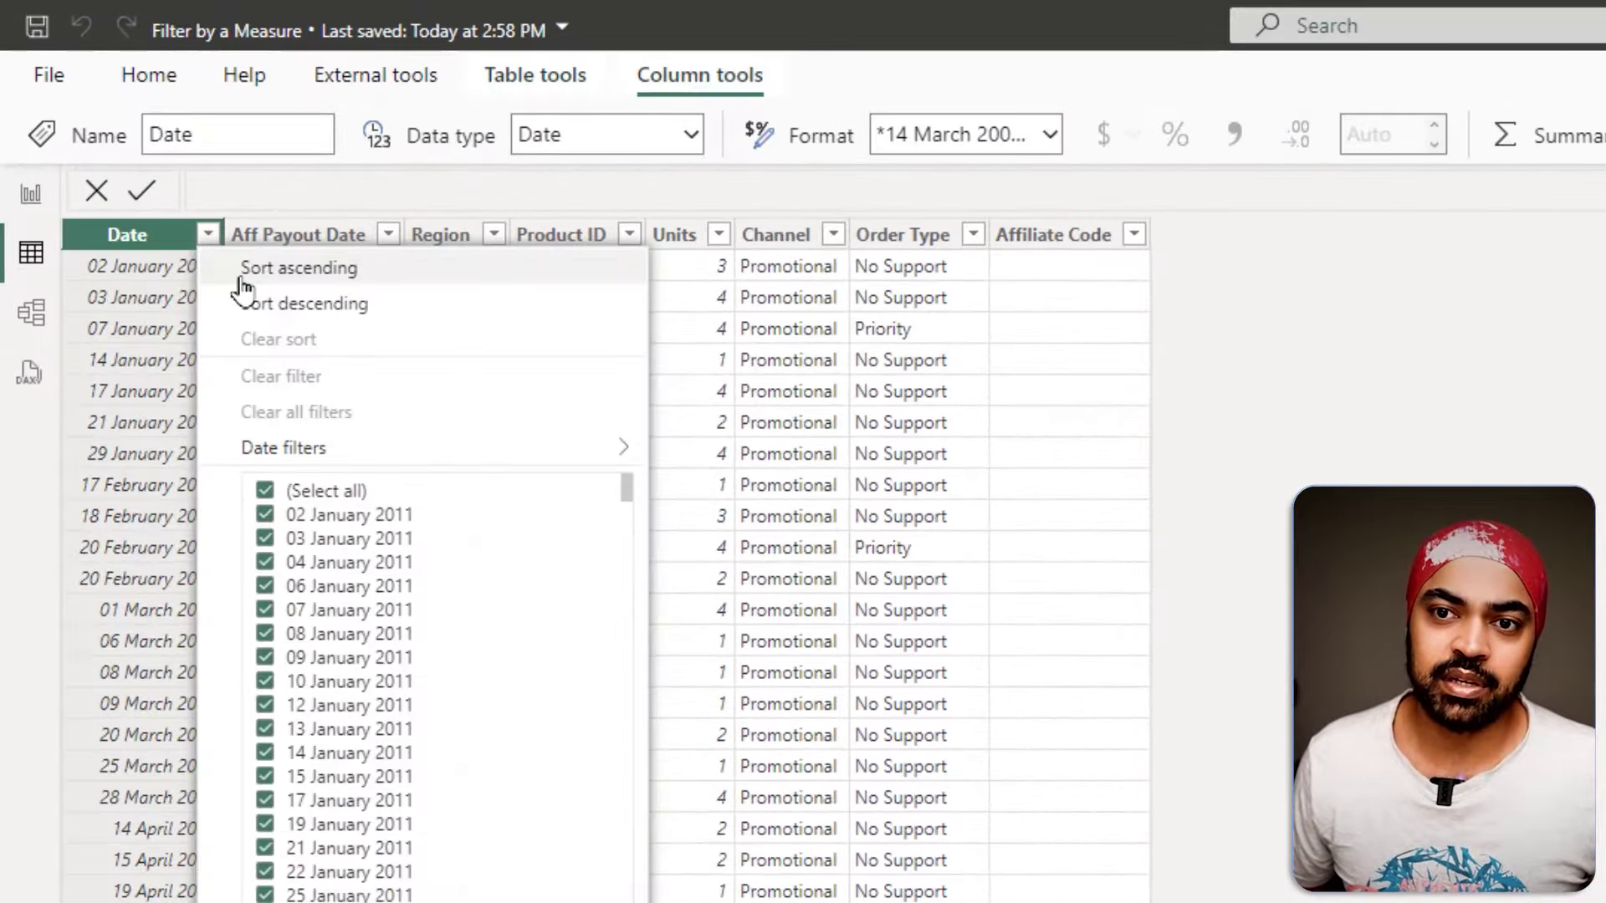
pyautogui.click(177, 154)
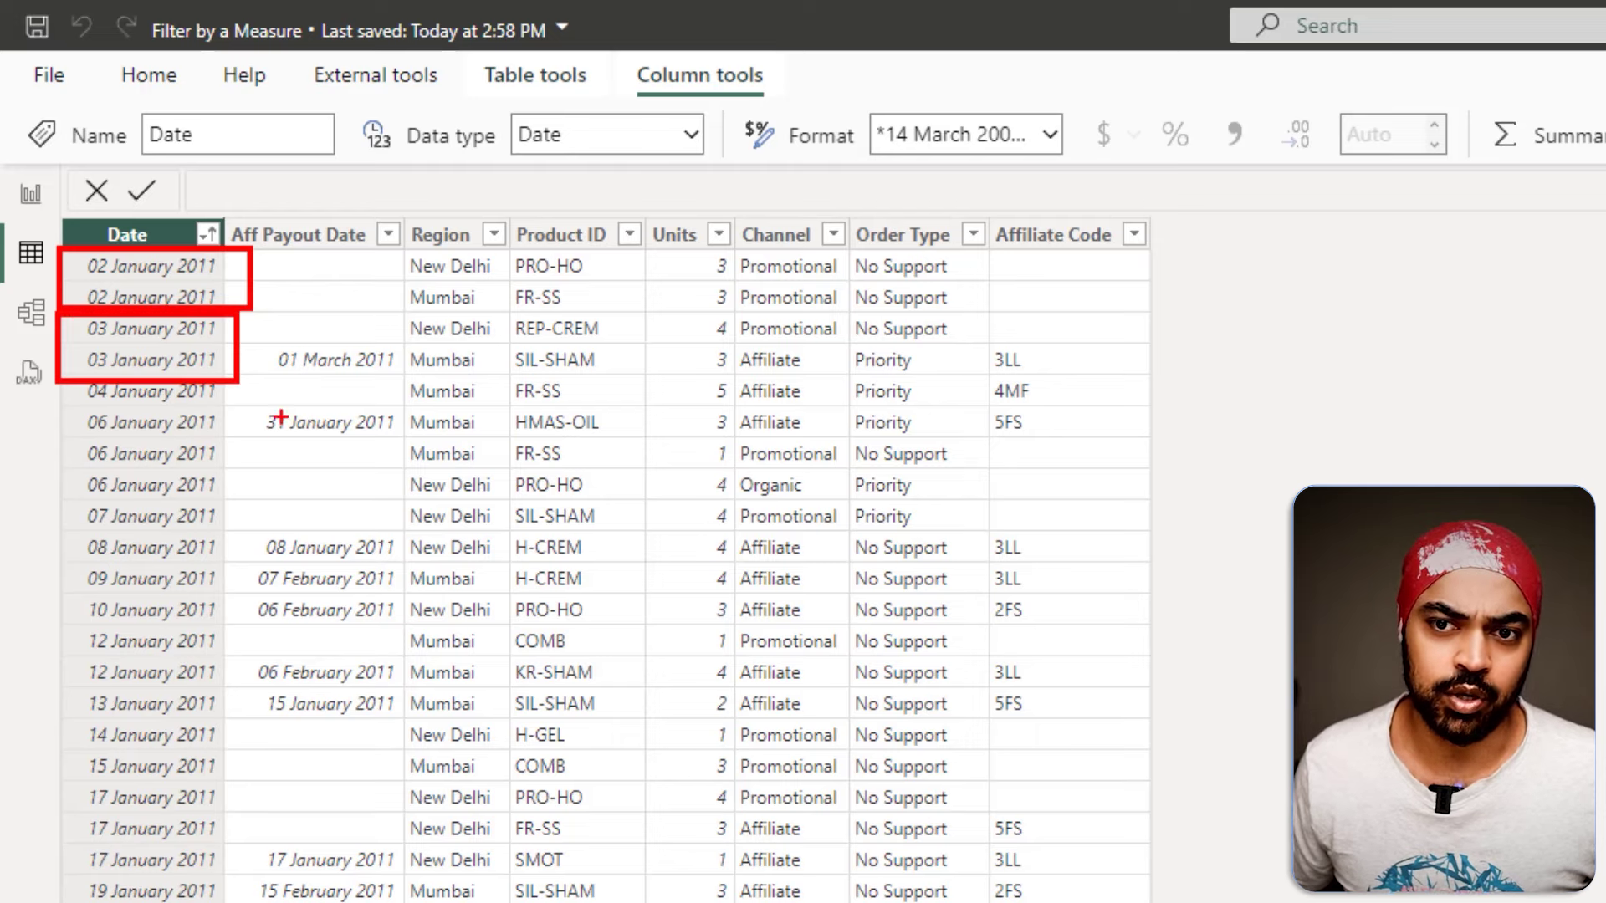
pyautogui.moveTo(258, 283); pyautogui.dragTo(293, 255)
pyautogui.moveTo(255, 351); pyautogui.dragTo(267, 336)
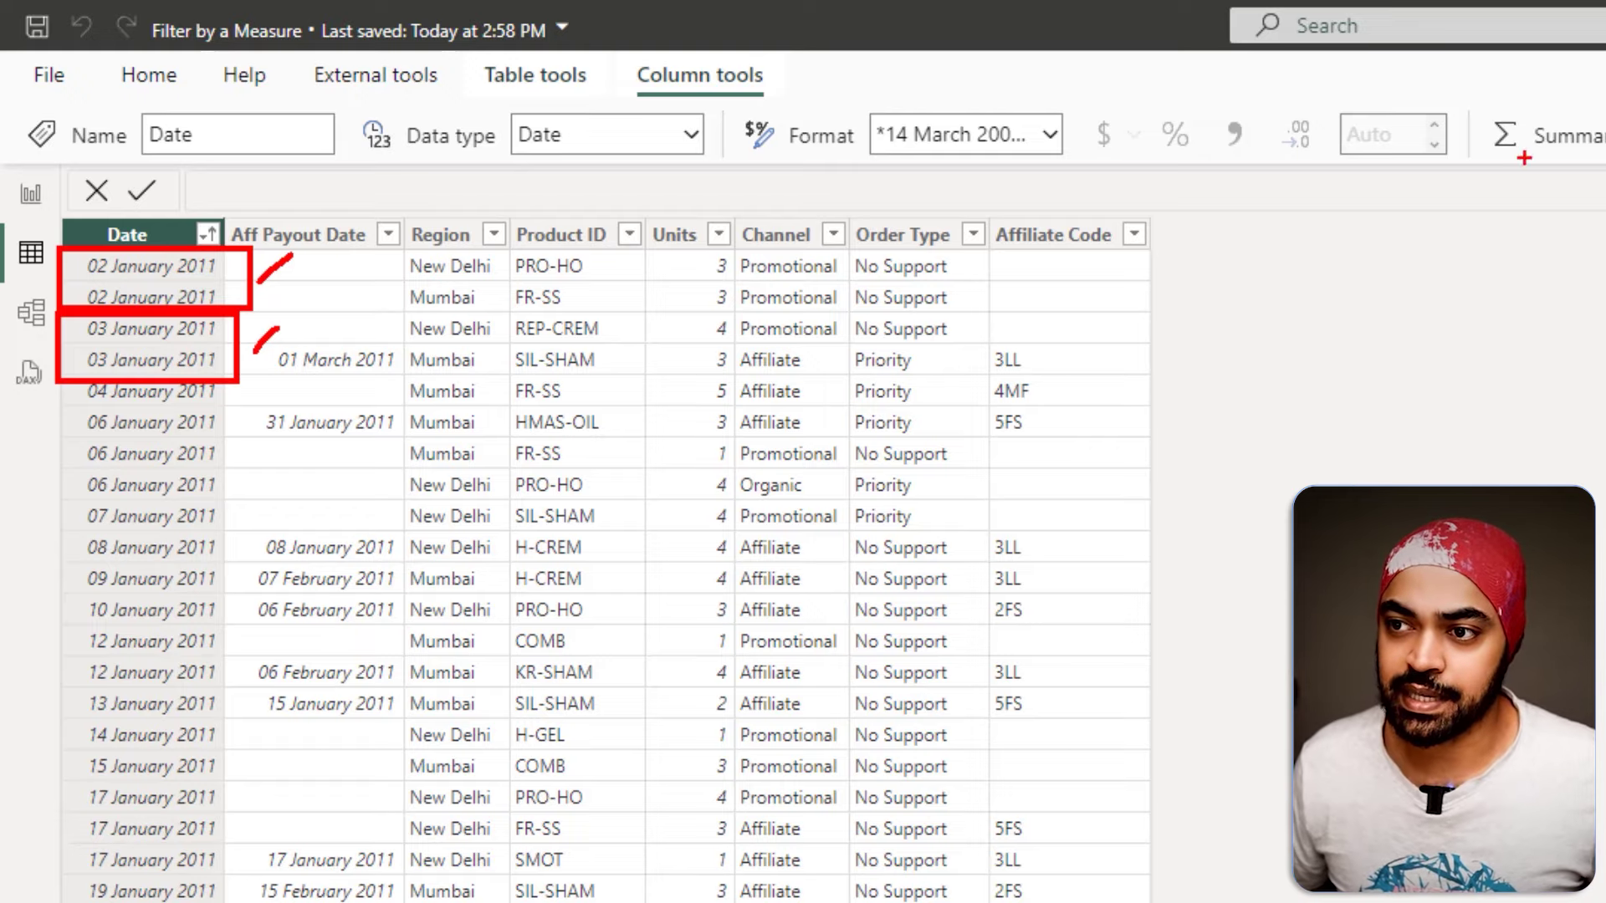
pyautogui.moveTo(1305, 349); pyautogui.dragTo(1307, 398)
pyautogui.moveTo(1331, 365)
pyautogui.mouseDown()
pyautogui.moveTo(1463, 376)
pyautogui.moveTo(1506, 355)
pyautogui.mouseUp()
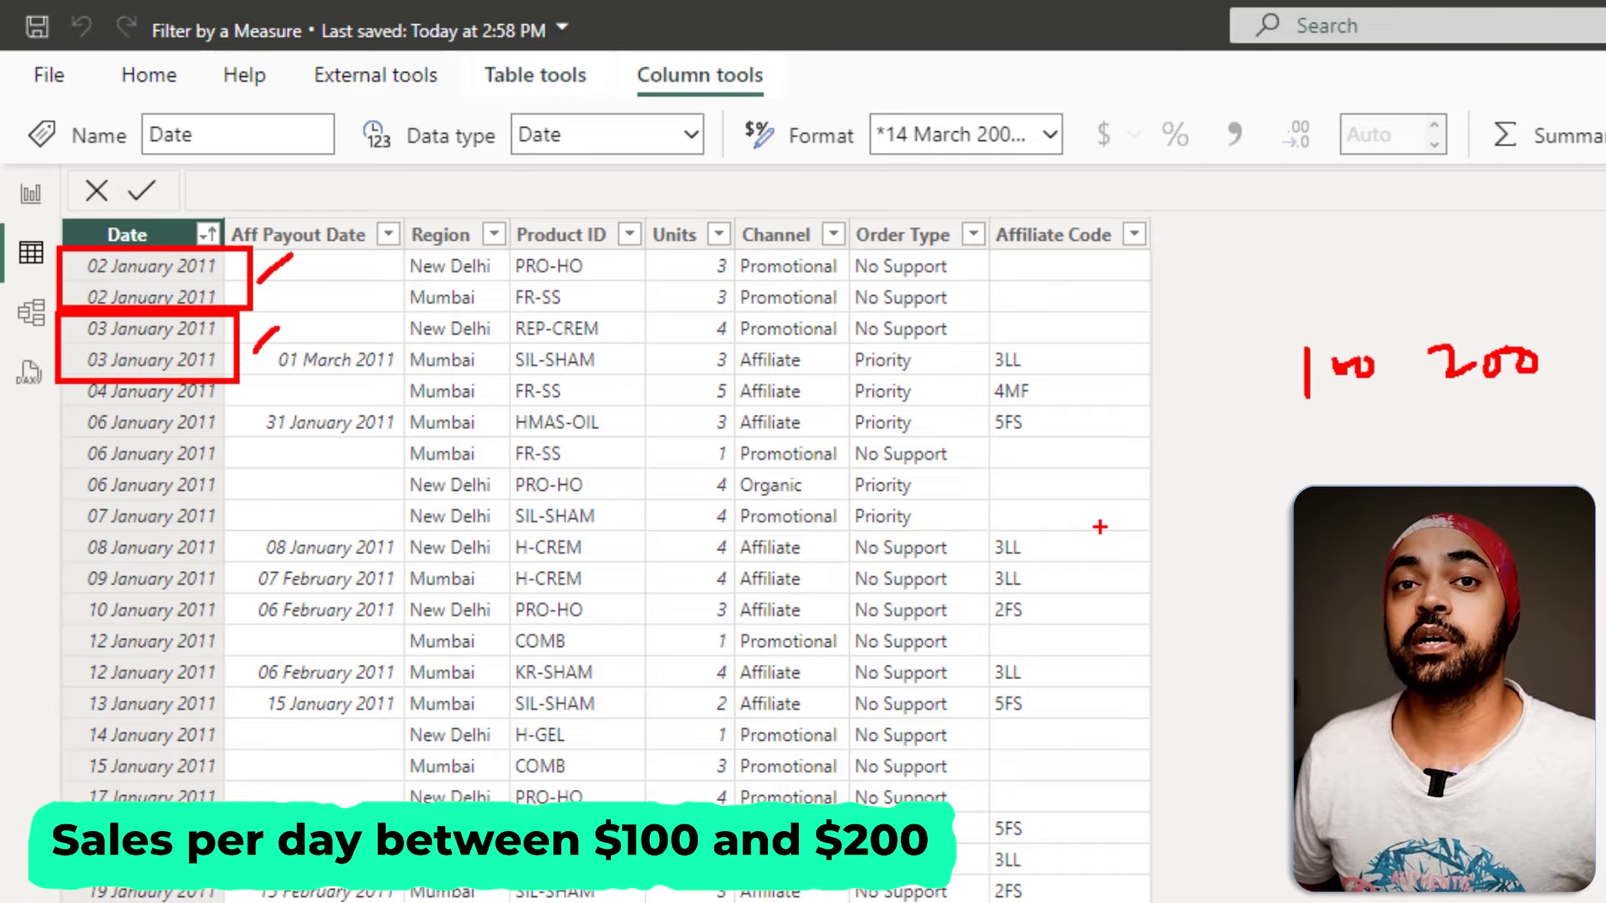
pyautogui.moveTo(1324, 408)
pyautogui.mouseDown()
pyautogui.moveTo(1336, 422)
pyautogui.moveTo(1357, 396)
pyautogui.mouseUp()
pyautogui.moveTo(1475, 404); pyautogui.dragTo(1507, 388)
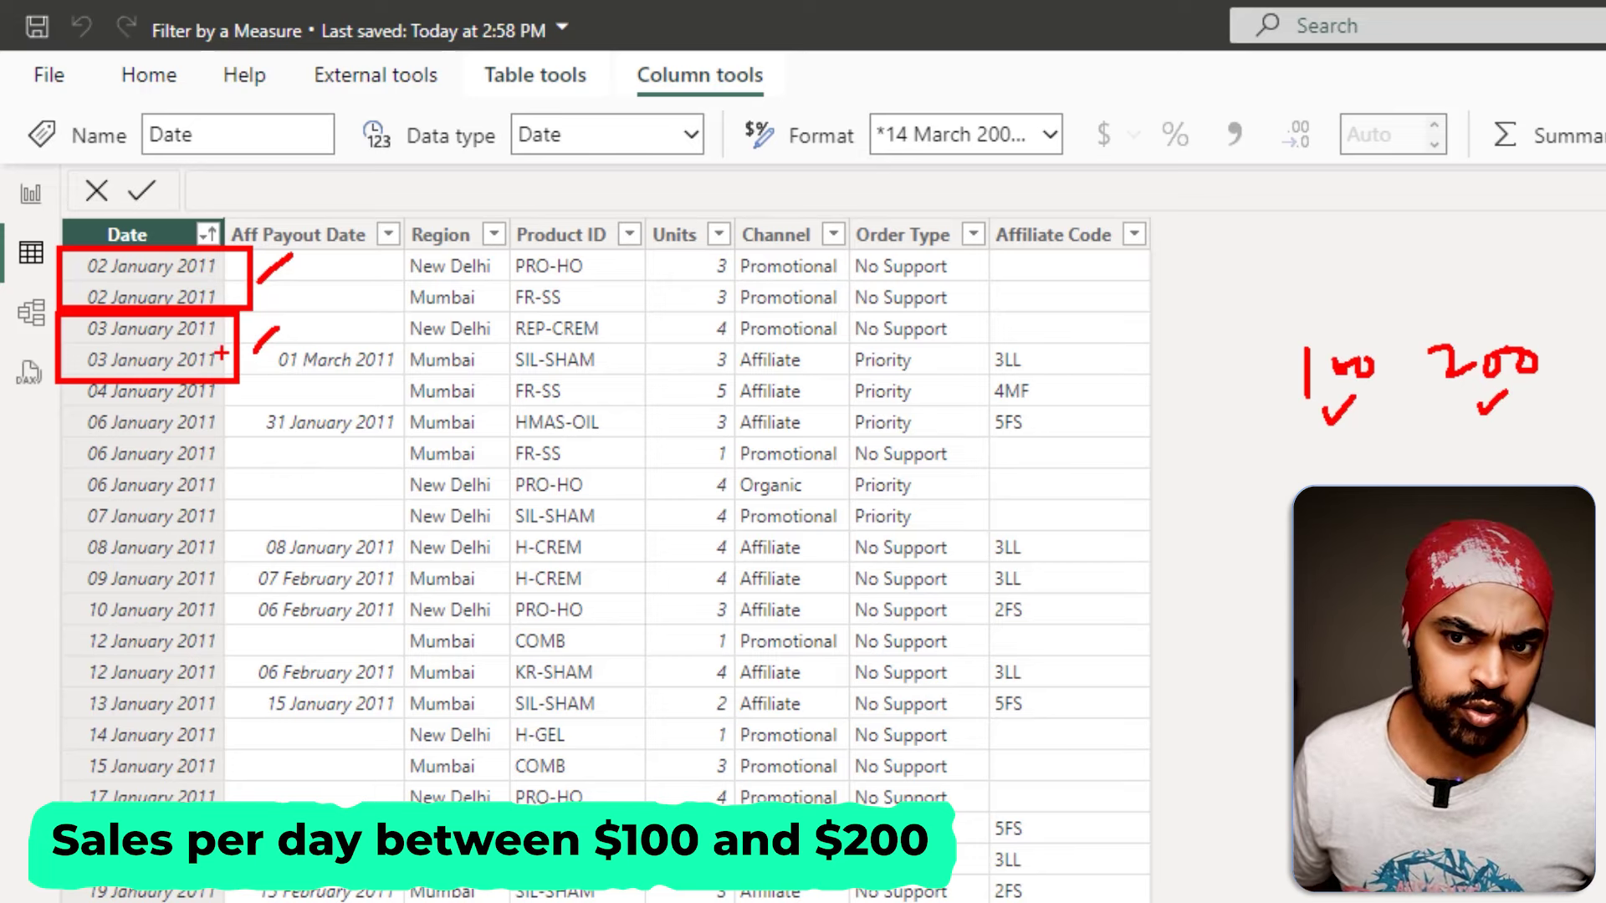
pyautogui.moveTo(1140, 262)
pyautogui.mouseDown()
pyautogui.moveTo(1175, 258)
pyautogui.moveTo(1194, 287)
pyautogui.moveTo(1186, 320)
pyautogui.mouseUp()
pyautogui.moveTo(1142, 359); pyautogui.dragTo(1191, 354)
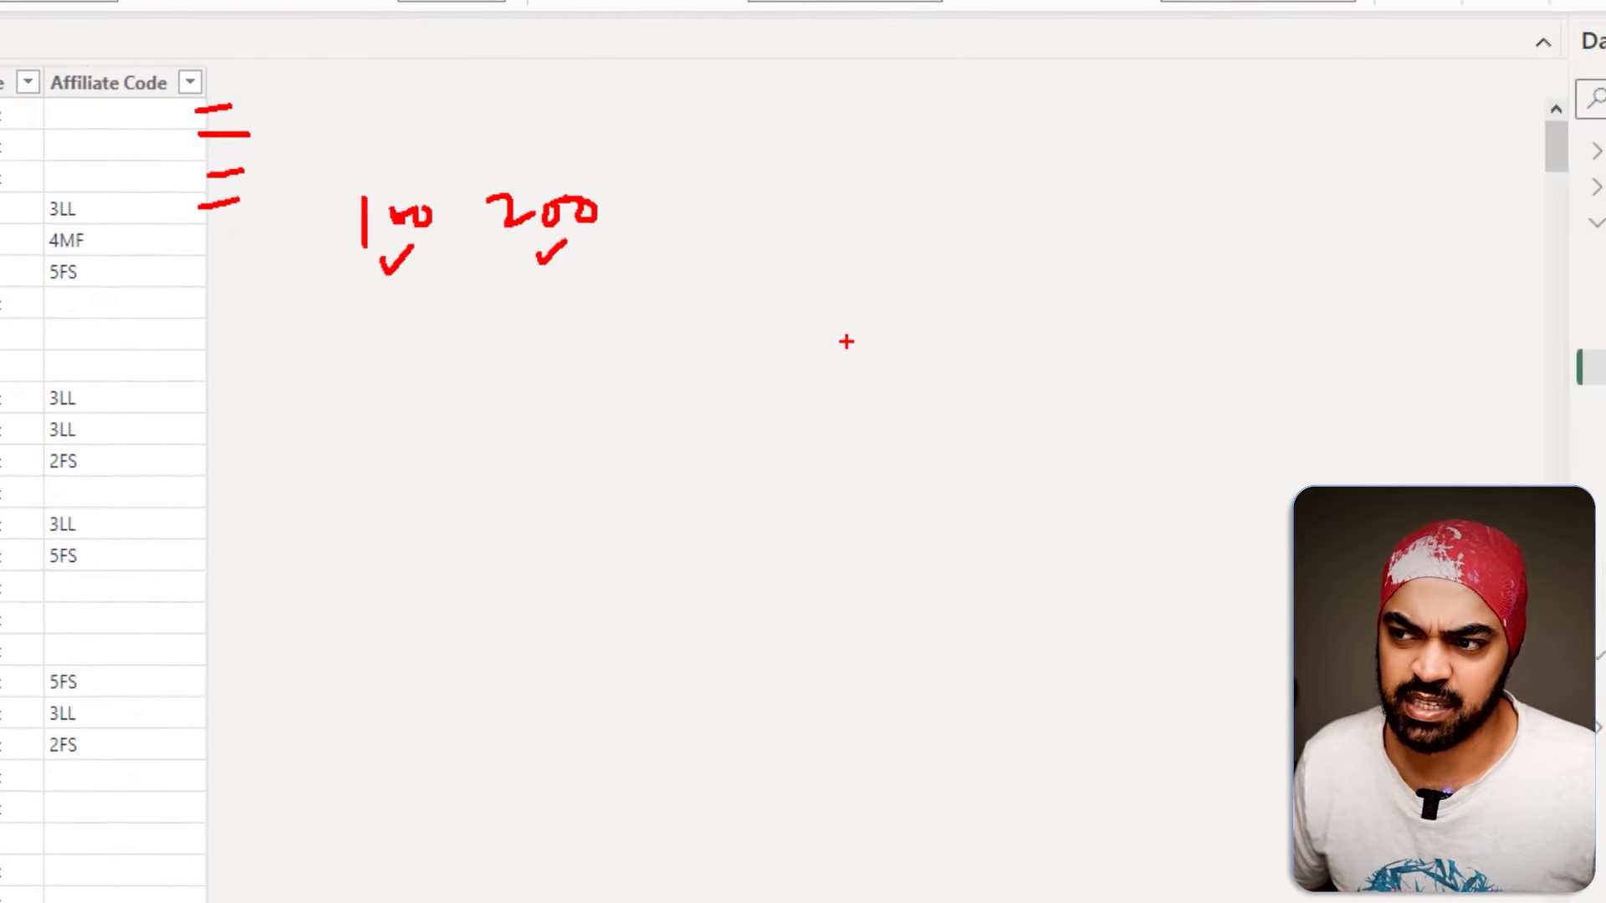
pyautogui.moveTo(552, 259)
pyautogui.mouseDown()
pyautogui.moveTo(539, 351)
pyautogui.moveTo(579, 382)
pyautogui.moveTo(535, 467)
pyautogui.moveTo(549, 542)
pyautogui.moveTo(532, 623)
pyautogui.mouseUp()
pyautogui.click(569, 577)
pyautogui.moveTo(523, 701)
pyautogui.mouseDown()
pyautogui.moveTo(522, 743)
pyautogui.moveTo(495, 726)
pyautogui.mouseUp()
pyautogui.moveTo(568, 199)
pyautogui.mouseDown()
pyautogui.moveTo(586, 271)
pyautogui.moveTo(585, 736)
pyautogui.moveTo(556, 736)
pyautogui.mouseUp()
pyautogui.moveTo(634, 300); pyautogui.dragTo(668, 299)
pyautogui.moveTo(638, 363); pyautogui.dragTo(689, 362)
pyautogui.moveTo(638, 461); pyautogui.dragTo(686, 460)
pyautogui.moveTo(631, 549); pyautogui.dragTo(668, 547)
pyautogui.moveTo(639, 630); pyautogui.dragTo(688, 629)
pyautogui.moveTo(644, 728); pyautogui.dragTo(706, 726)
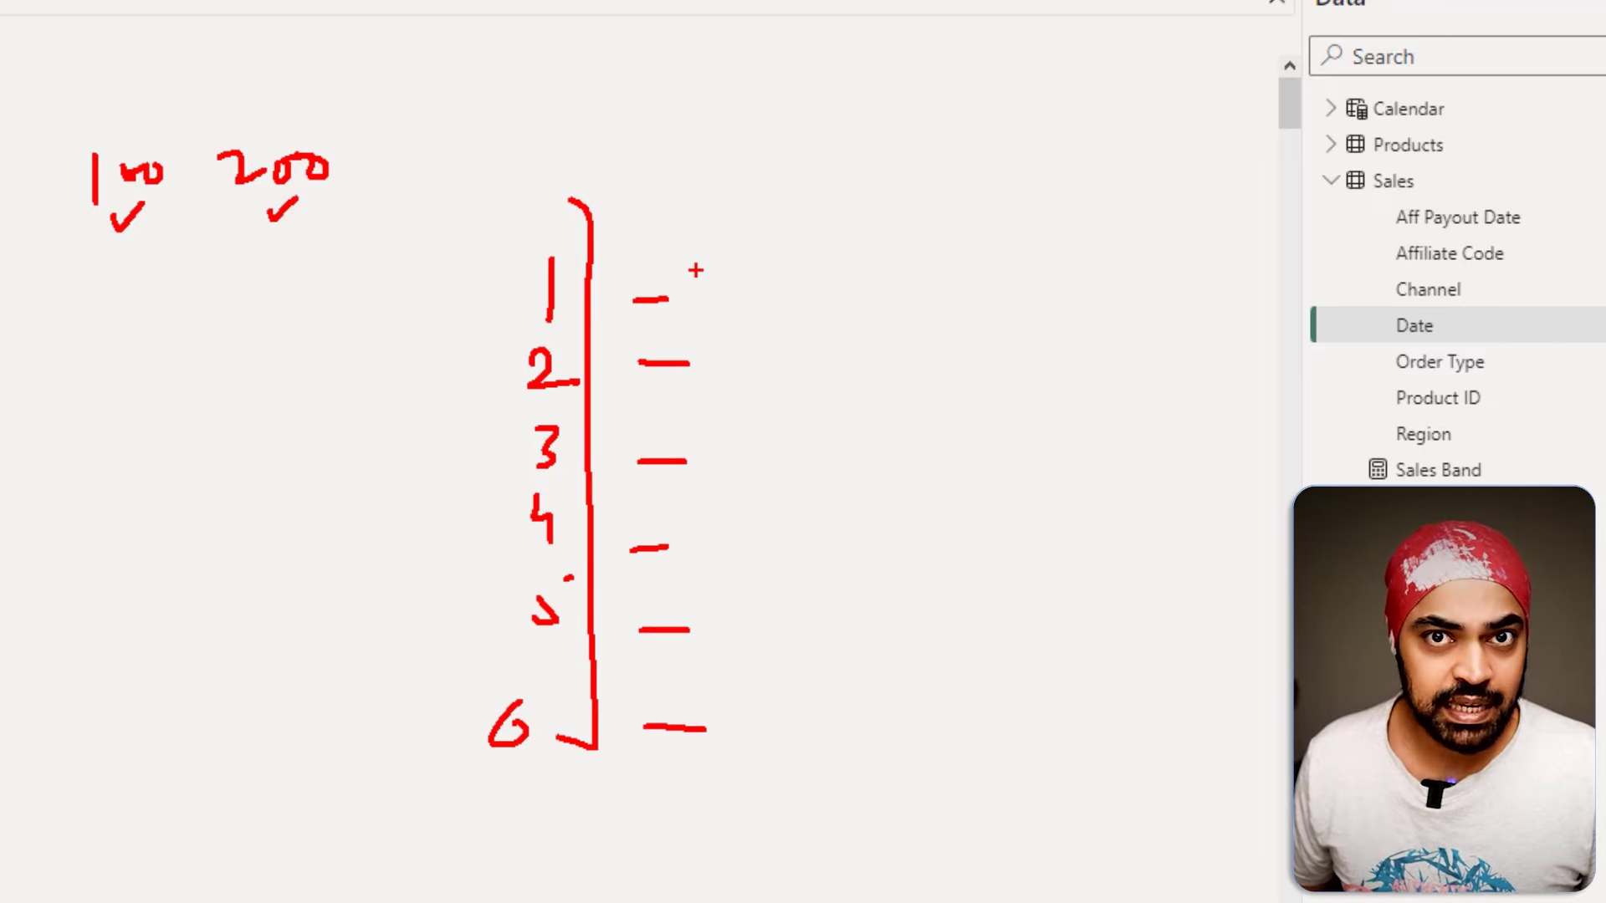
pyautogui.moveTo(693, 324)
pyautogui.mouseDown()
pyautogui.moveTo(692, 363)
pyautogui.moveTo(724, 336)
pyautogui.moveTo(741, 361)
pyautogui.mouseUp()
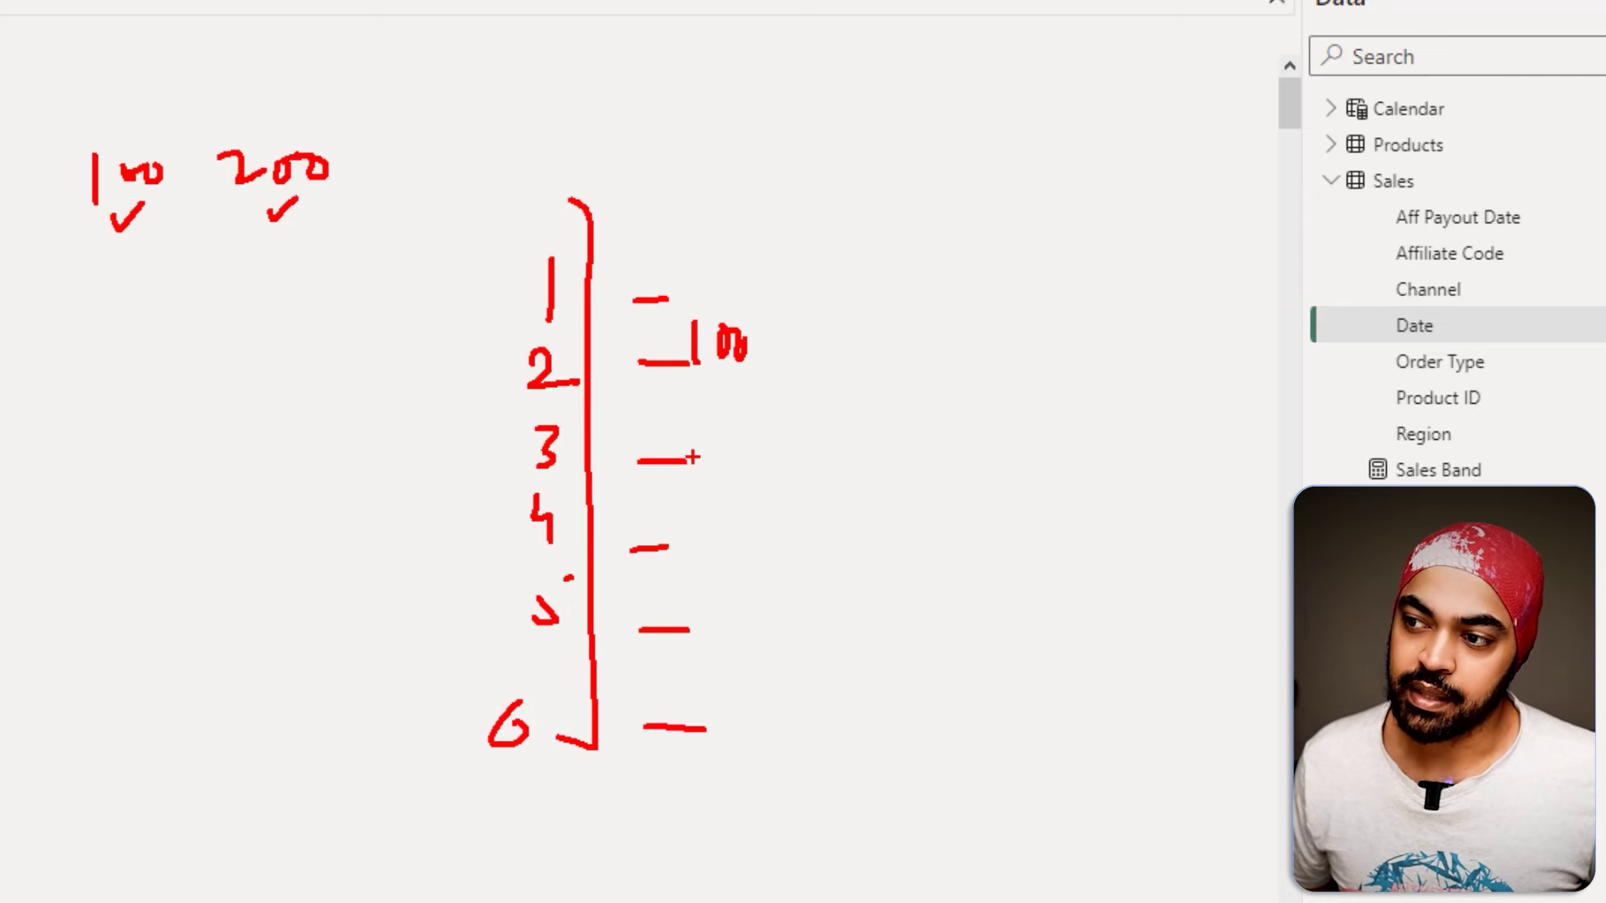
pyautogui.moveTo(684, 414)
pyautogui.mouseDown()
pyautogui.moveTo(688, 462)
pyautogui.moveTo(707, 423)
pyautogui.mouseUp()
pyautogui.moveTo(736, 416); pyautogui.dragTo(730, 419)
pyautogui.moveTo(691, 522)
pyautogui.mouseDown()
pyautogui.moveTo(694, 552)
pyautogui.moveTo(757, 548)
pyautogui.mouseUp()
pyautogui.moveTo(776, 513); pyautogui.dragTo(802, 507)
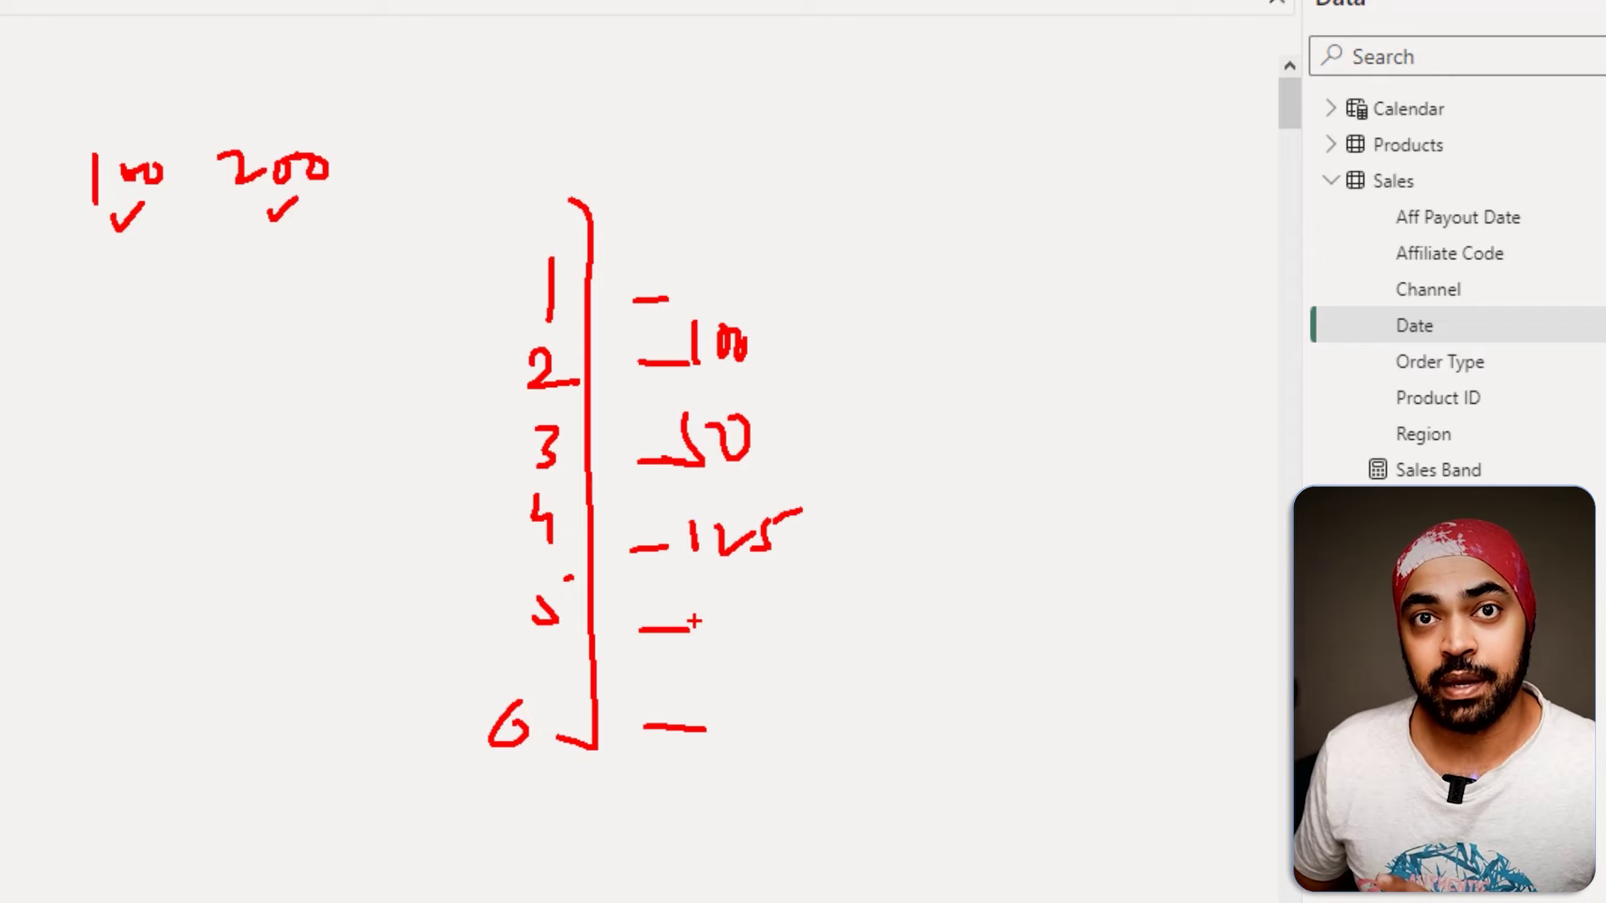
pyautogui.moveTo(801, 322)
pyautogui.mouseDown()
pyautogui.moveTo(683, 289)
pyautogui.moveTo(689, 360)
pyautogui.moveTo(802, 357)
pyautogui.moveTo(795, 311)
pyautogui.mouseUp()
pyautogui.moveTo(809, 481)
pyautogui.mouseDown()
pyautogui.moveTo(652, 519)
pyautogui.moveTo(740, 592)
pyautogui.moveTo(837, 485)
pyautogui.mouseUp()
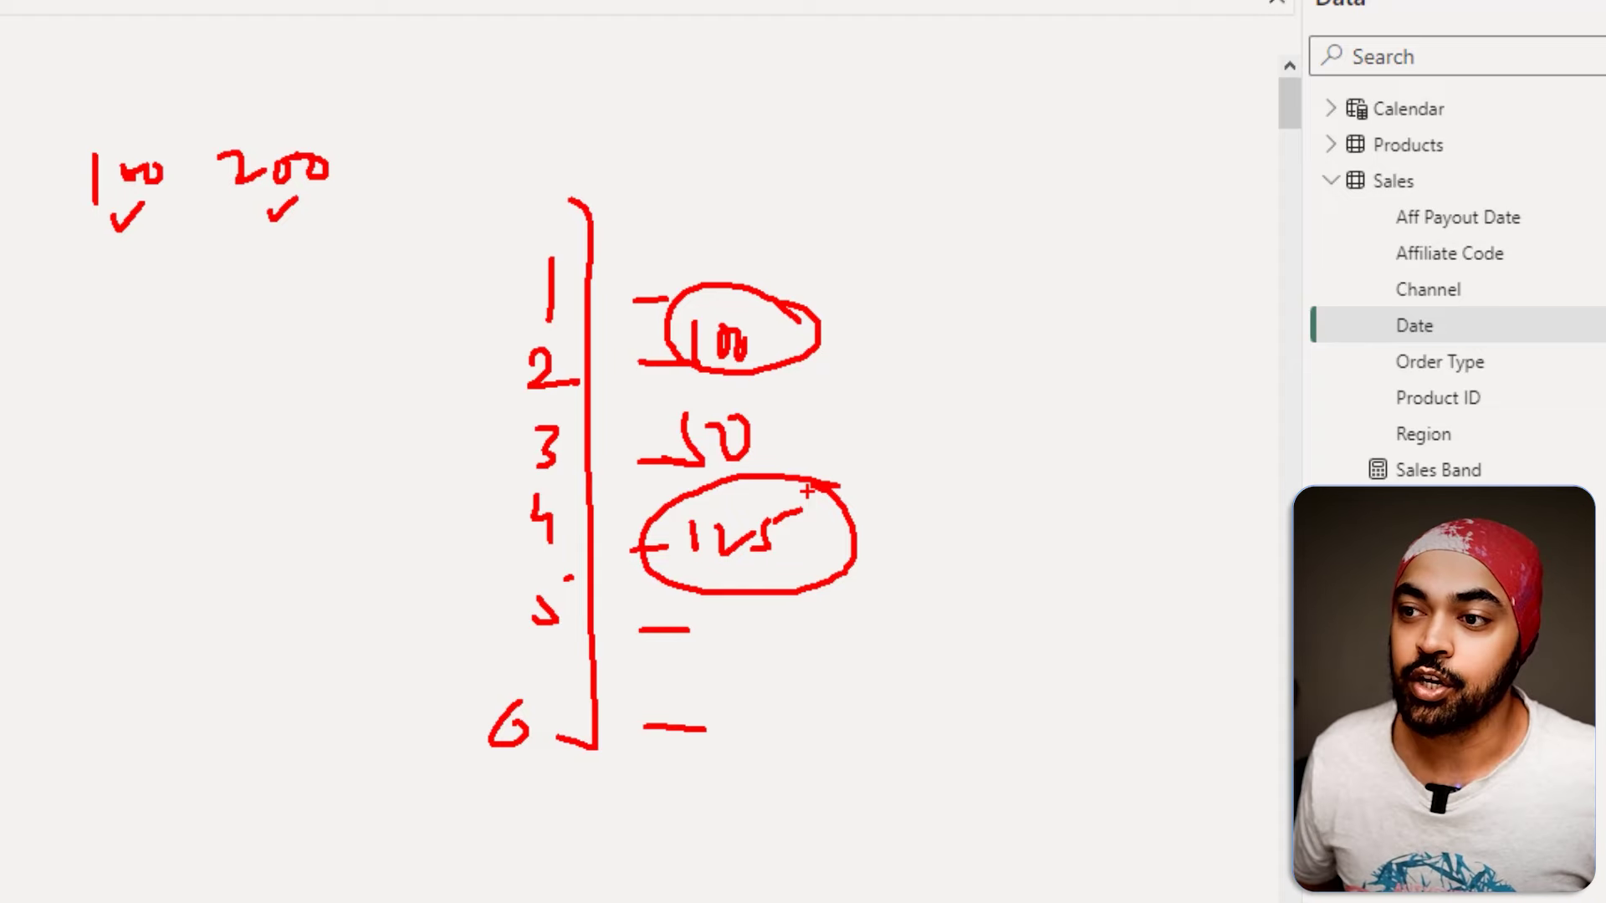
pyautogui.moveTo(393, 110)
pyautogui.mouseDown()
pyautogui.moveTo(140, 110)
pyautogui.moveTo(34, 194)
pyautogui.moveTo(238, 272)
pyautogui.moveTo(382, 192)
pyautogui.moveTo(356, 119)
pyautogui.mouseUp()
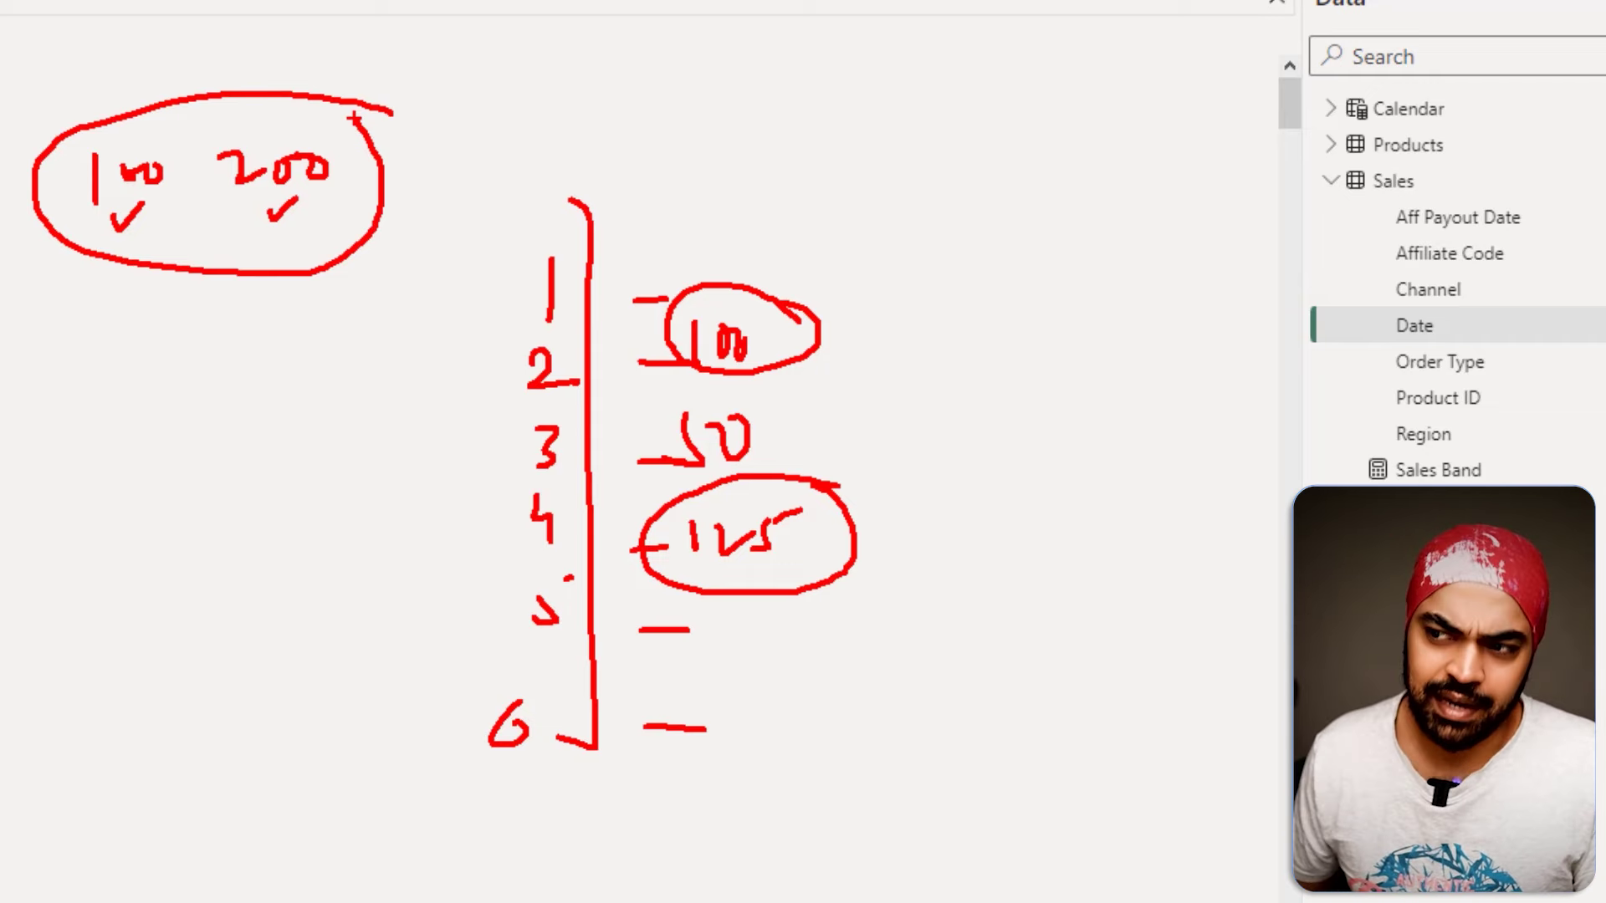
pyautogui.moveTo(288, 470)
pyautogui.mouseDown()
pyautogui.moveTo(433, 466)
pyautogui.moveTo(406, 429)
pyautogui.moveTo(471, 469)
pyautogui.moveTo(426, 523)
pyautogui.mouseUp()
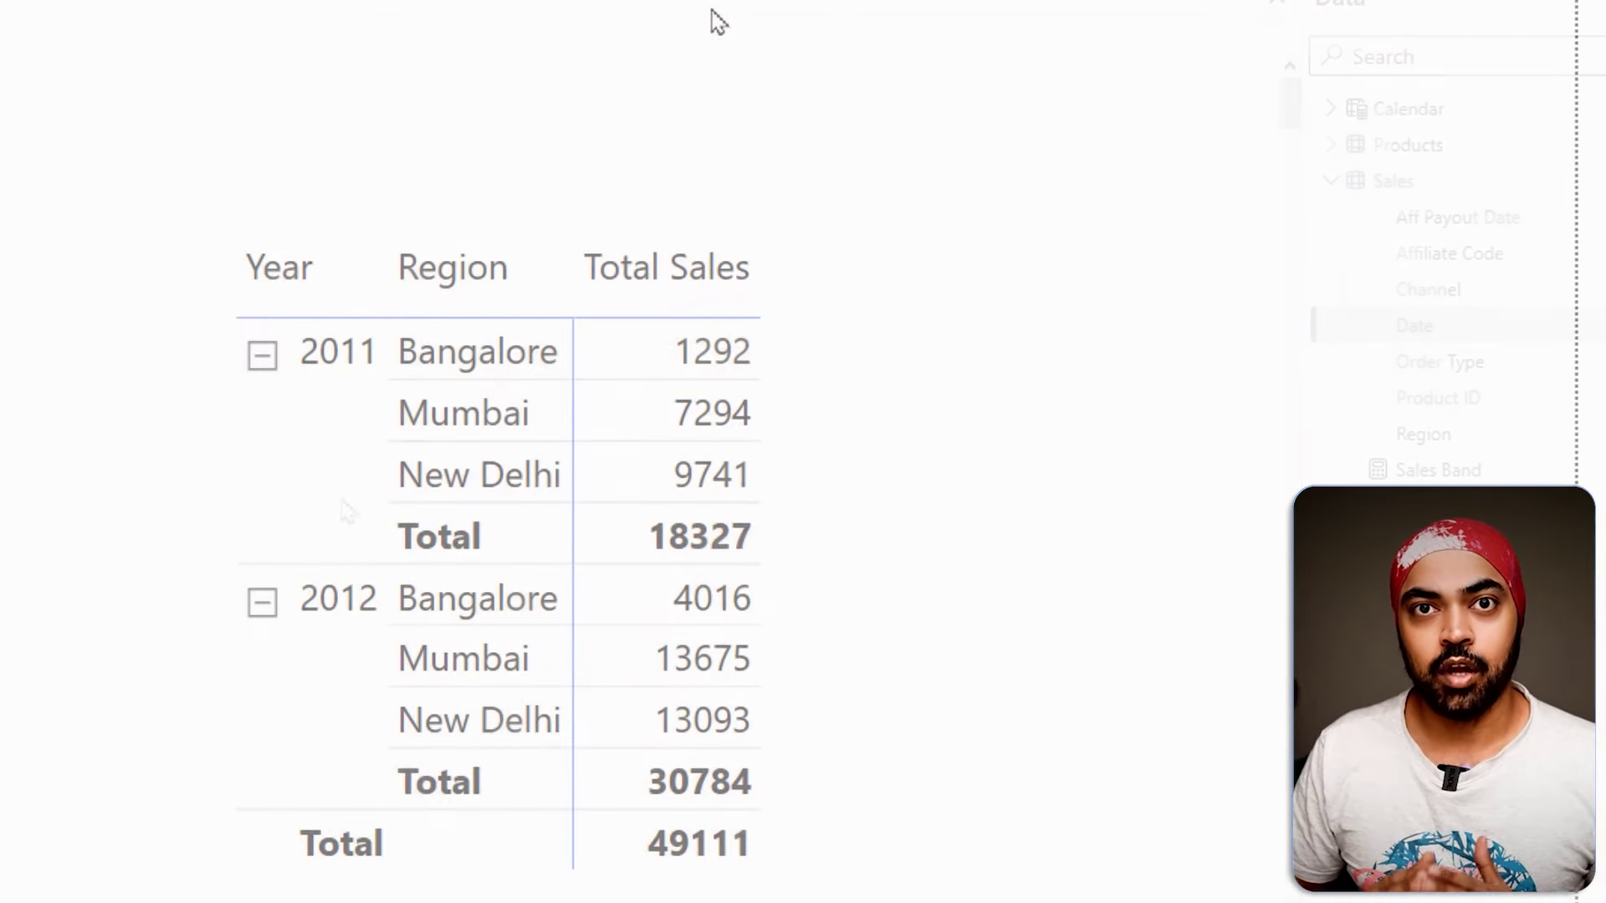
pyautogui.moveTo(307, 59)
pyautogui.mouseDown()
pyautogui.moveTo(594, 162)
pyautogui.moveTo(1045, 218)
pyautogui.mouseUp()
pyautogui.moveTo(407, 102)
pyautogui.mouseDown()
pyautogui.moveTo(411, 142)
pyautogui.moveTo(471, 107)
pyautogui.moveTo(476, 131)
pyautogui.moveTo(480, 109)
pyautogui.moveTo(660, 117)
pyautogui.mouseUp()
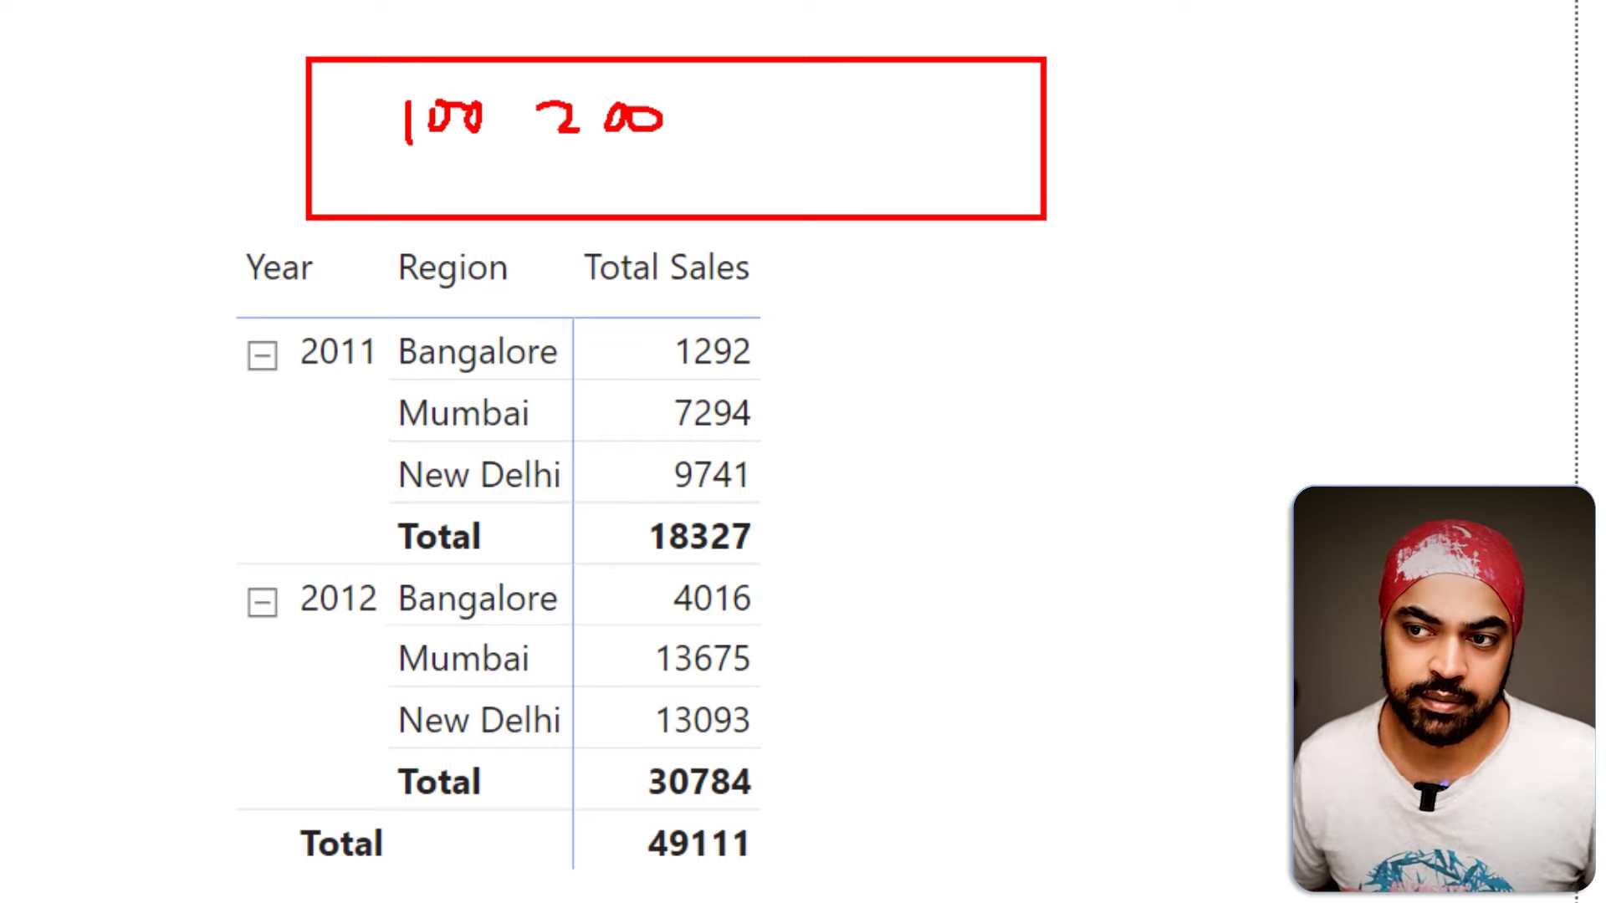
pyautogui.moveTo(450, 89); pyautogui.dragTo(477, 47)
pyautogui.moveTo(594, 84); pyautogui.dragTo(620, 49)
pyautogui.press('Escape')
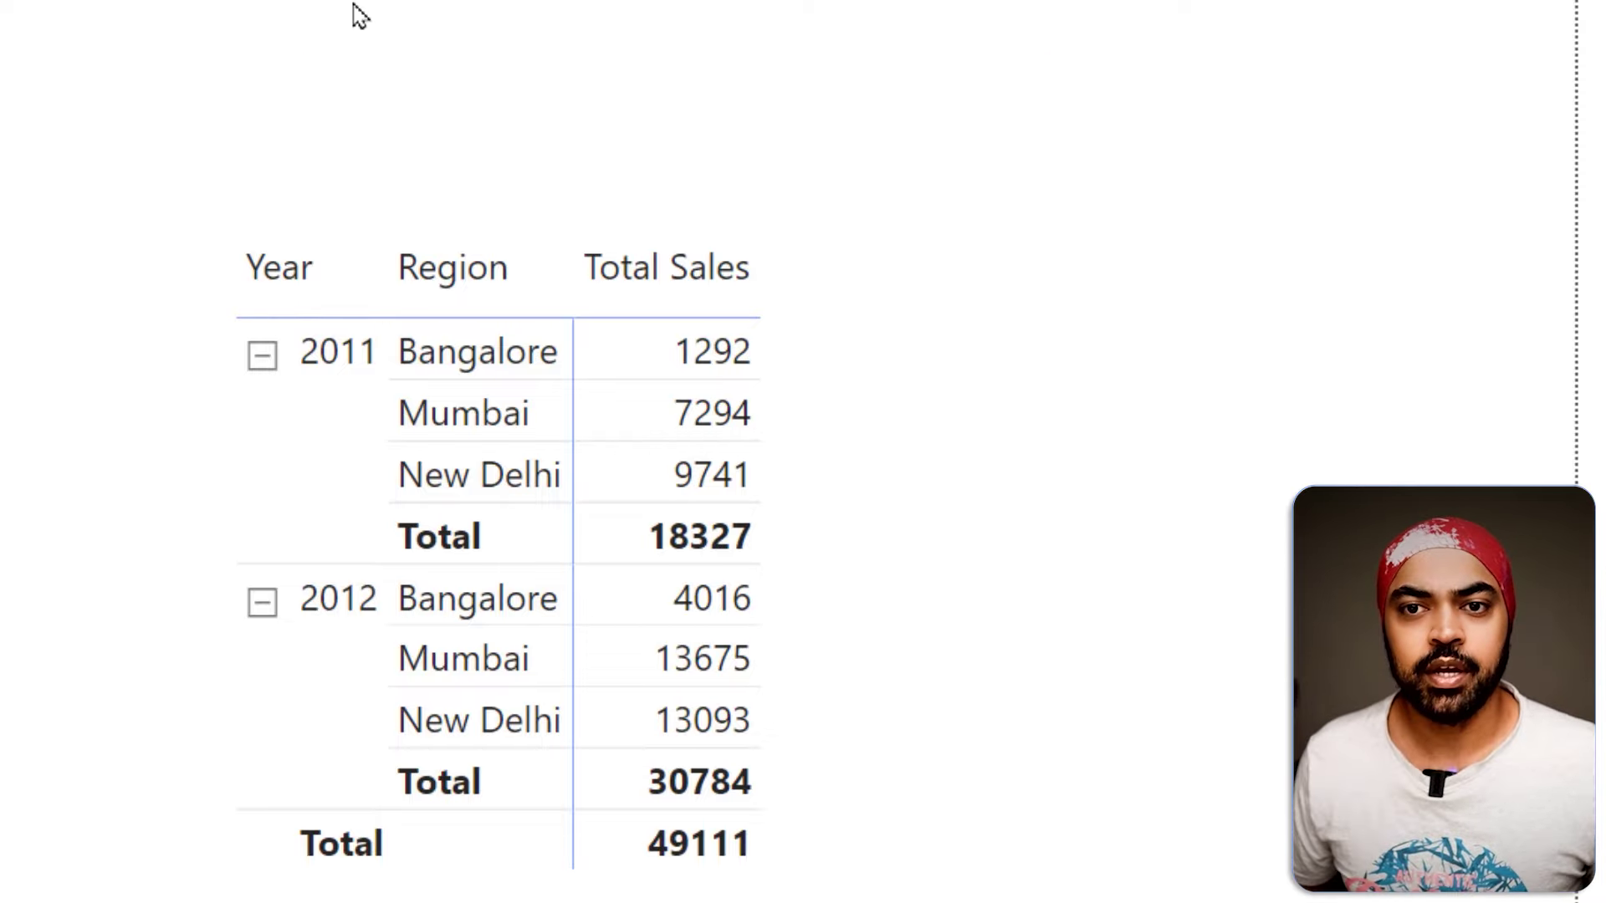
# Review the Sales Filter table's GENERATESERIES formula and its Value column among the model's table data
pyautogui.click(17, 146)
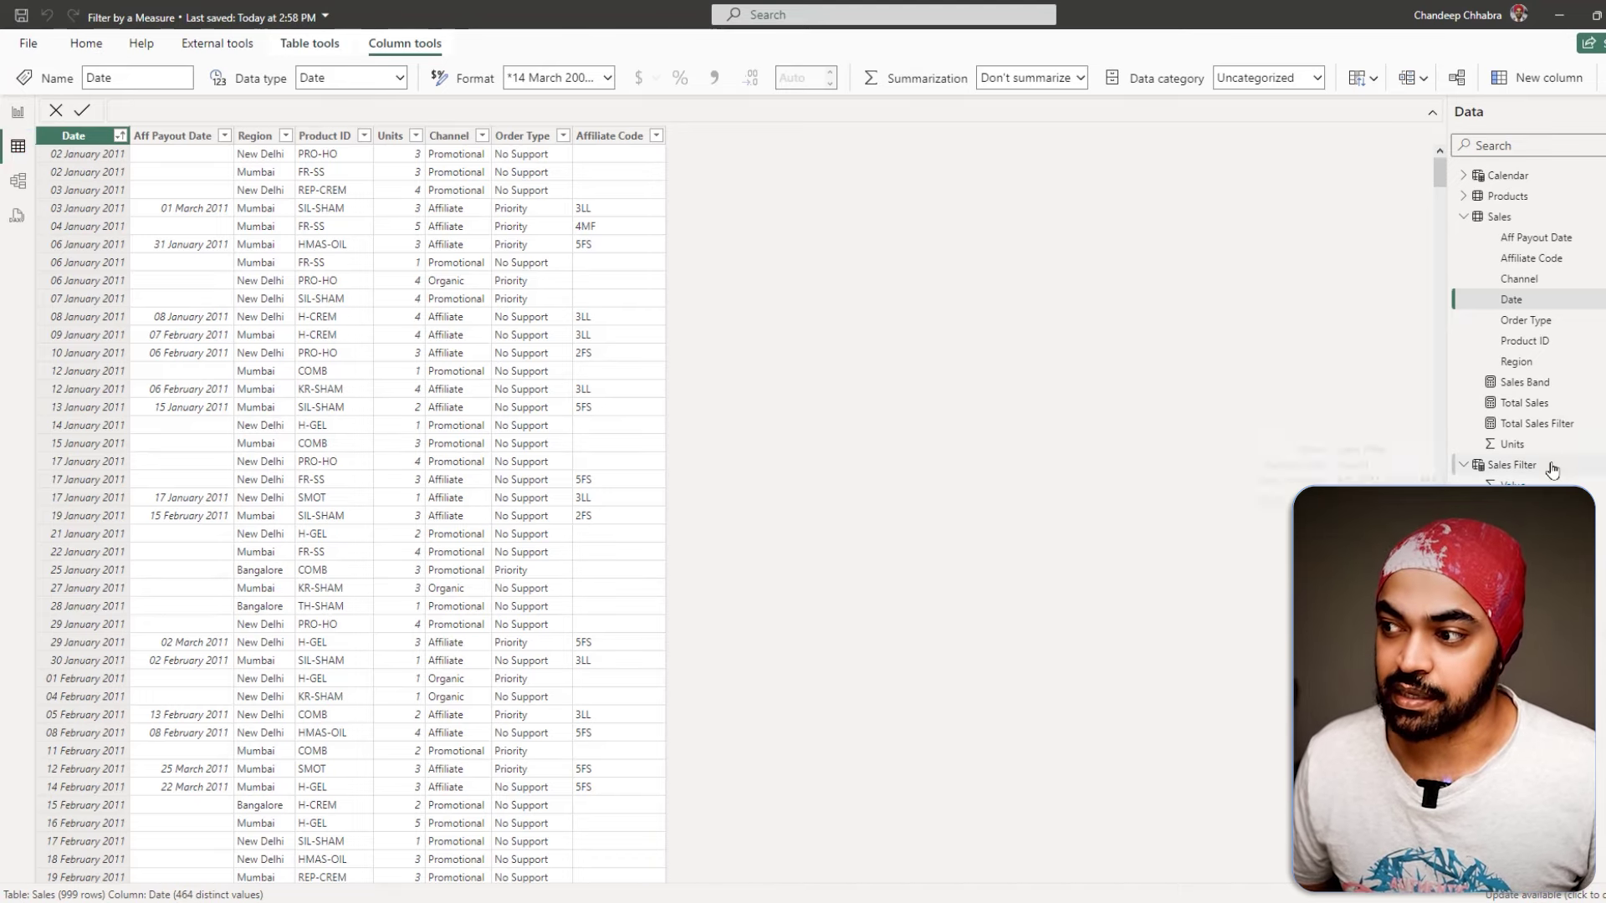
pyautogui.click(1513, 465)
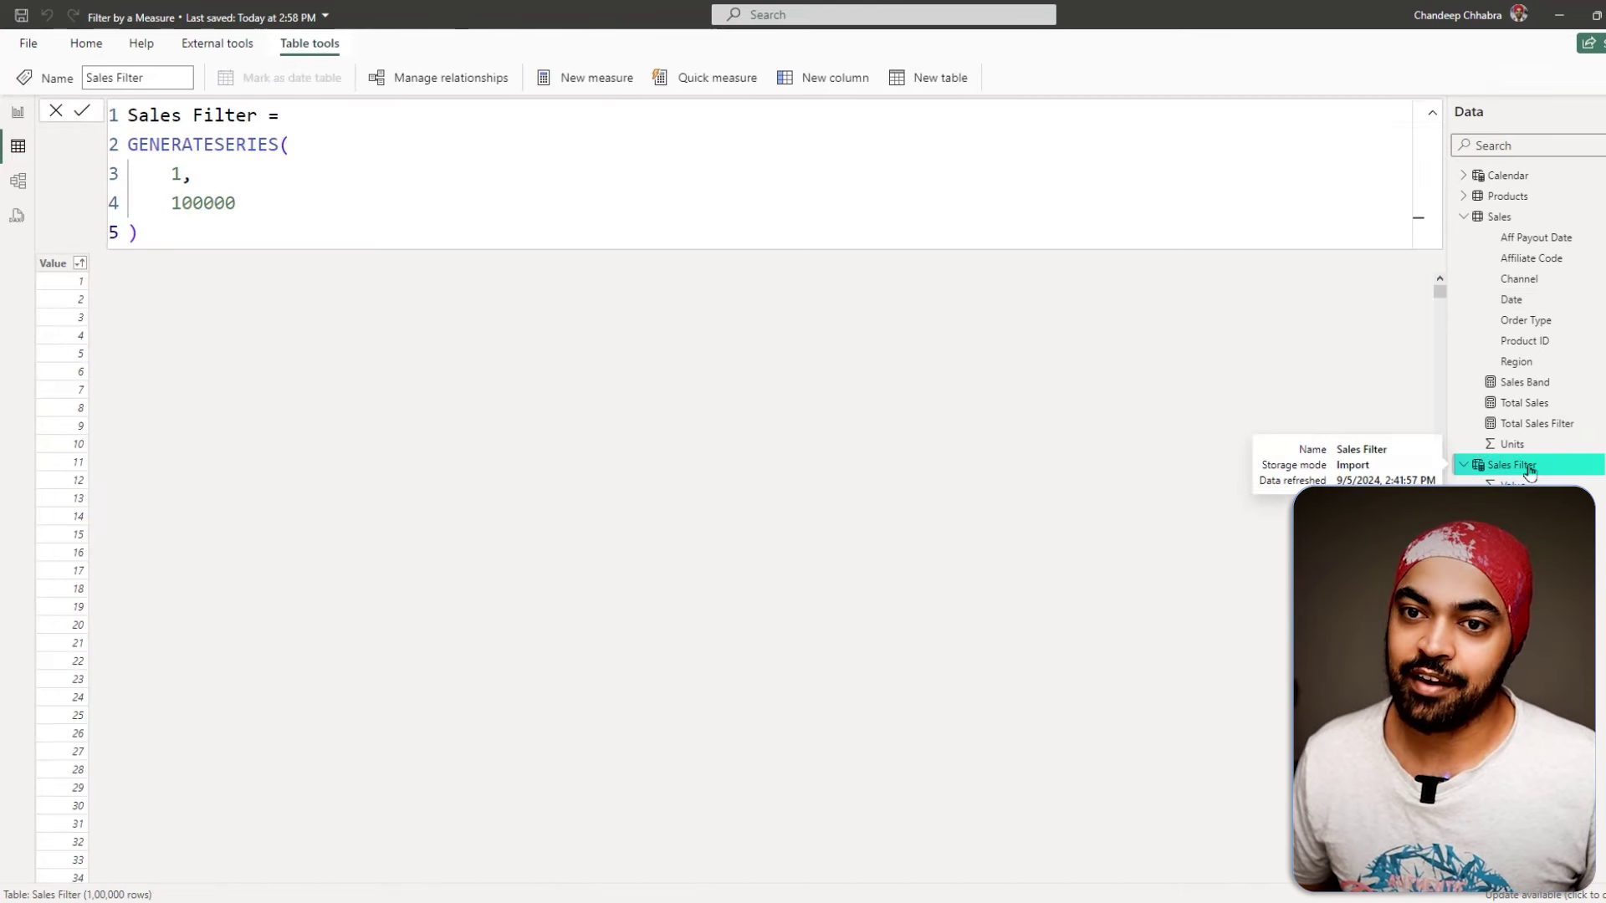
pyautogui.click(426, 164)
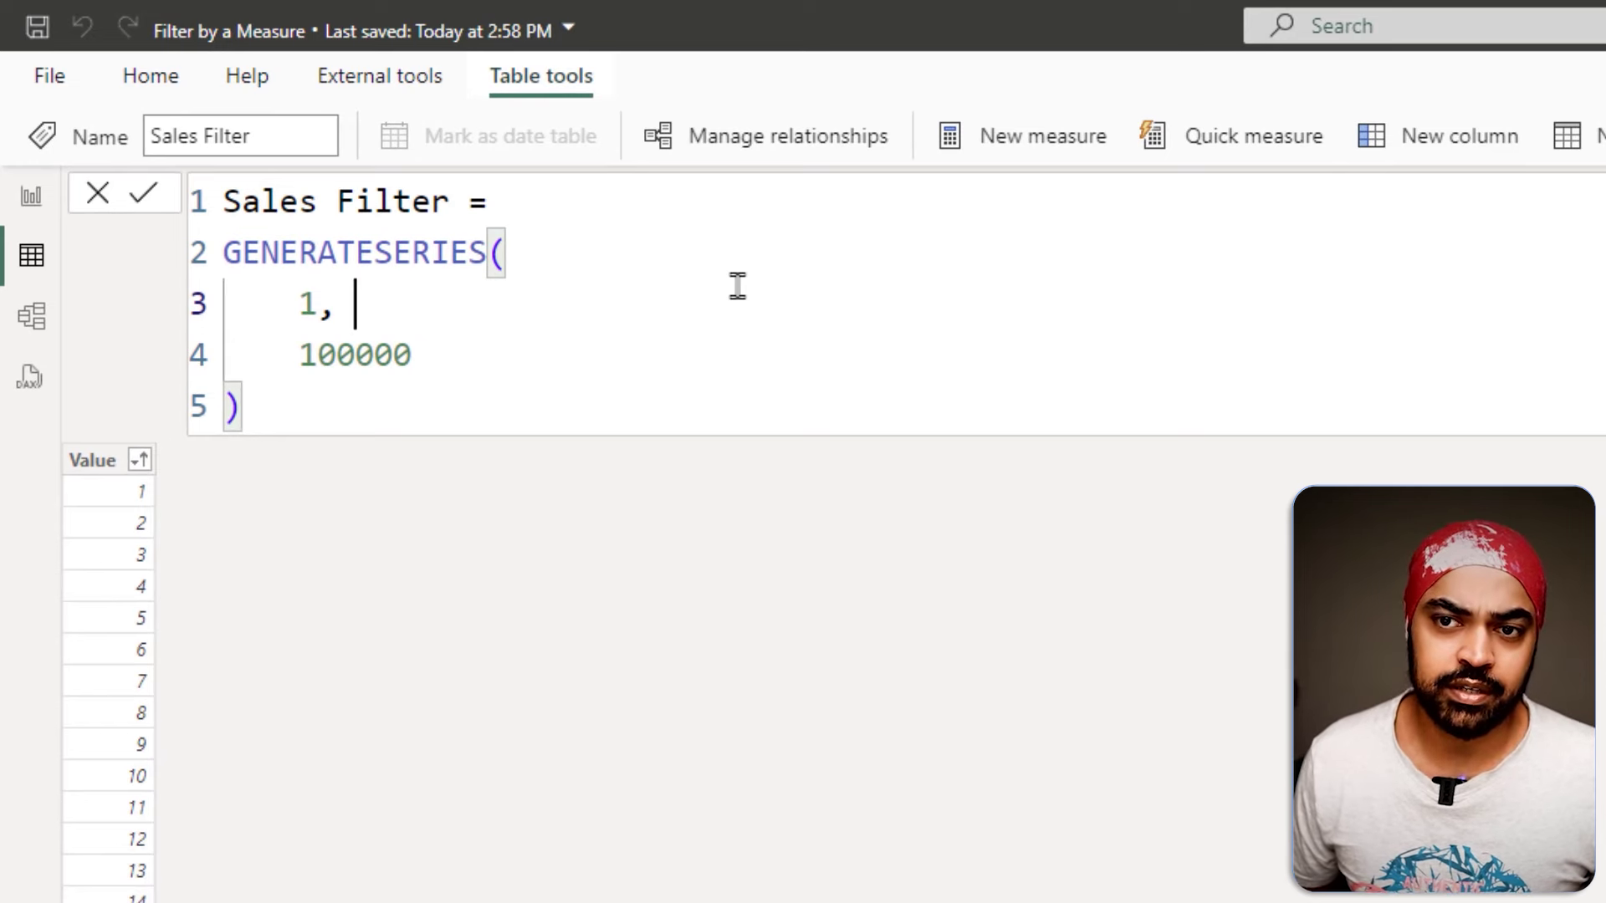
pyautogui.hotkey('ctrl', '2')
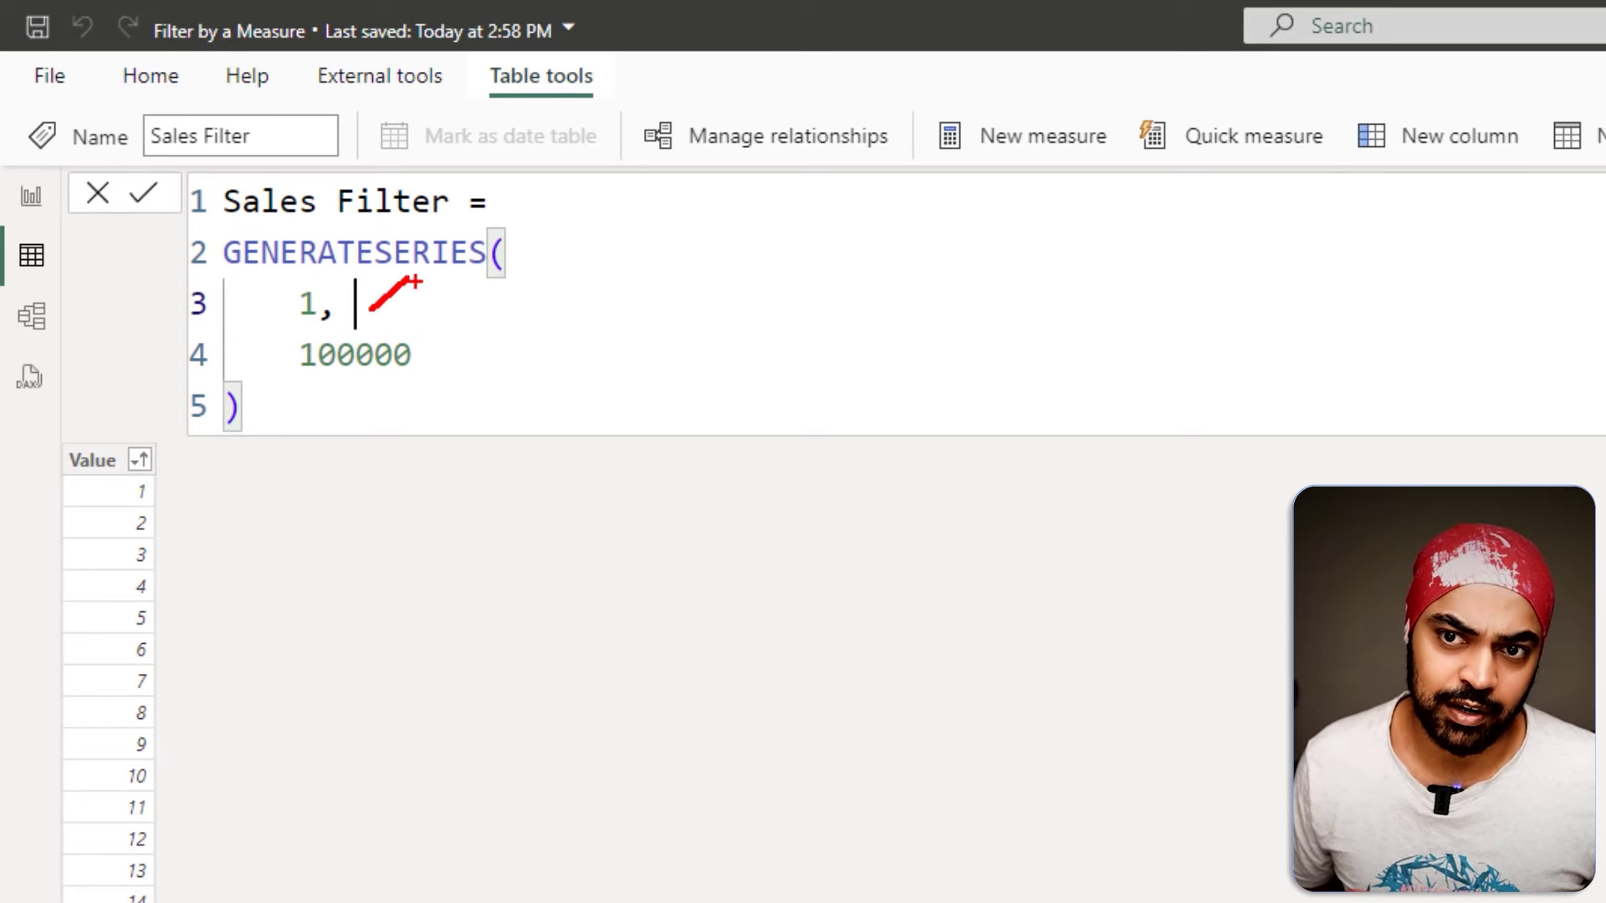
pyautogui.moveTo(441, 361); pyautogui.dragTo(480, 324)
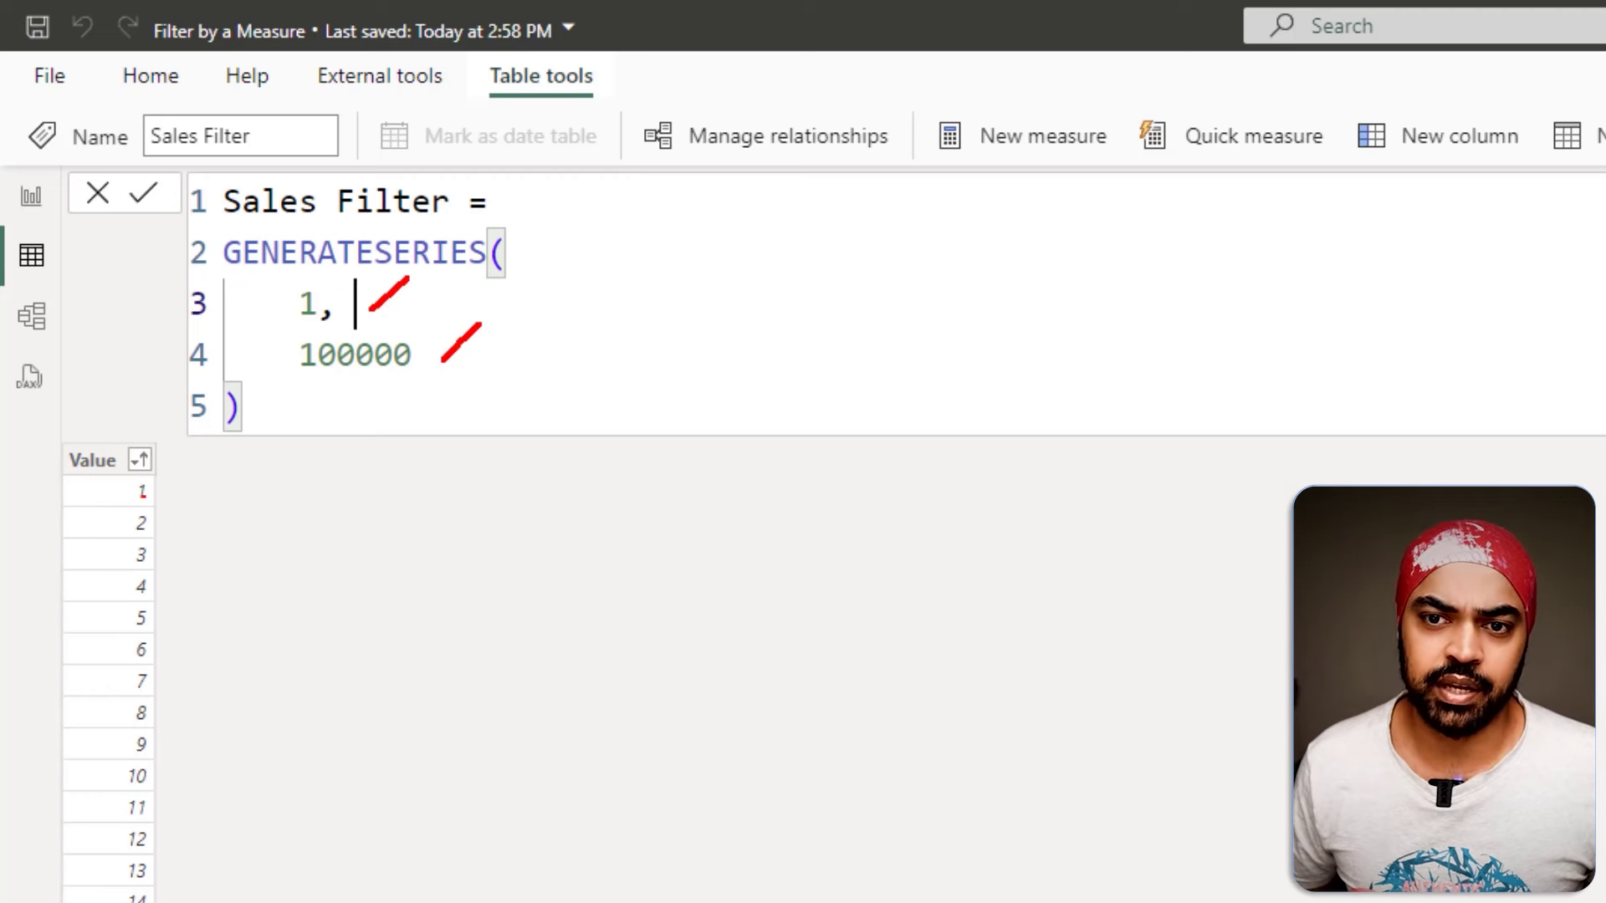
pyautogui.moveTo(183, 457); pyautogui.dragTo(191, 766)
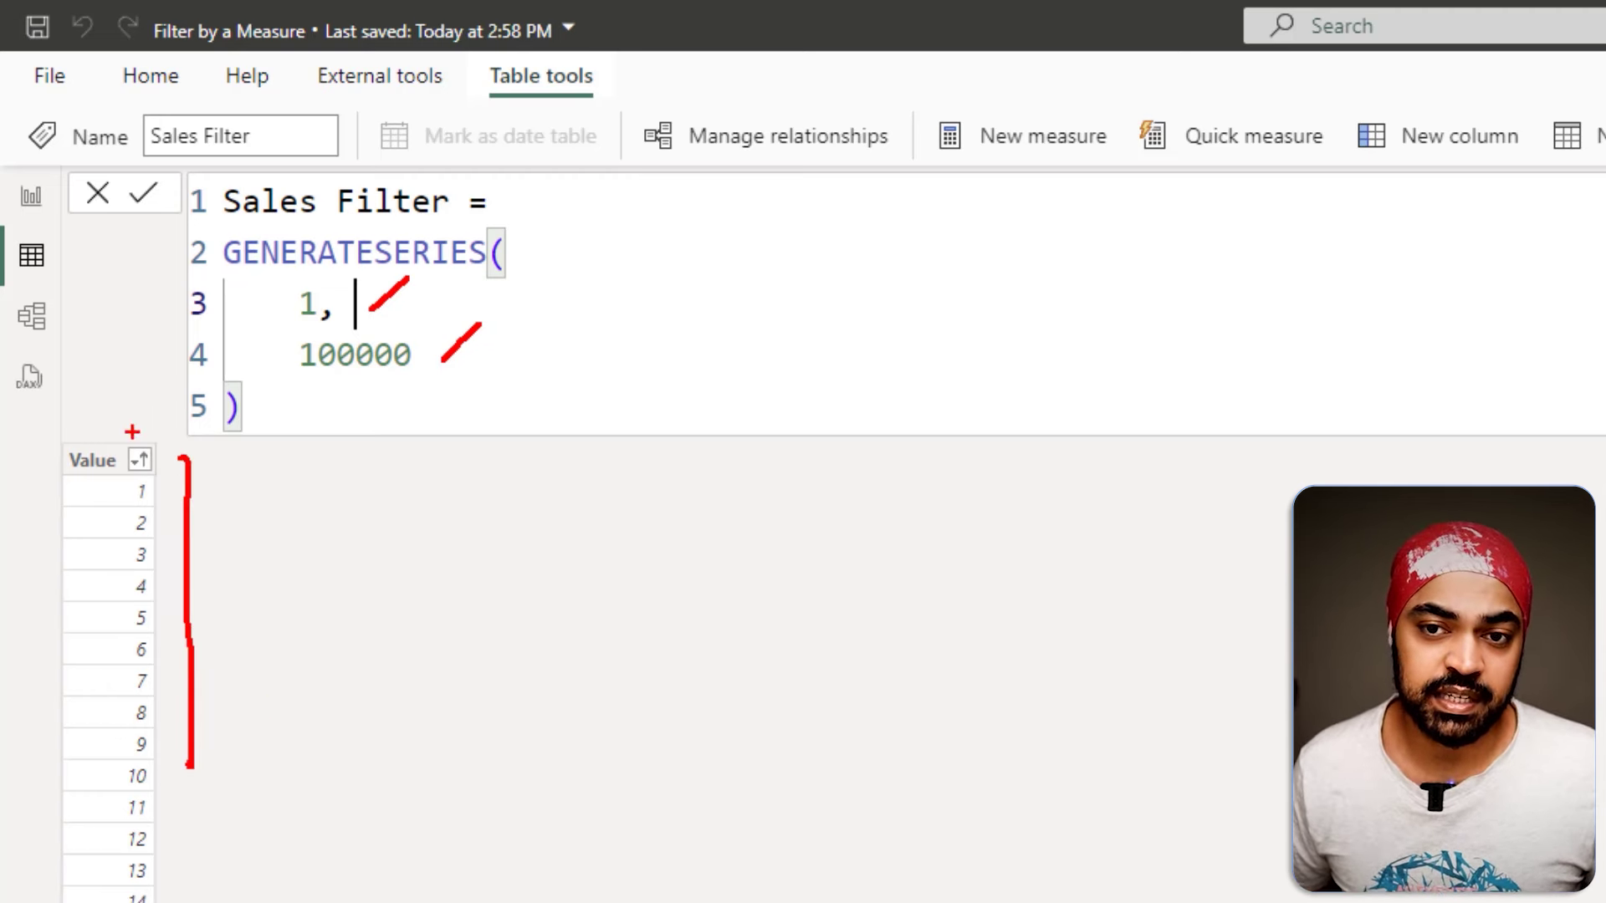
pyautogui.moveTo(132, 433); pyautogui.dragTo(154, 396)
pyautogui.press('Escape')
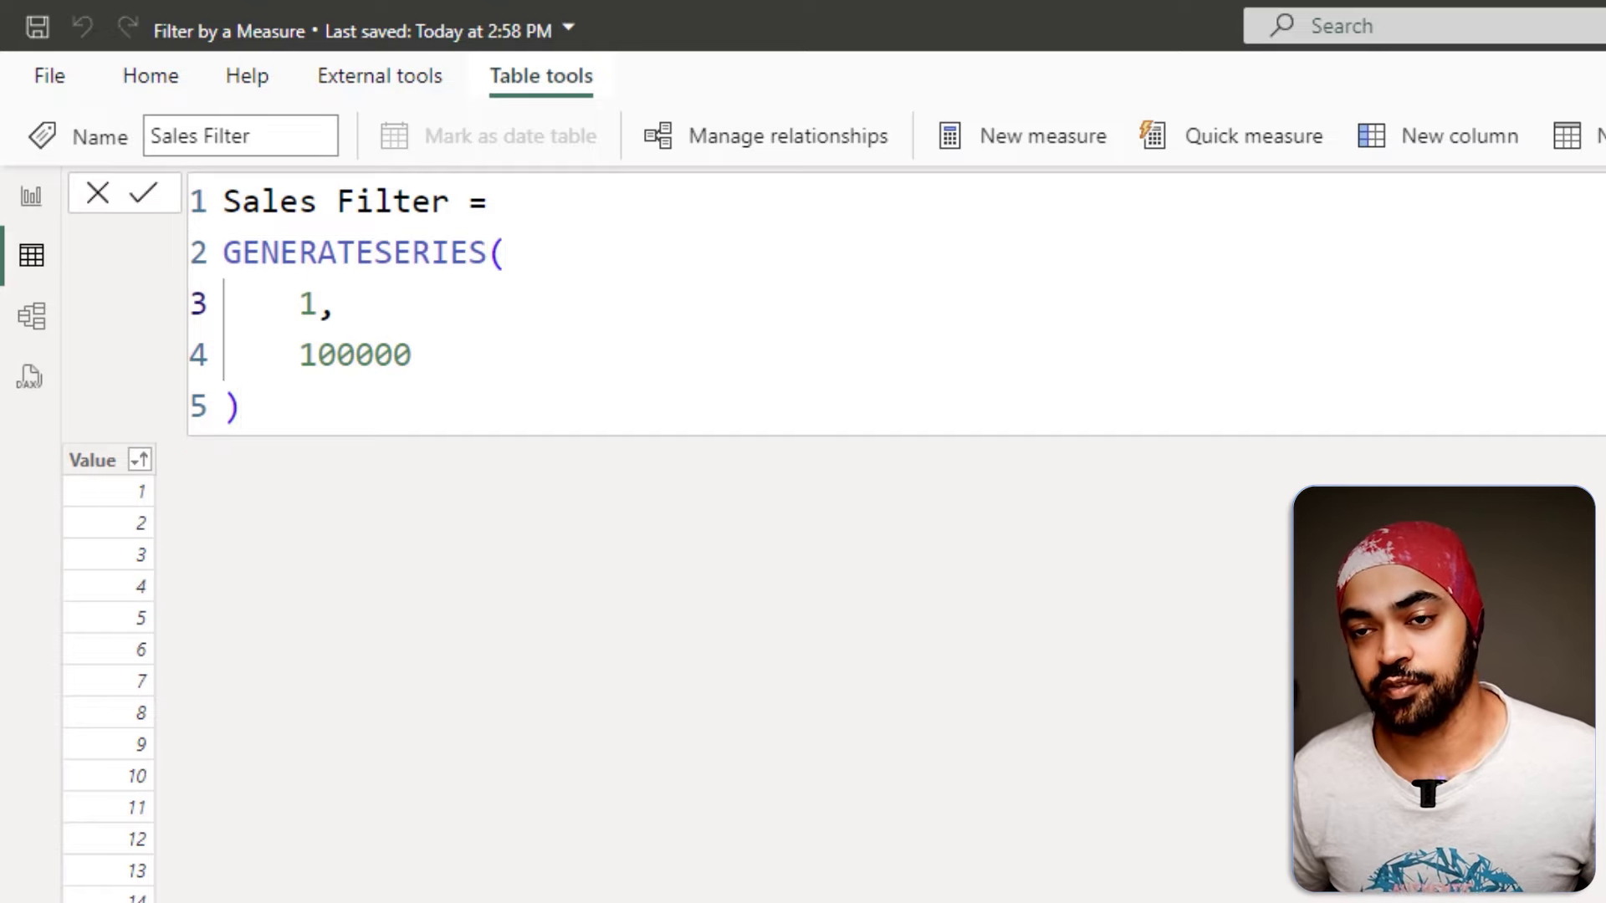
# Add a slicer to the report page using the Value field of the Sales Filter table
pyautogui.click(35, 202)
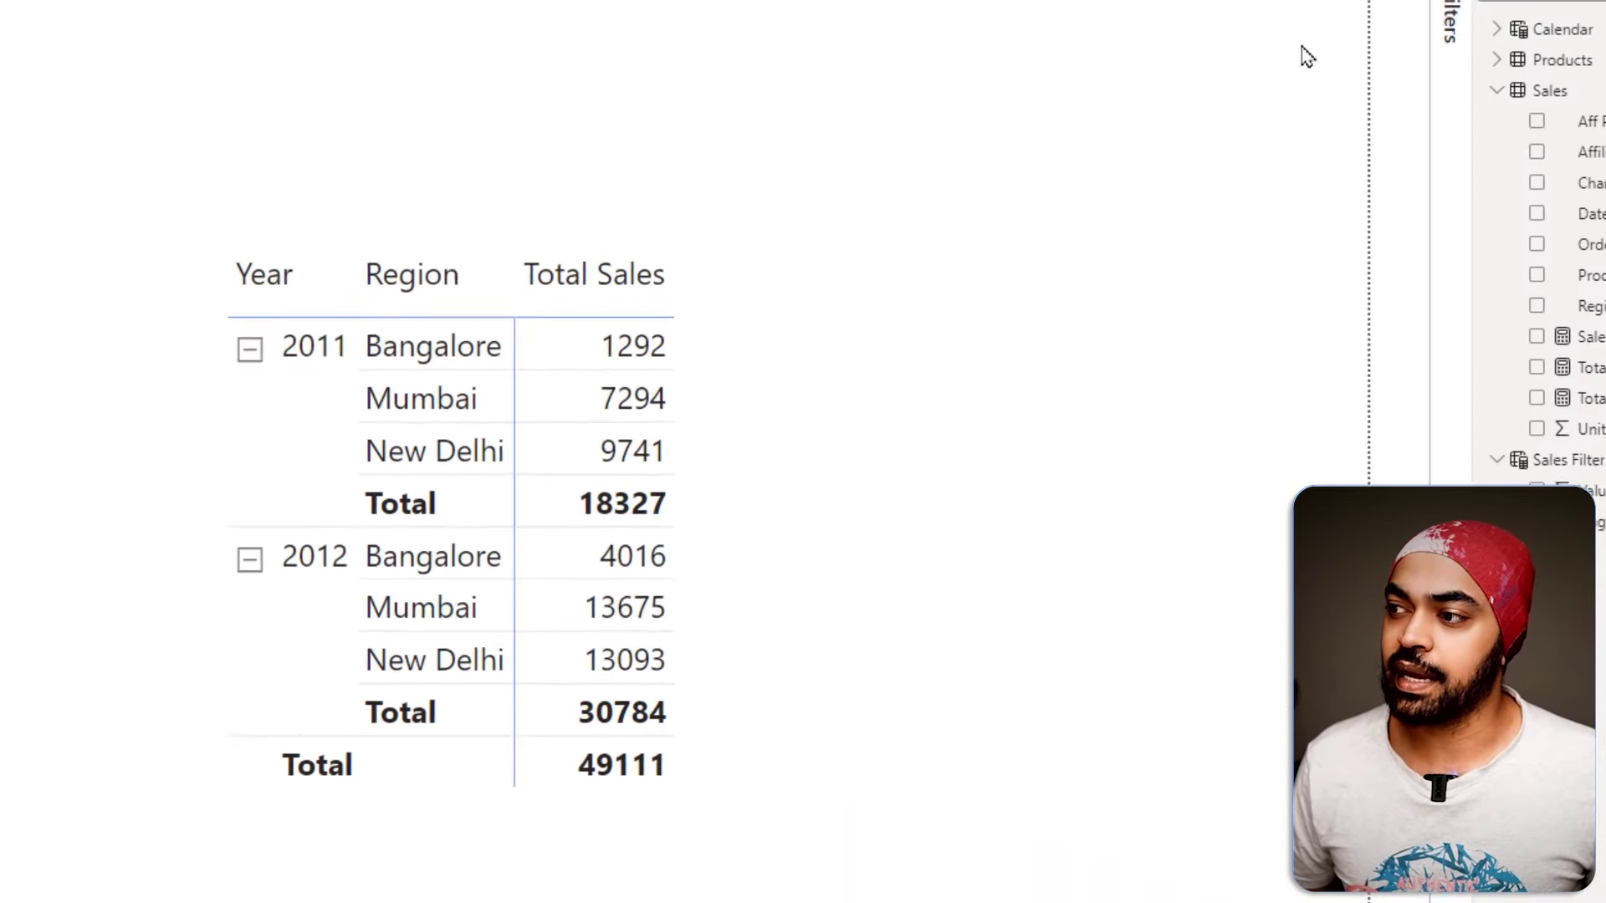
pyautogui.rightClick(1311, 329)
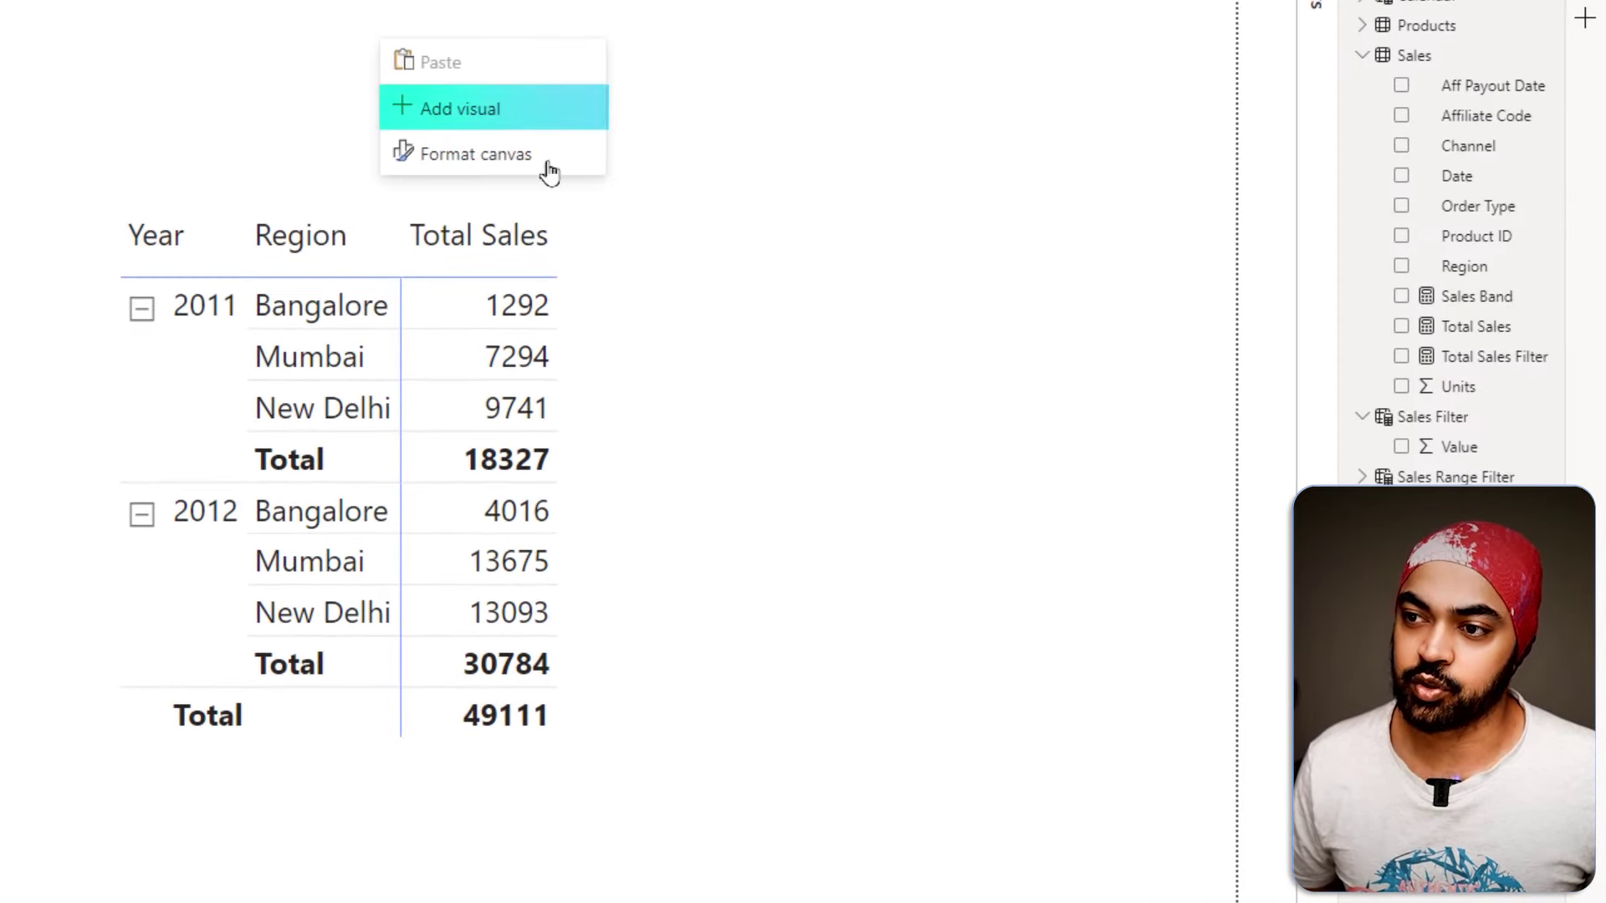
pyautogui.click(501, 111)
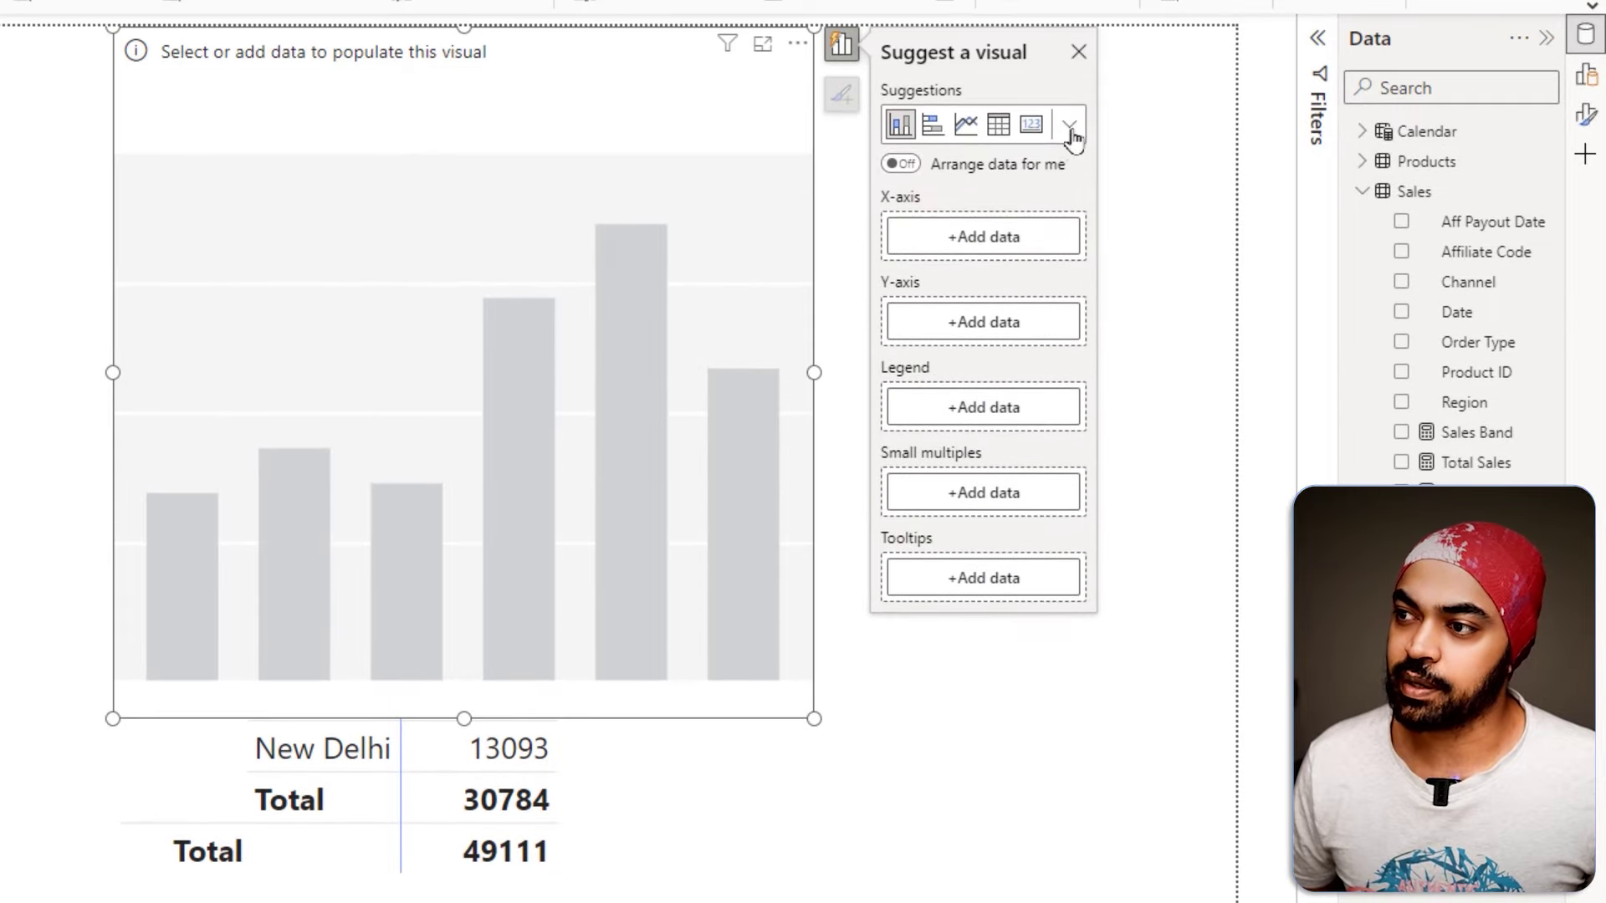
pyautogui.click(1069, 116)
pyautogui.click(1000, 285)
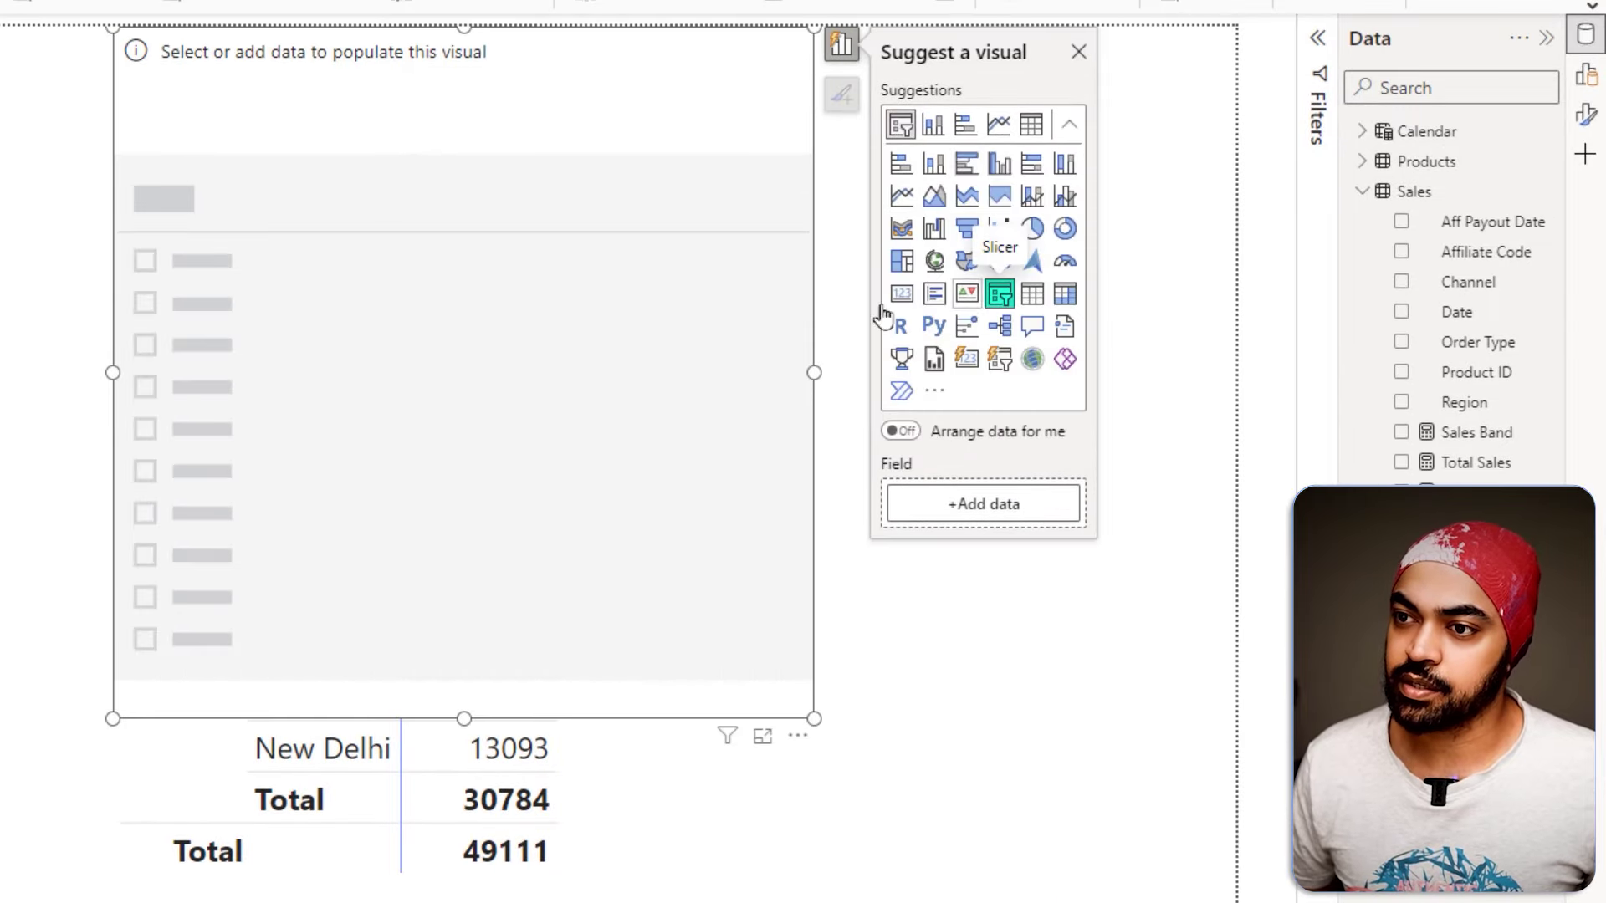
pyautogui.click(1015, 504)
pyautogui.click(1120, 452)
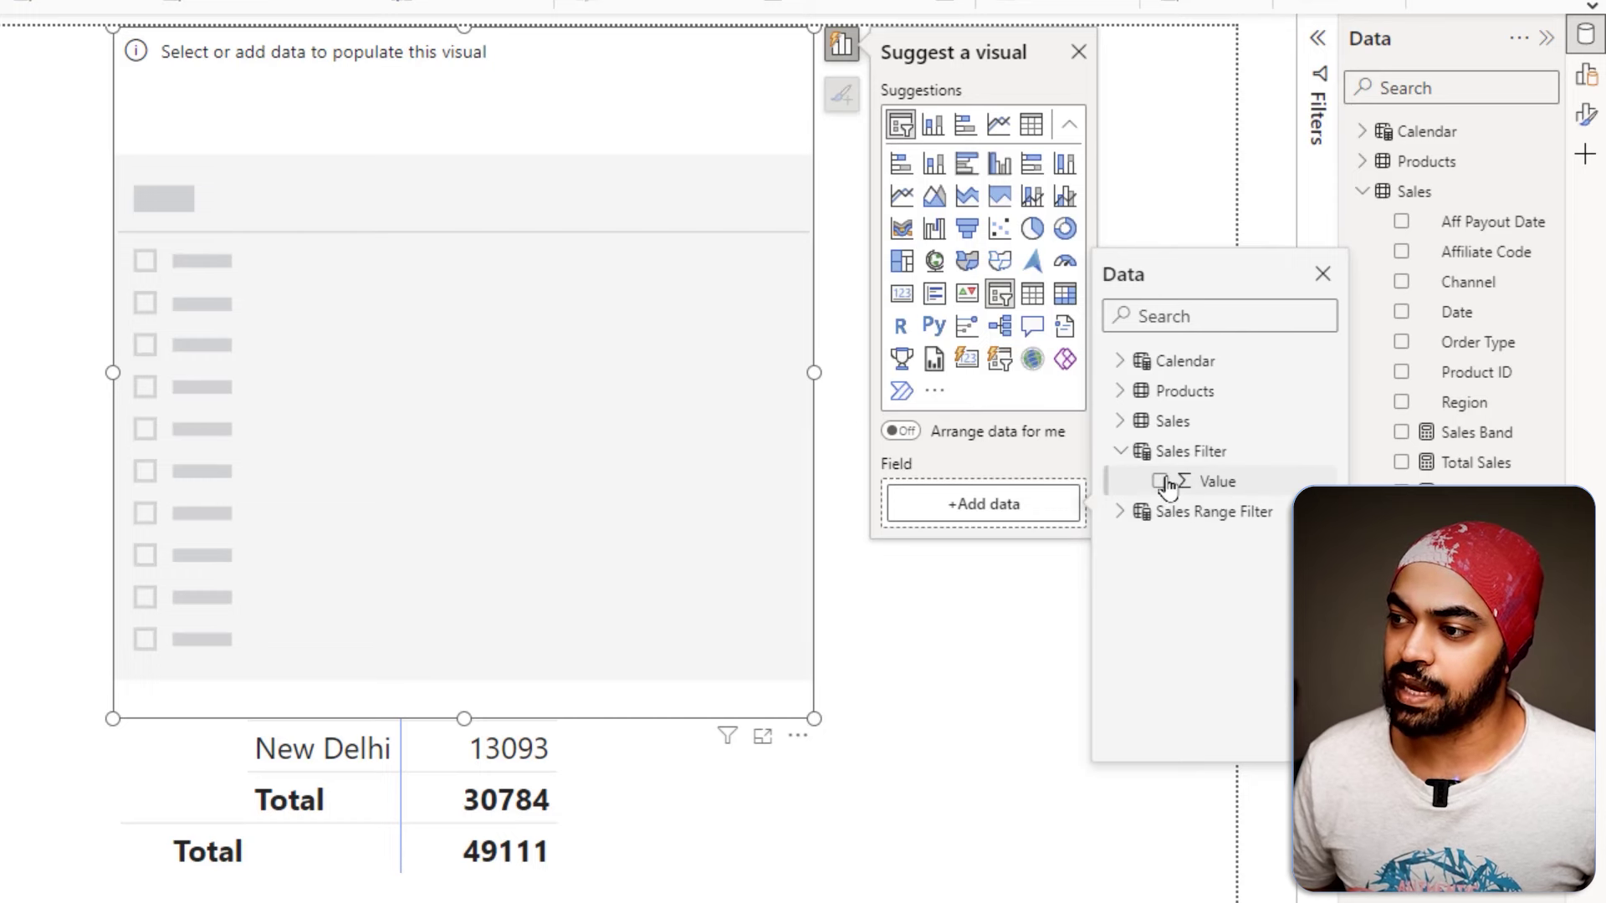
pyautogui.click(1160, 480)
# Set the Value slicer's range from 100 to 200
pyautogui.click(188, 92)
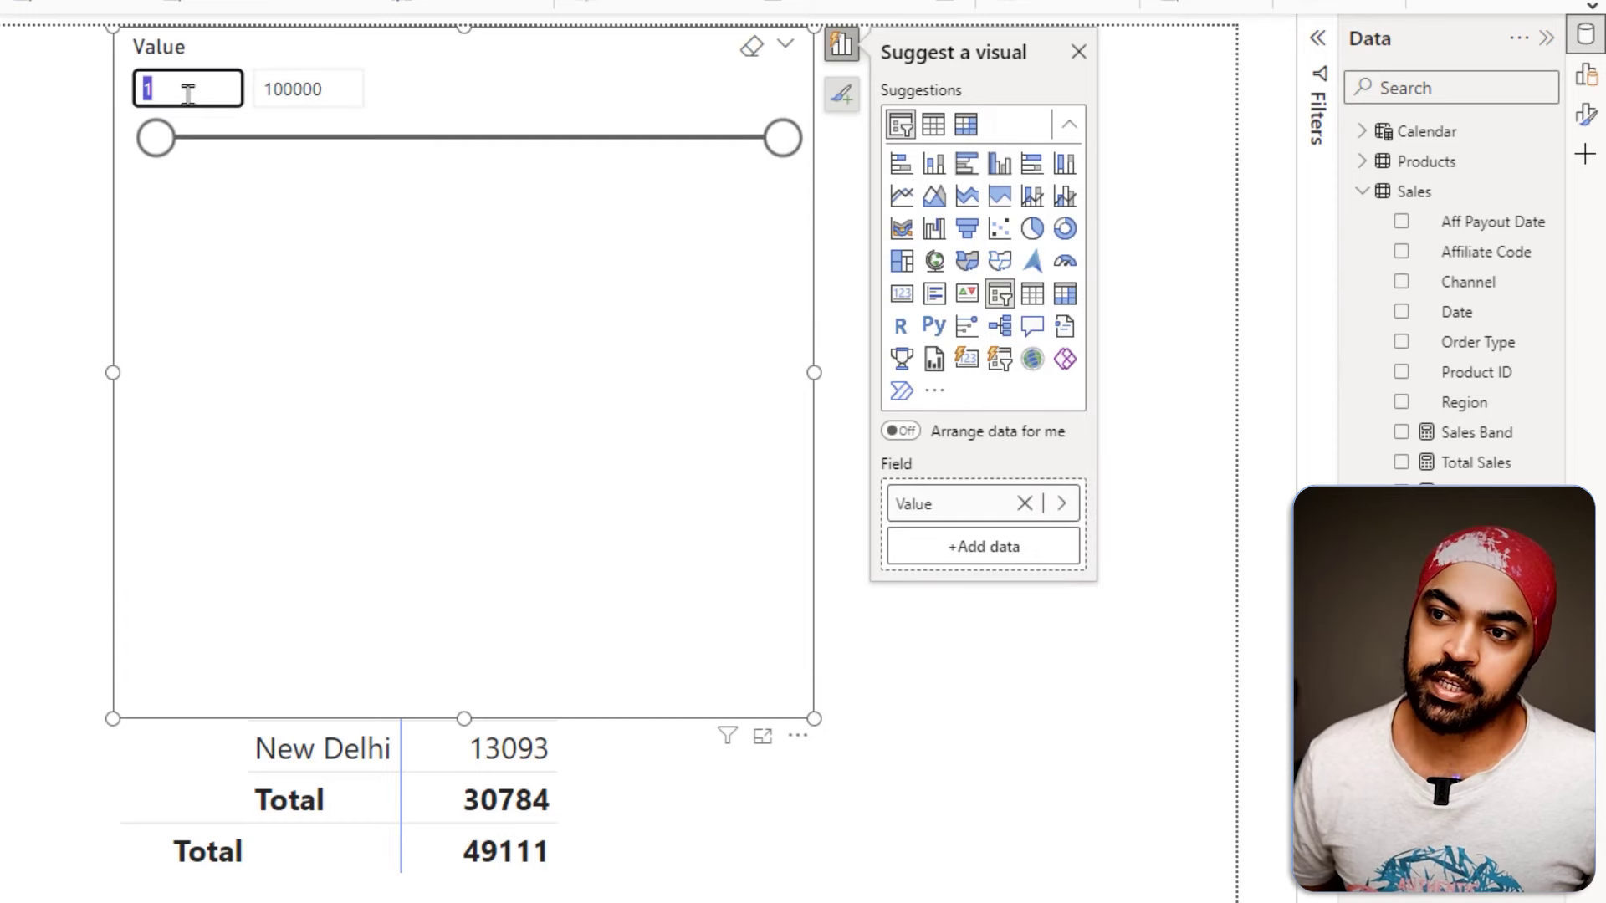
pyautogui.write('100')
pyautogui.click(281, 91)
pyautogui.write('200')
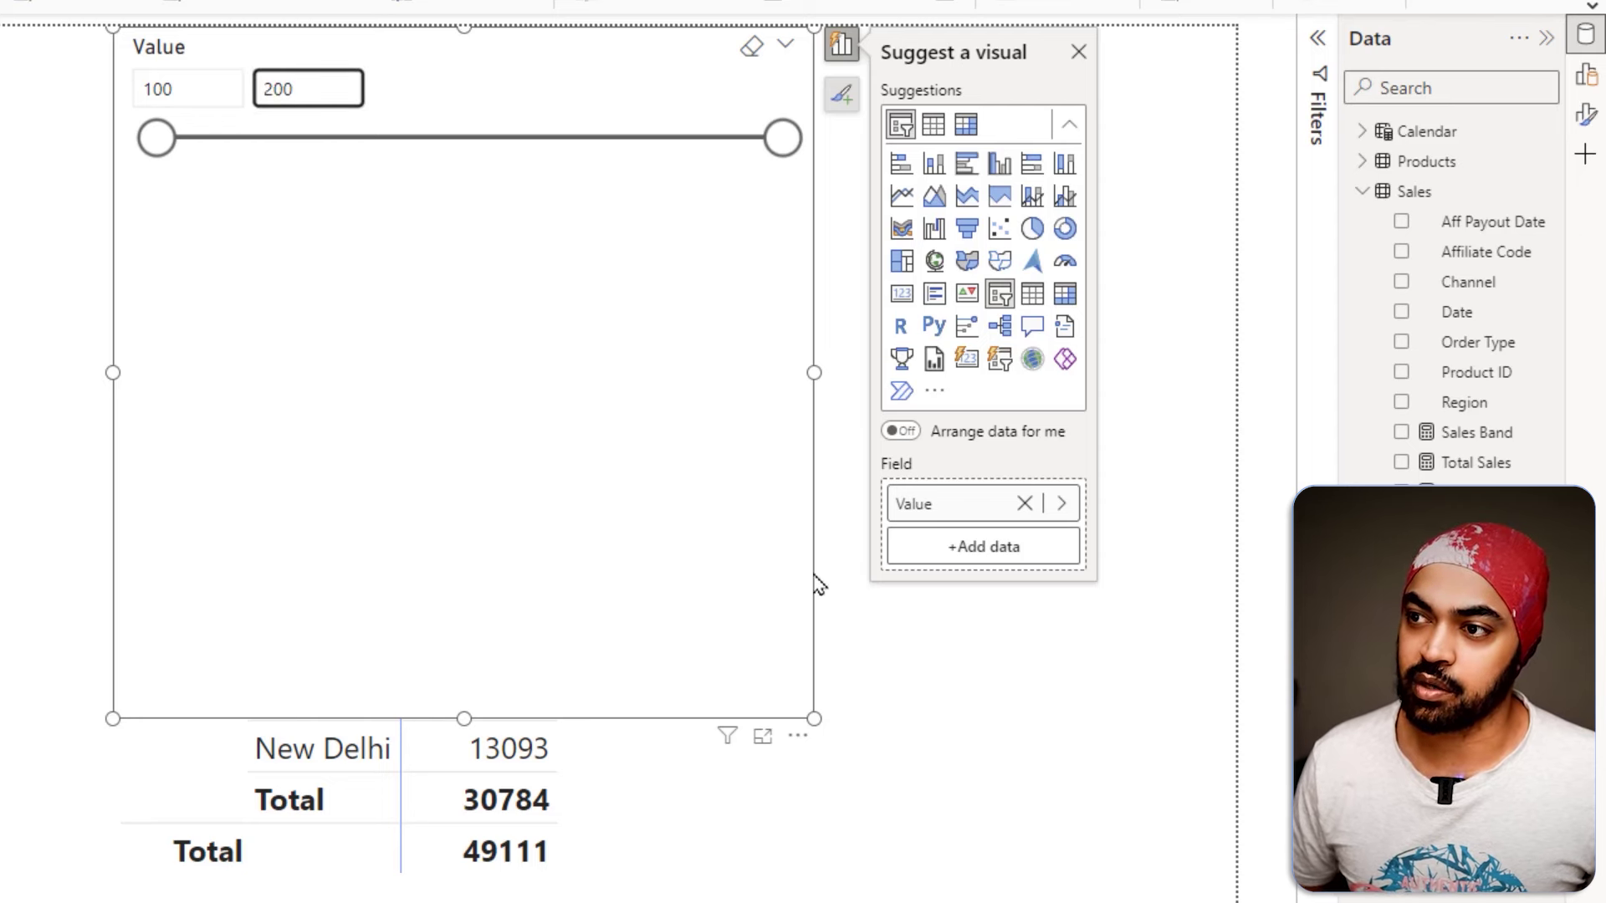
pyautogui.click(861, 674)
# Shrink the slicer to a compact box and place it above the Year and Region matrix
pyautogui.click(808, 703)
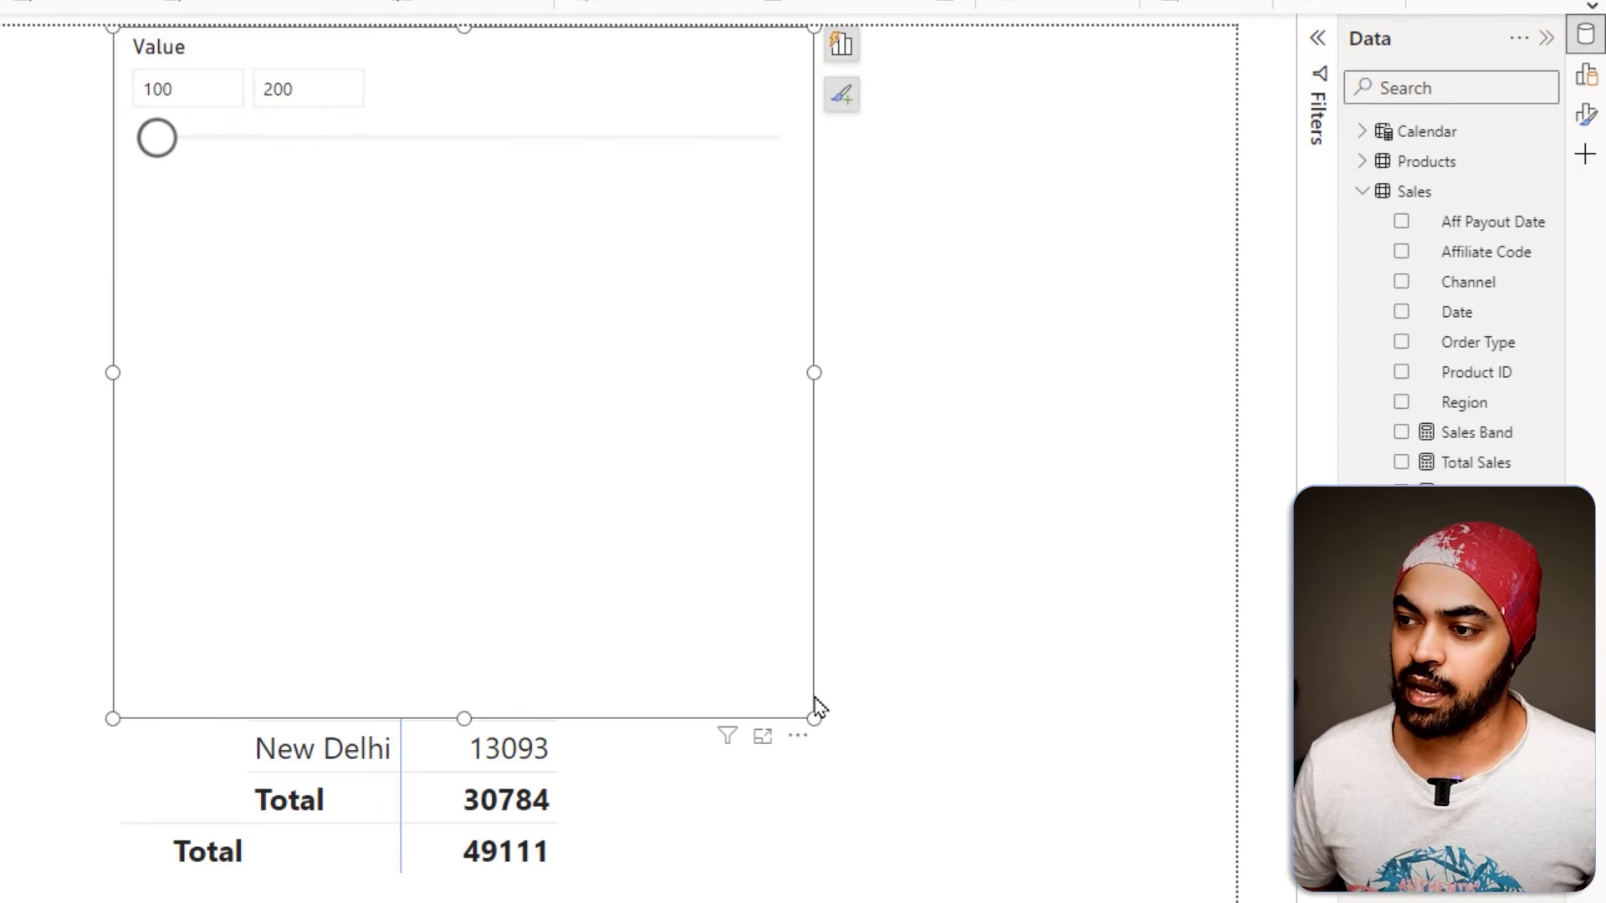
pyautogui.moveTo(806, 714); pyautogui.dragTo(527, 175)
pyautogui.moveTo(444, 103); pyautogui.dragTo(467, 194)
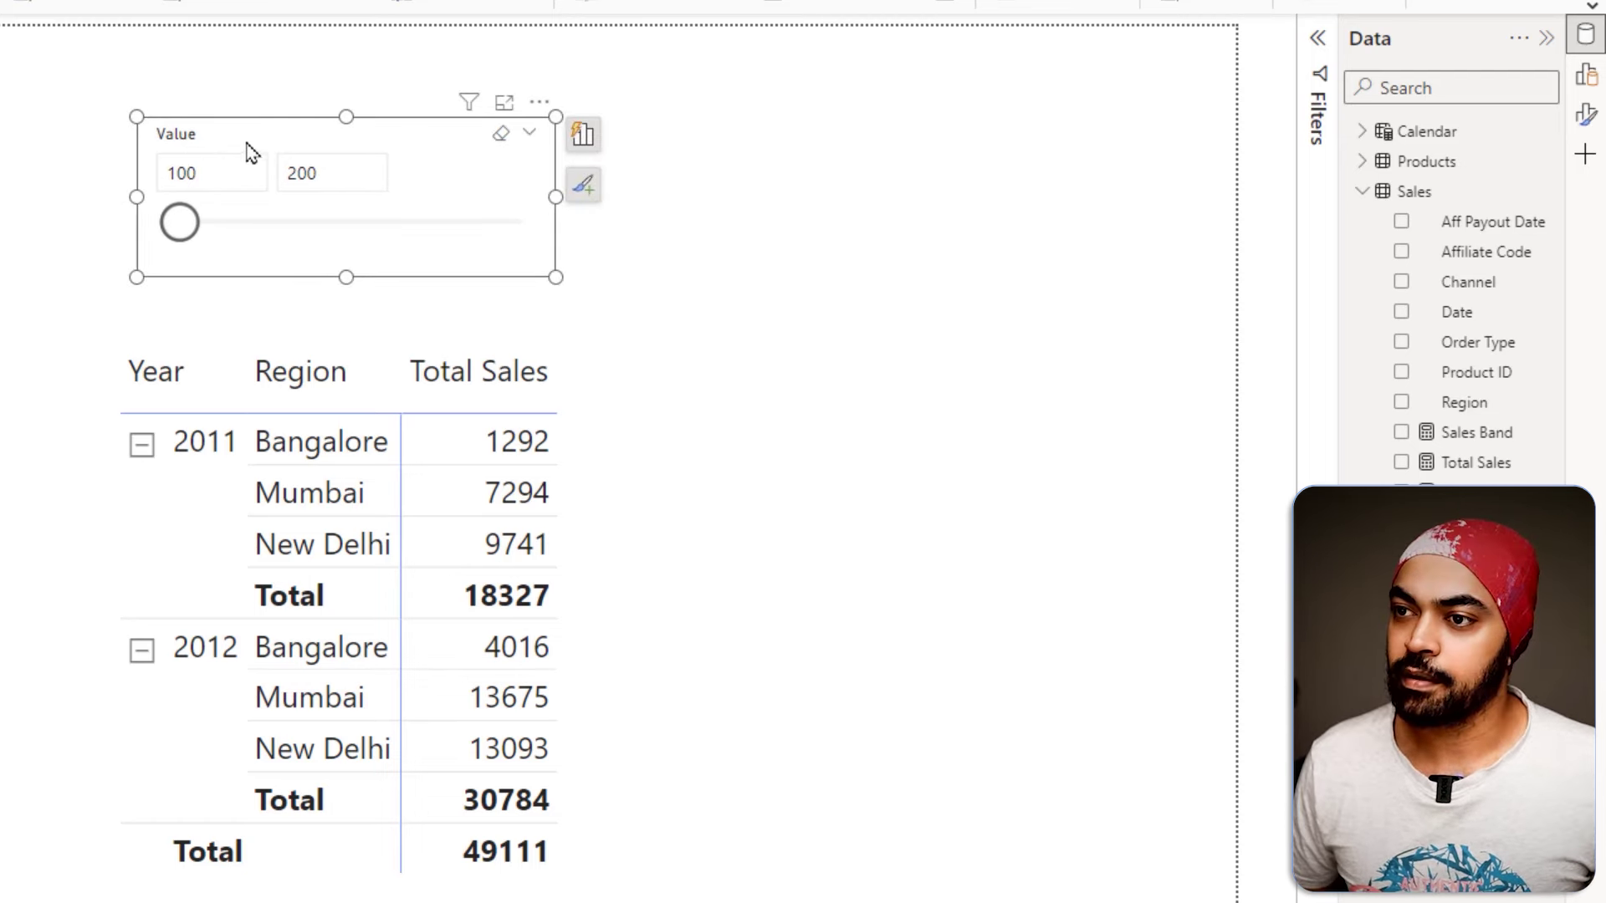
# Change the slicer header's title text to "Sales Per Day Filter"
pyautogui.click(1585, 115)
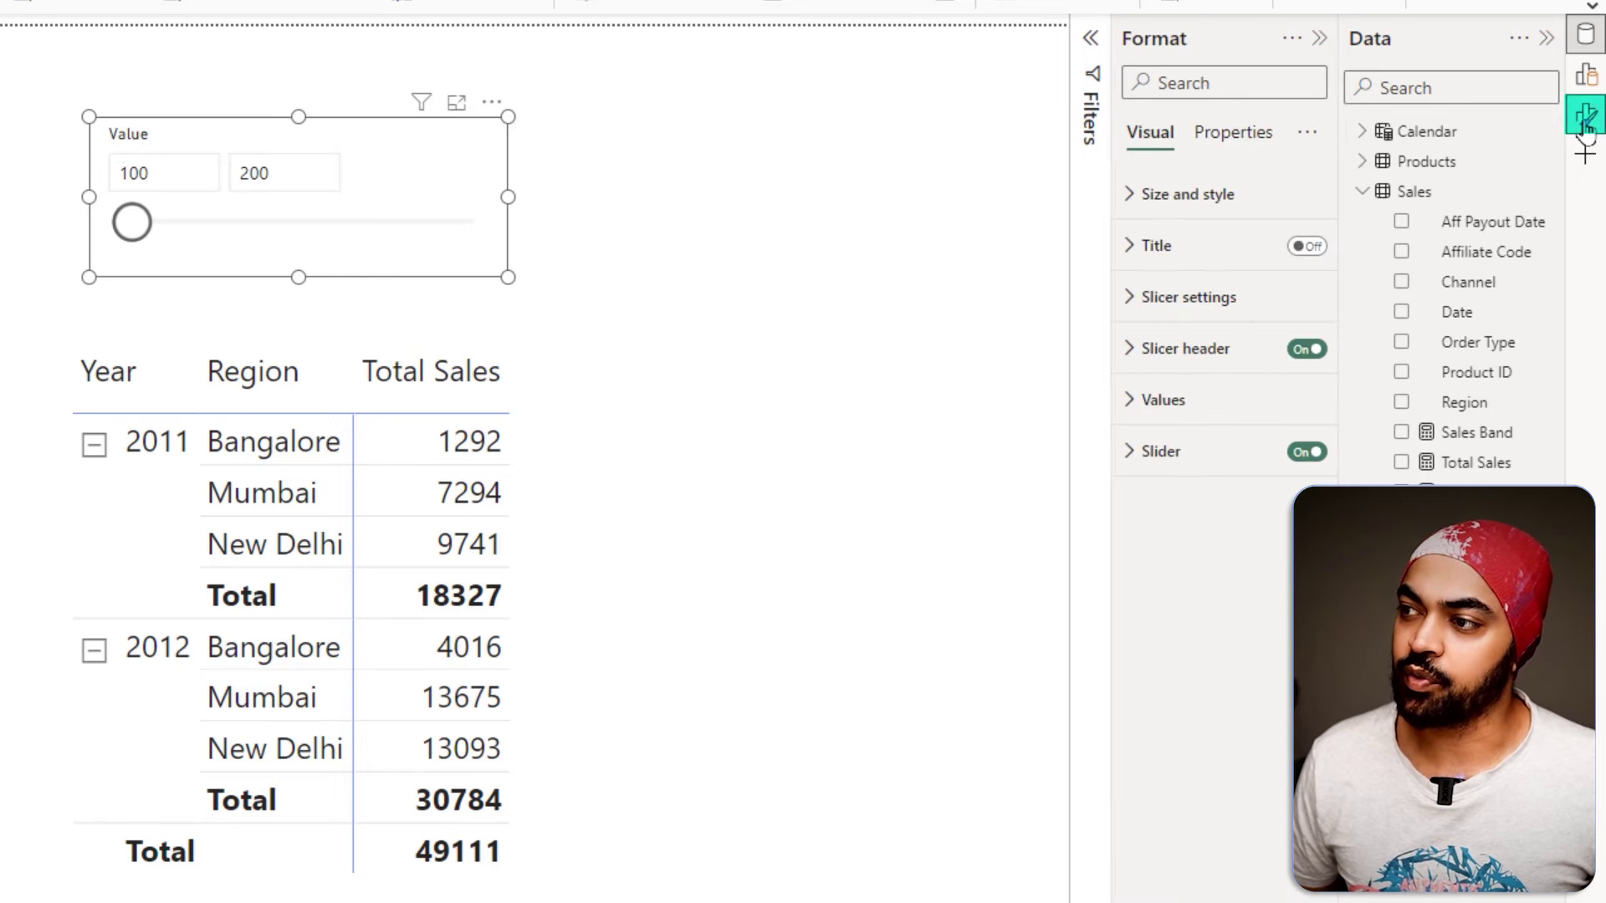
pyautogui.click(1182, 360)
pyautogui.doubleClick(1155, 474)
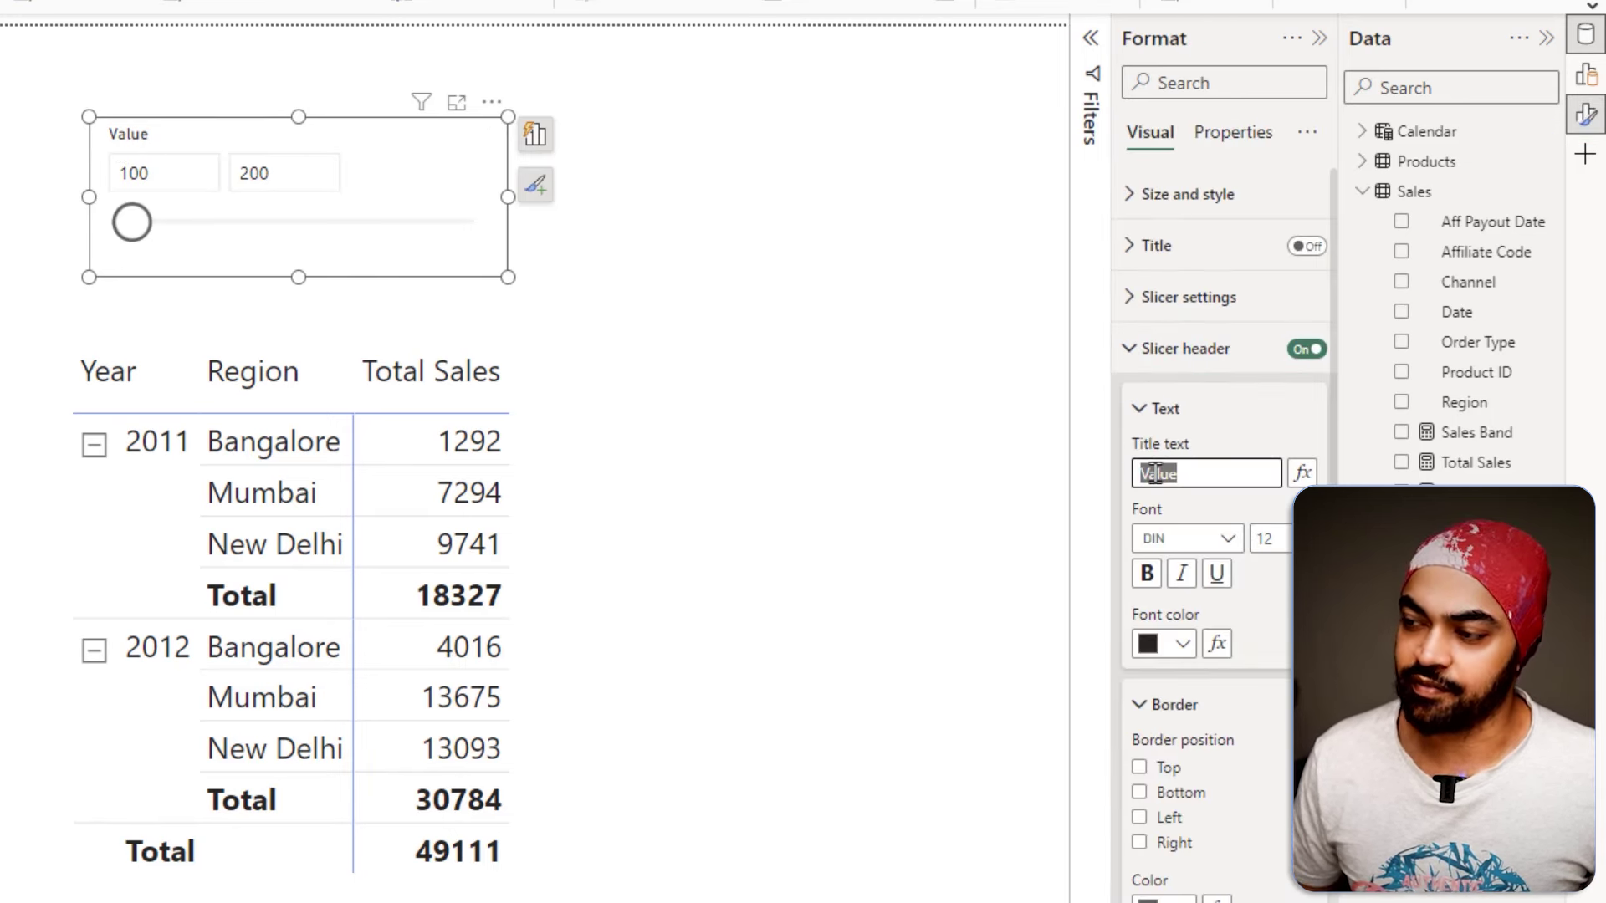
pyautogui.write('Sales Per Day Fil')
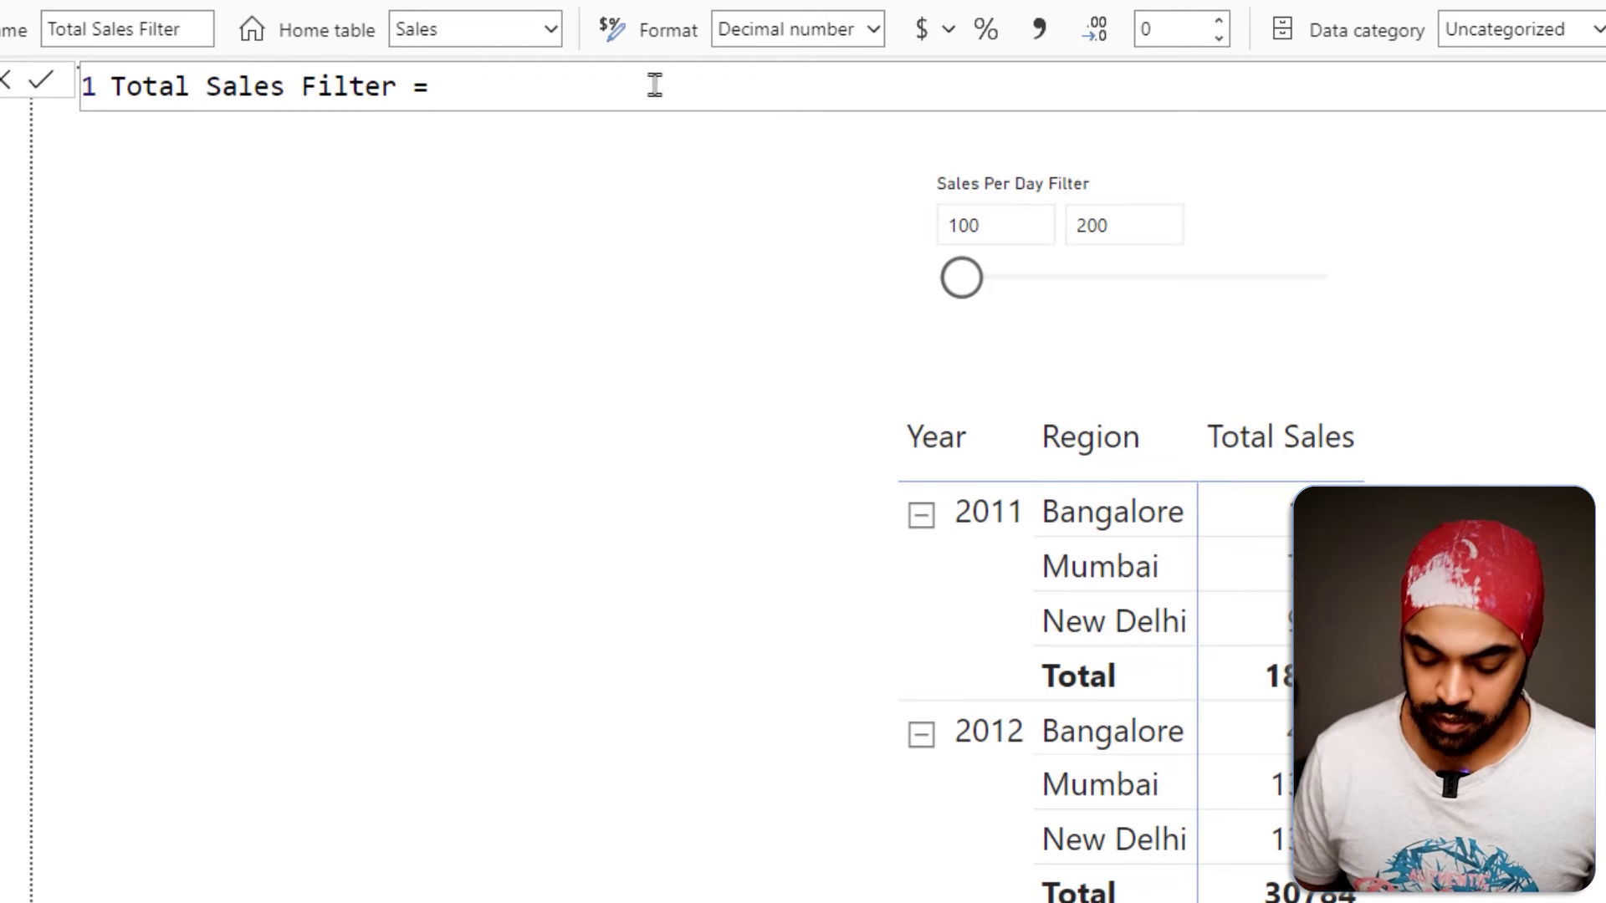
# Define variables MinSales and MaxSales in the Total Sales Filter measure as MIN and MAX of 'Sales Filter'[Value]
pyautogui.hotkey('shift', 'Return')
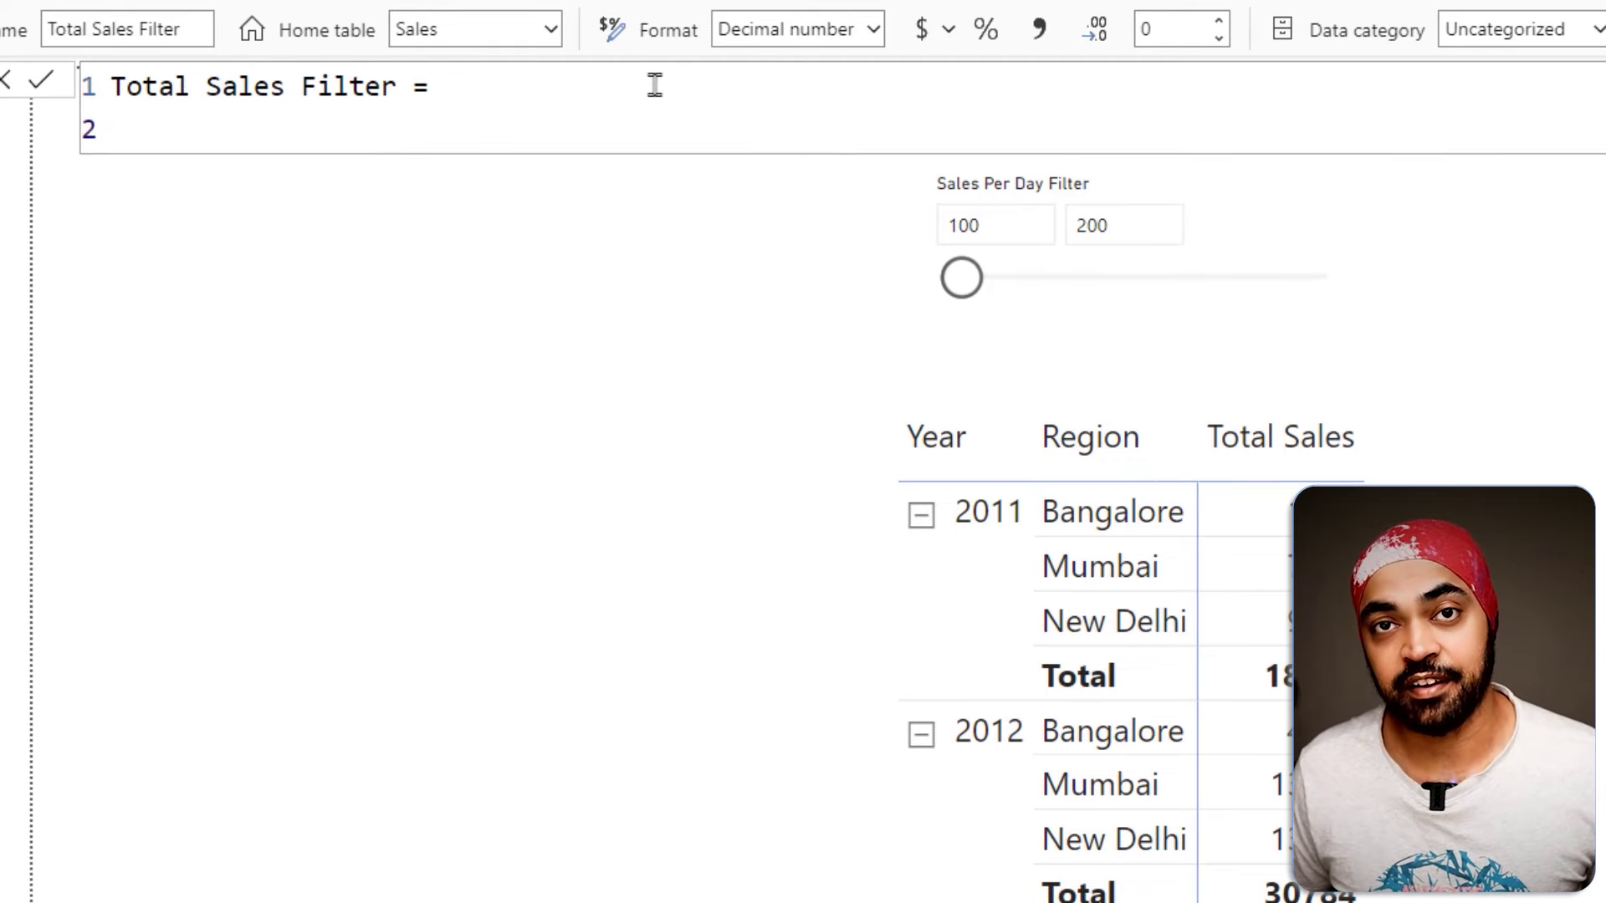
pyautogui.write("VAR MinSales = MIN('Sales Filter'[Value])")
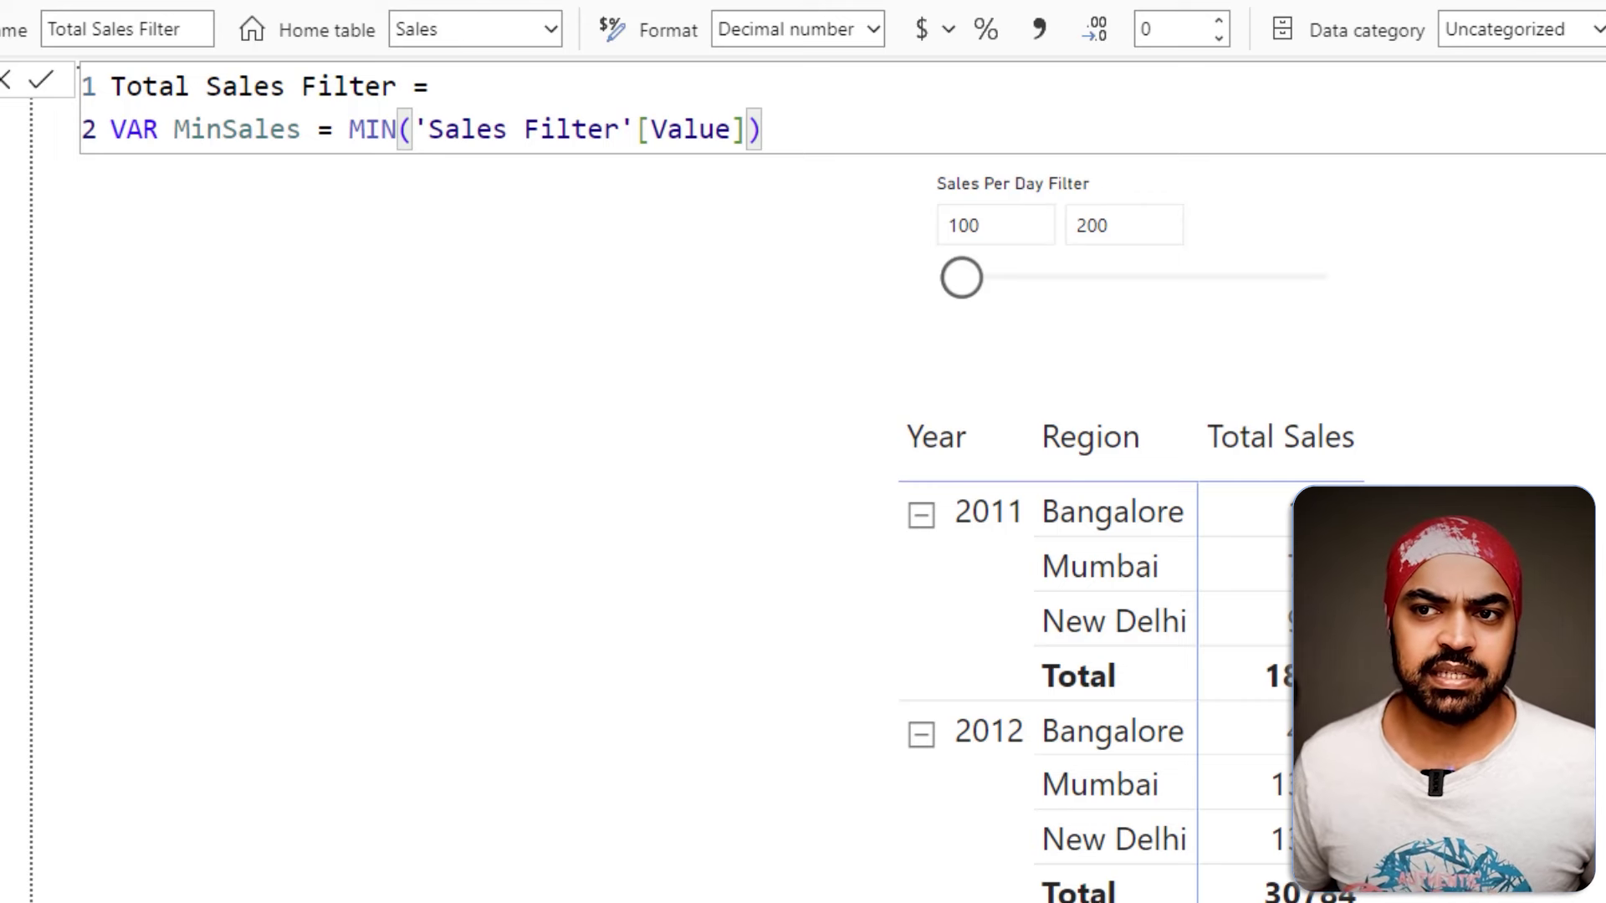
pyautogui.moveTo(928, 205)
pyautogui.mouseDown()
pyautogui.moveTo(975, 255)
pyautogui.moveTo(1000, 252)
pyautogui.moveTo(1003, 201)
pyautogui.moveTo(927, 203)
pyautogui.mouseUp()
pyautogui.moveTo(502, 164); pyautogui.dragTo(504, 200)
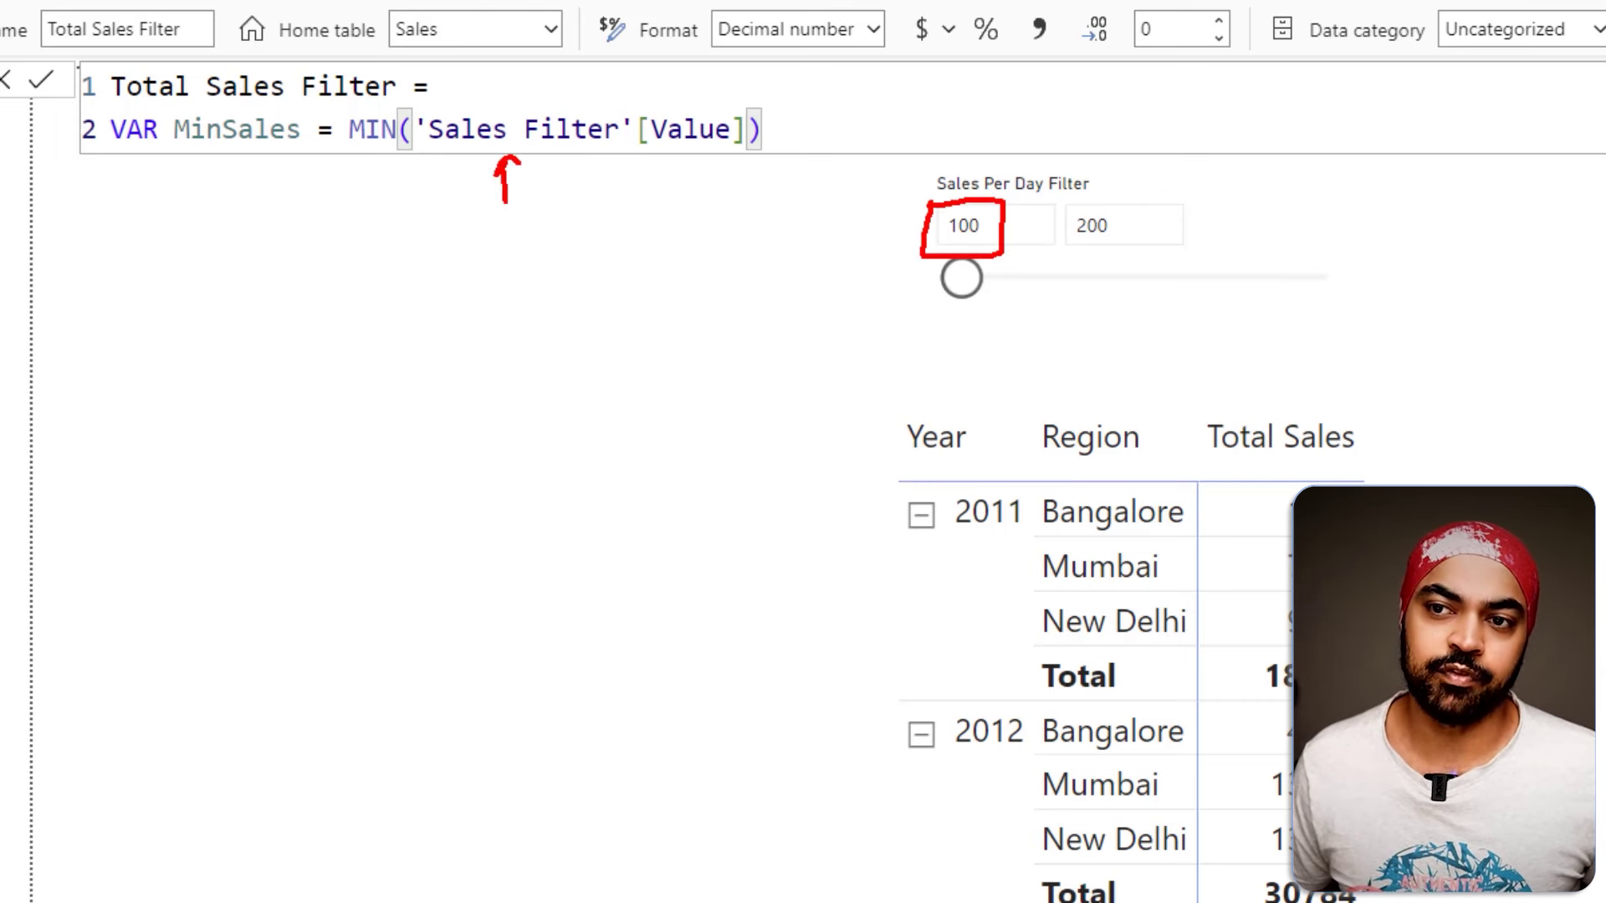
pyautogui.moveTo(1010, 224); pyautogui.dragTo(1026, 192)
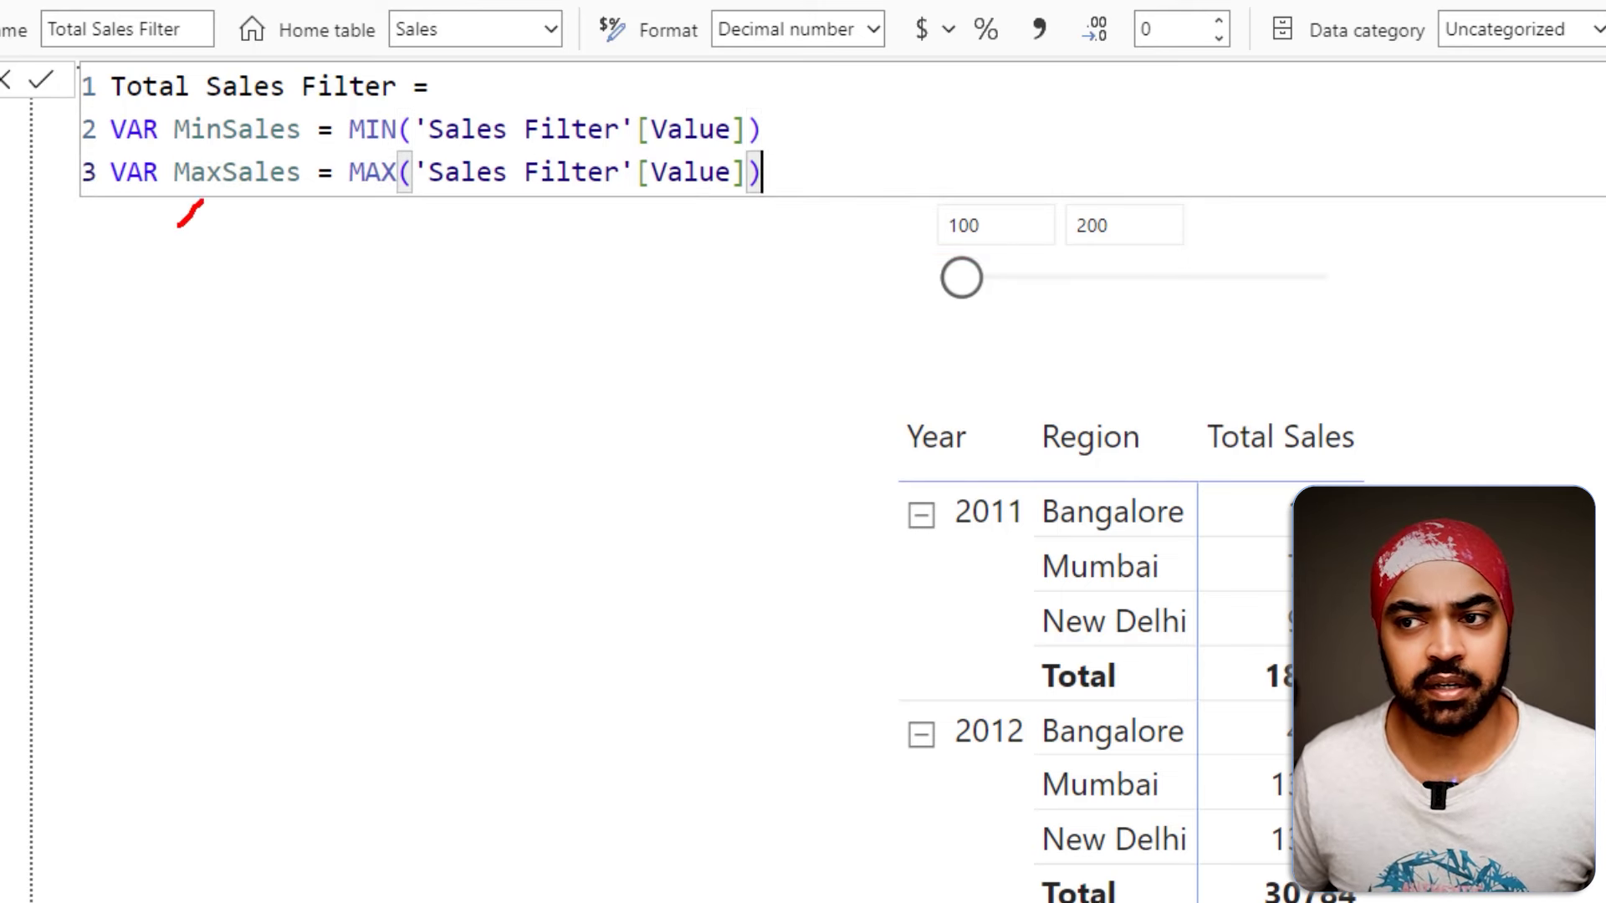
pyautogui.moveTo(1067, 207)
pyautogui.mouseDown()
pyautogui.moveTo(1066, 245)
pyautogui.moveTo(1125, 245)
pyautogui.moveTo(1089, 208)
pyautogui.mouseUp()
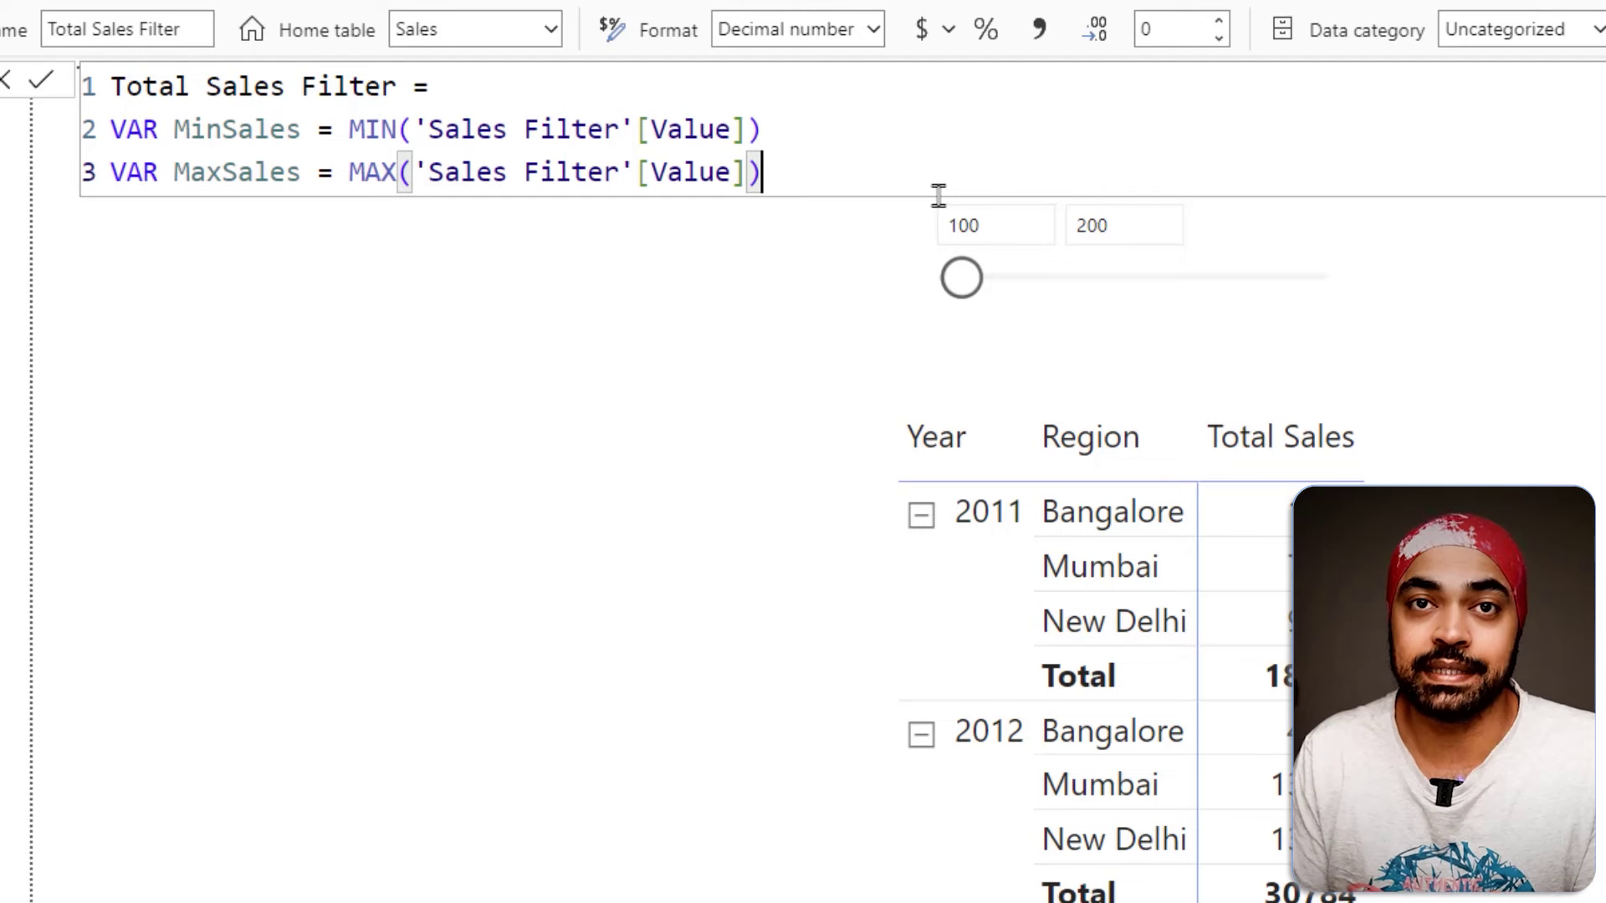
# Add a RETURN section to the measure with a FILTER function over VALUES('Calendar'[Date])
pyautogui.hotkey('shift', 'Return')
pyautogui.write('RETURN')
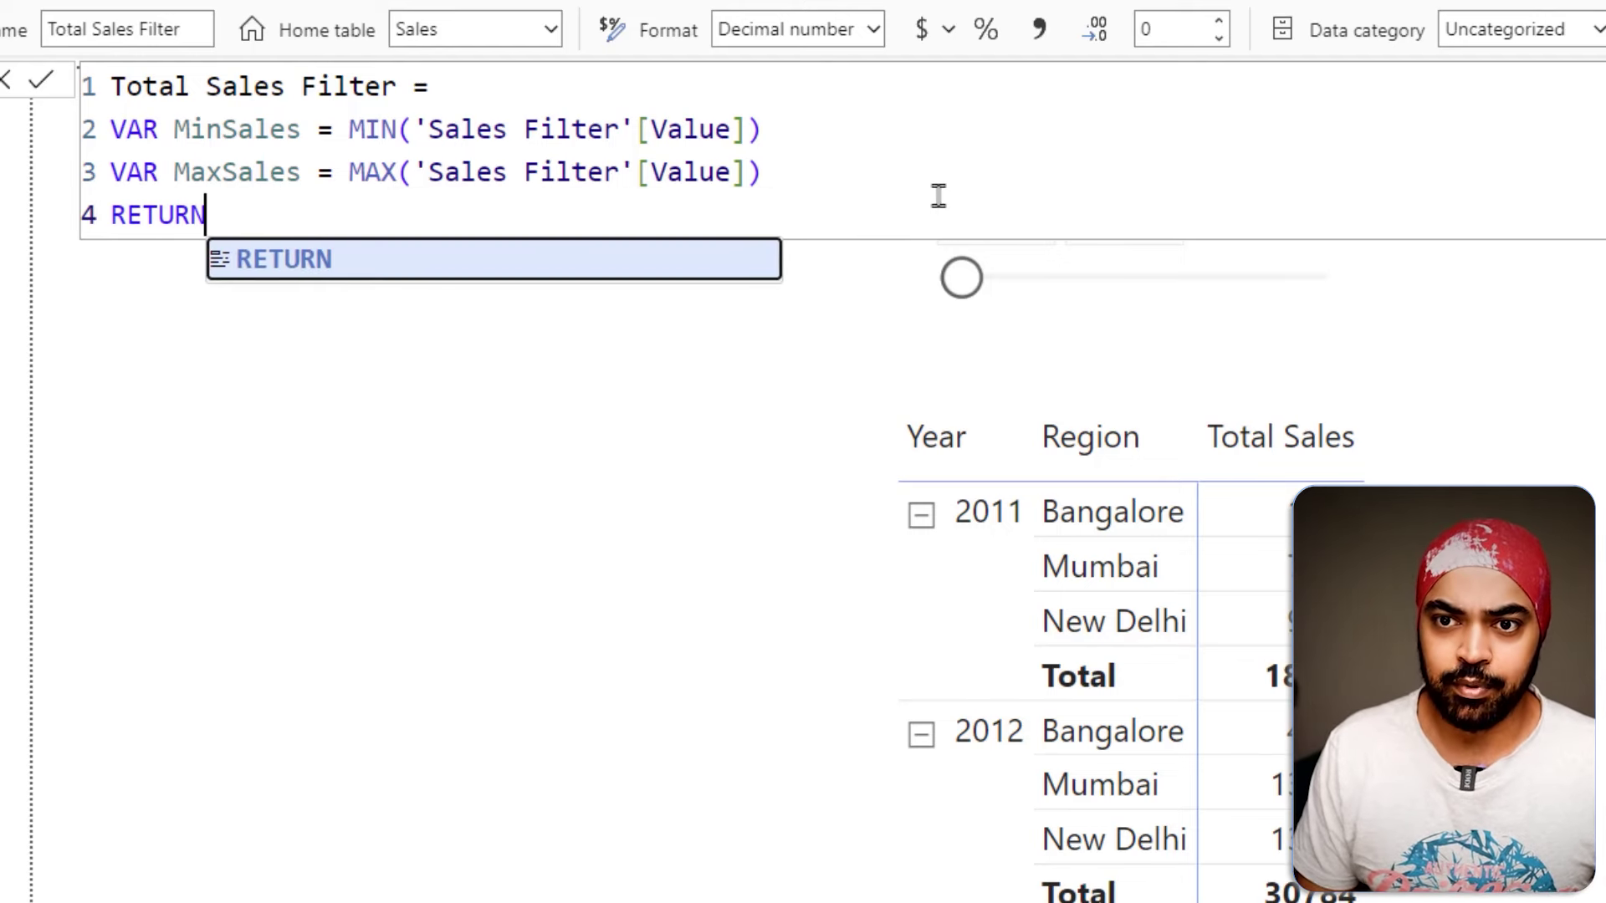
pyautogui.hotkey('shift', 'Return')
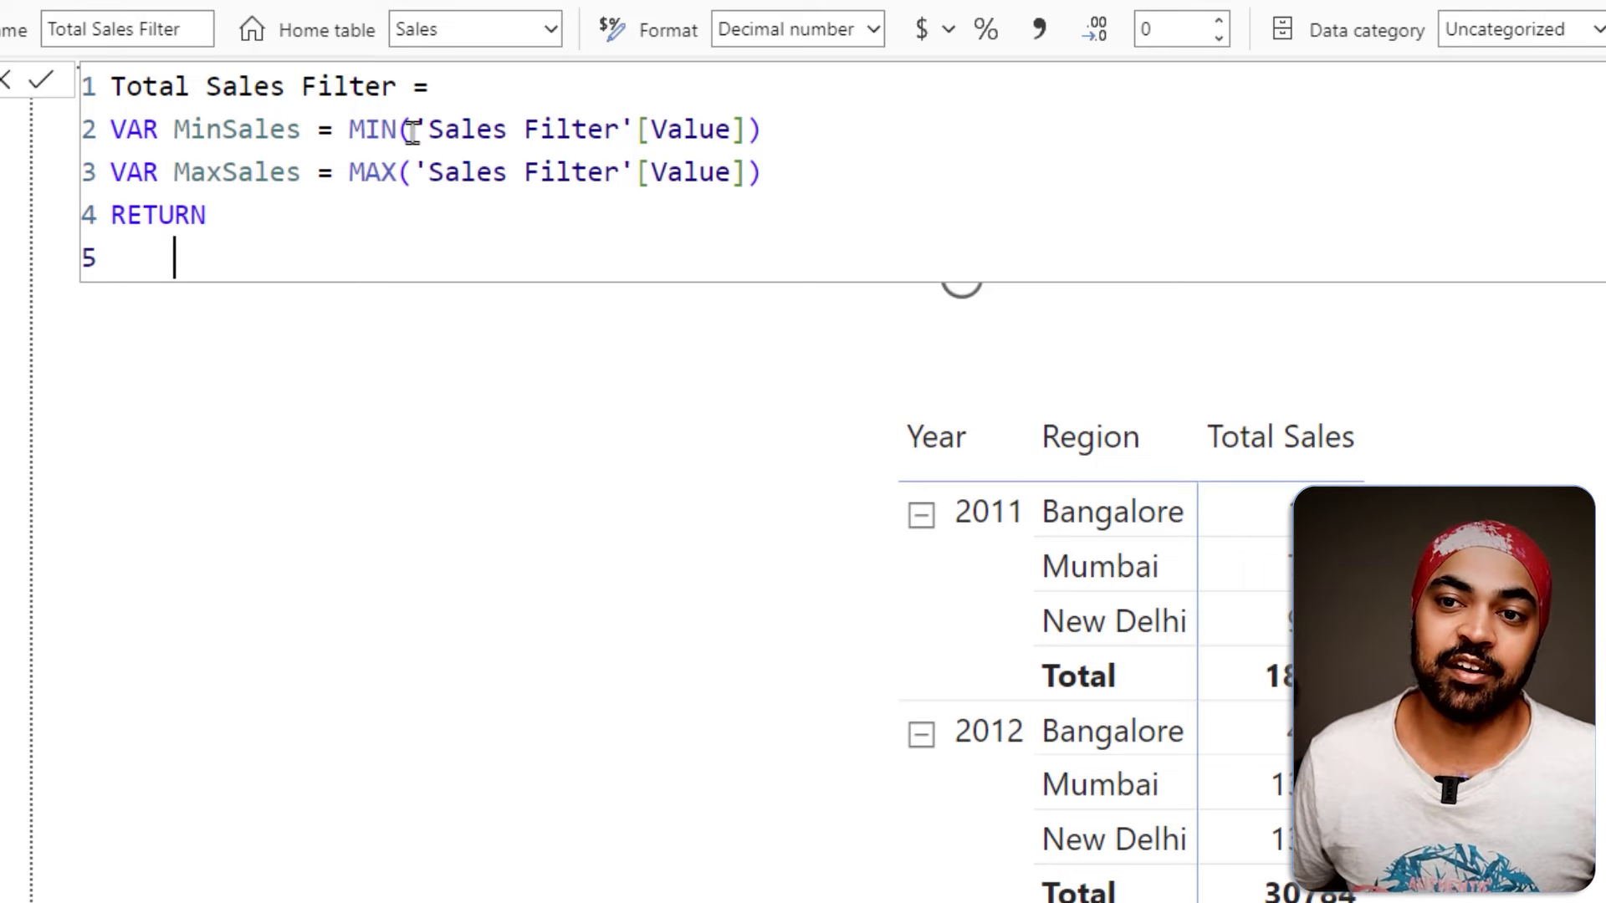
pyautogui.write('fil')
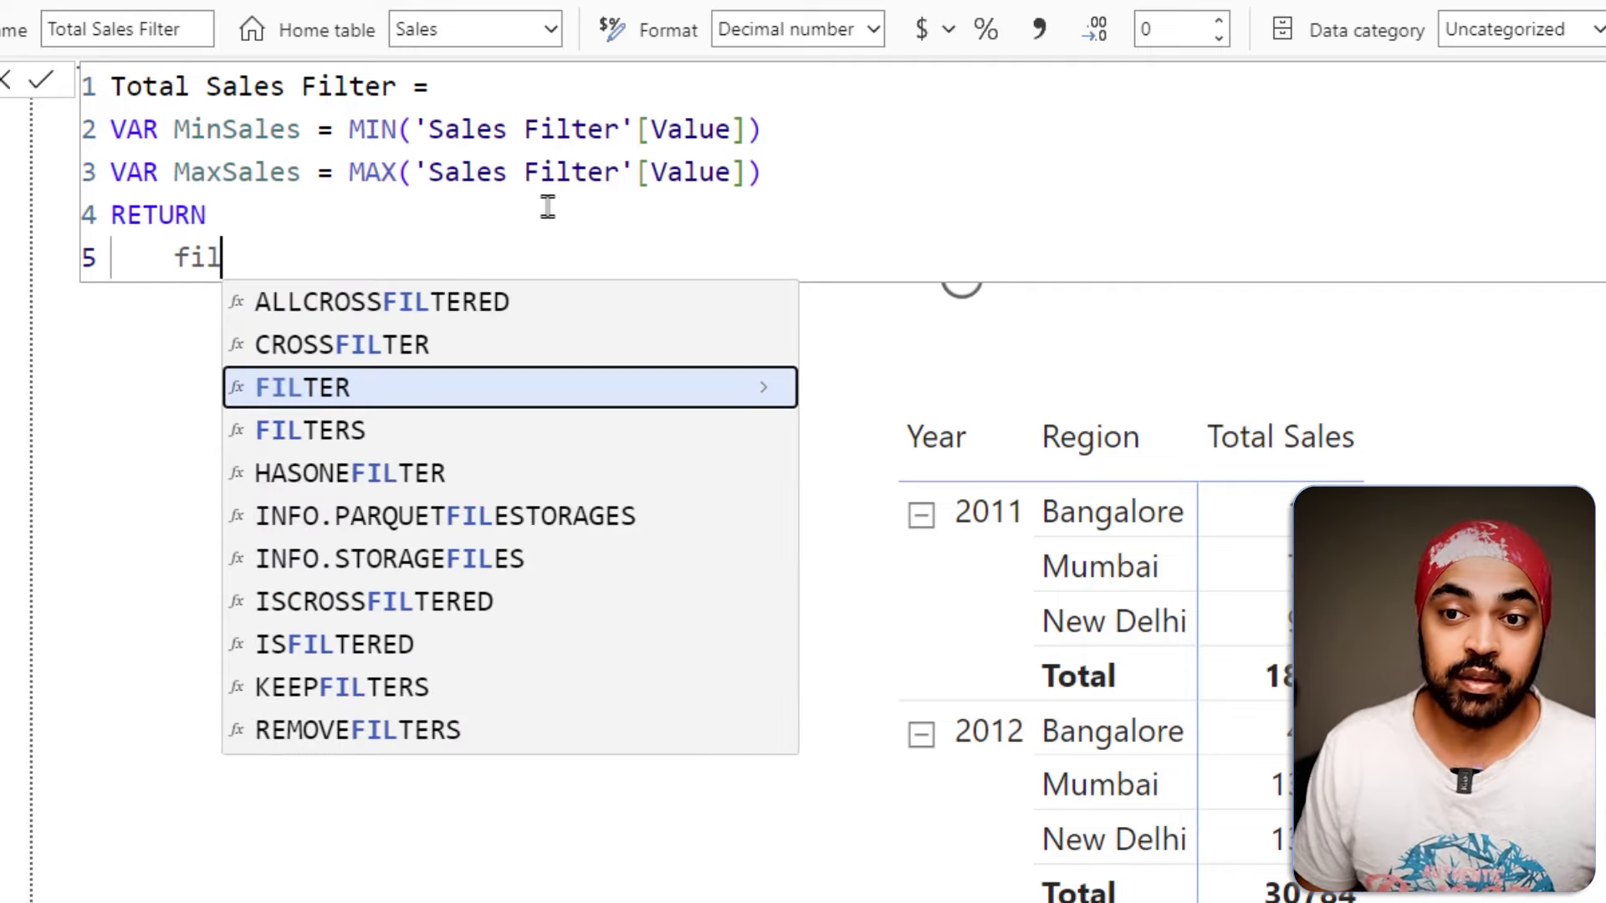
pyautogui.press('Tab')
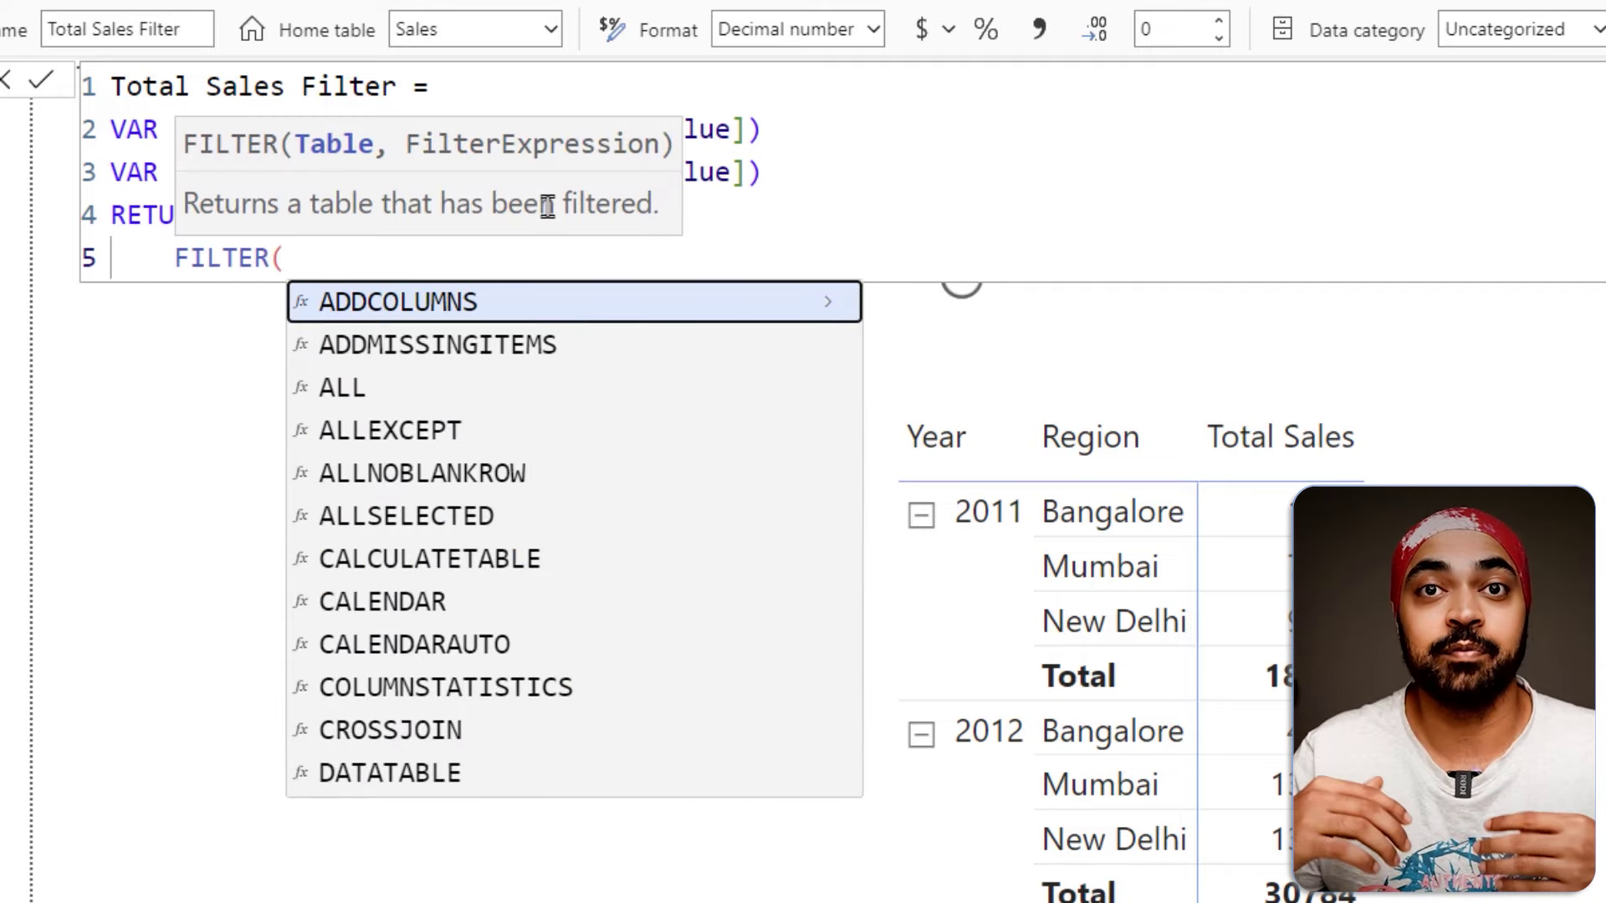
pyautogui.hotkey('shift', 'Return')
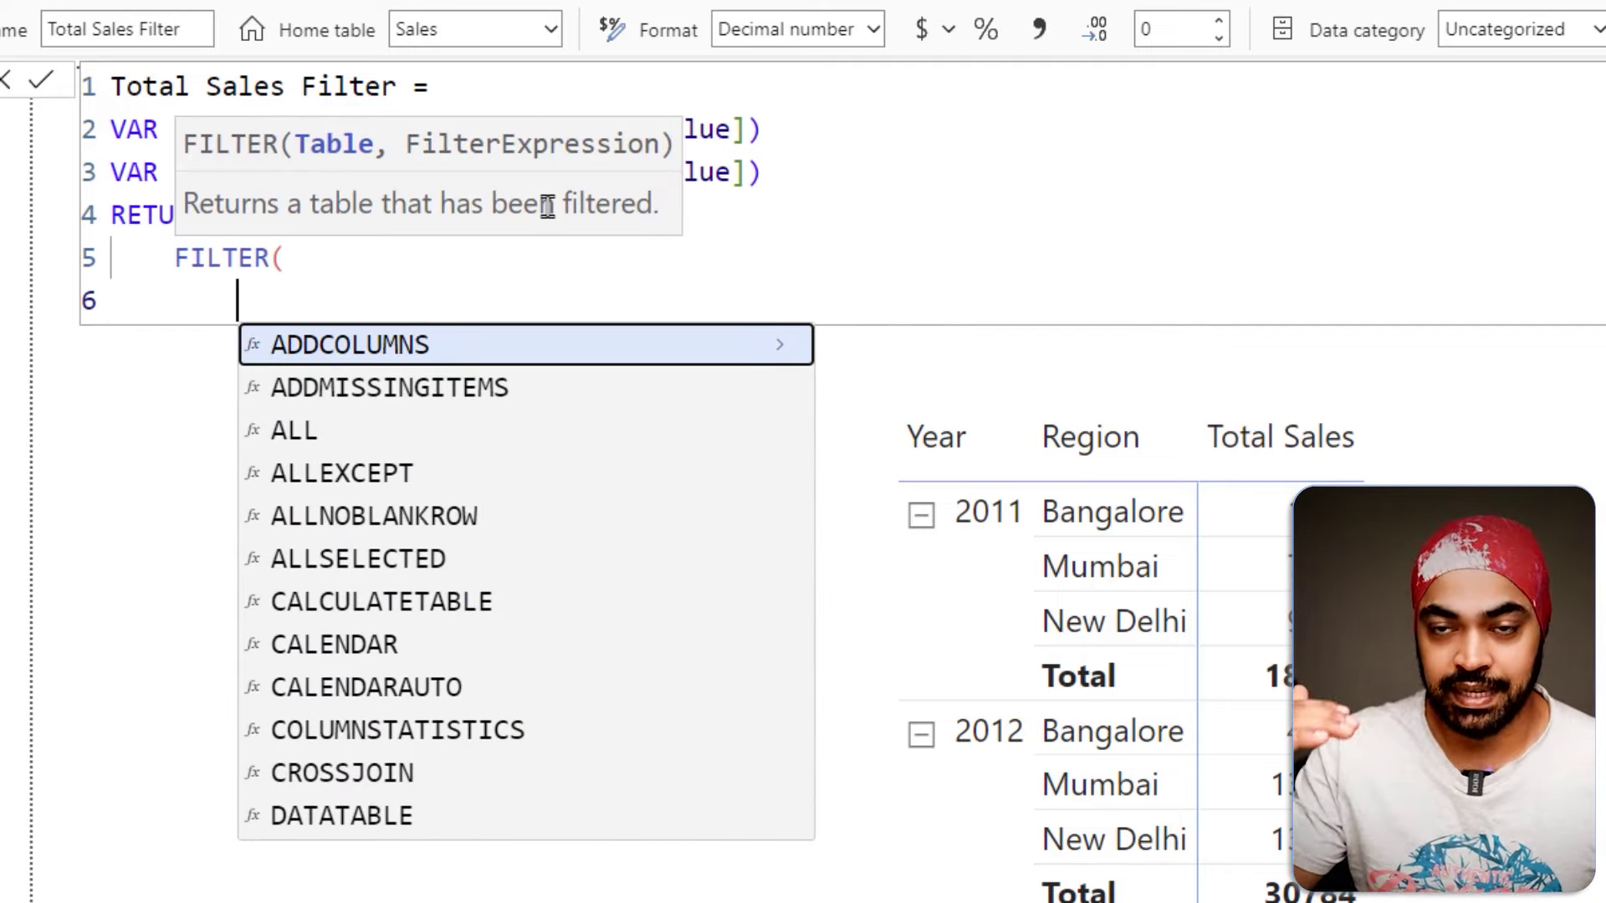
pyautogui.write('value')
pyautogui.press('Tab')
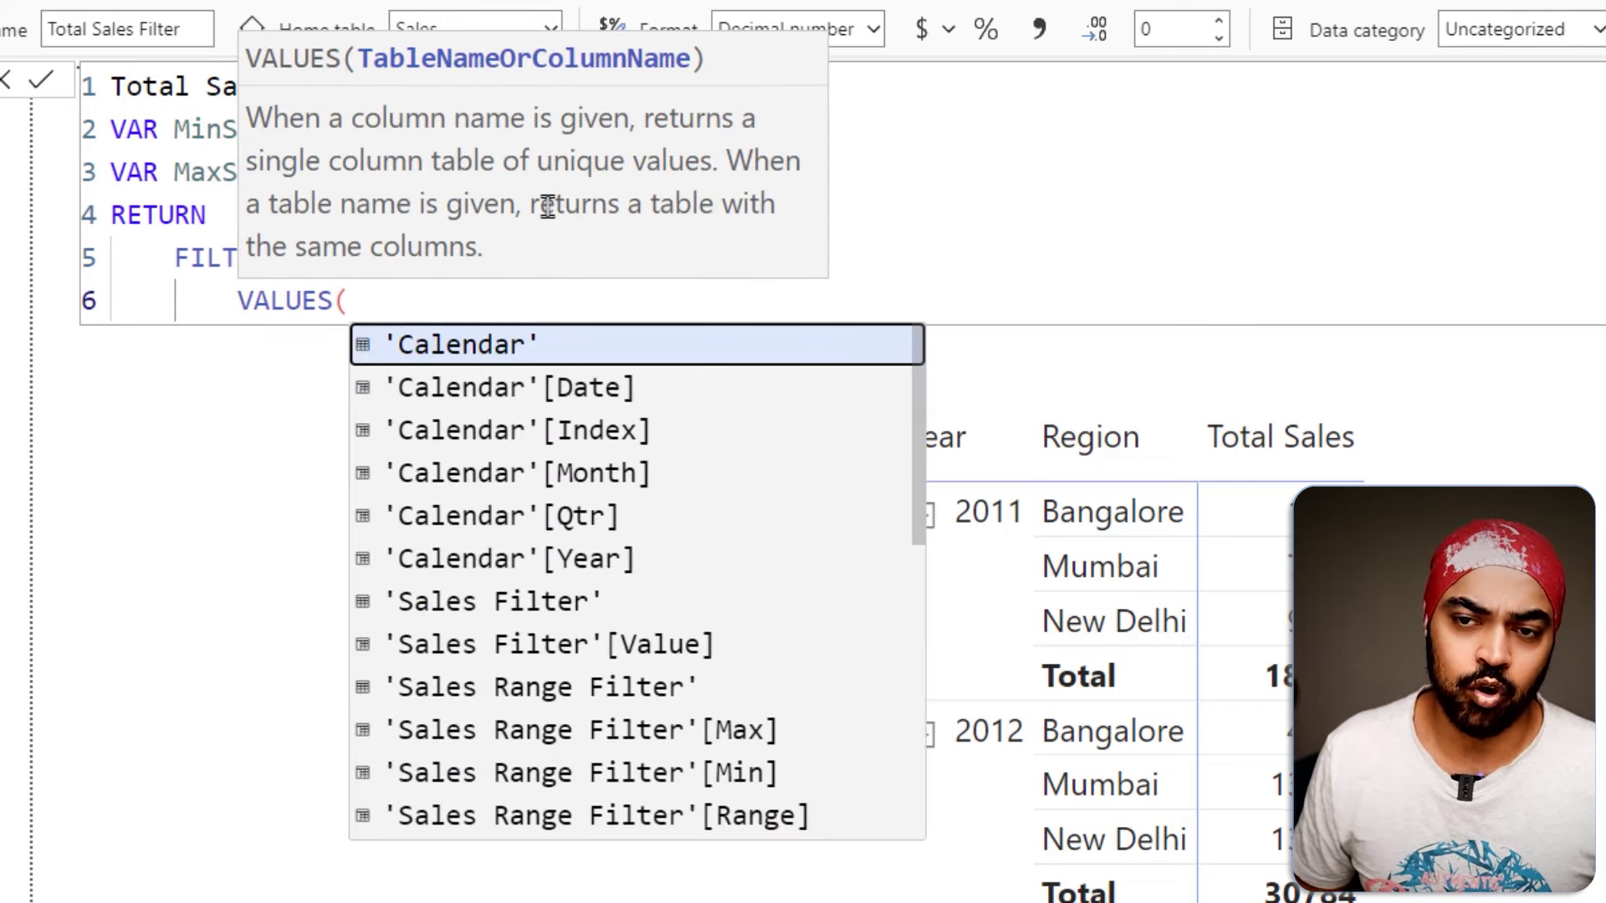
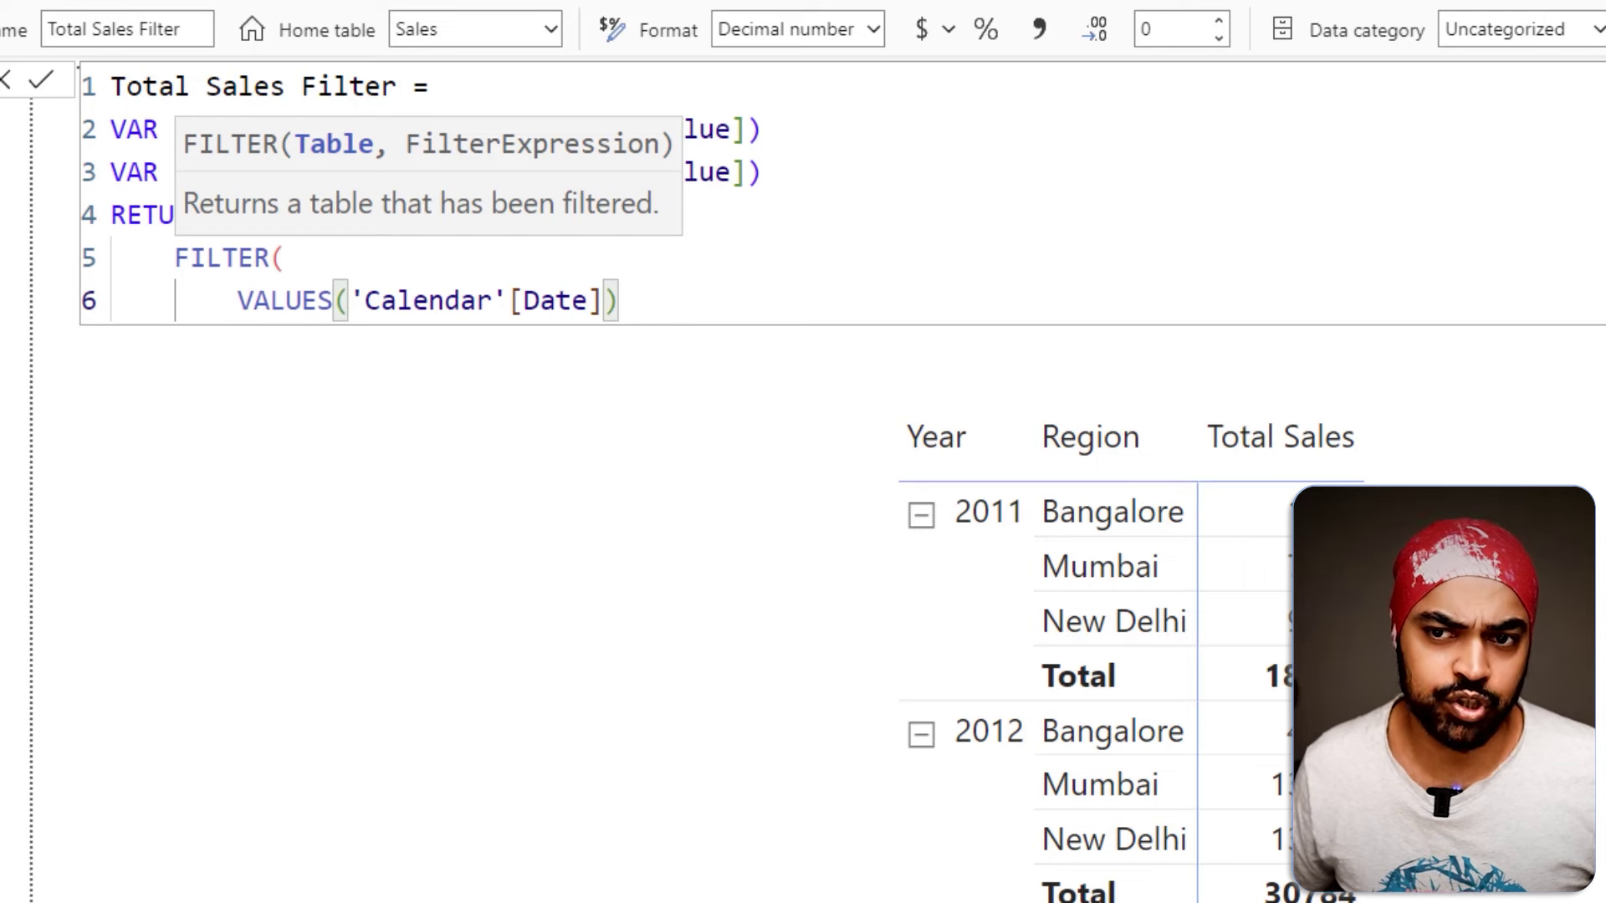
pyautogui.moveTo(294, 475)
pyautogui.mouseDown()
pyautogui.moveTo(330, 575)
pyautogui.moveTo(332, 668)
pyautogui.moveTo(294, 670)
pyautogui.mouseUp()
pyautogui.moveTo(299, 707); pyautogui.dragTo(332, 749)
pyautogui.click(348, 786)
pyautogui.moveTo(305, 816); pyautogui.dragTo(320, 844)
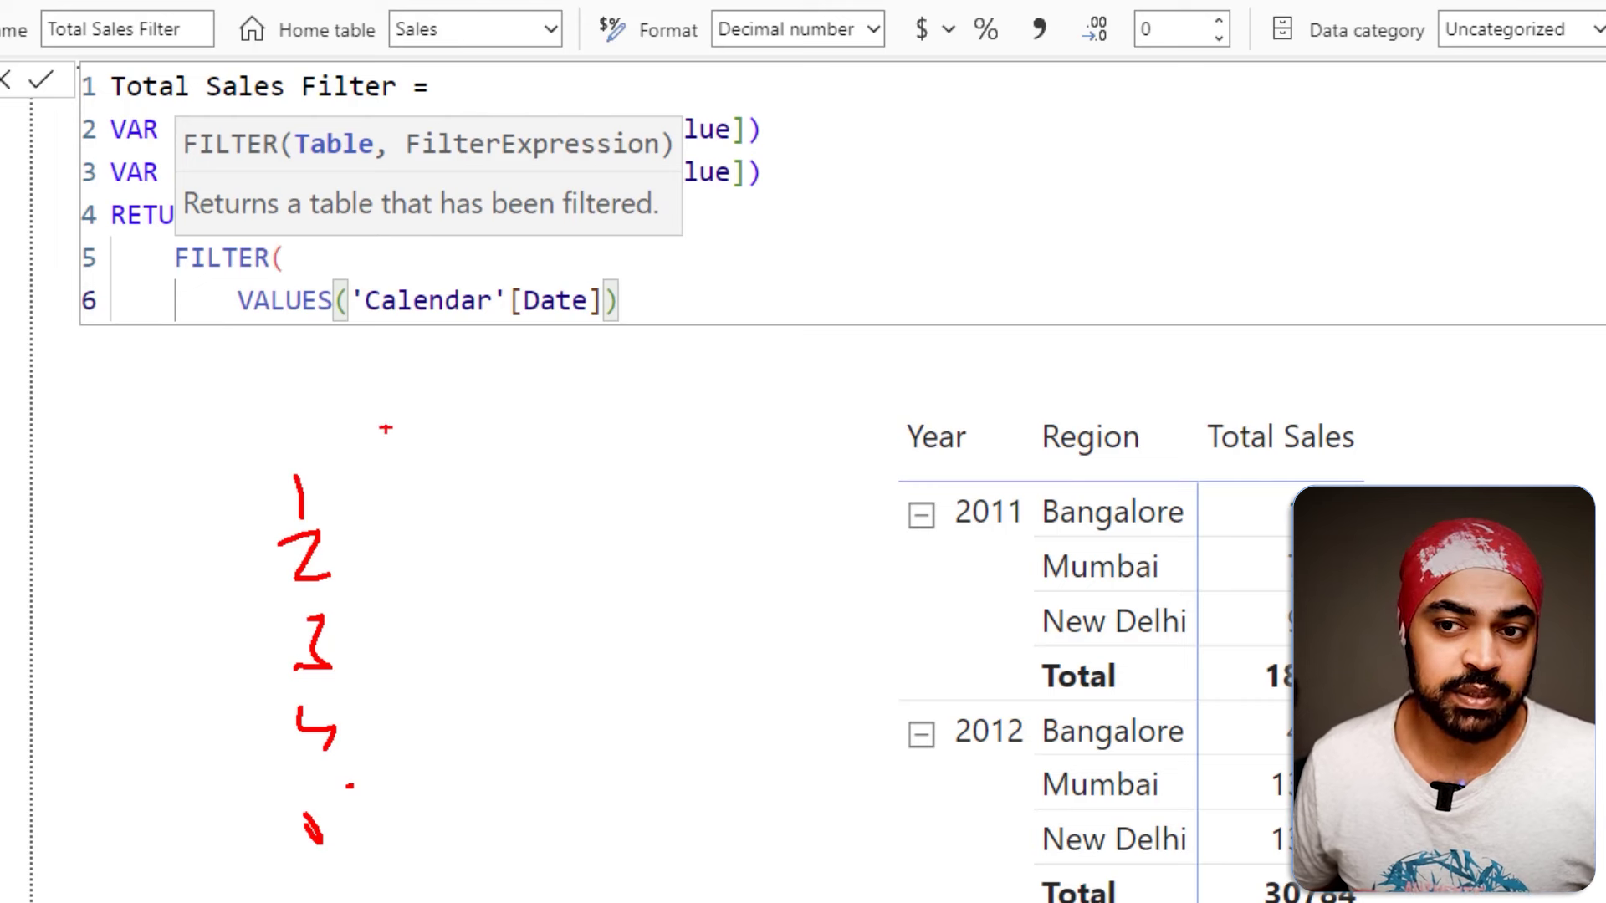
pyautogui.moveTo(274, 315); pyautogui.dragTo(493, 315)
pyautogui.moveTo(250, 460)
pyautogui.mouseDown()
pyautogui.moveTo(372, 763)
pyautogui.moveTo(372, 893)
pyautogui.mouseUp()
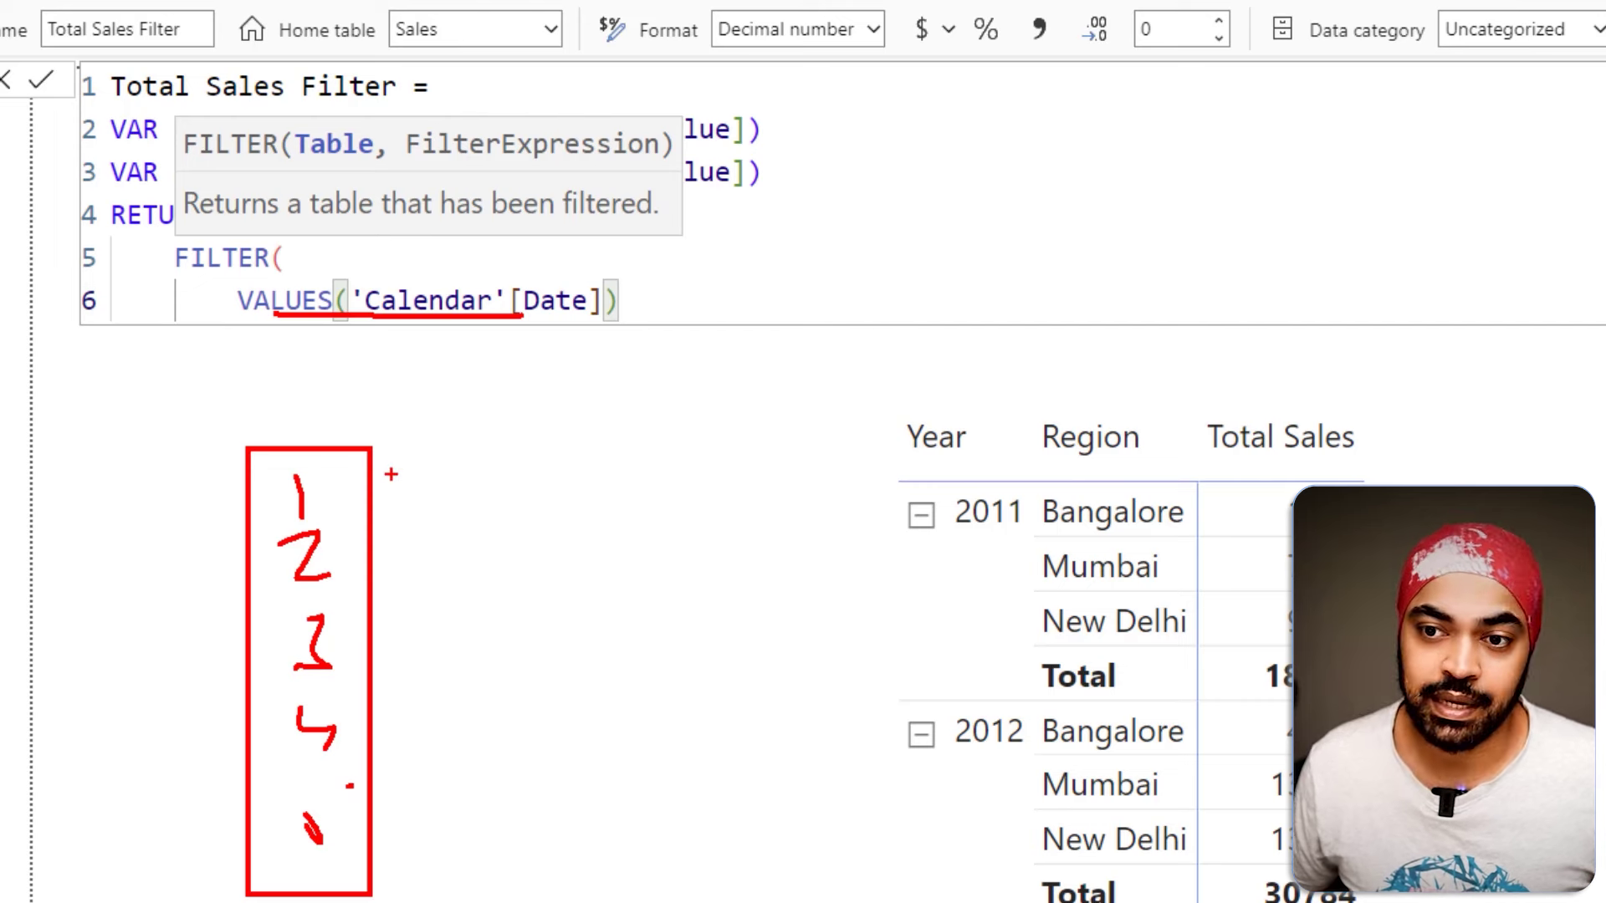
pyautogui.moveTo(390, 460)
pyautogui.mouseDown()
pyautogui.moveTo(456, 513)
pyautogui.moveTo(493, 520)
pyautogui.moveTo(519, 489)
pyautogui.mouseUp()
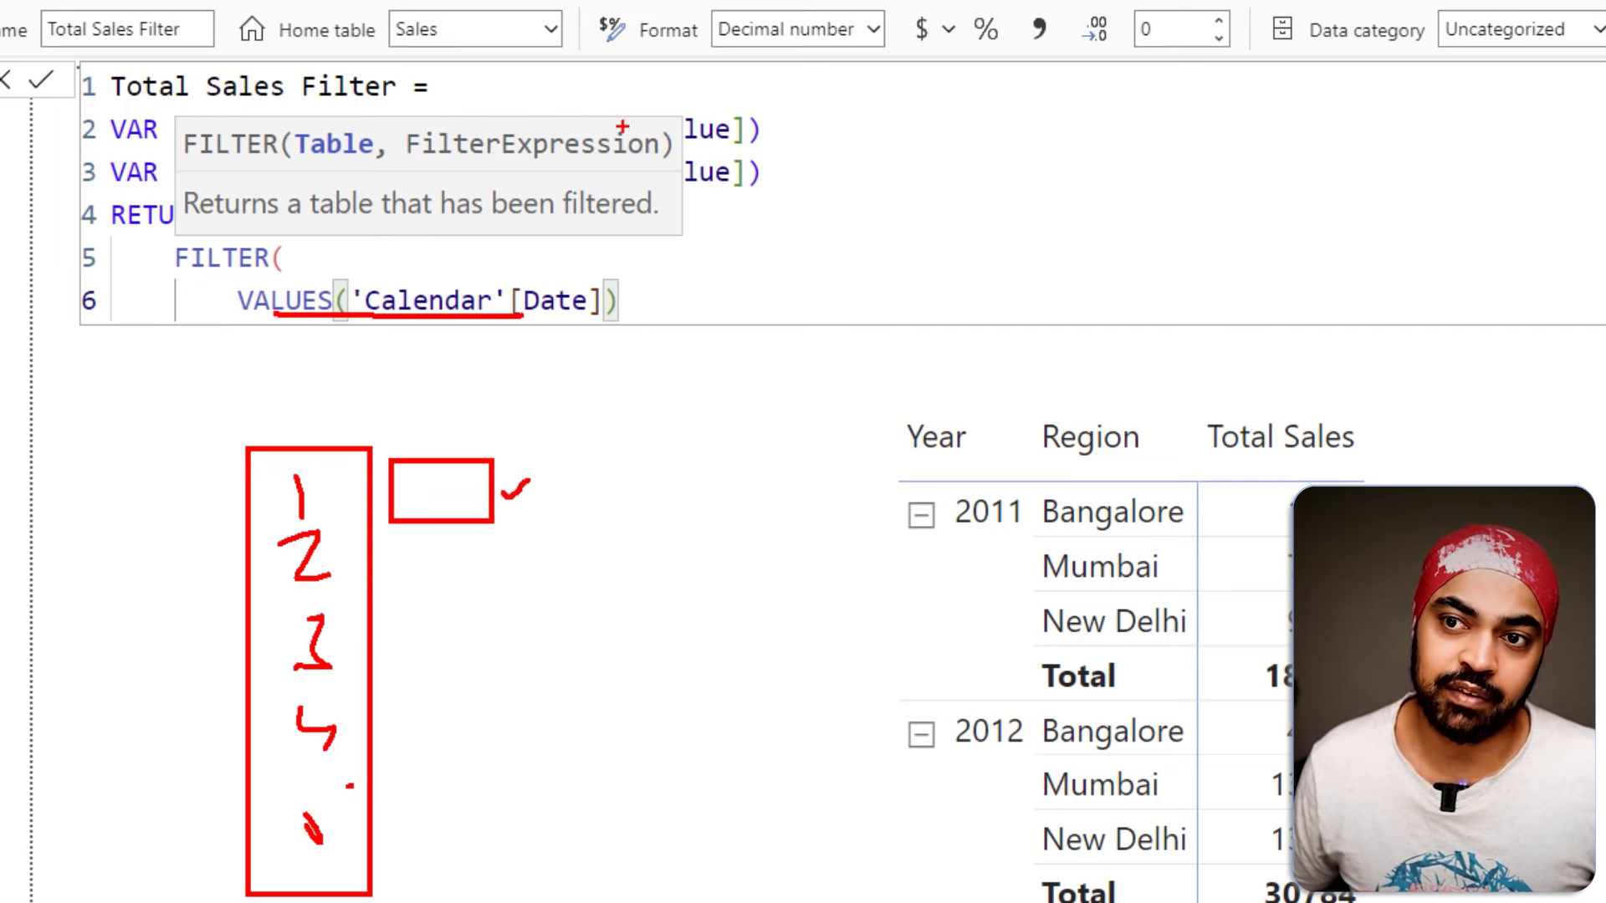
pyautogui.moveTo(782, 123); pyautogui.dragTo(837, 107)
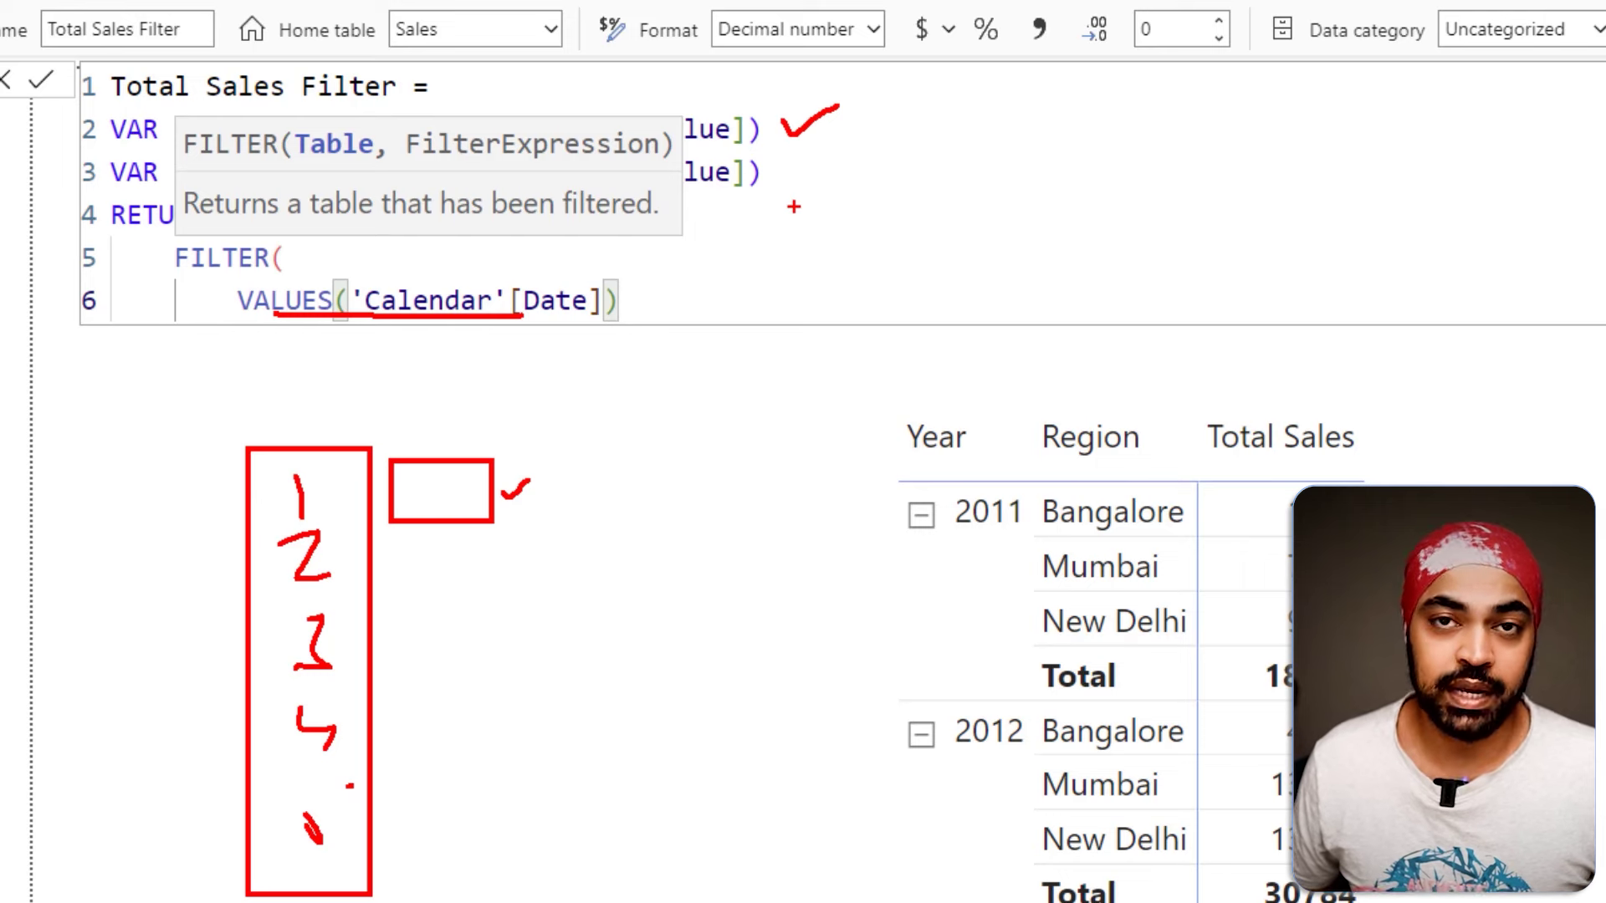
pyautogui.moveTo(786, 170); pyautogui.dragTo(836, 160)
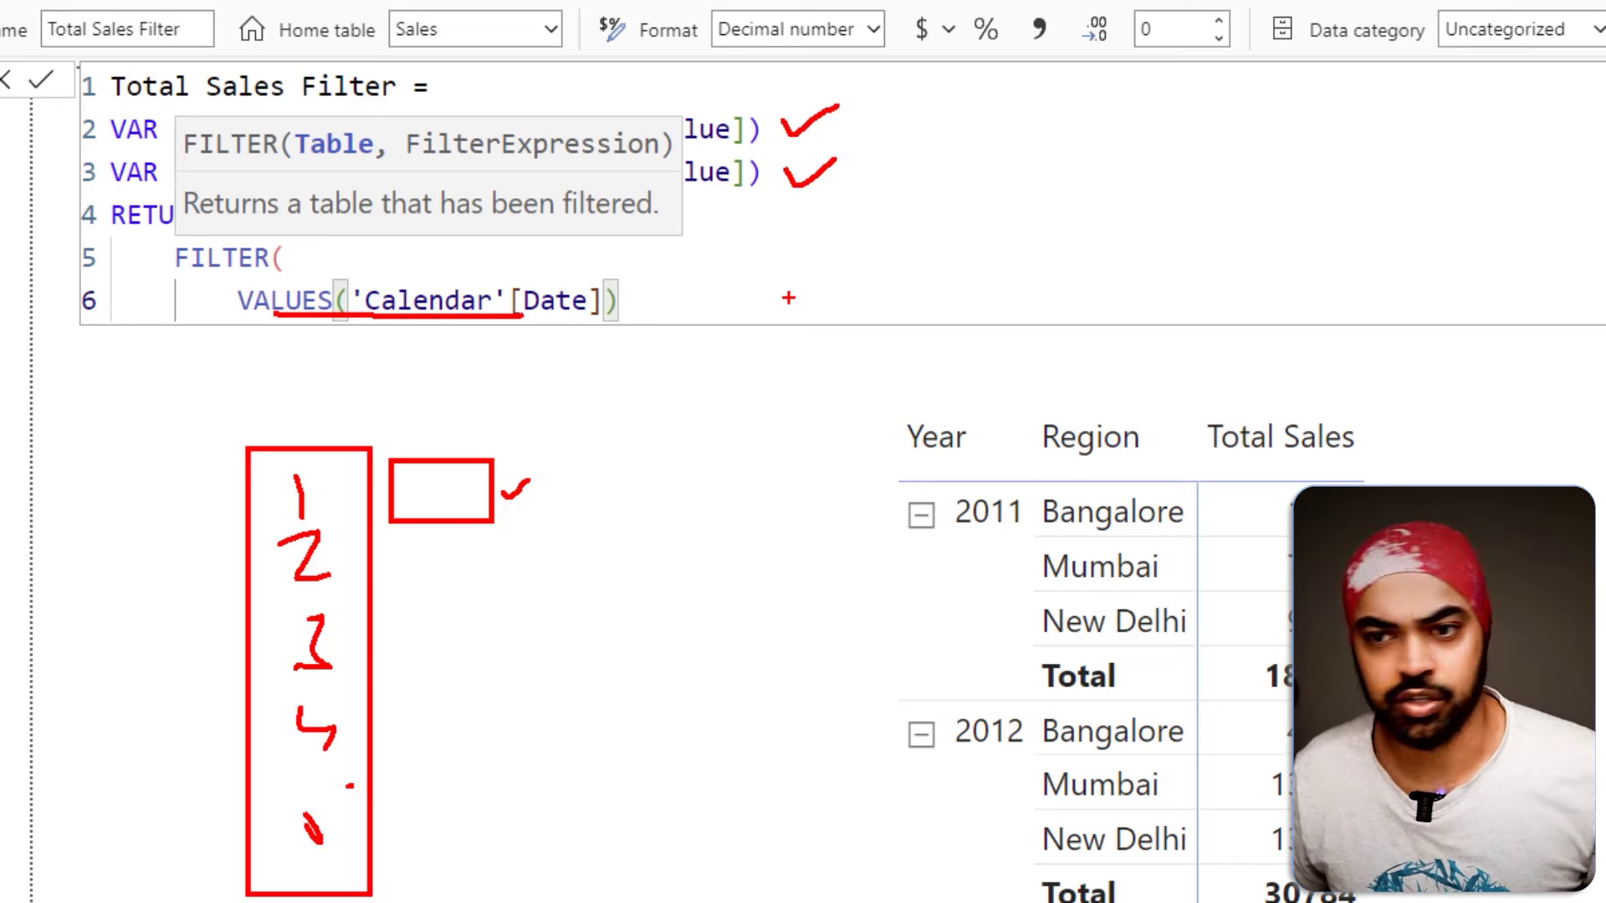
pyautogui.press('Escape')
# Enter [Total Sales] >= MinSales as the FILTER function's condition on a new line
pyautogui.write(',')
pyautogui.press('Return')
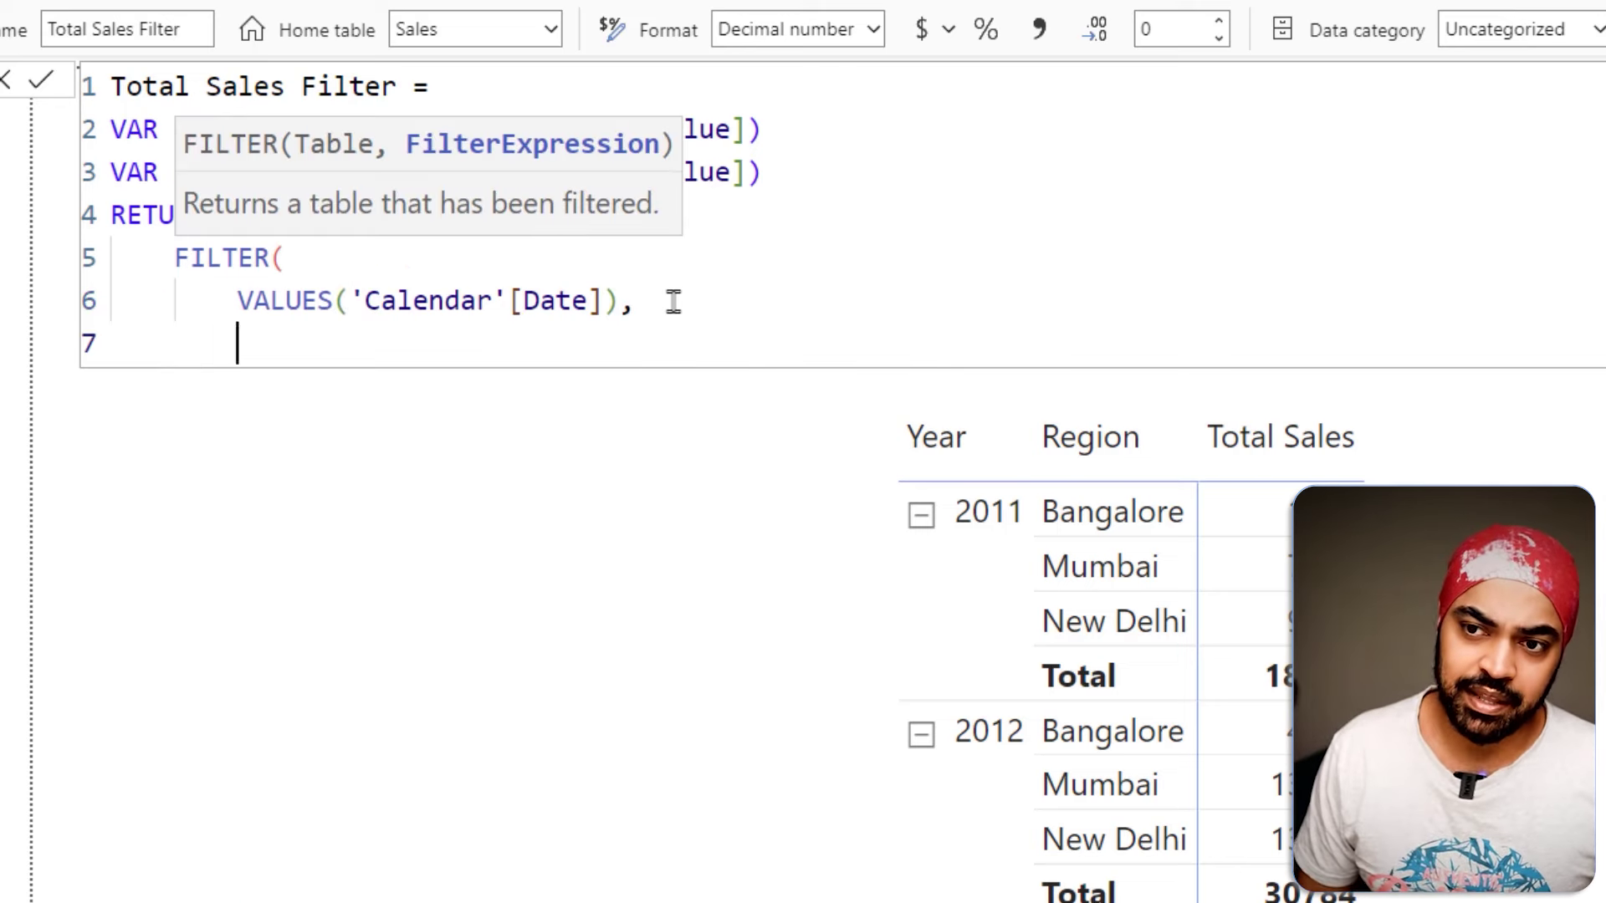
pyautogui.write('[to')
pyautogui.press('Tab')
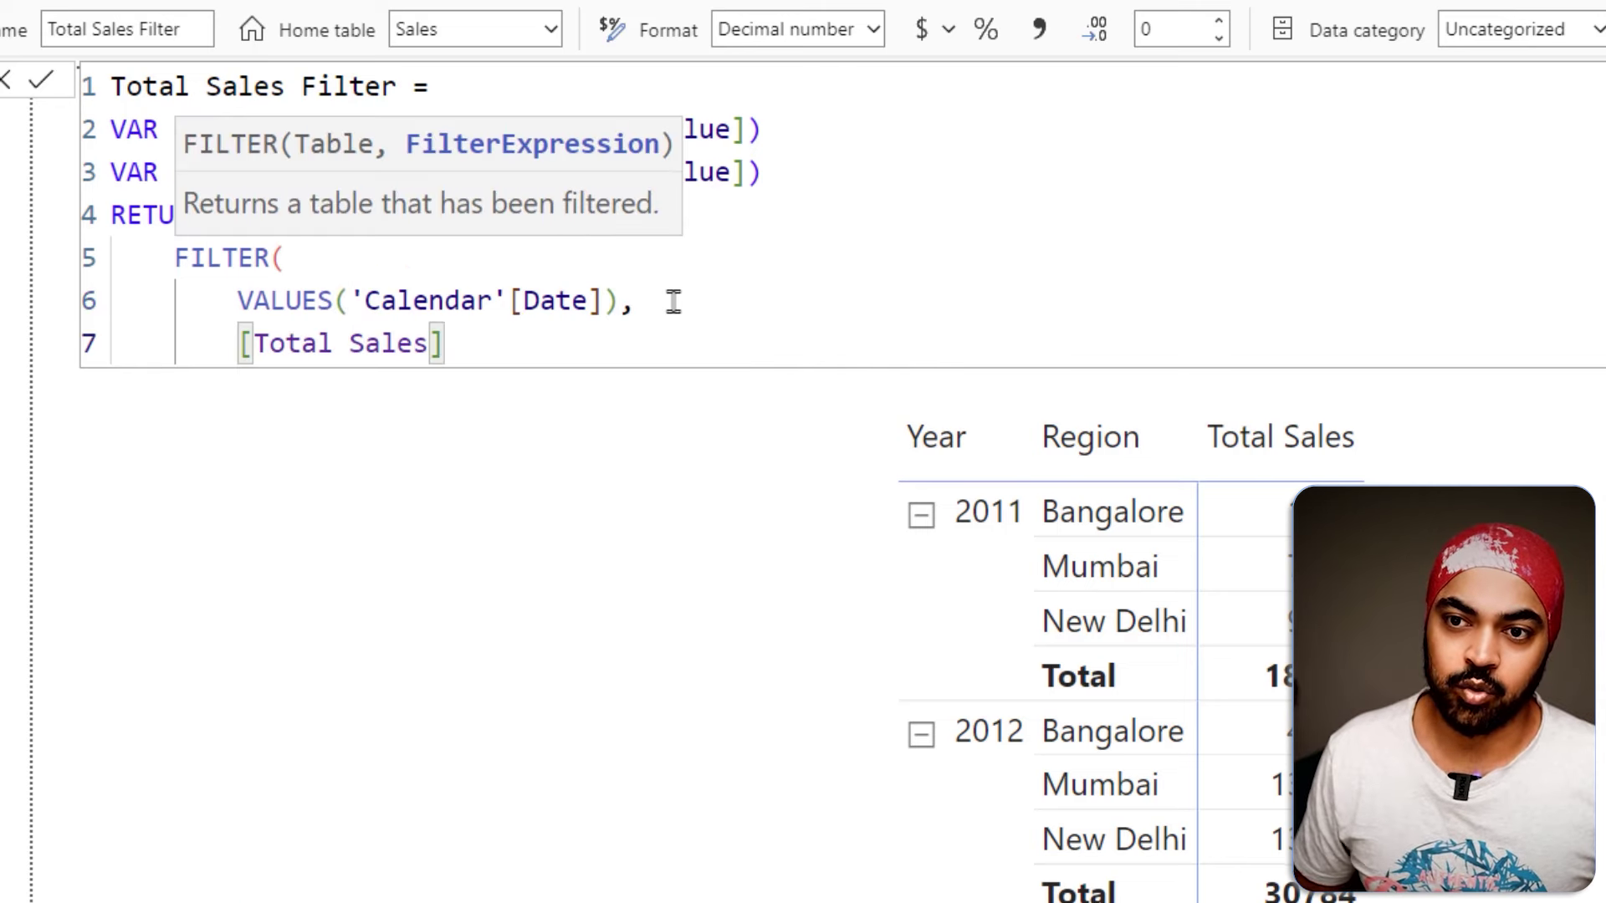
pyautogui.write('>')
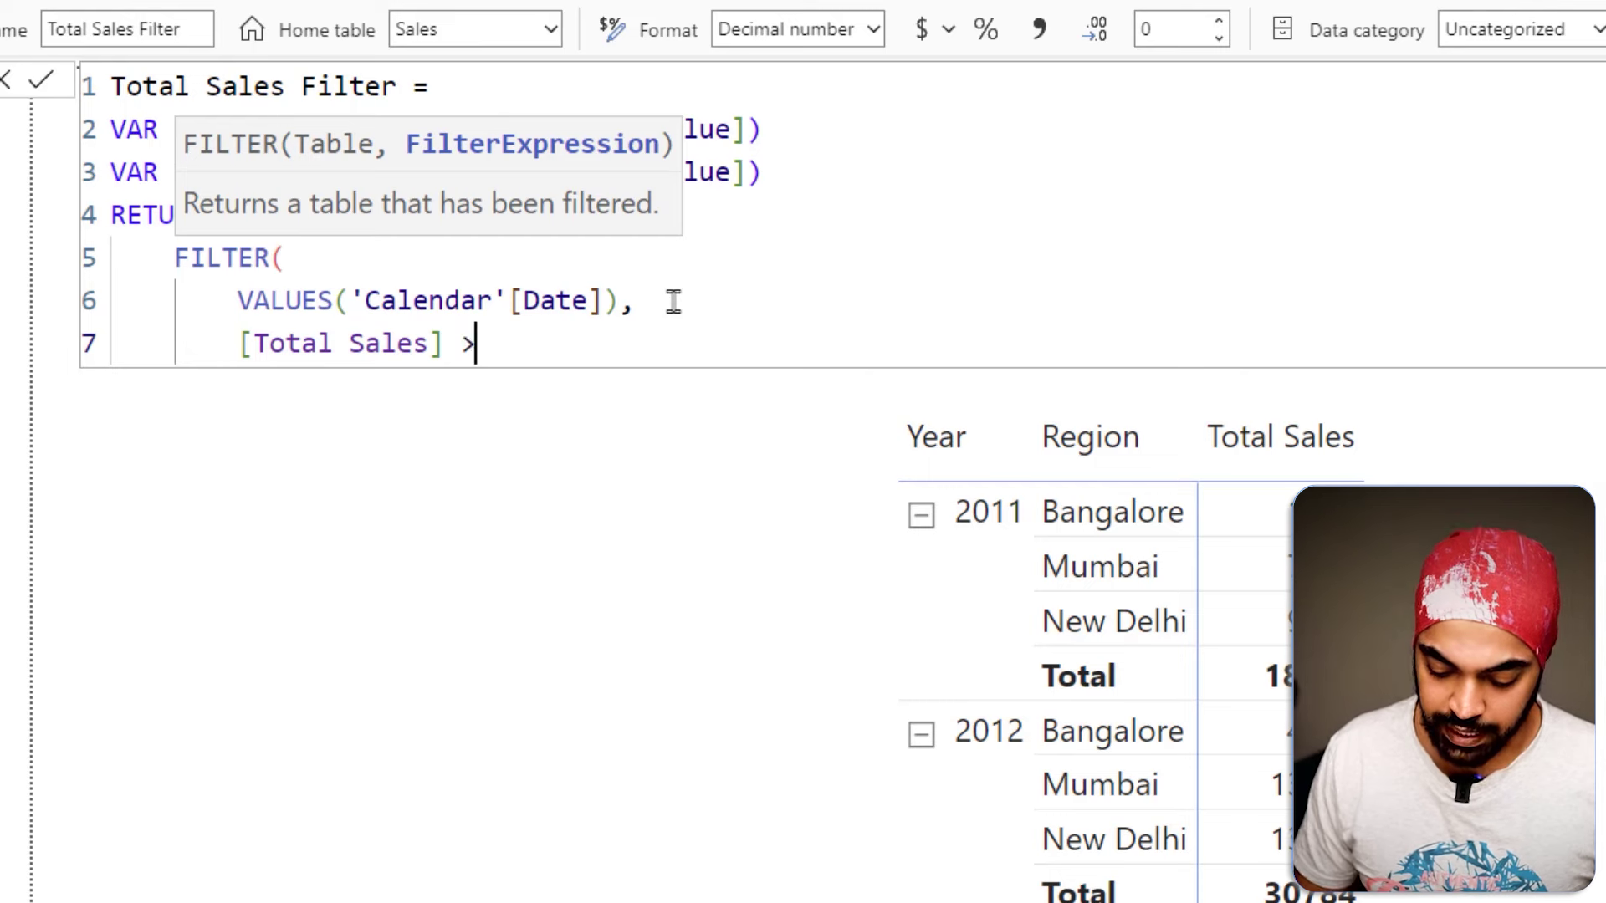
pyautogui.write('= mins')
pyautogui.press('Tab')
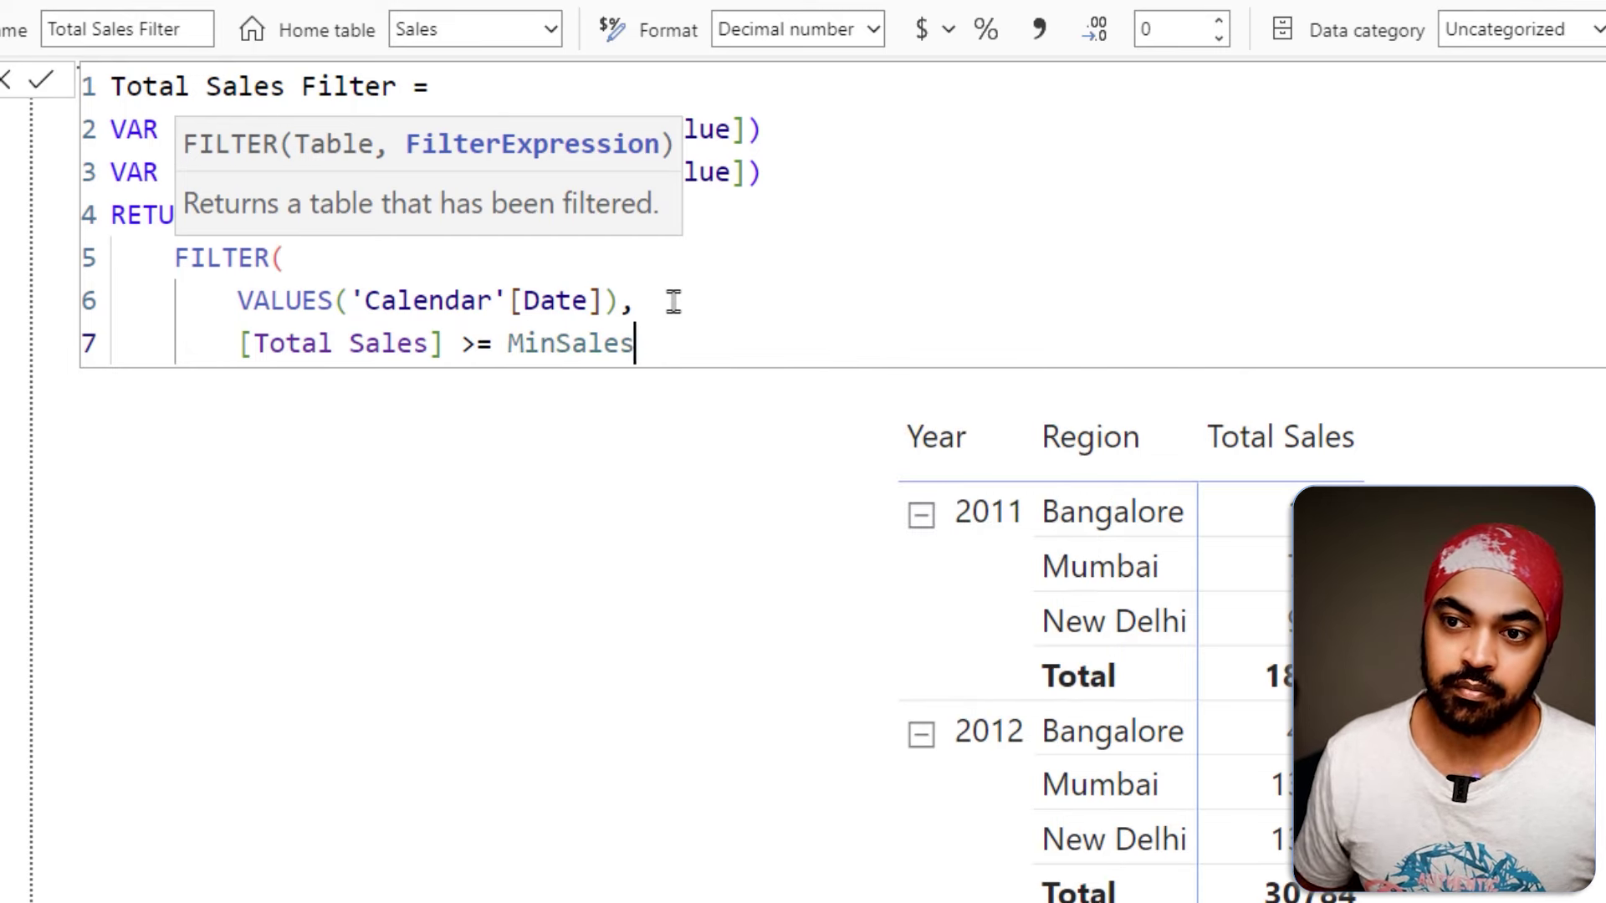
# Add && [Total Sales] <= MaxSales as a second condition on a new line and close the FILTER function
pyautogui.write('&&')
pyautogui.press('Return')
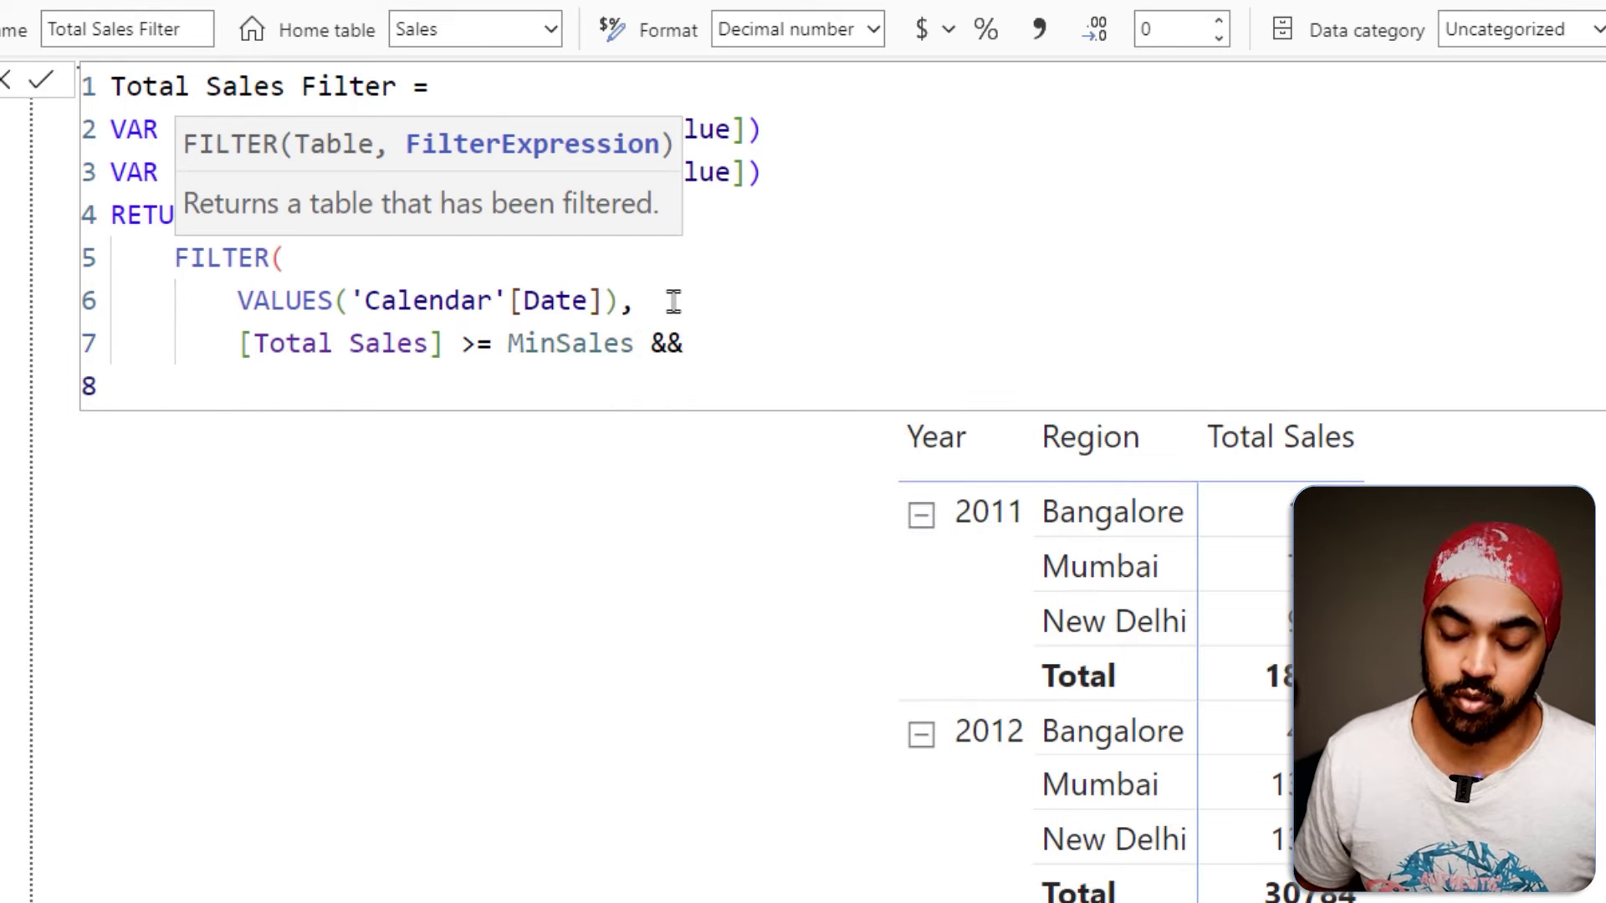
pyautogui.write('[')
pyautogui.press('Down')
pyautogui.press('Down')
pyautogui.press('Tab')
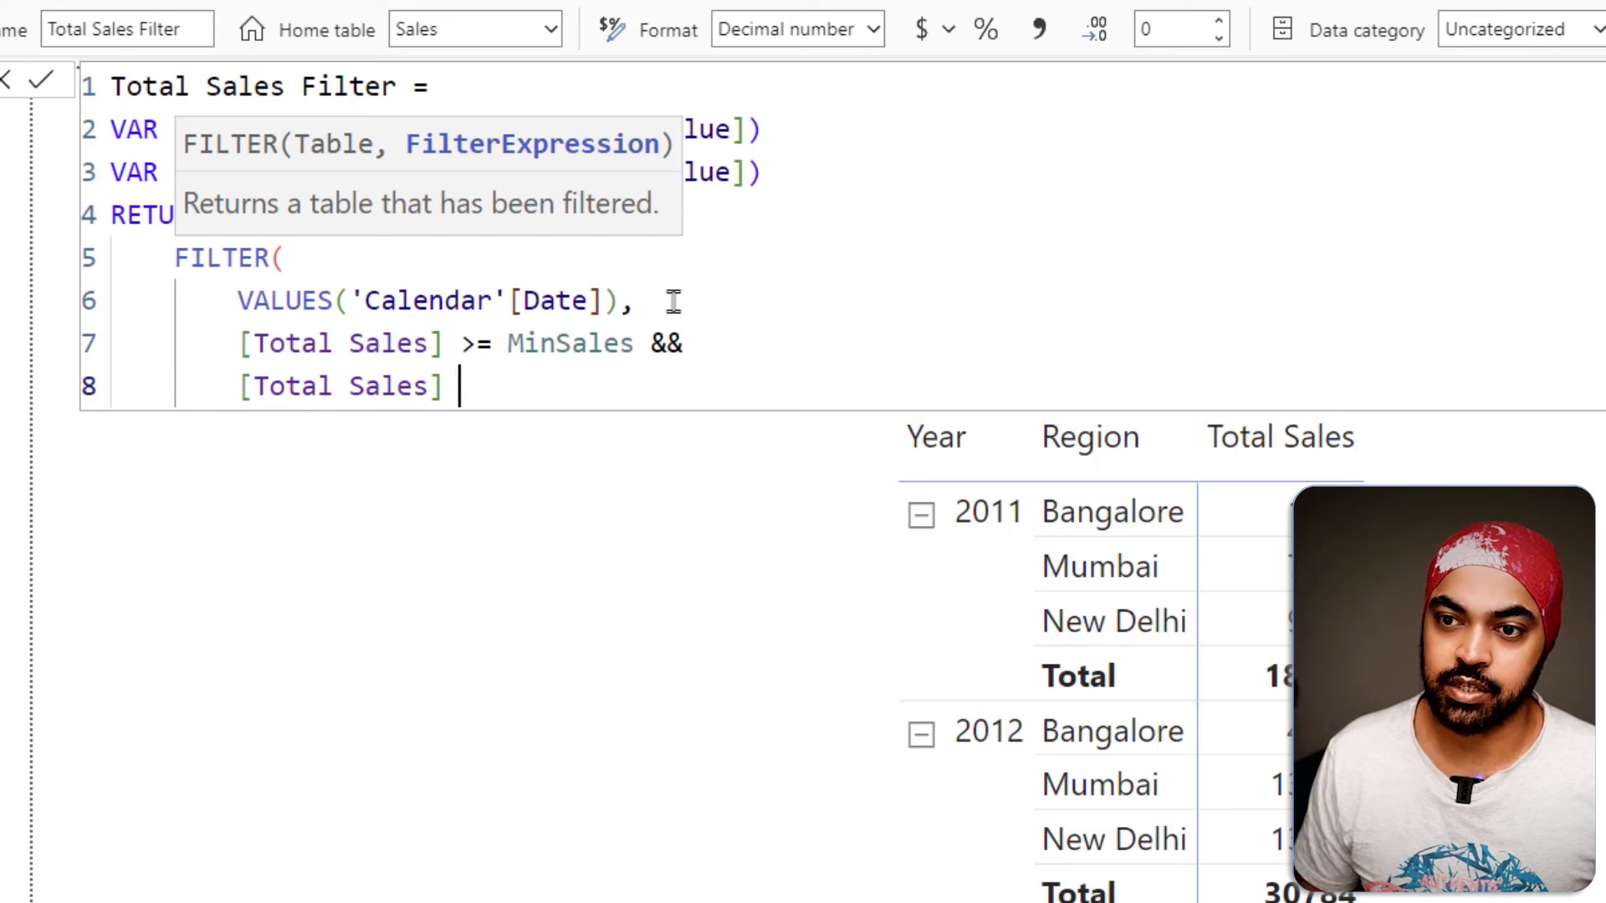
pyautogui.write('<= max')
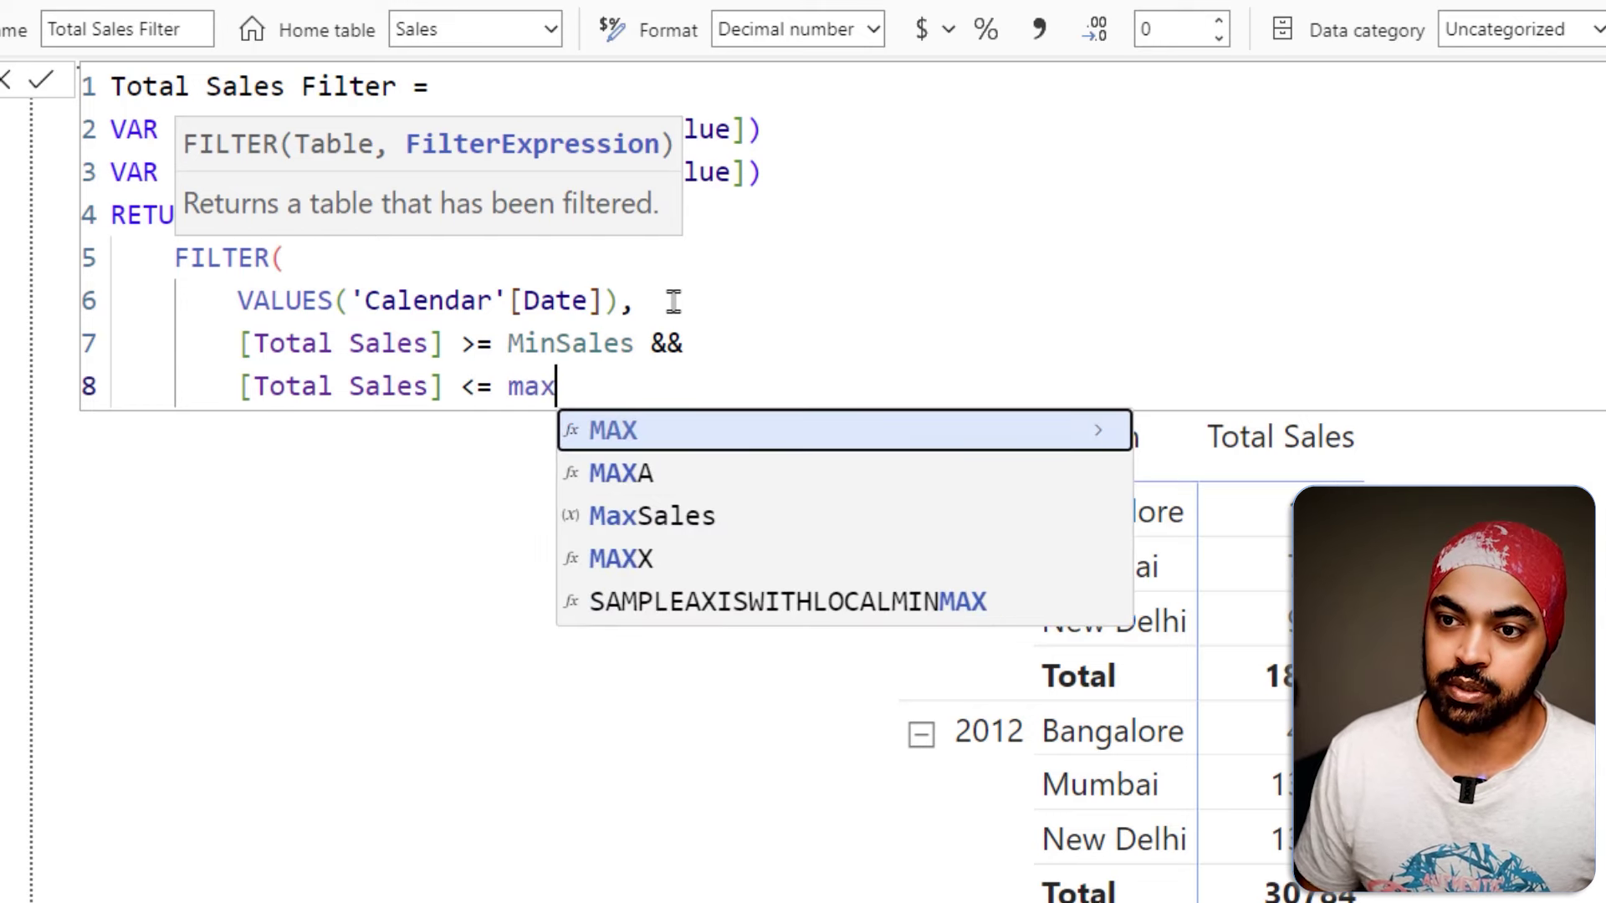
pyautogui.press('Down')
pyautogui.press('Down')
pyautogui.press('Down')
pyautogui.press('Up')
pyautogui.press('Tab')
pyautogui.press('Return')
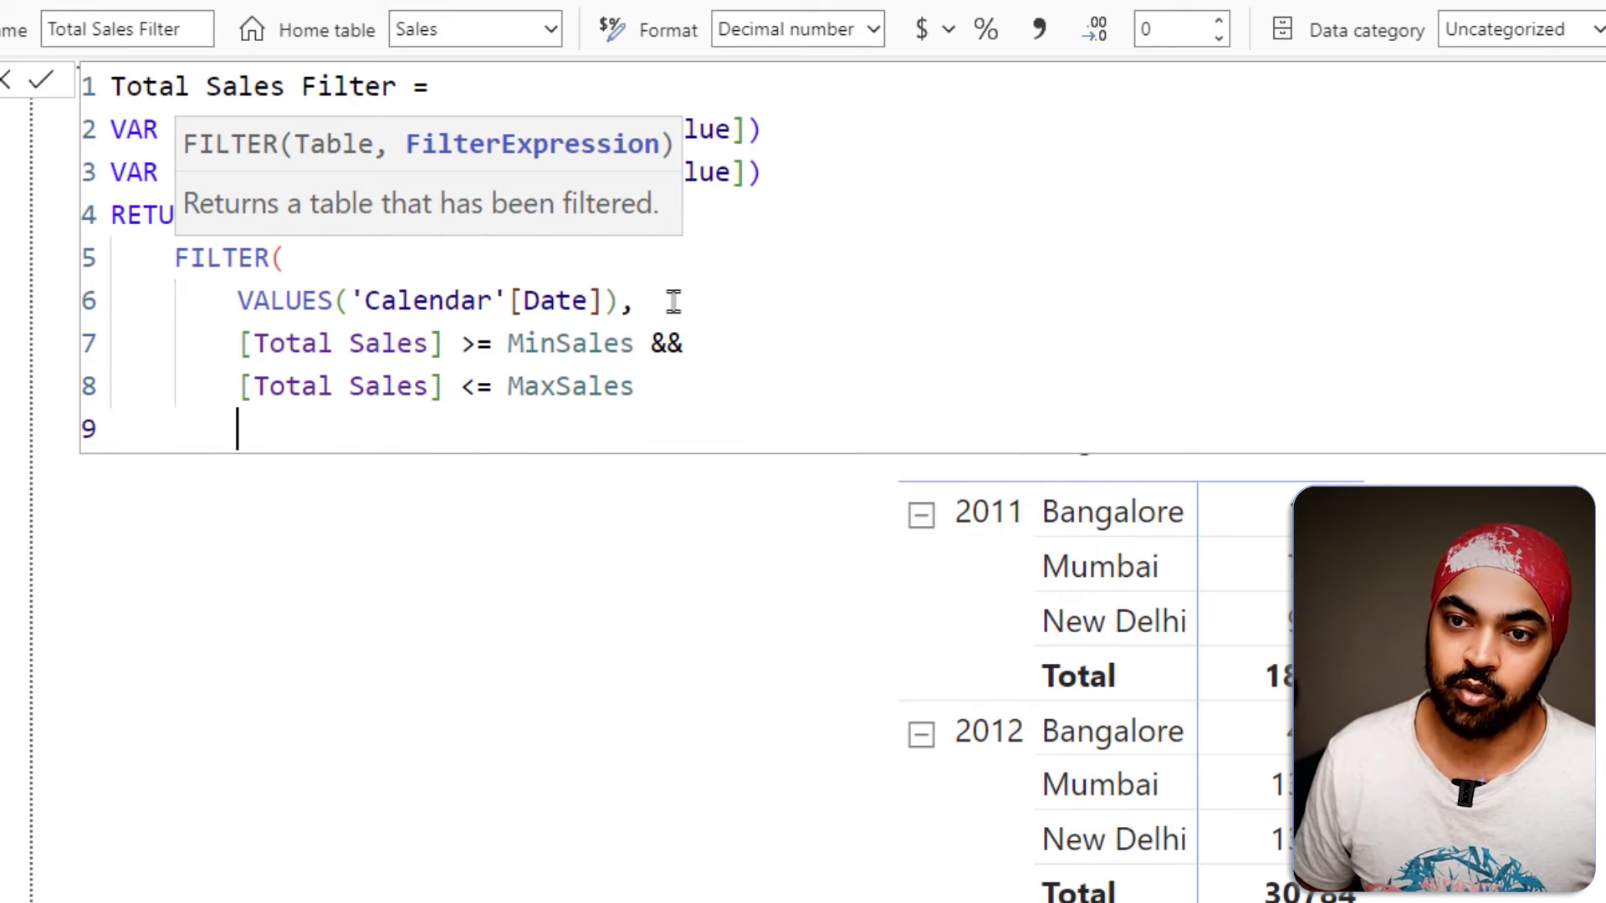
pyautogui.write(')')
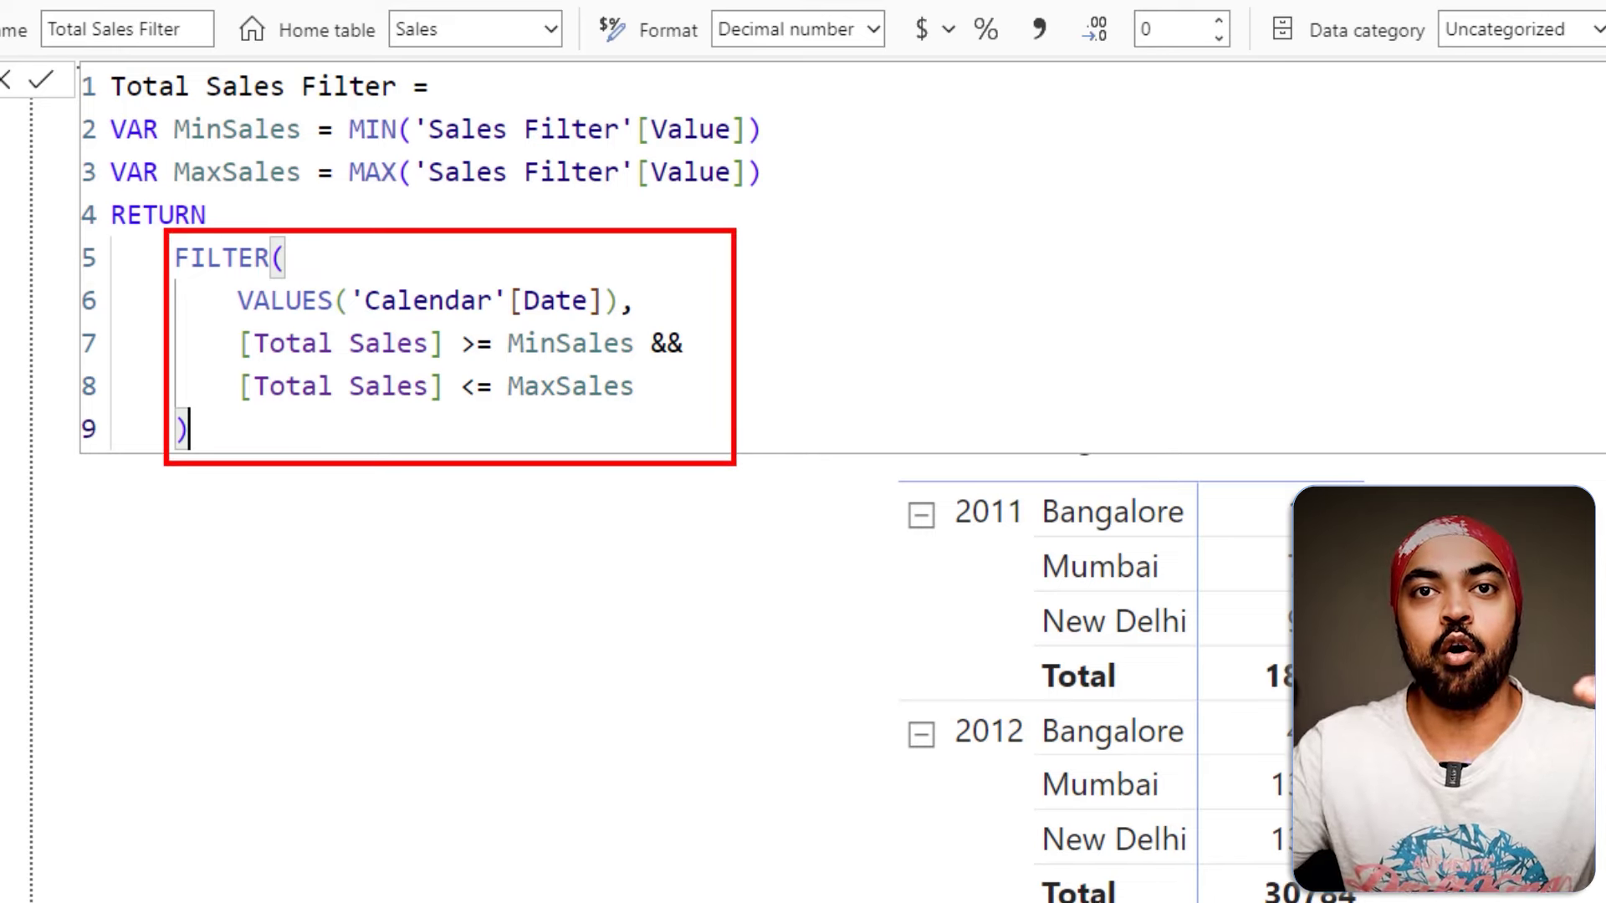
pyautogui.moveTo(373, 594); pyautogui.dragTo(369, 636)
pyautogui.moveTo(350, 667)
pyautogui.mouseDown()
pyautogui.moveTo(384, 690)
pyautogui.moveTo(356, 834)
pyautogui.moveTo(389, 805)
pyautogui.mouseUp()
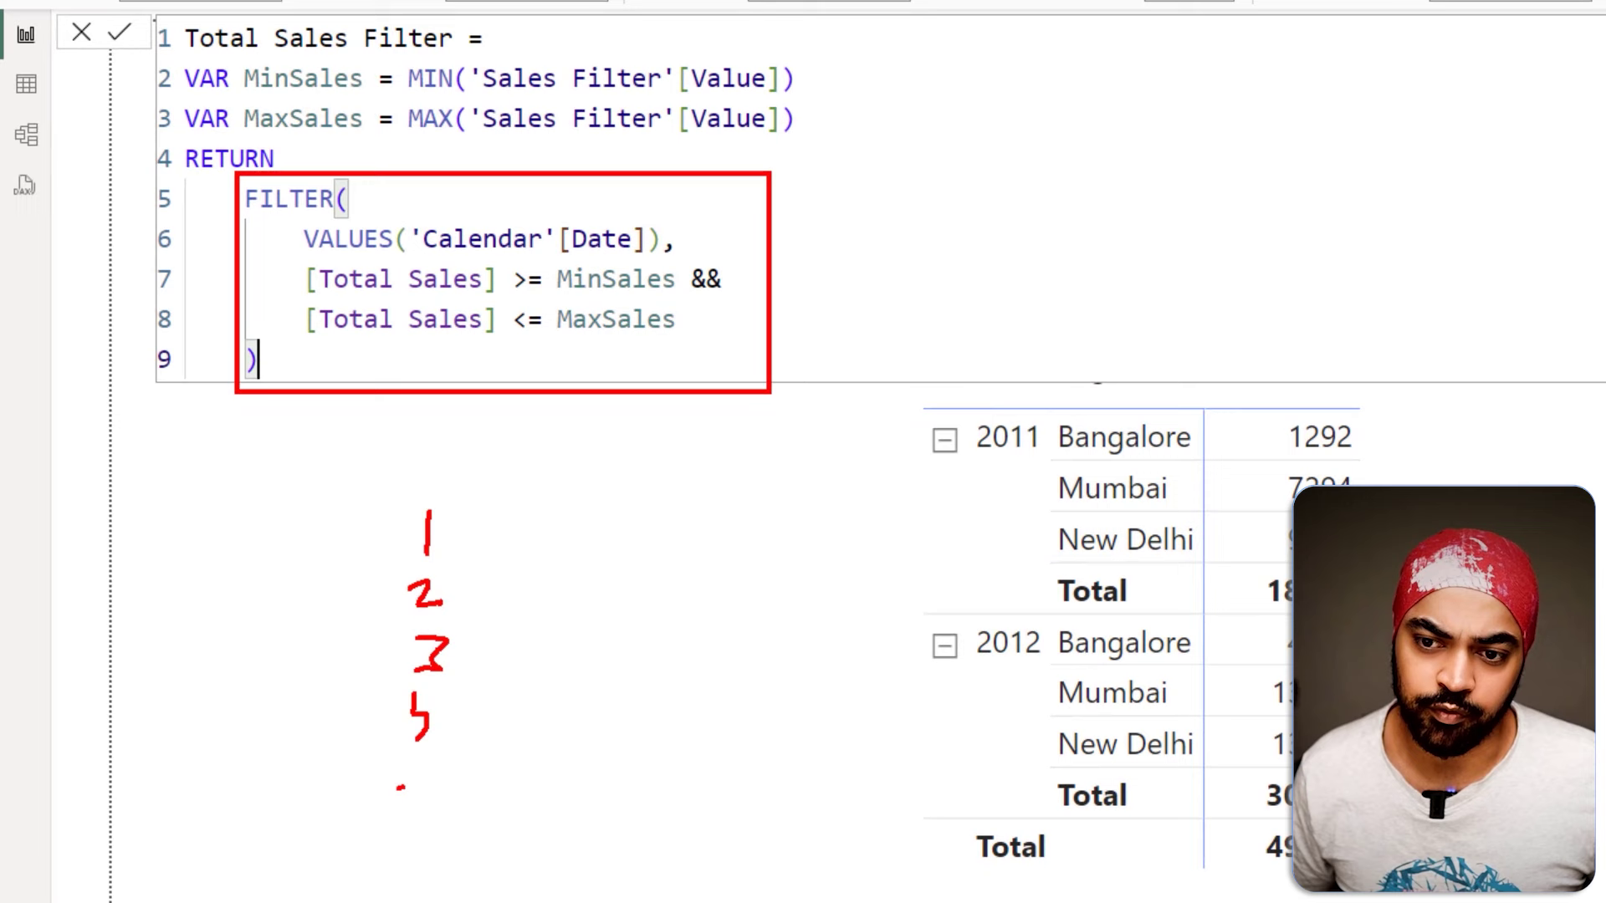
pyautogui.moveTo(410, 767); pyautogui.dragTo(440, 761)
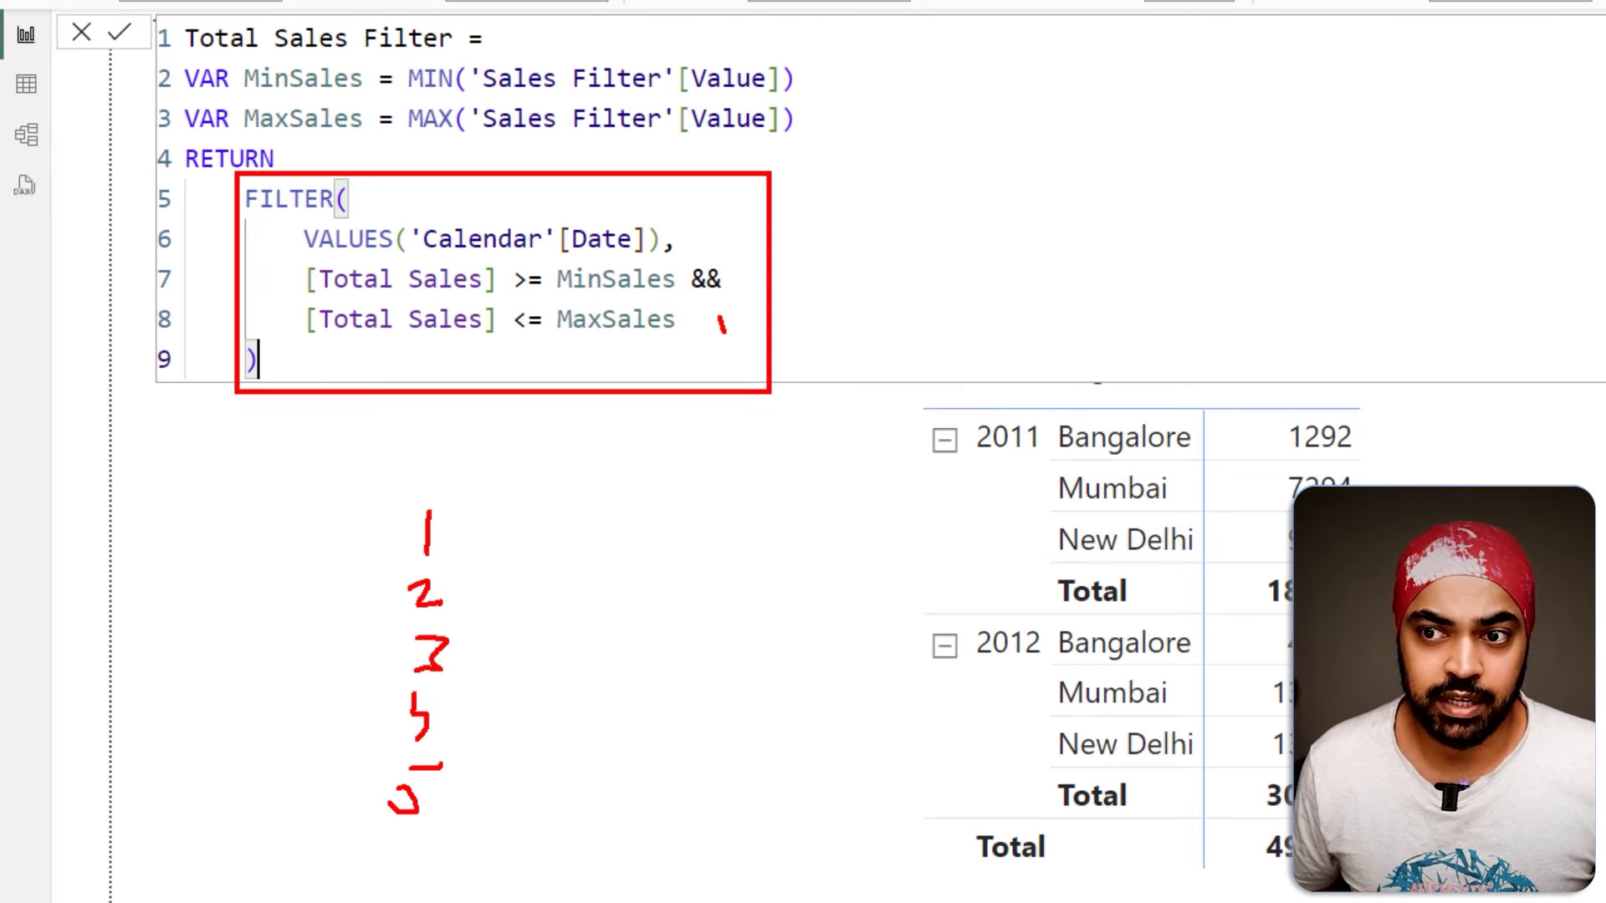
pyautogui.moveTo(723, 331); pyautogui.dragTo(751, 313)
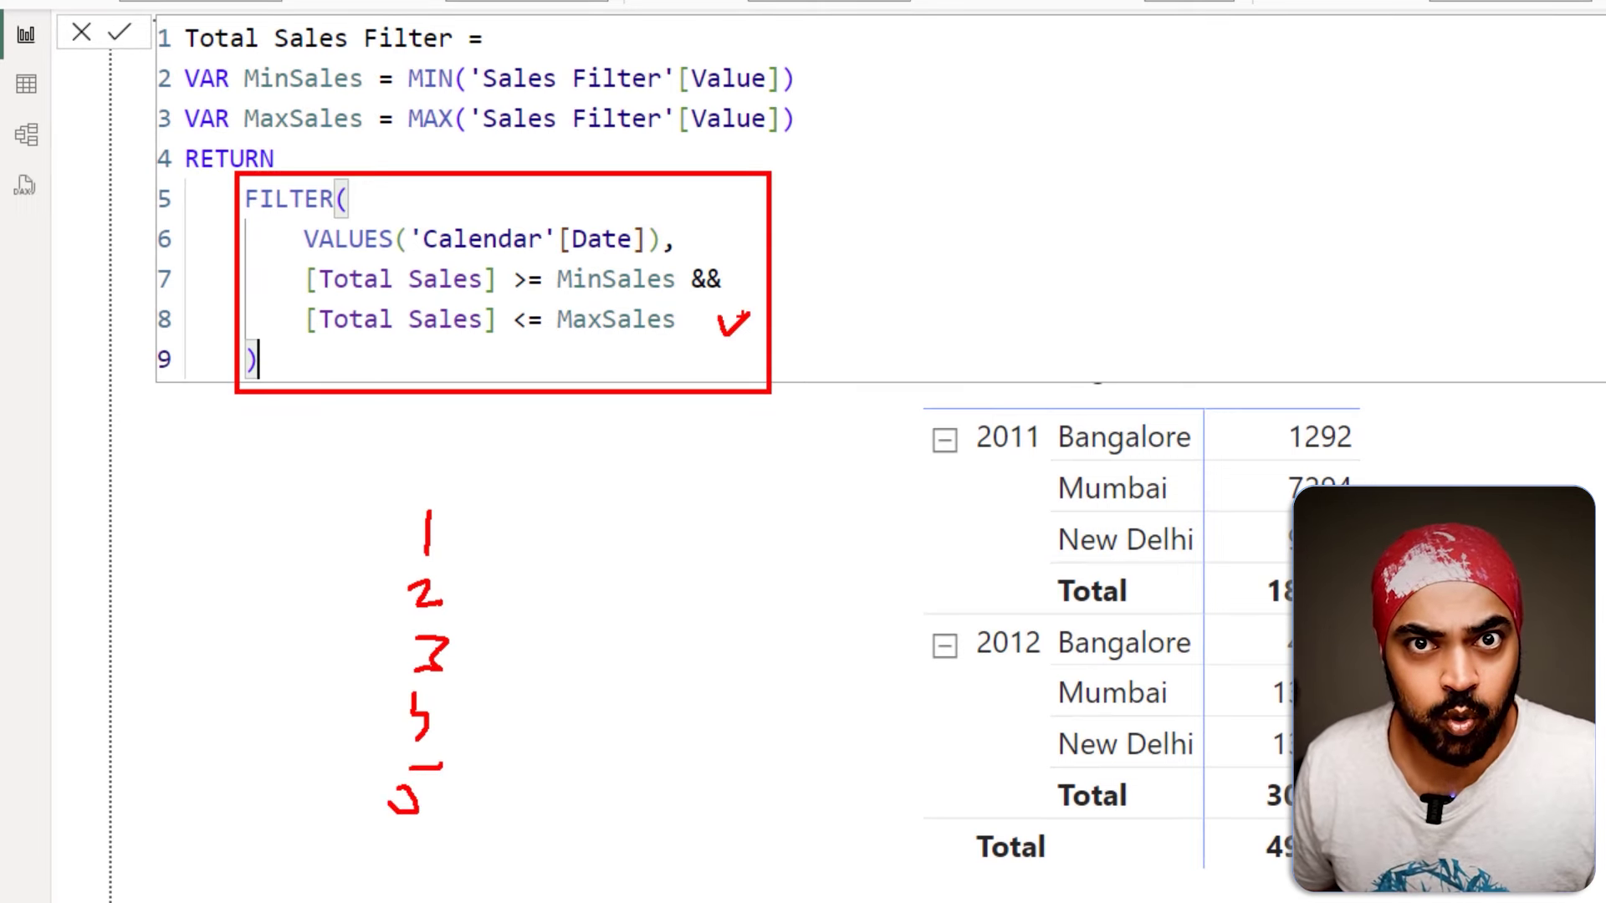
pyautogui.moveTo(385, 504); pyautogui.dragTo(500, 562)
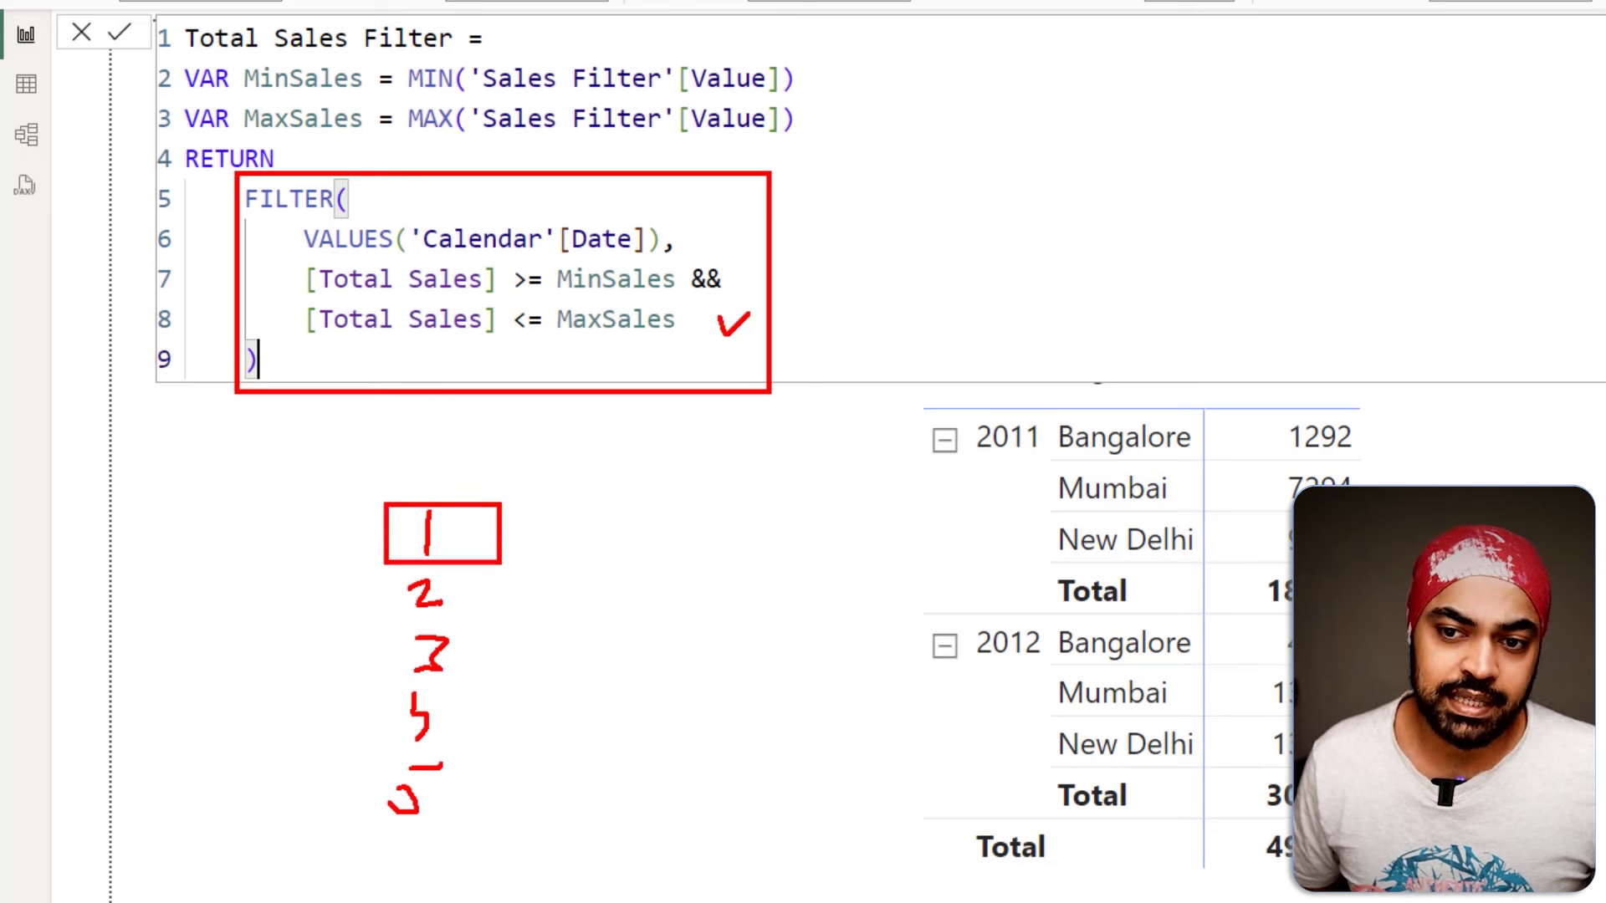
pyautogui.moveTo(385, 623); pyautogui.dragTo(488, 681)
pyautogui.moveTo(363, 758)
pyautogui.mouseDown()
pyautogui.moveTo(489, 827)
pyautogui.moveTo(544, 769)
pyautogui.mouseUp()
pyautogui.moveTo(504, 662); pyautogui.dragTo(539, 637)
pyautogui.moveTo(535, 564); pyautogui.dragTo(589, 550)
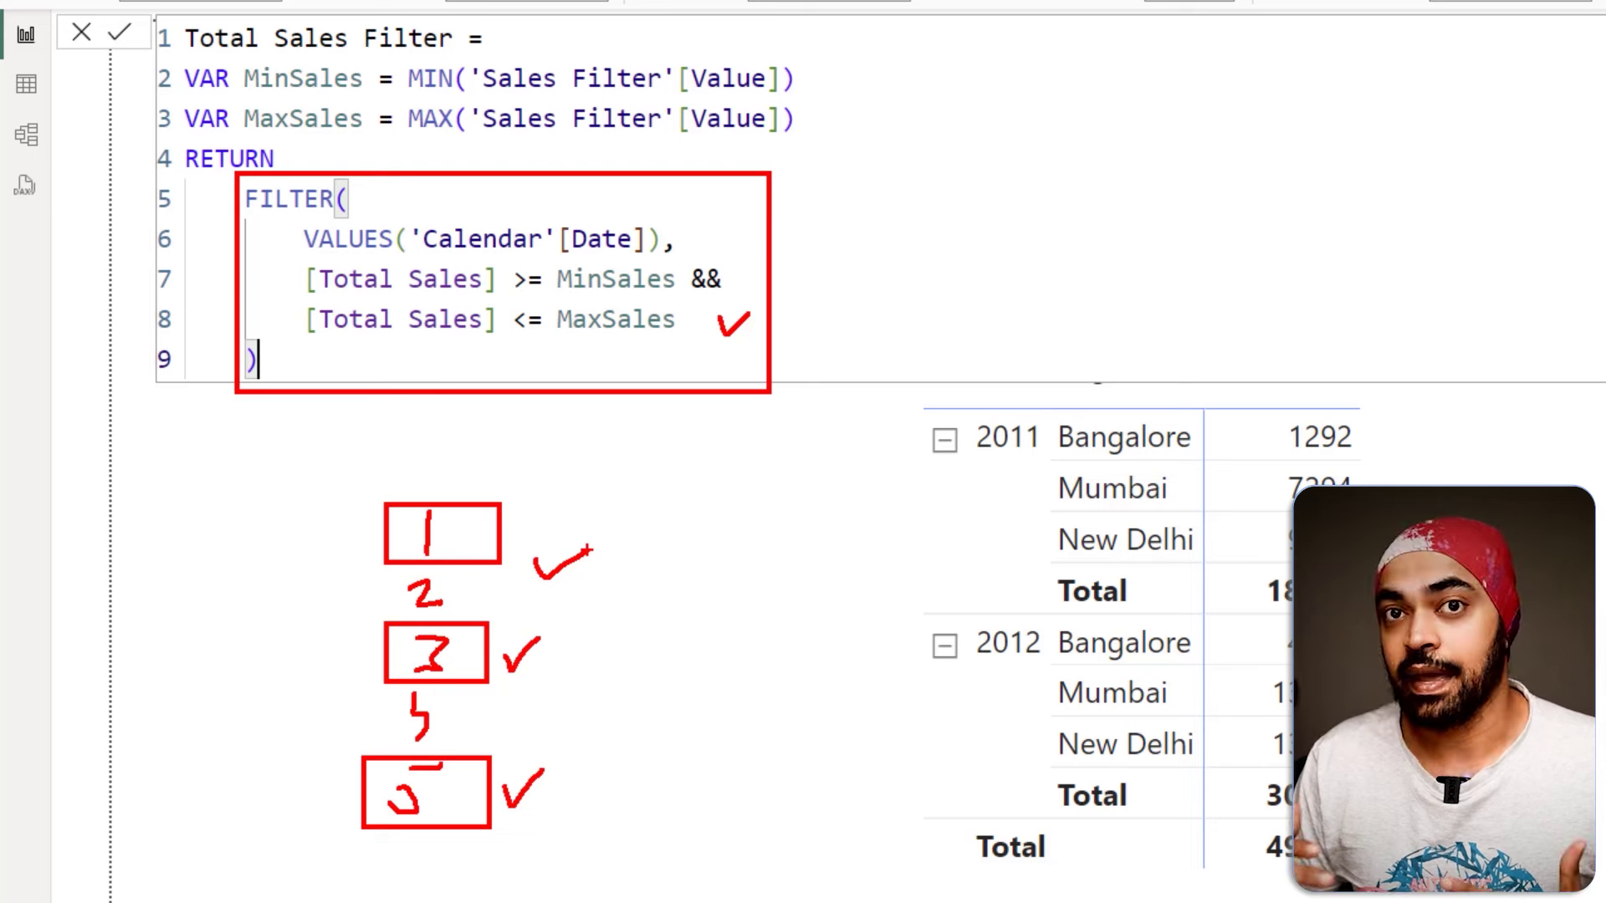
pyautogui.moveTo(1444, 464); pyautogui.dragTo(1489, 444)
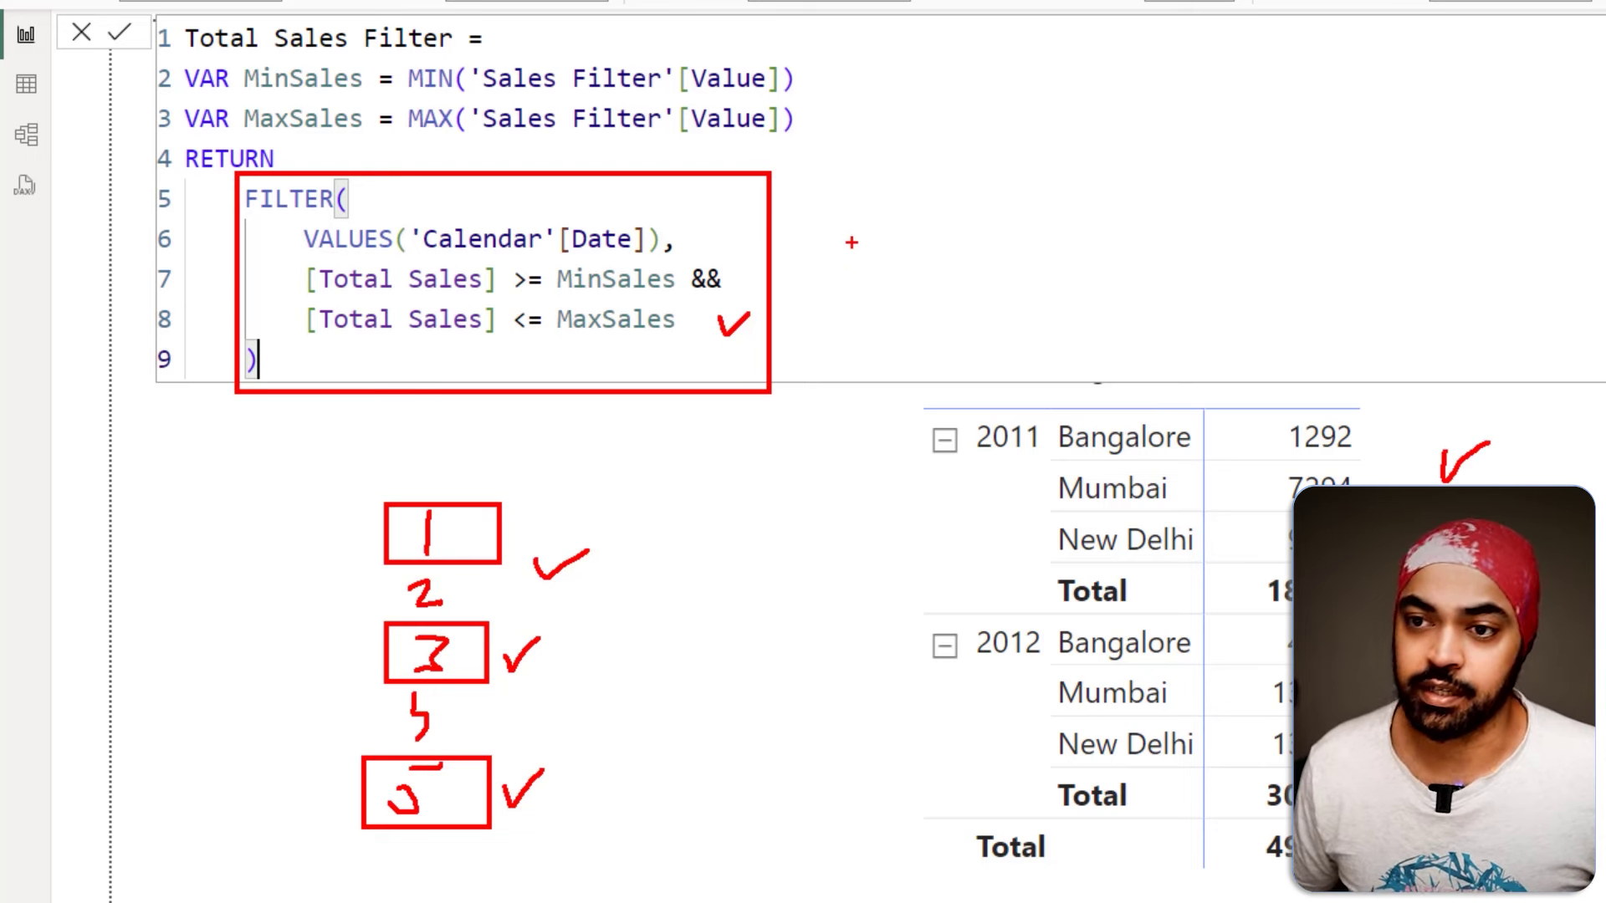
pyautogui.moveTo(837, 269); pyautogui.dragTo(892, 255)
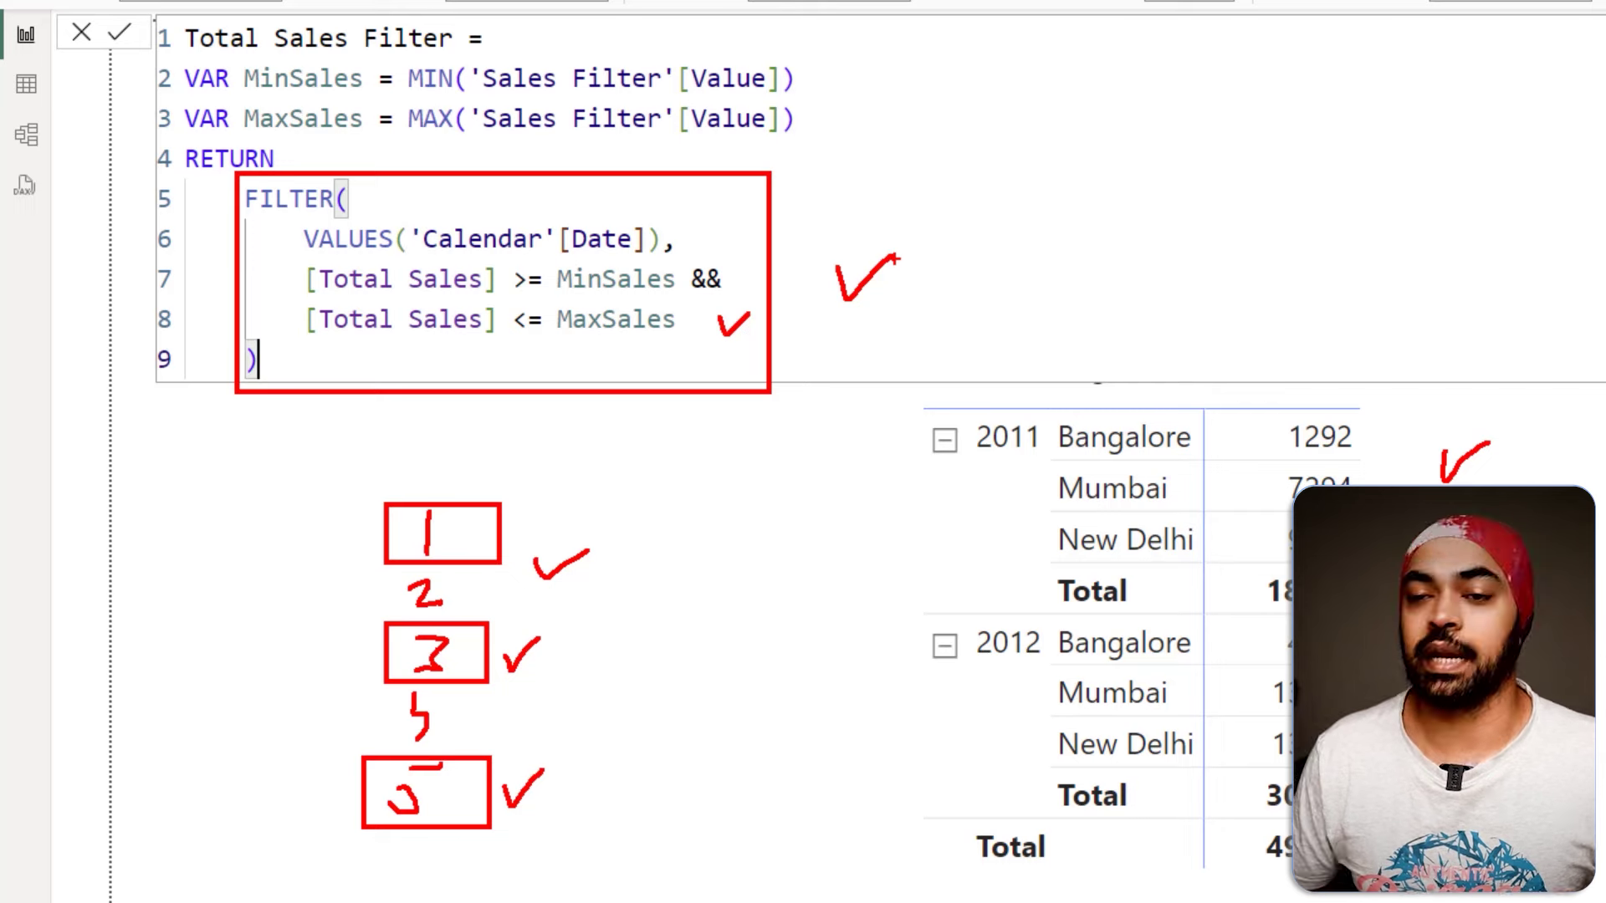
pyautogui.press('Escape')
# Insert a CALCULATE function after RETURN, above FILTER, with [Total Sales] as its expression
pyautogui.click(352, 148)
pyautogui.press('Return')
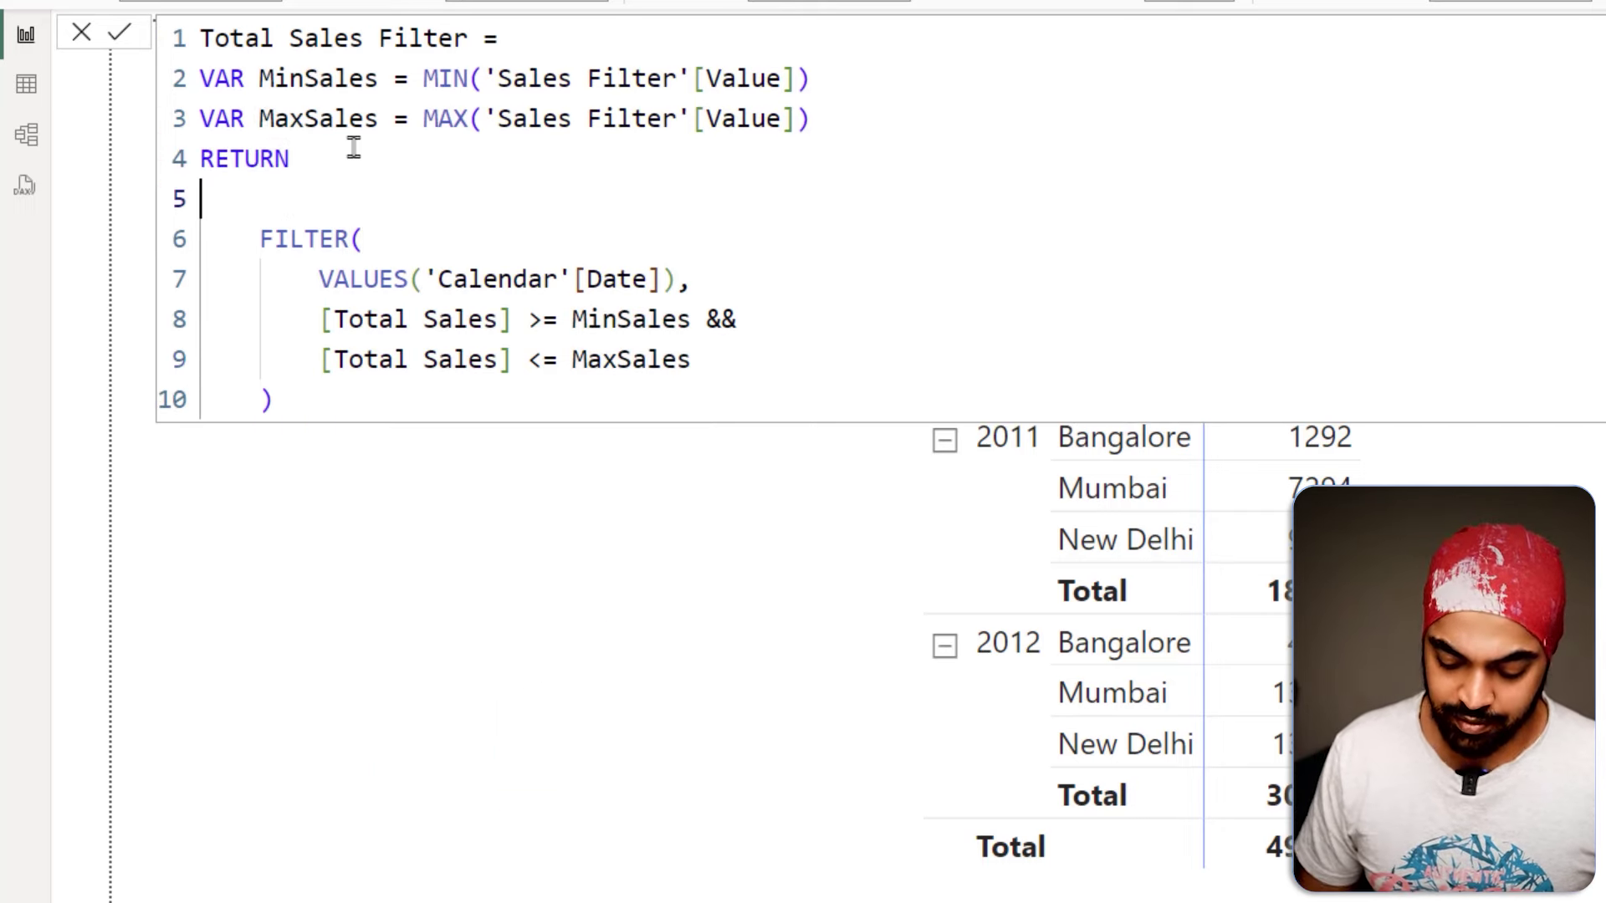
pyautogui.press('Tab')
pyautogui.write('C')
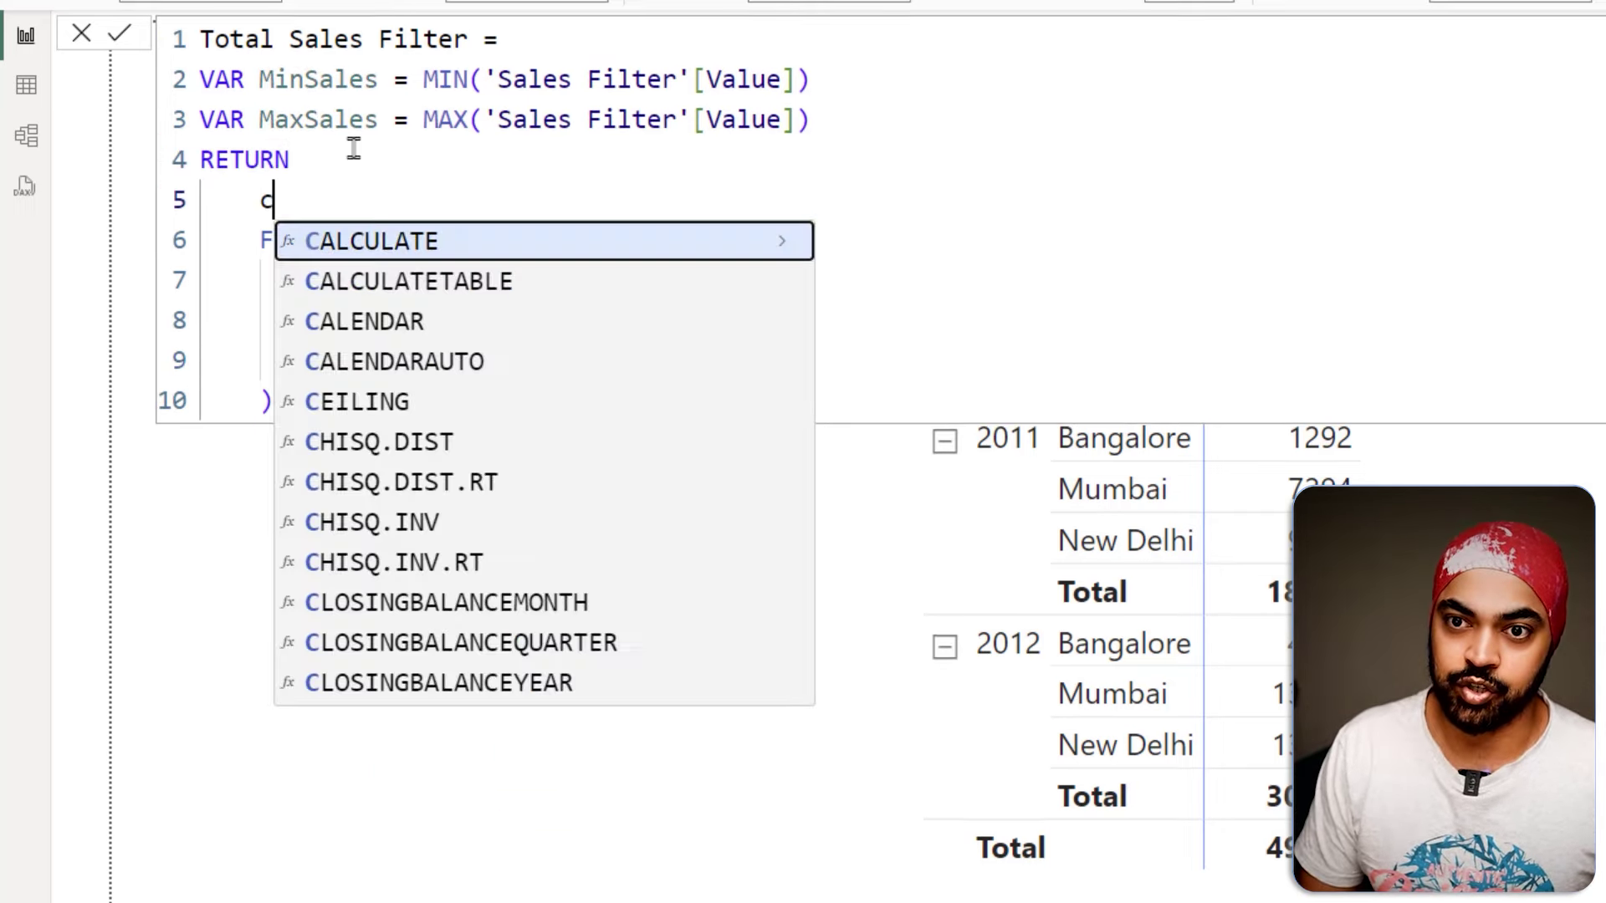
pyautogui.press('Tab')
pyautogui.press('Return')
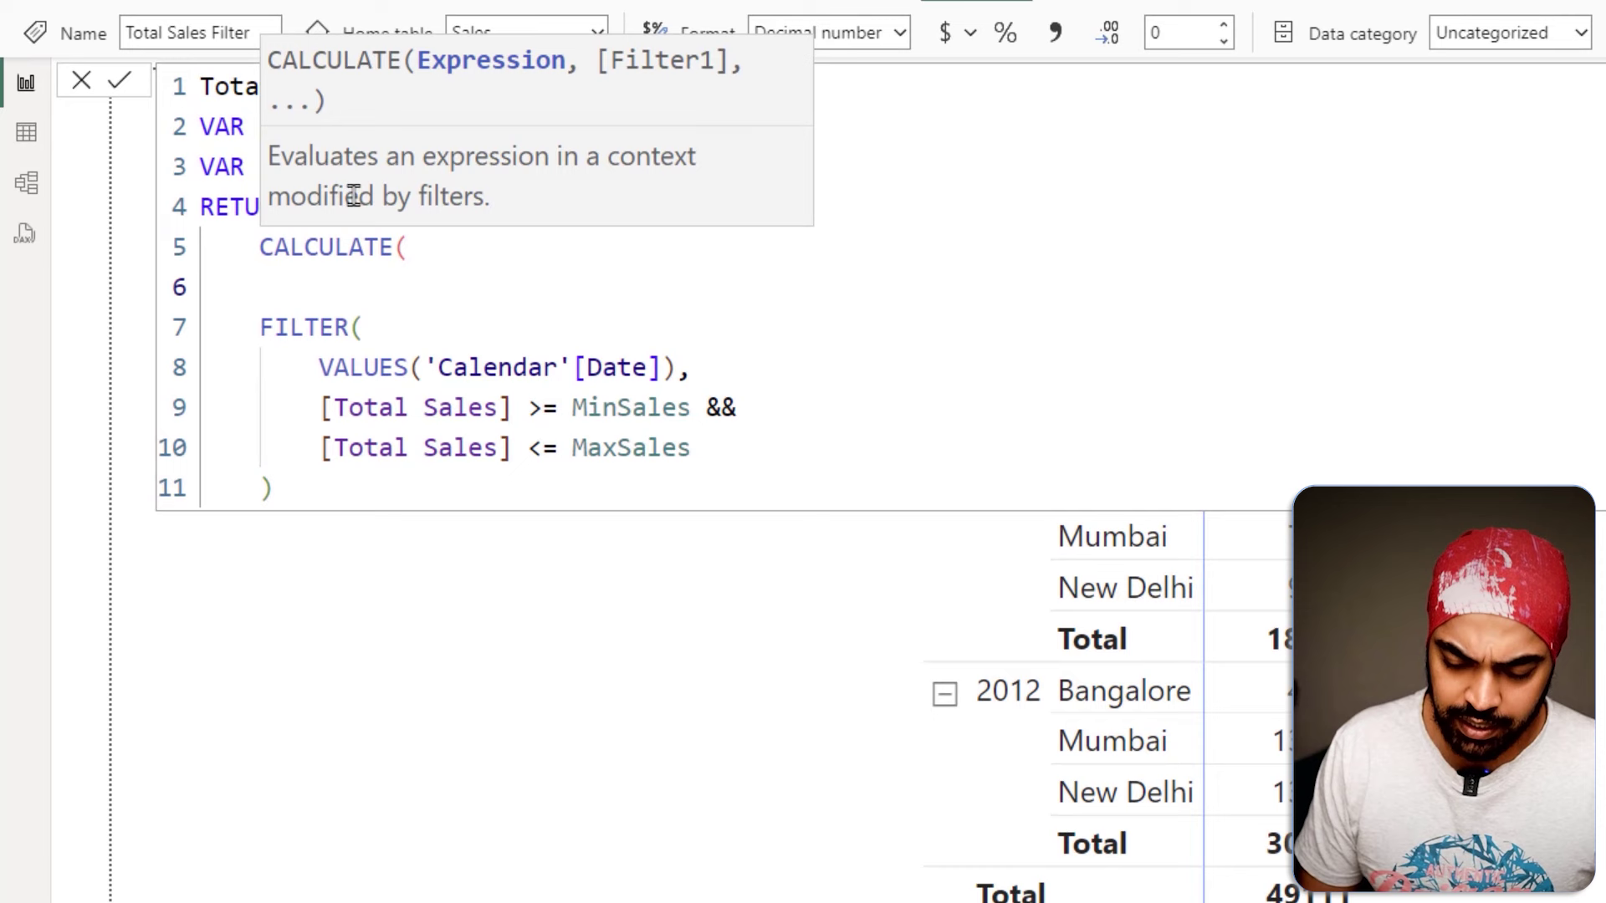
pyautogui.write('[to')
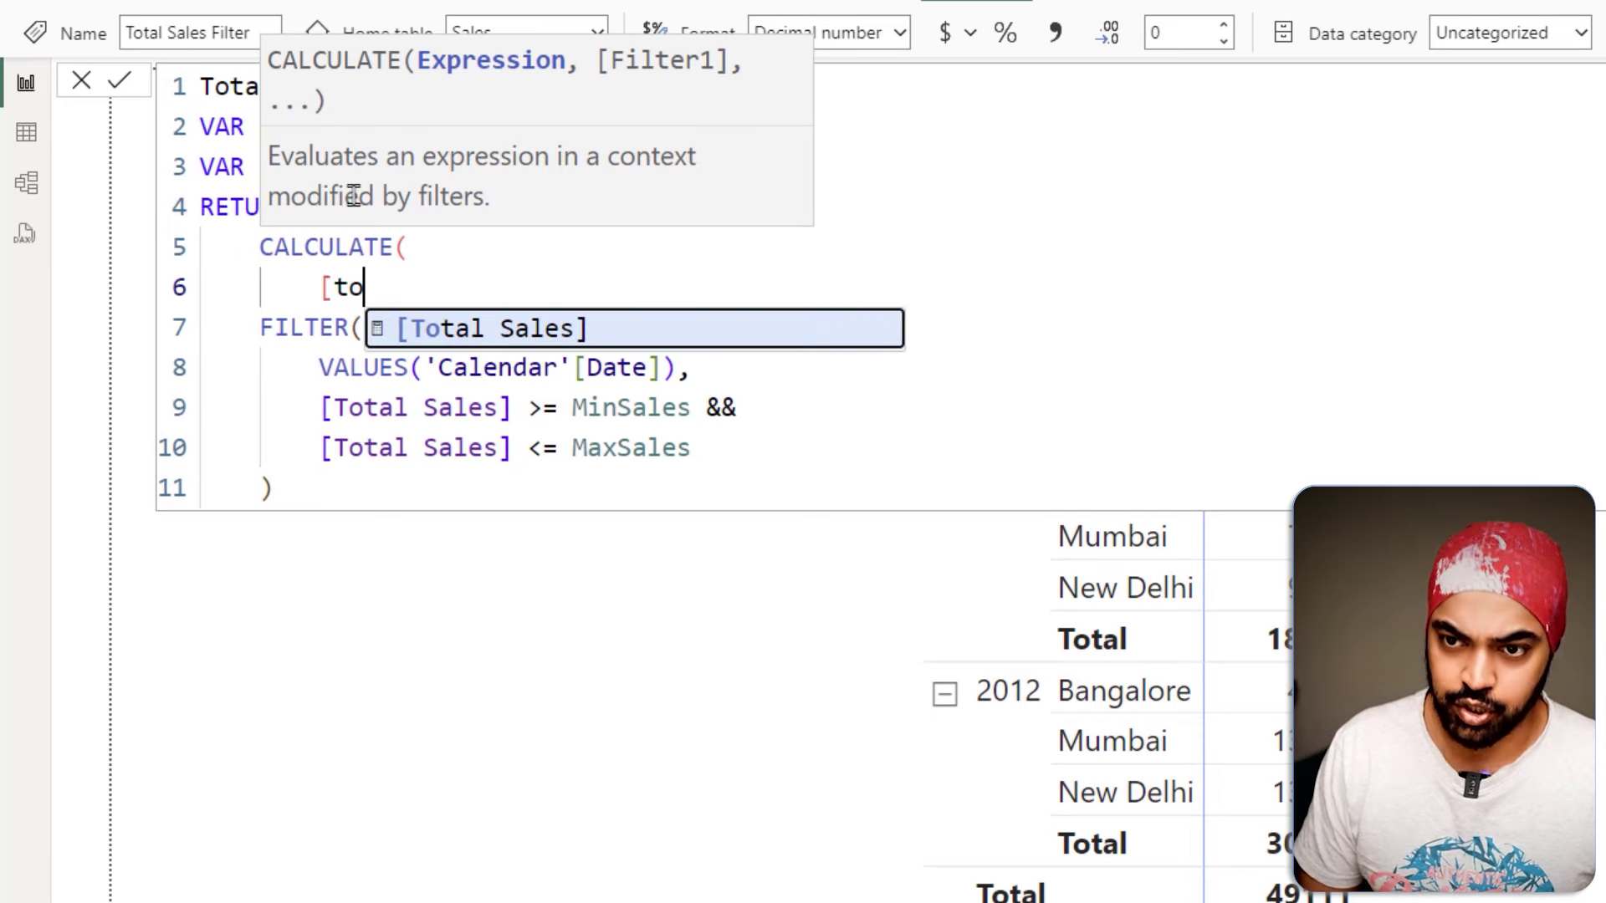
pyautogui.press('Tab')
pyautogui.write(',')
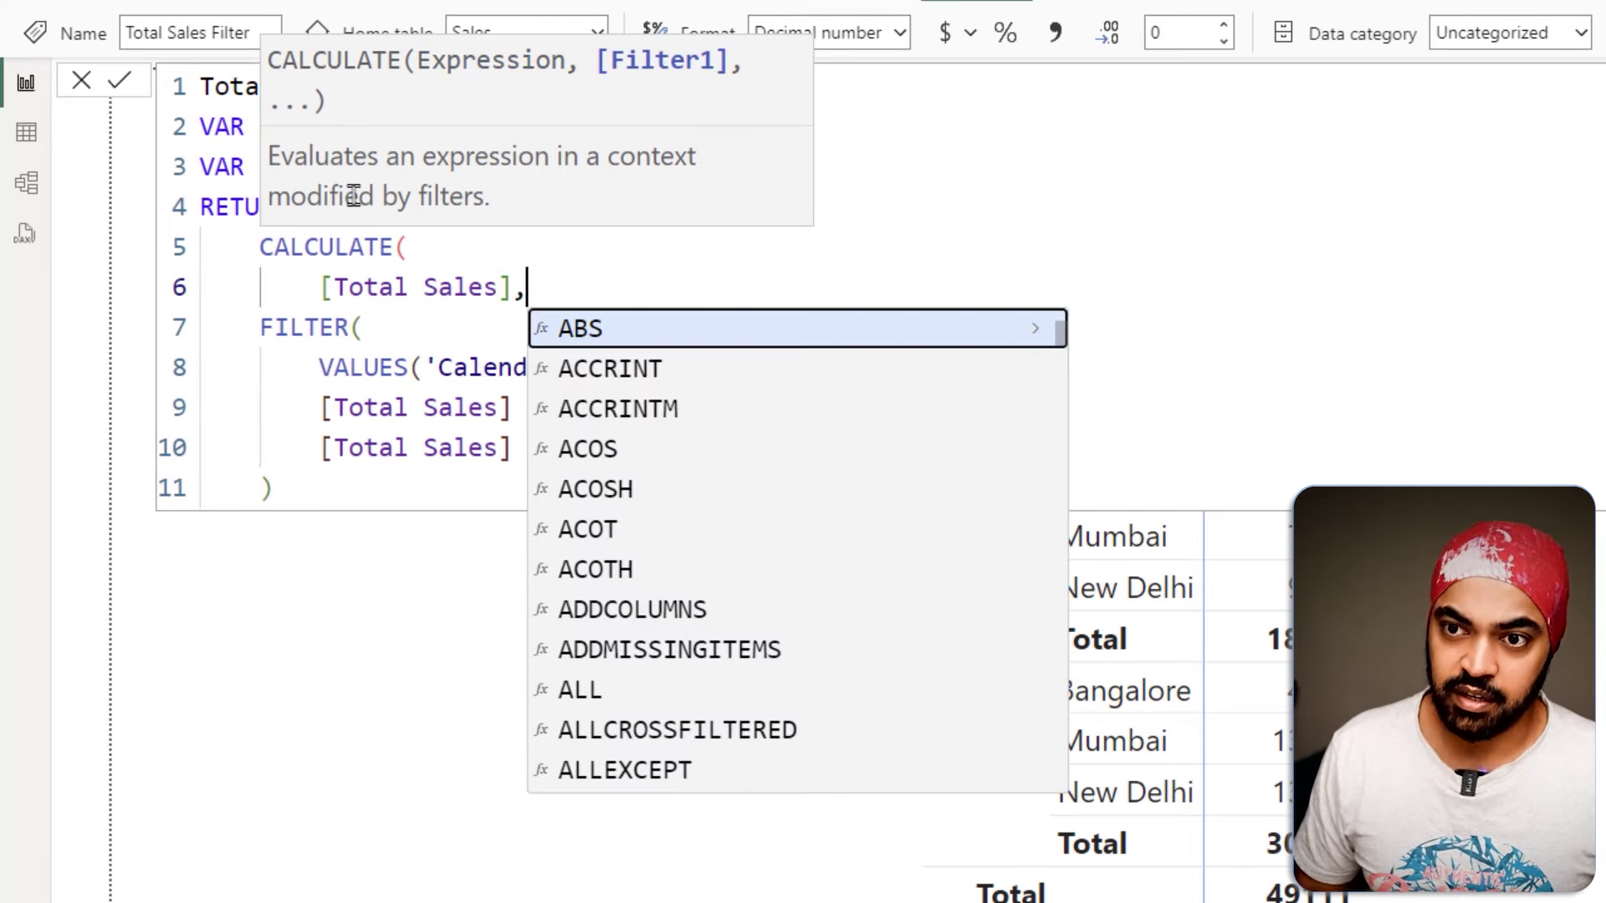
pyautogui.press('Escape')
# Indent the whole FILTER block one level inside CALCULATE and close CALCULATE with a parenthesis on a new line
pyautogui.press('Down')
pyautogui.press('Left')
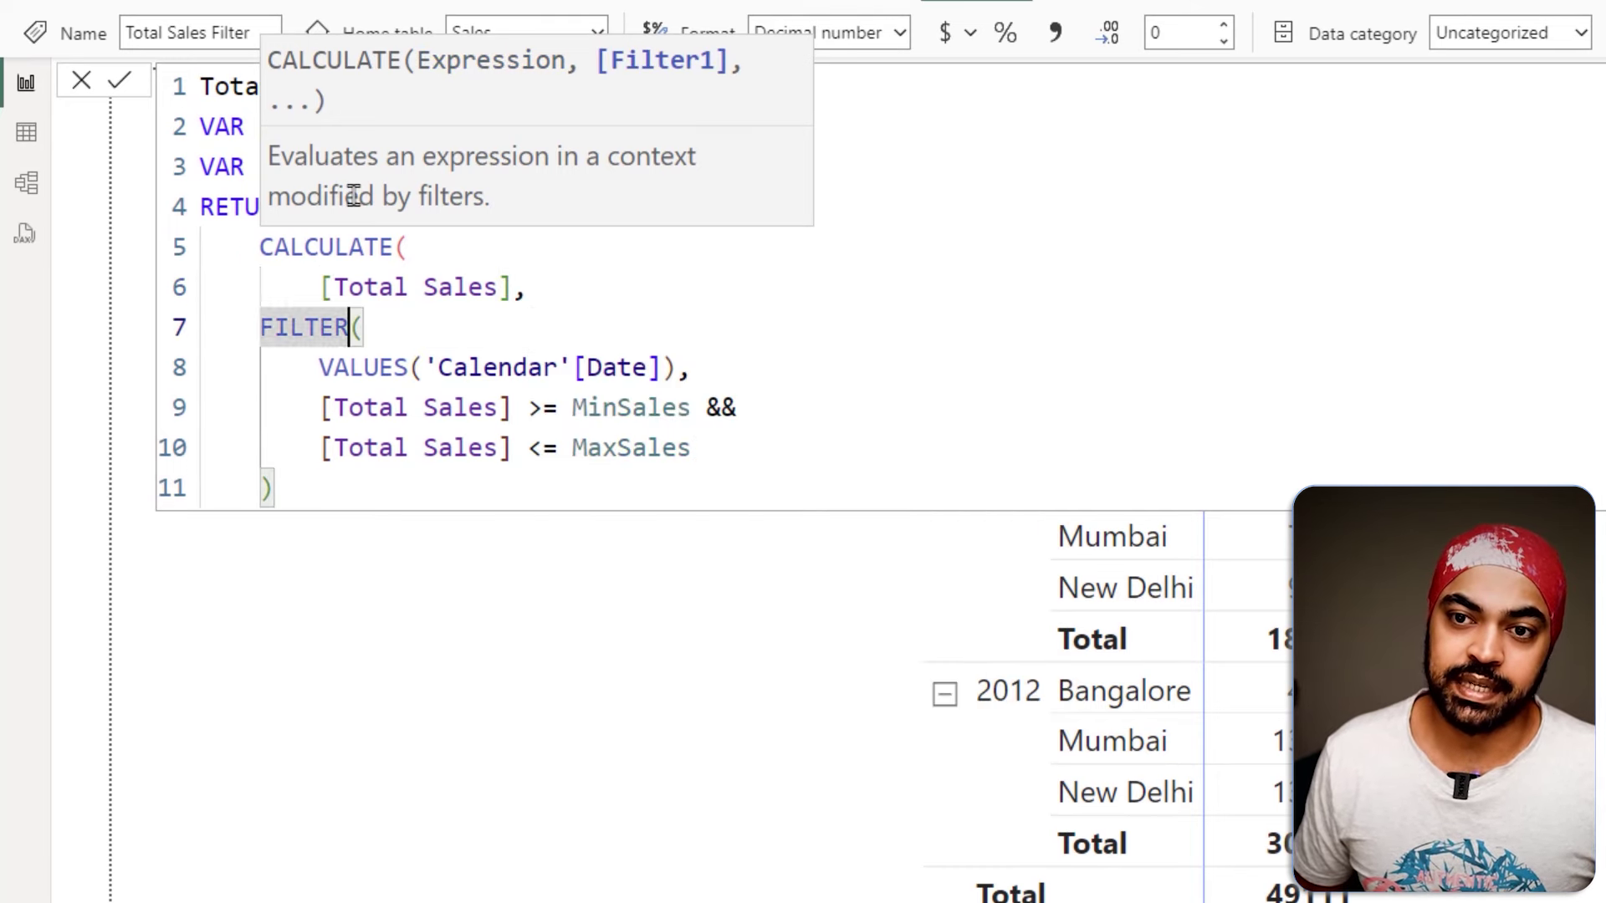
pyautogui.hotkey('shift', 'Down')
pyautogui.hotkey('shift', 'Down')
pyautogui.hotkey('shift', 'Down')
pyautogui.hotkey('shift', 'Down')
pyautogui.press('Tab')
pyautogui.press('End')
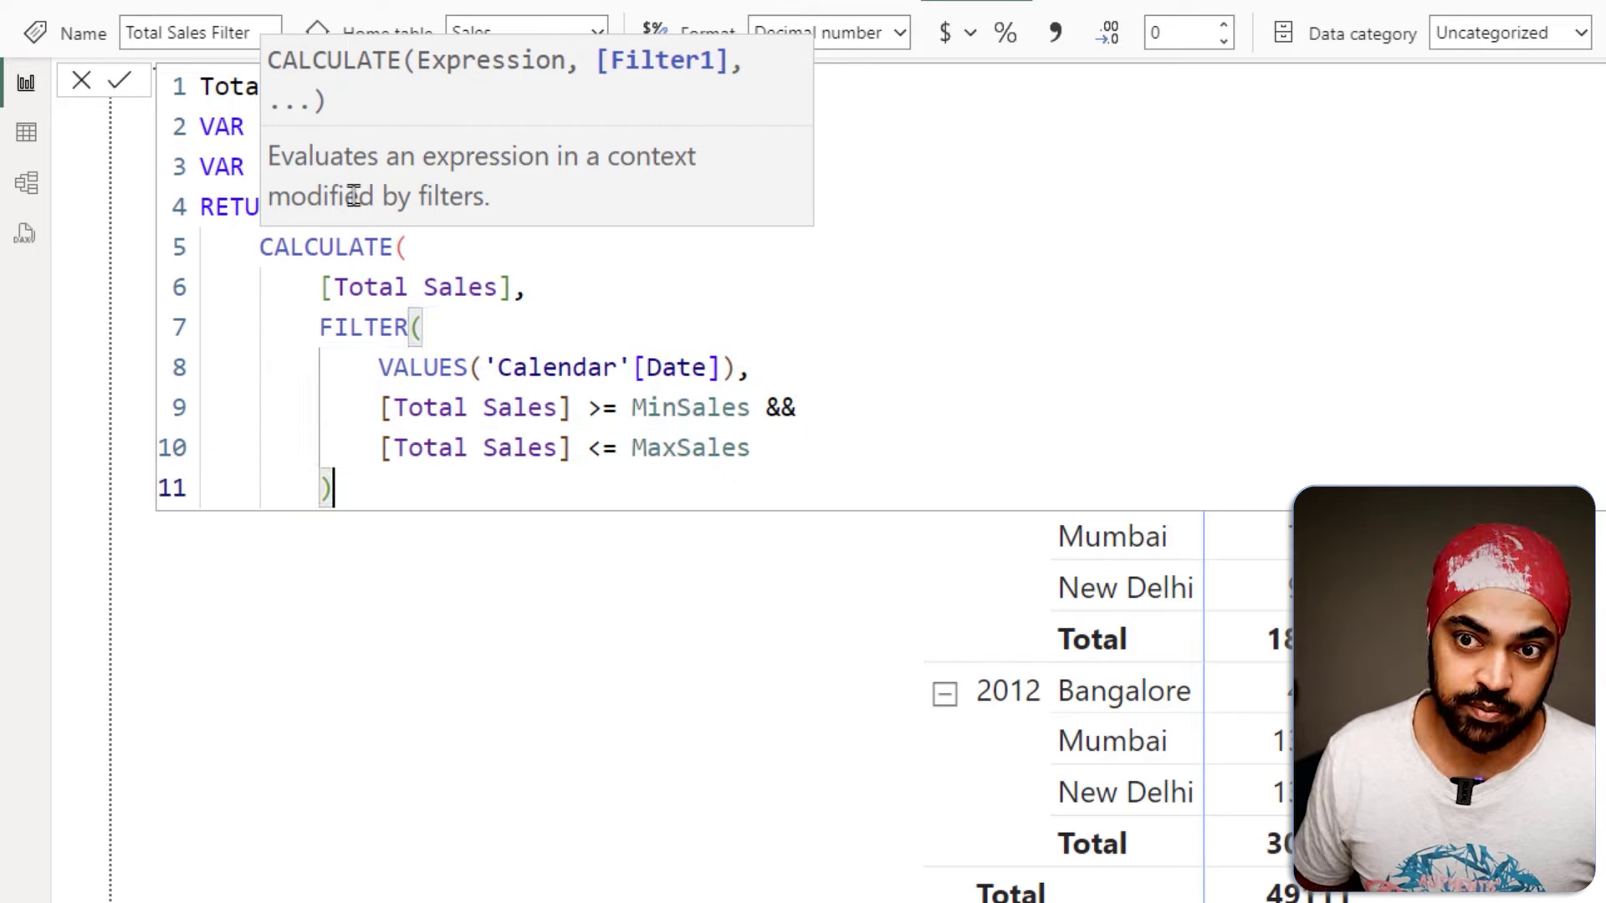
pyautogui.press('Return')
pyautogui.write(')')
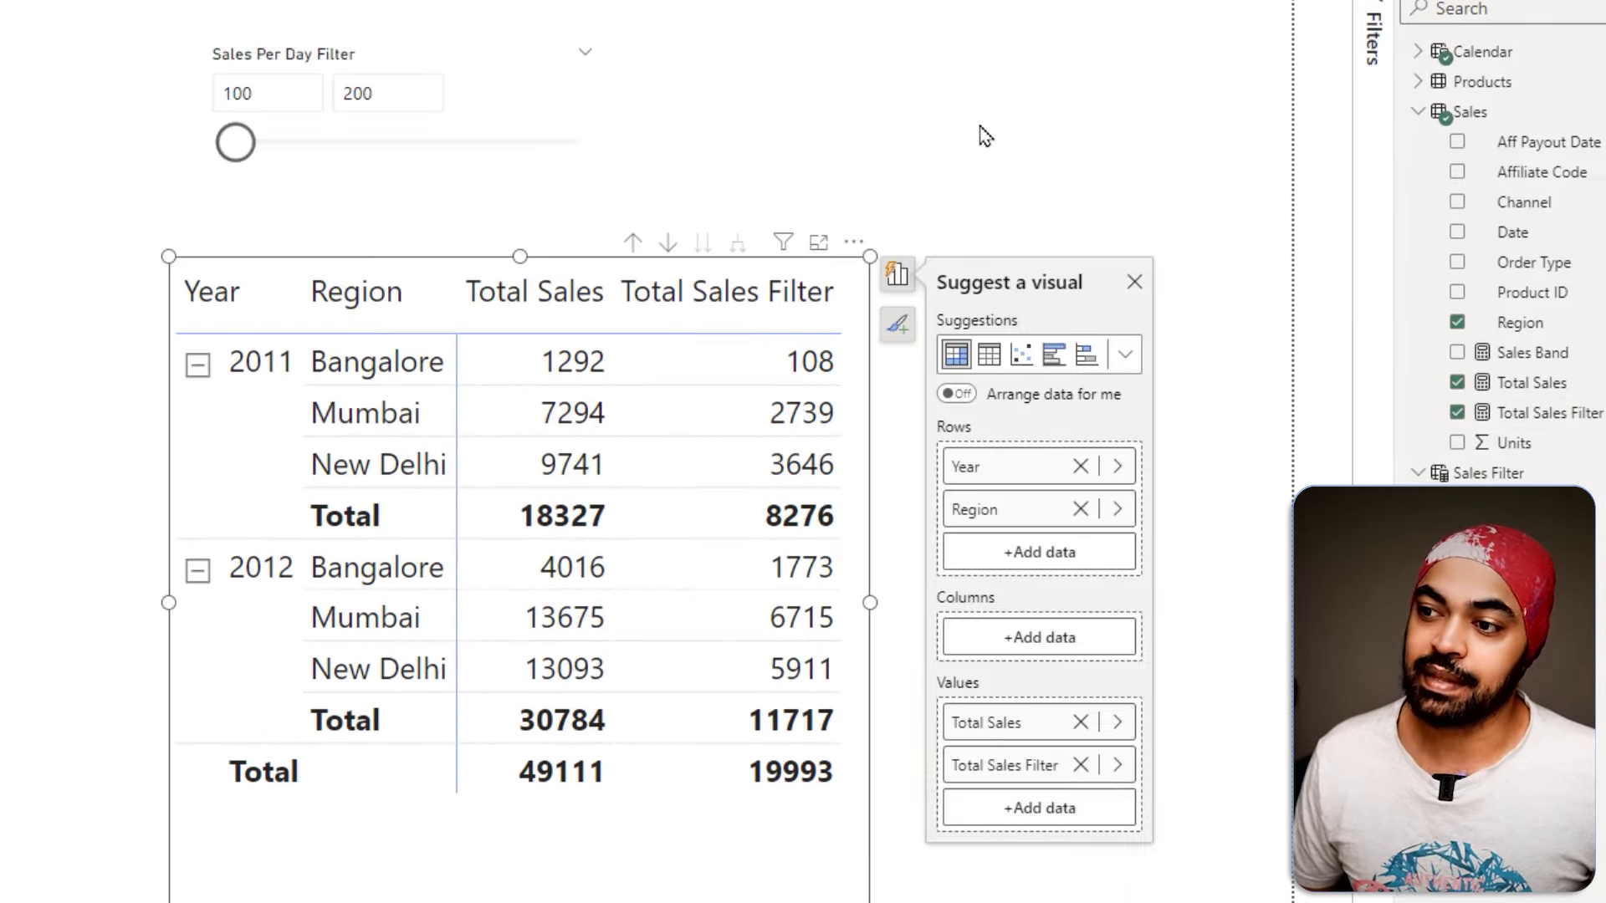
pyautogui.click(985, 137)
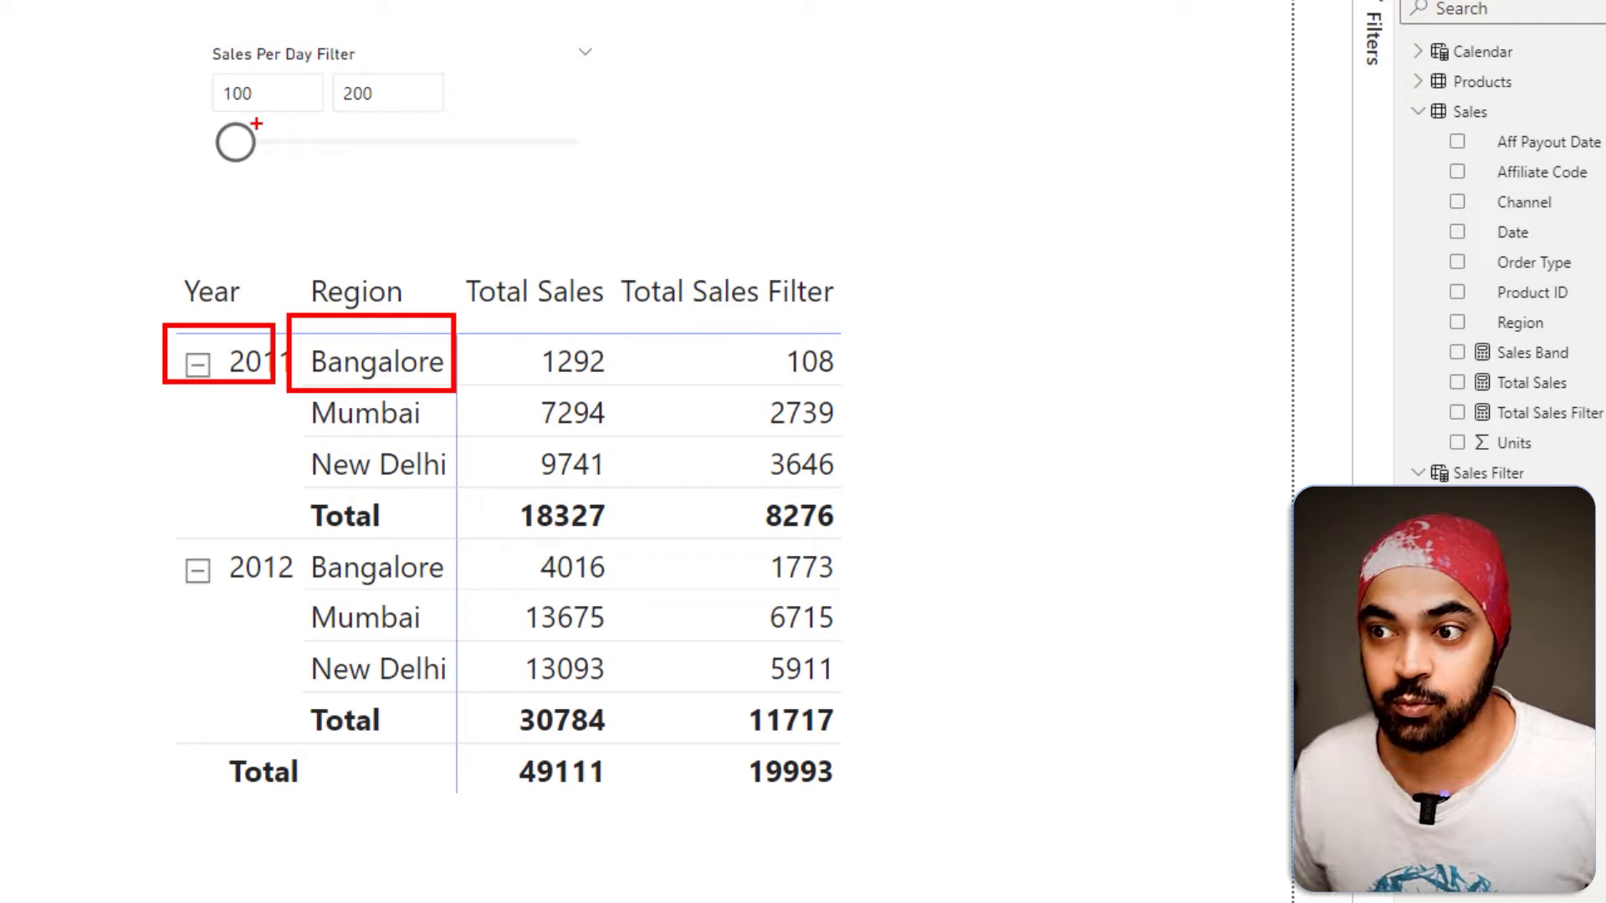
pyautogui.moveTo(277, 114); pyautogui.dragTo(282, 106)
pyautogui.moveTo(384, 119); pyautogui.dragTo(404, 107)
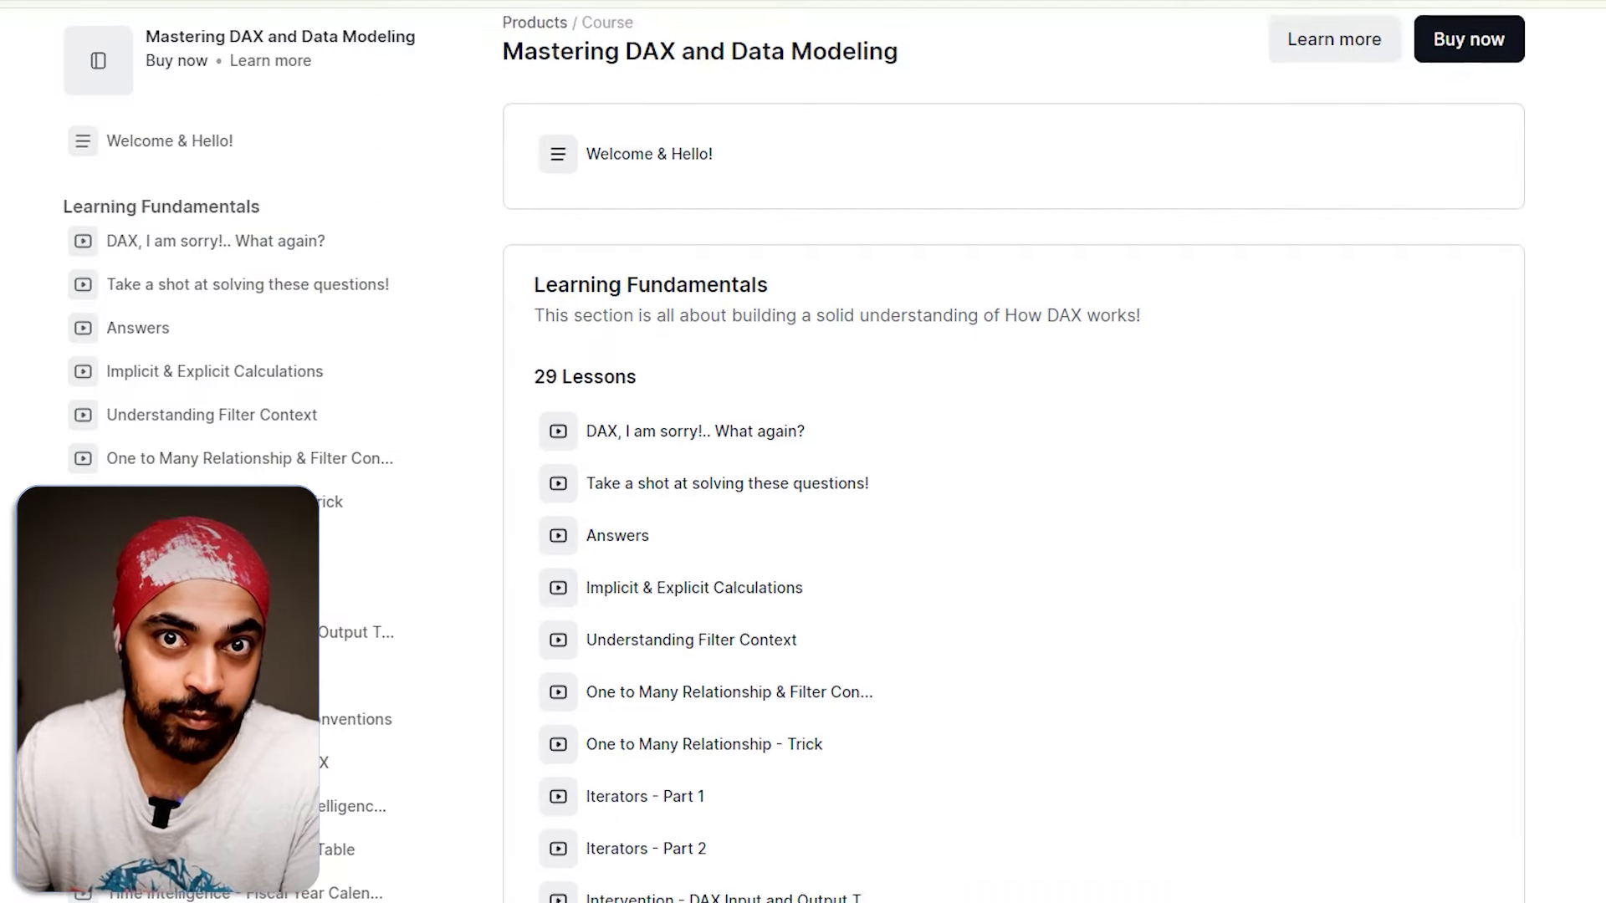
pyautogui.scroll(-3, 1014, 501)
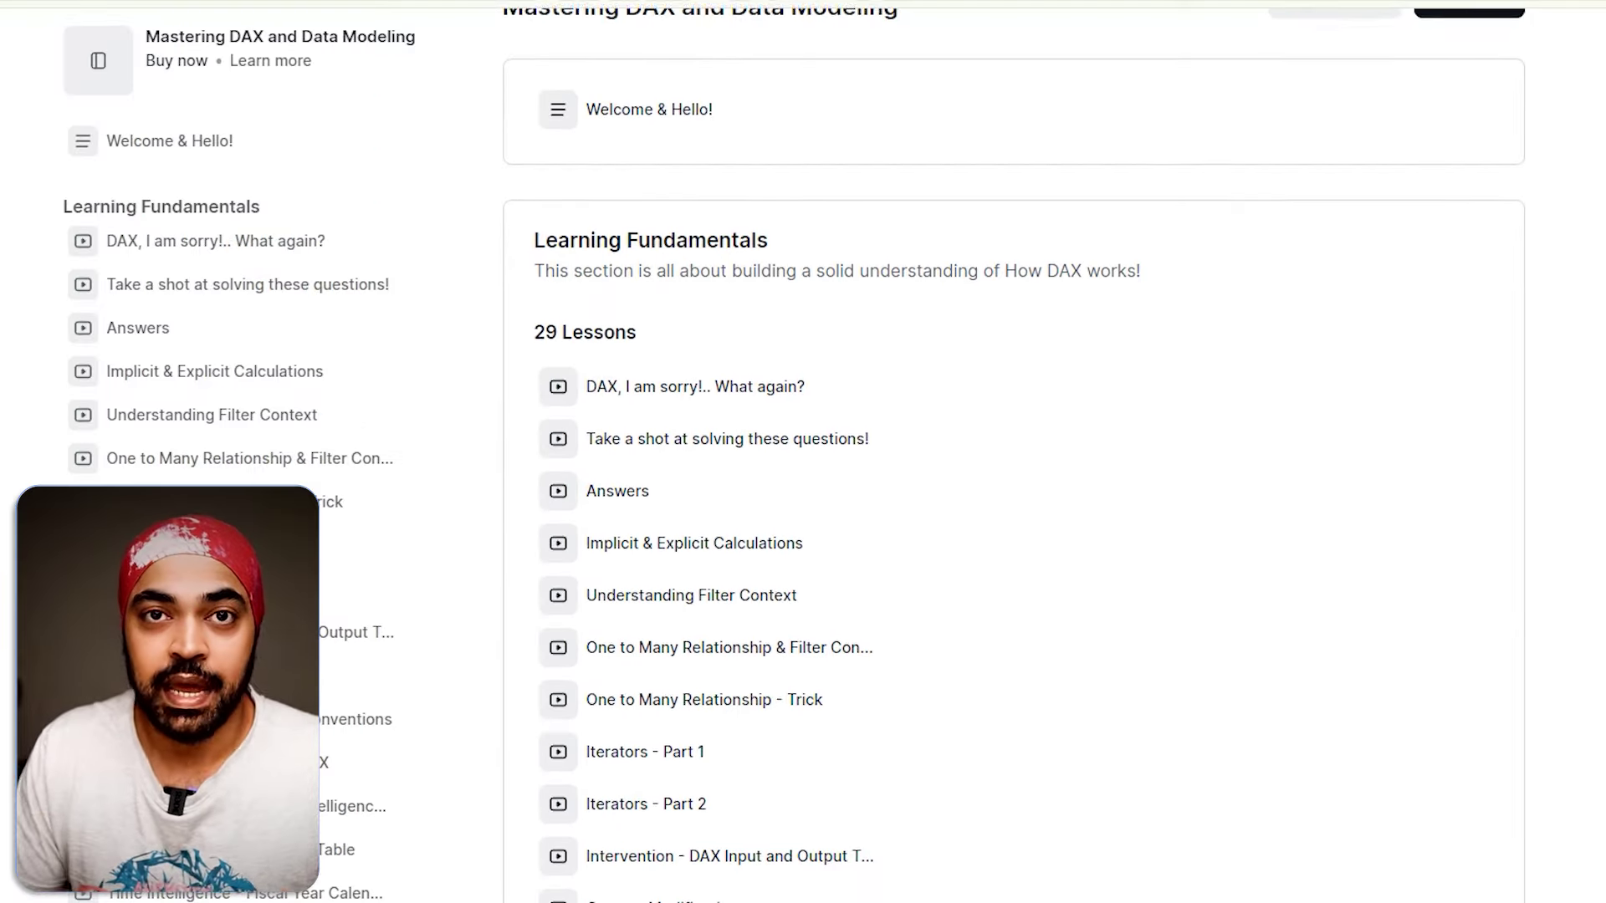
pyautogui.scroll(-2, 1013, 501)
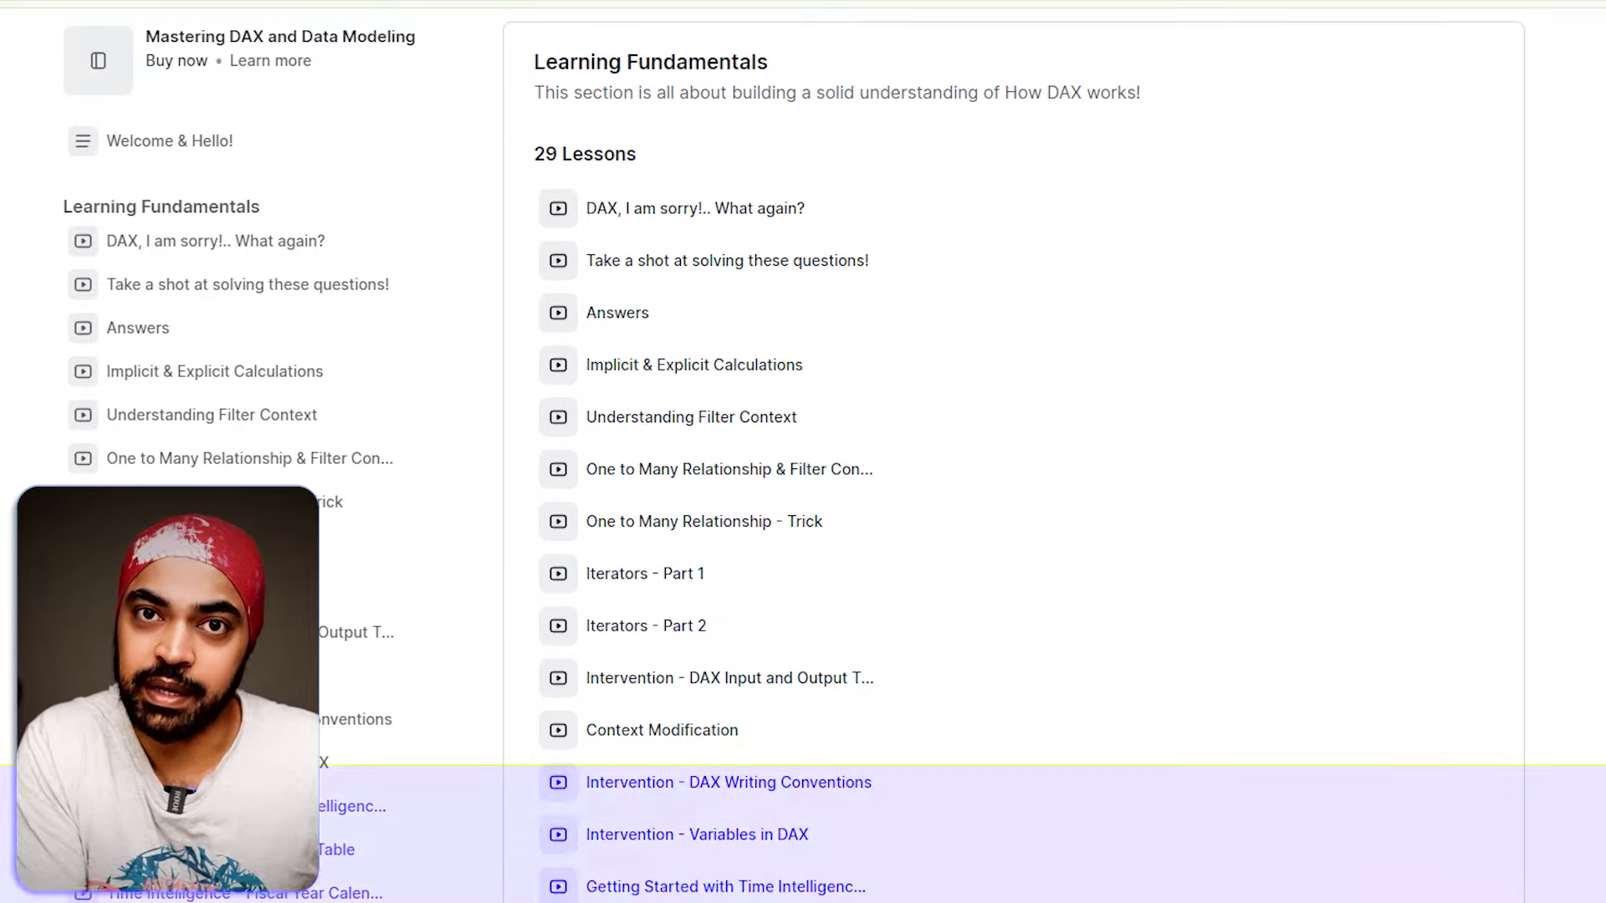
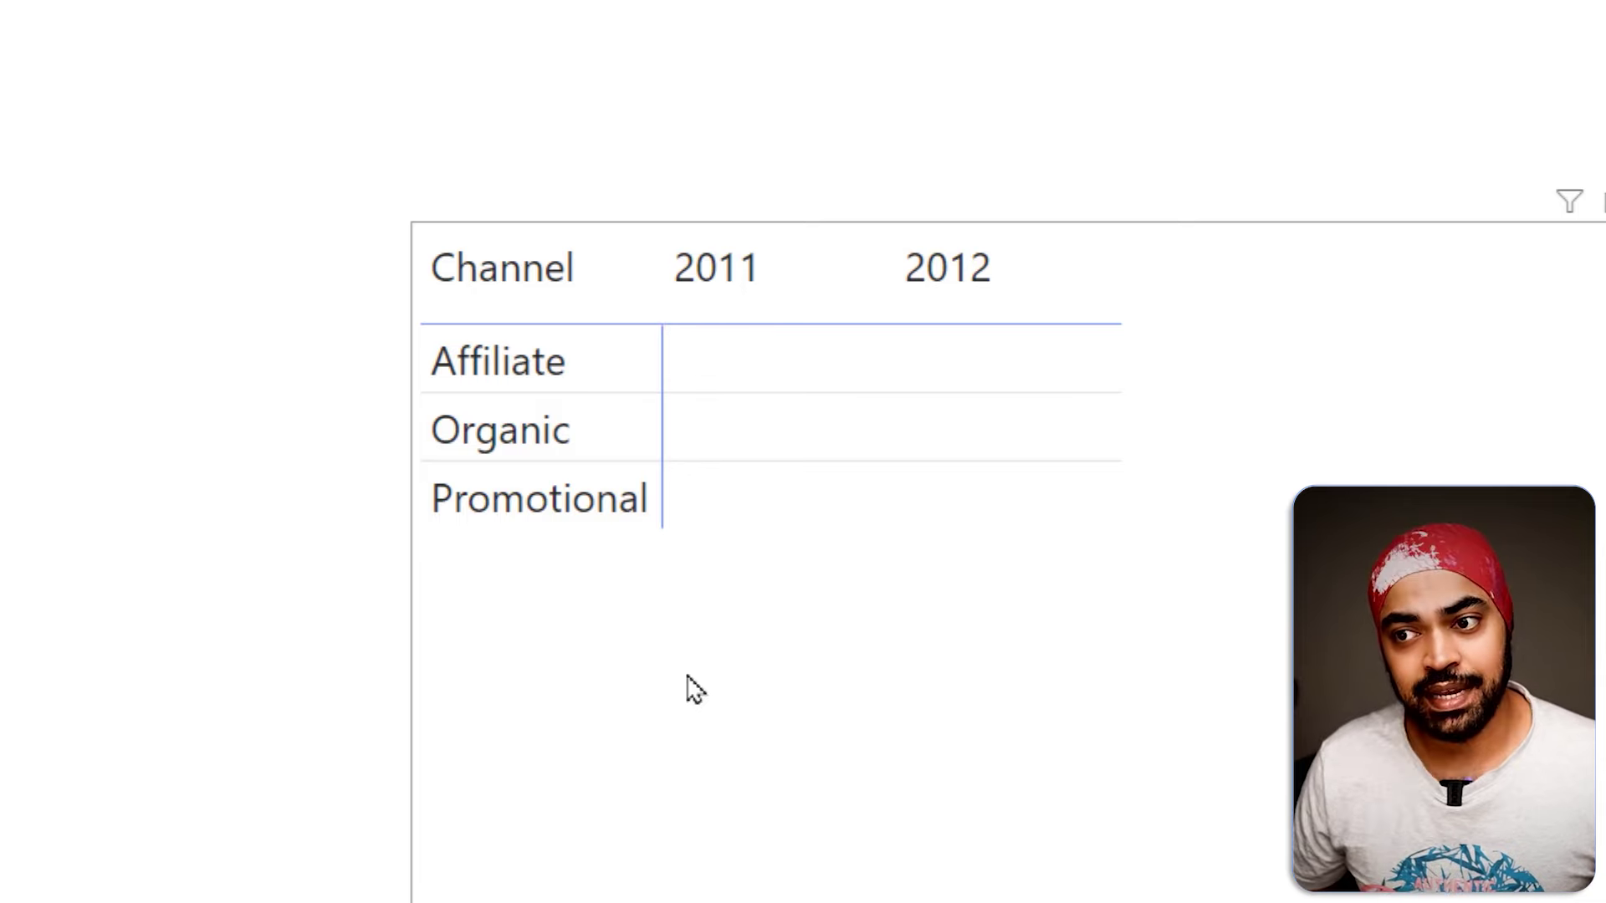
pyautogui.click(425, 488)
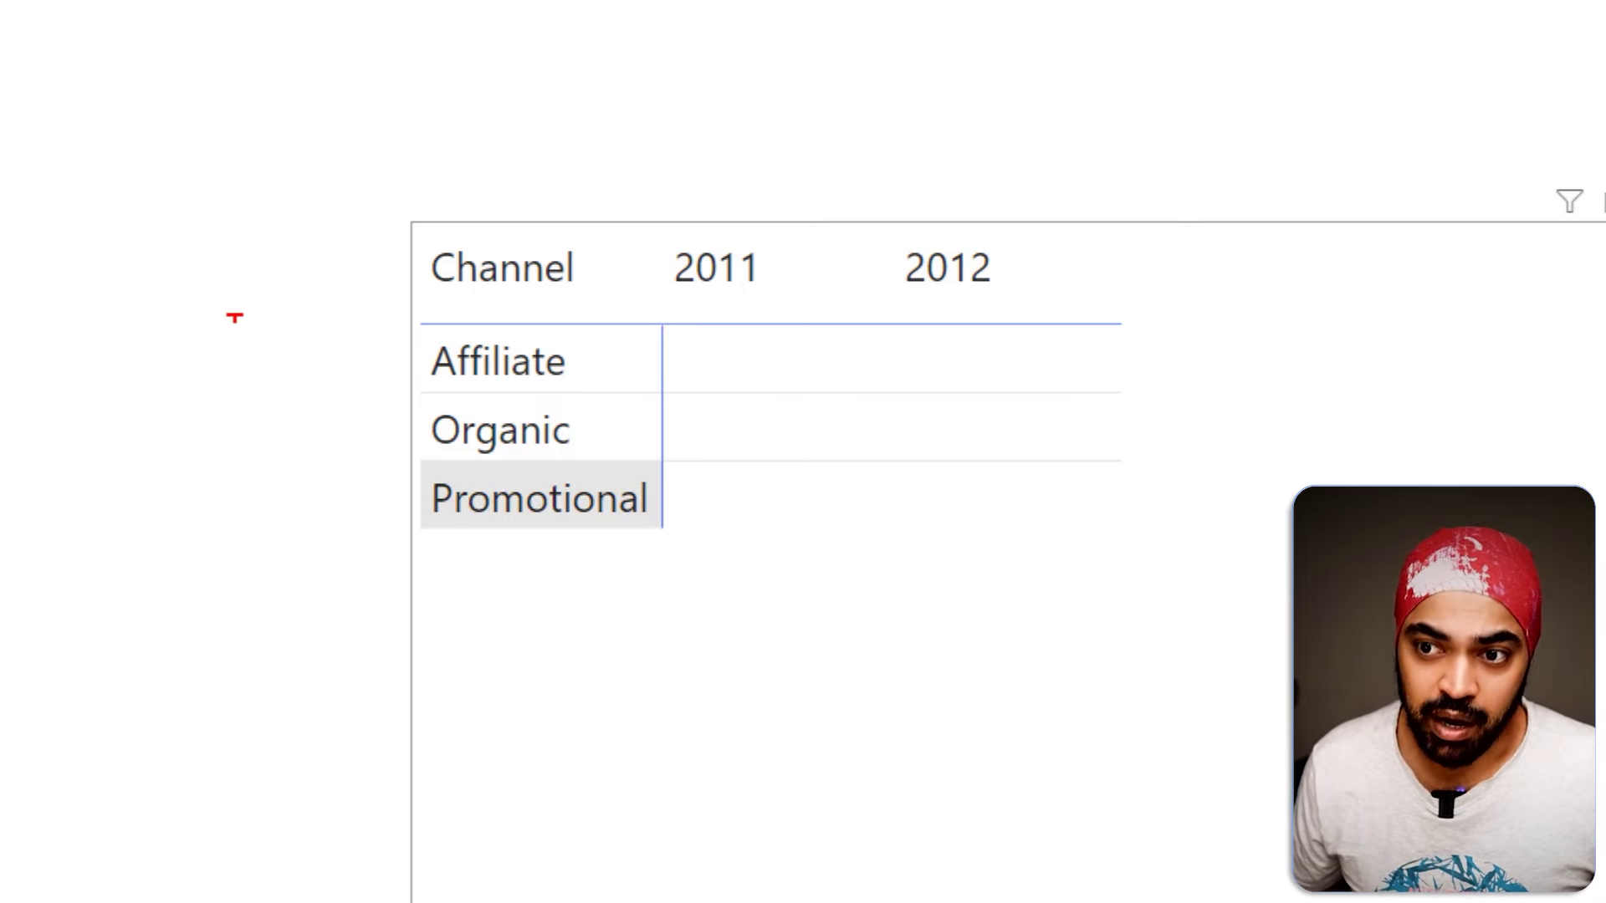
pyautogui.moveTo(195, 321)
pyautogui.mouseDown()
pyautogui.moveTo(219, 339)
pyautogui.moveTo(197, 317)
pyautogui.mouseUp()
pyautogui.moveTo(238, 344)
pyautogui.mouseDown()
pyautogui.moveTo(280, 341)
pyautogui.moveTo(316, 365)
pyautogui.moveTo(350, 343)
pyautogui.moveTo(336, 311)
pyautogui.mouseUp()
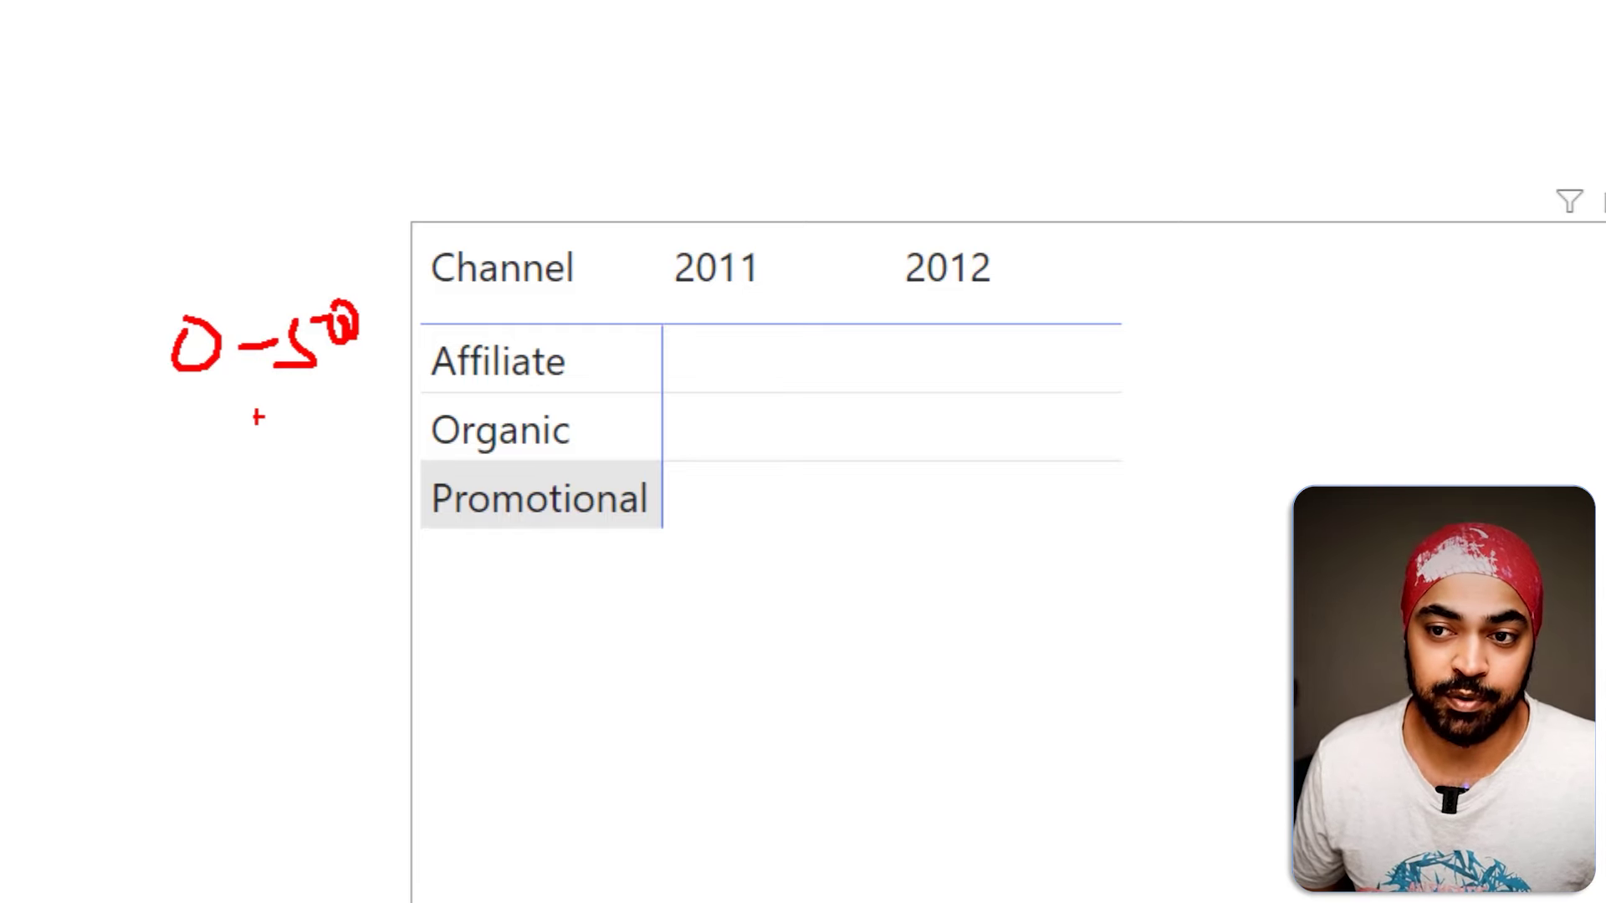
pyautogui.moveTo(137, 424)
pyautogui.mouseDown()
pyautogui.moveTo(165, 460)
pyautogui.moveTo(151, 417)
pyautogui.moveTo(178, 448)
pyautogui.moveTo(215, 422)
pyautogui.moveTo(311, 413)
pyautogui.moveTo(311, 396)
pyautogui.moveTo(335, 419)
pyautogui.moveTo(404, 401)
pyautogui.mouseUp()
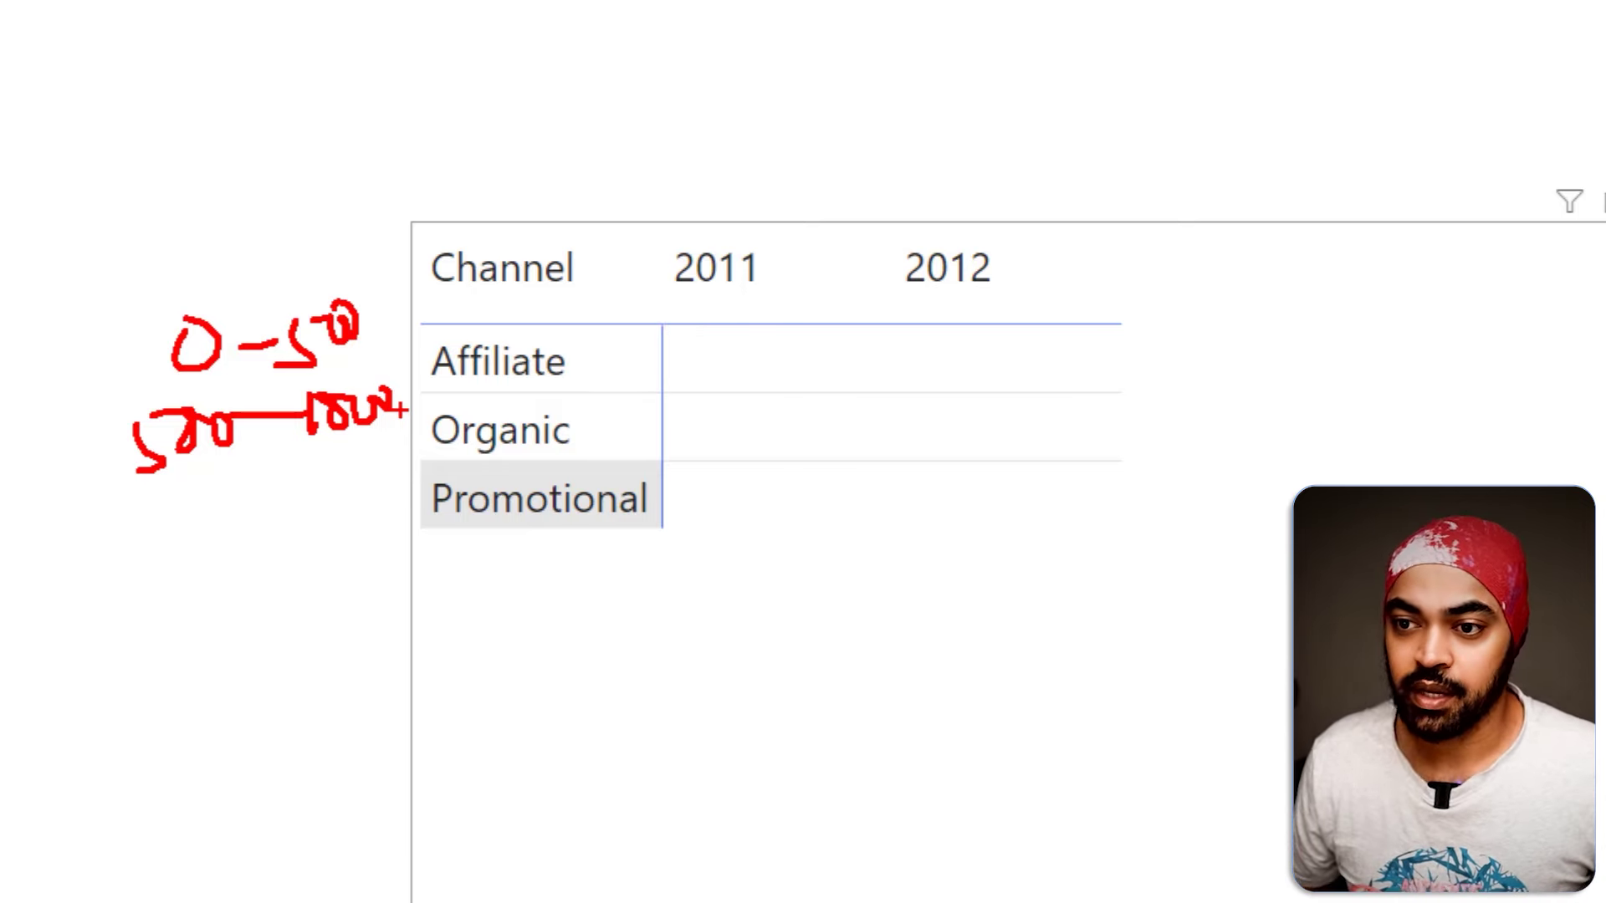
pyautogui.moveTo(123, 291)
pyautogui.mouseDown()
pyautogui.moveTo(222, 326)
pyautogui.moveTo(419, 373)
pyautogui.mouseUp()
pyautogui.moveTo(100, 386); pyautogui.dragTo(412, 483)
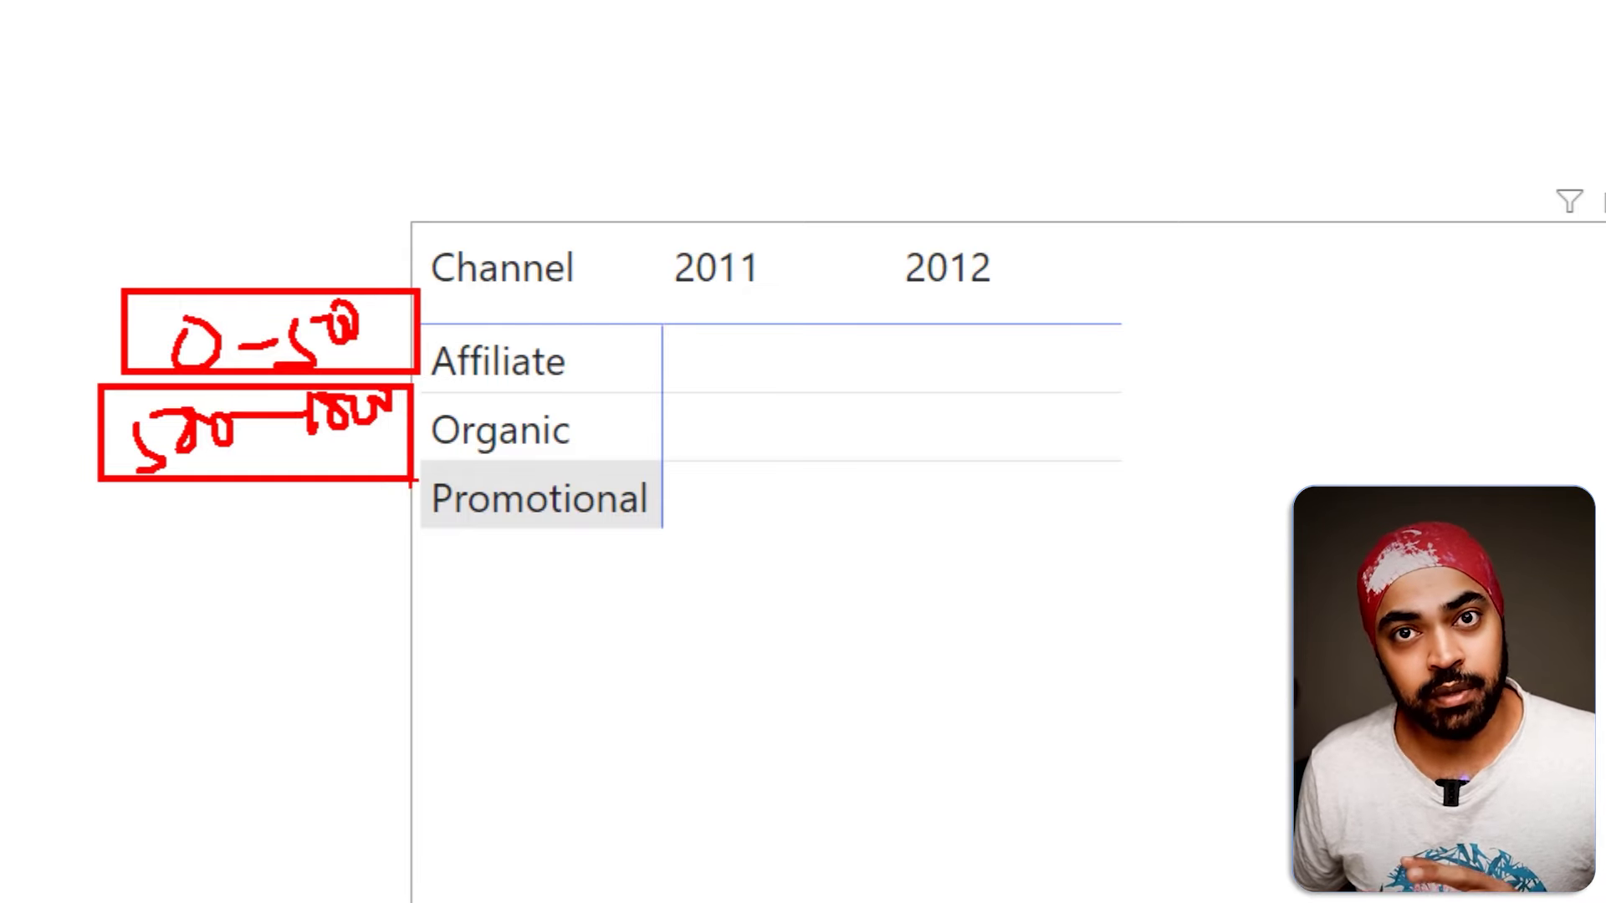
pyautogui.moveTo(268, 203)
pyautogui.mouseDown()
pyautogui.moveTo(270, 263)
pyautogui.moveTo(256, 256)
pyautogui.moveTo(289, 246)
pyautogui.mouseUp()
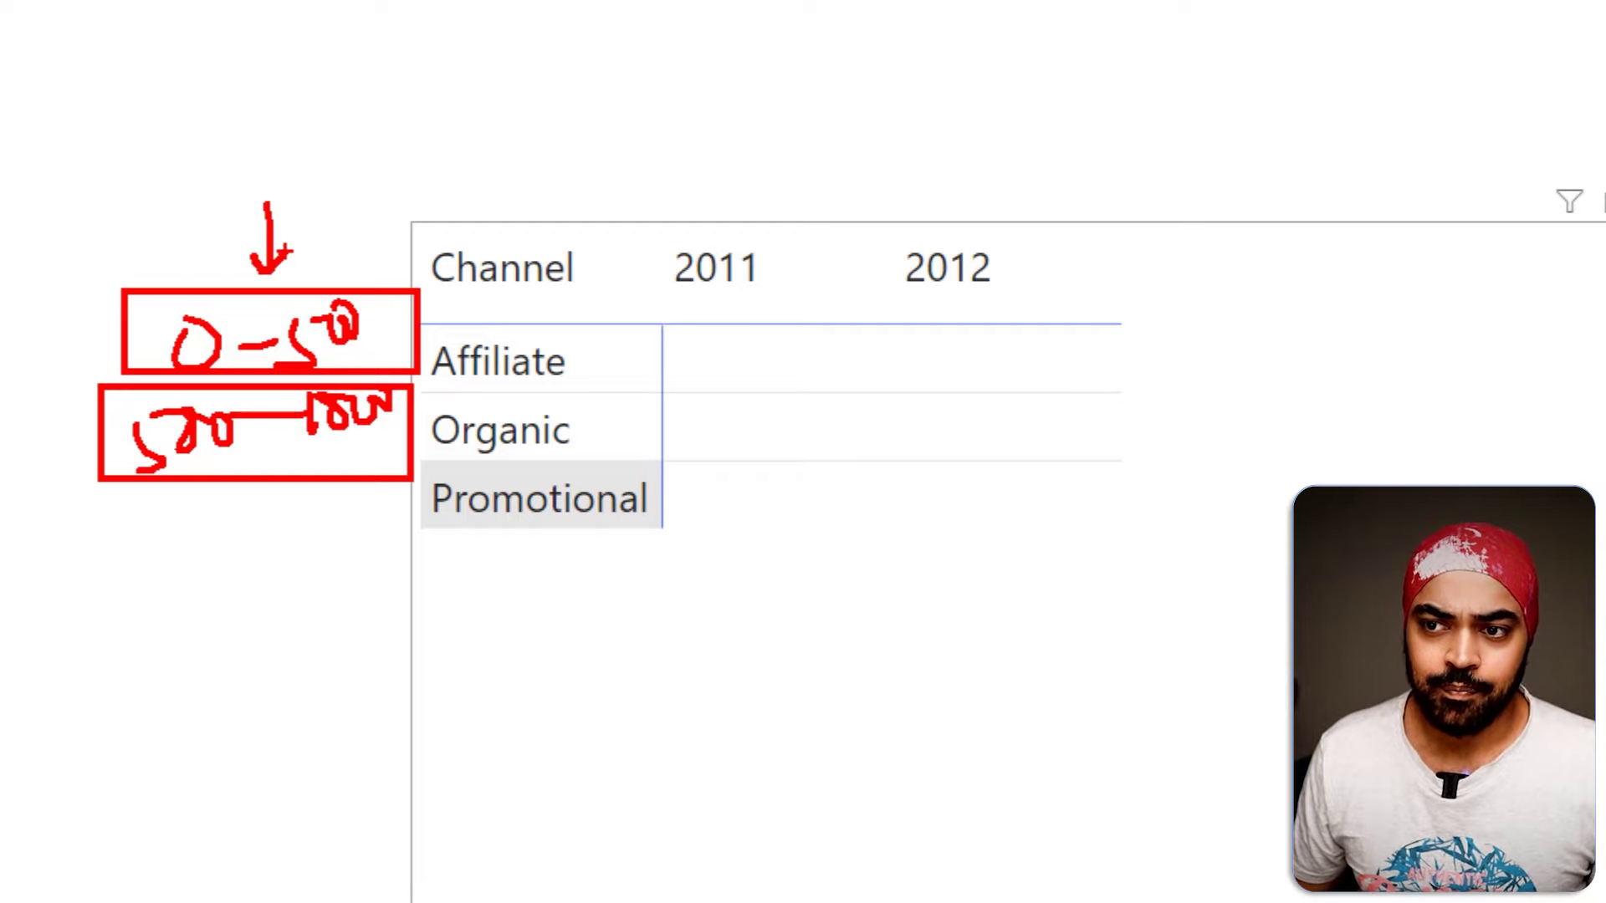
pyautogui.moveTo(751, 219)
pyautogui.mouseDown()
pyautogui.moveTo(765, 241)
pyautogui.moveTo(793, 189)
pyautogui.mouseUp()
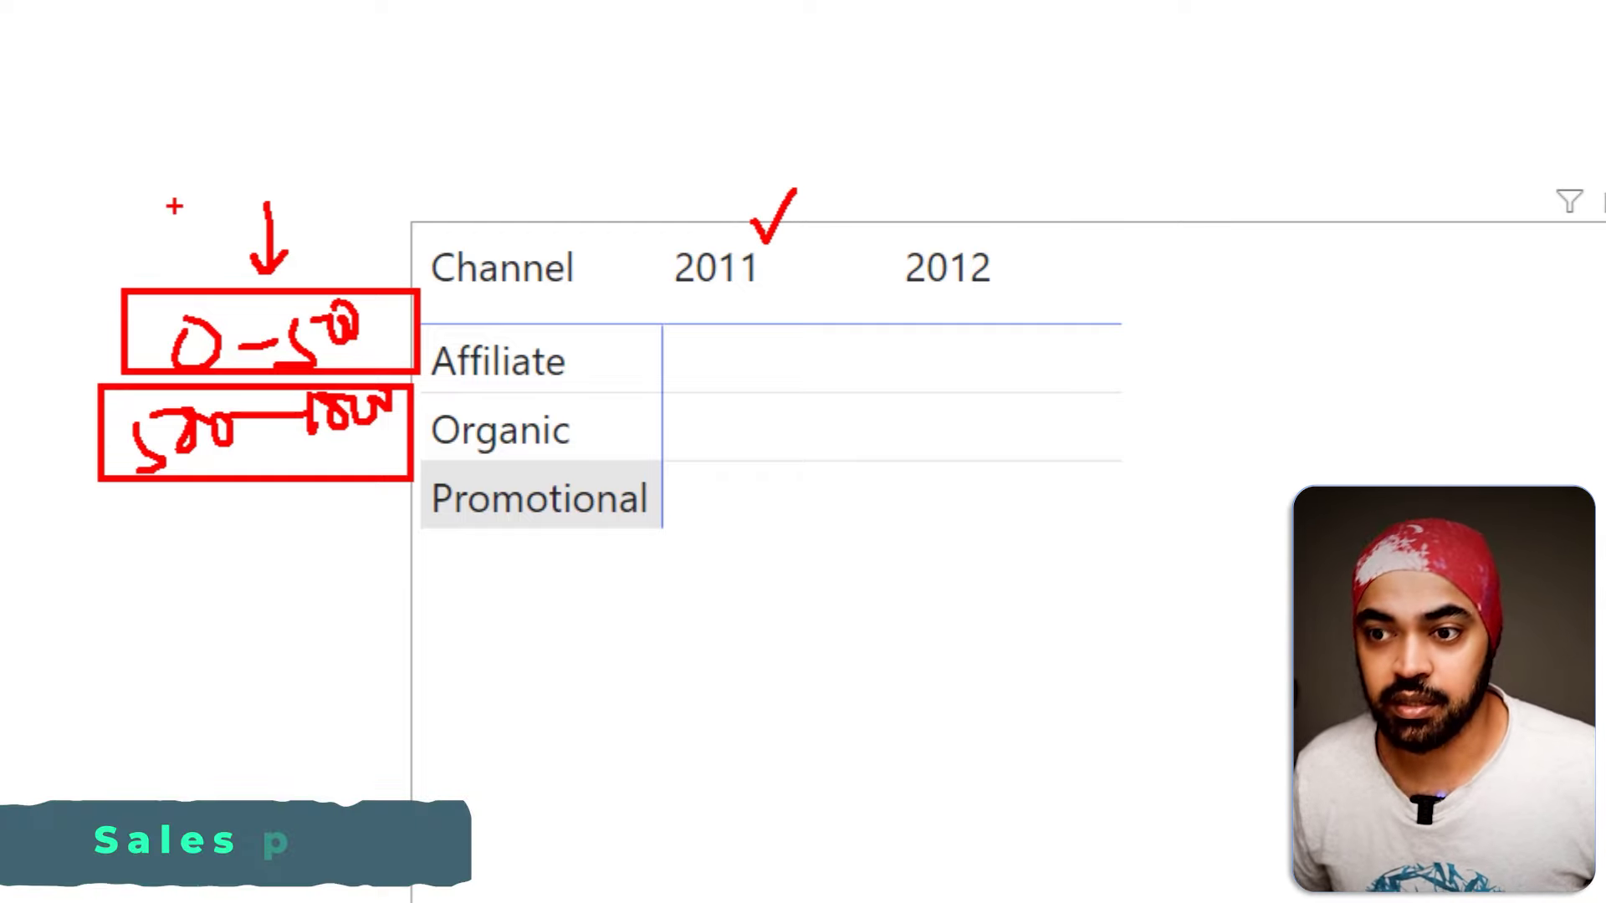
pyautogui.moveTo(154, 204)
pyautogui.mouseDown()
pyautogui.moveTo(160, 265)
pyautogui.moveTo(180, 238)
pyautogui.mouseUp()
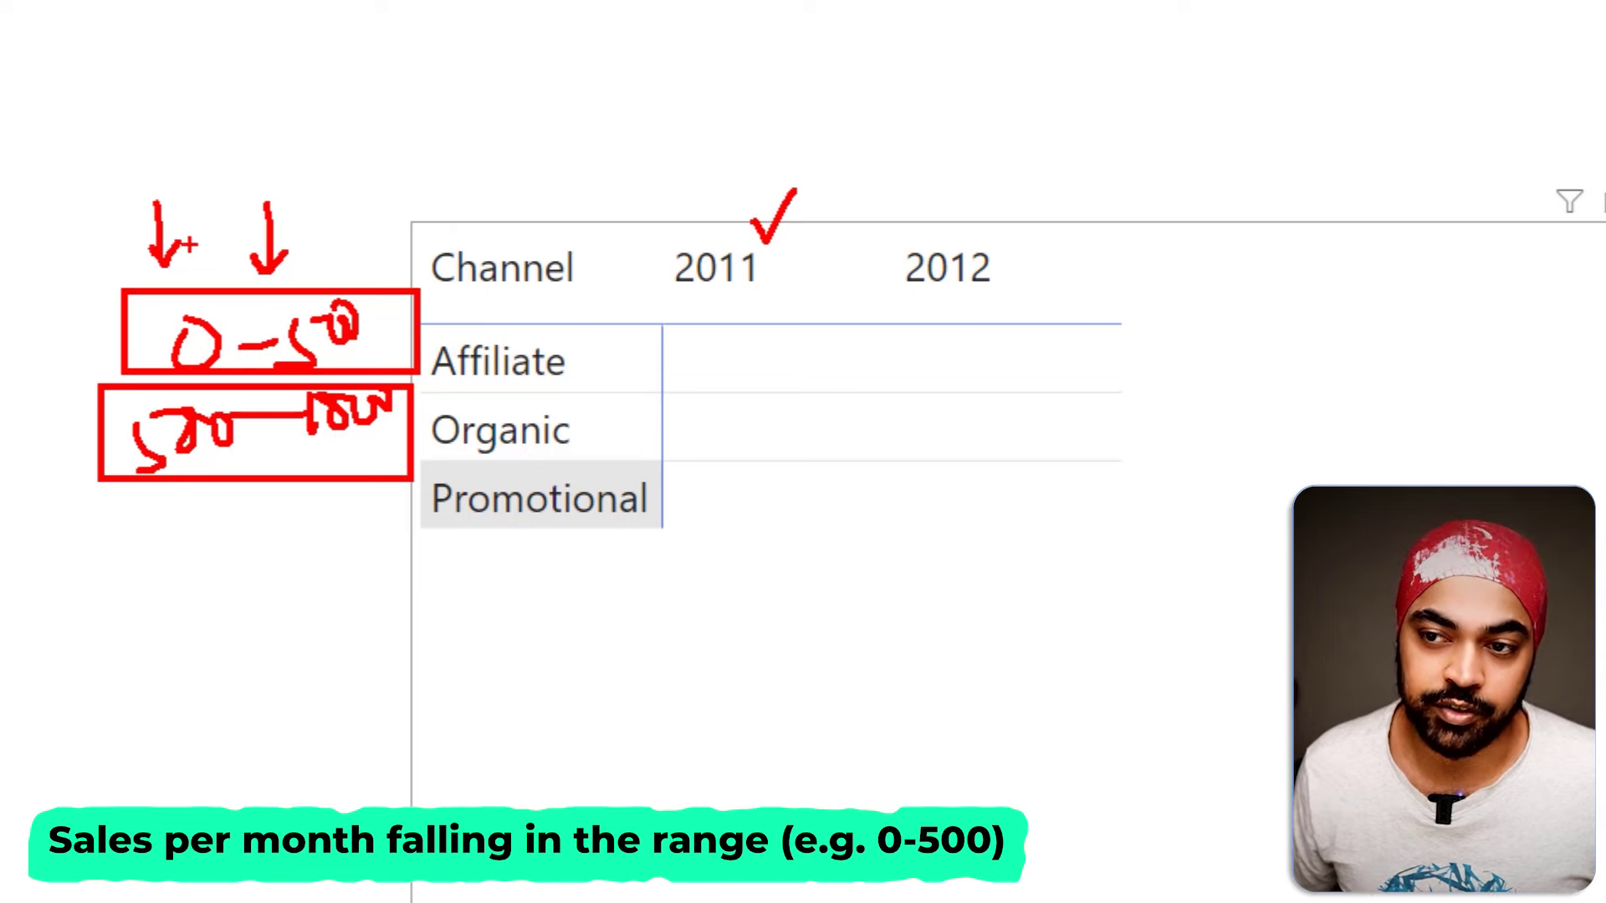
pyautogui.moveTo(22, 332)
pyautogui.mouseDown()
pyautogui.moveTo(86, 331)
pyautogui.moveTo(60, 358)
pyautogui.mouseUp()
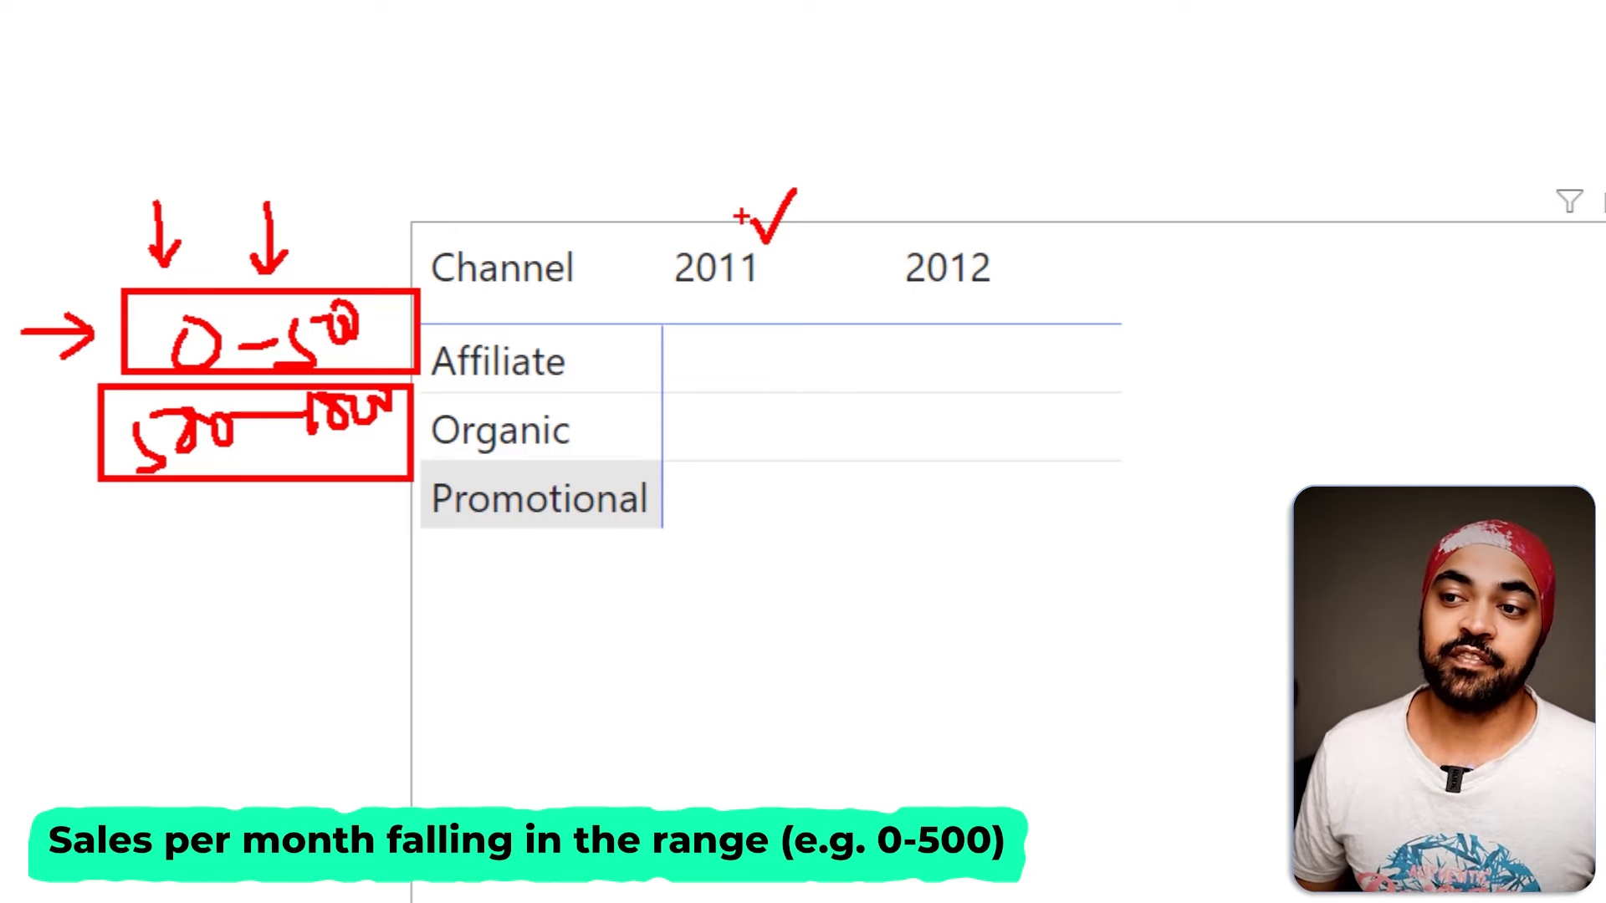
pyautogui.moveTo(737, 218); pyautogui.dragTo(811, 189)
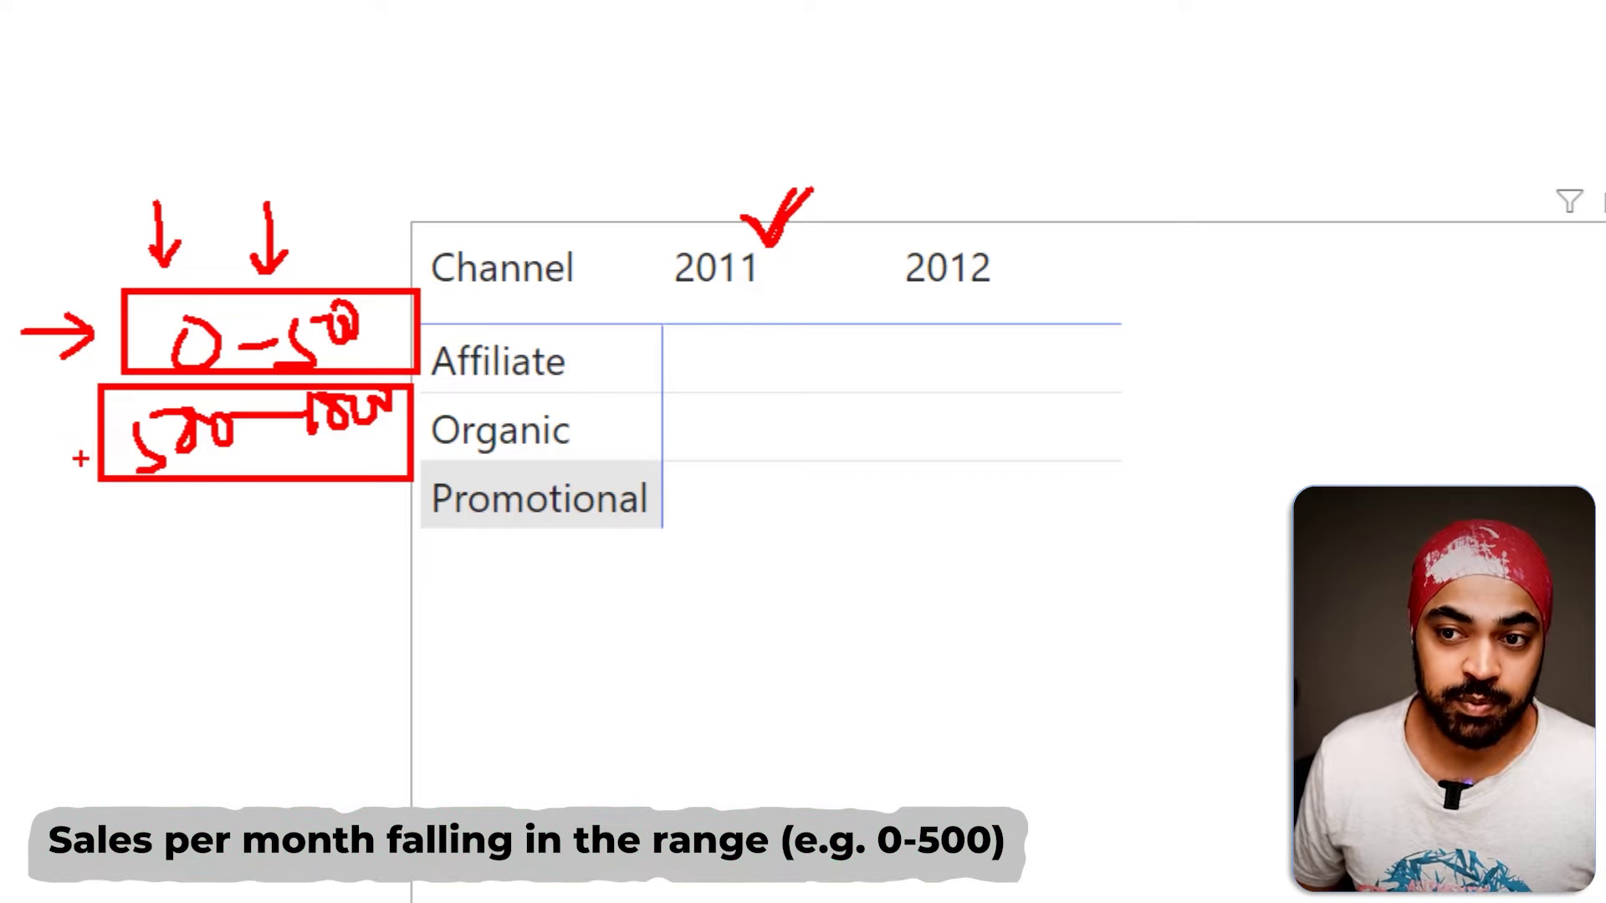
pyautogui.moveTo(16, 437)
pyautogui.mouseDown()
pyautogui.moveTo(98, 436)
pyautogui.moveTo(77, 460)
pyautogui.mouseUp()
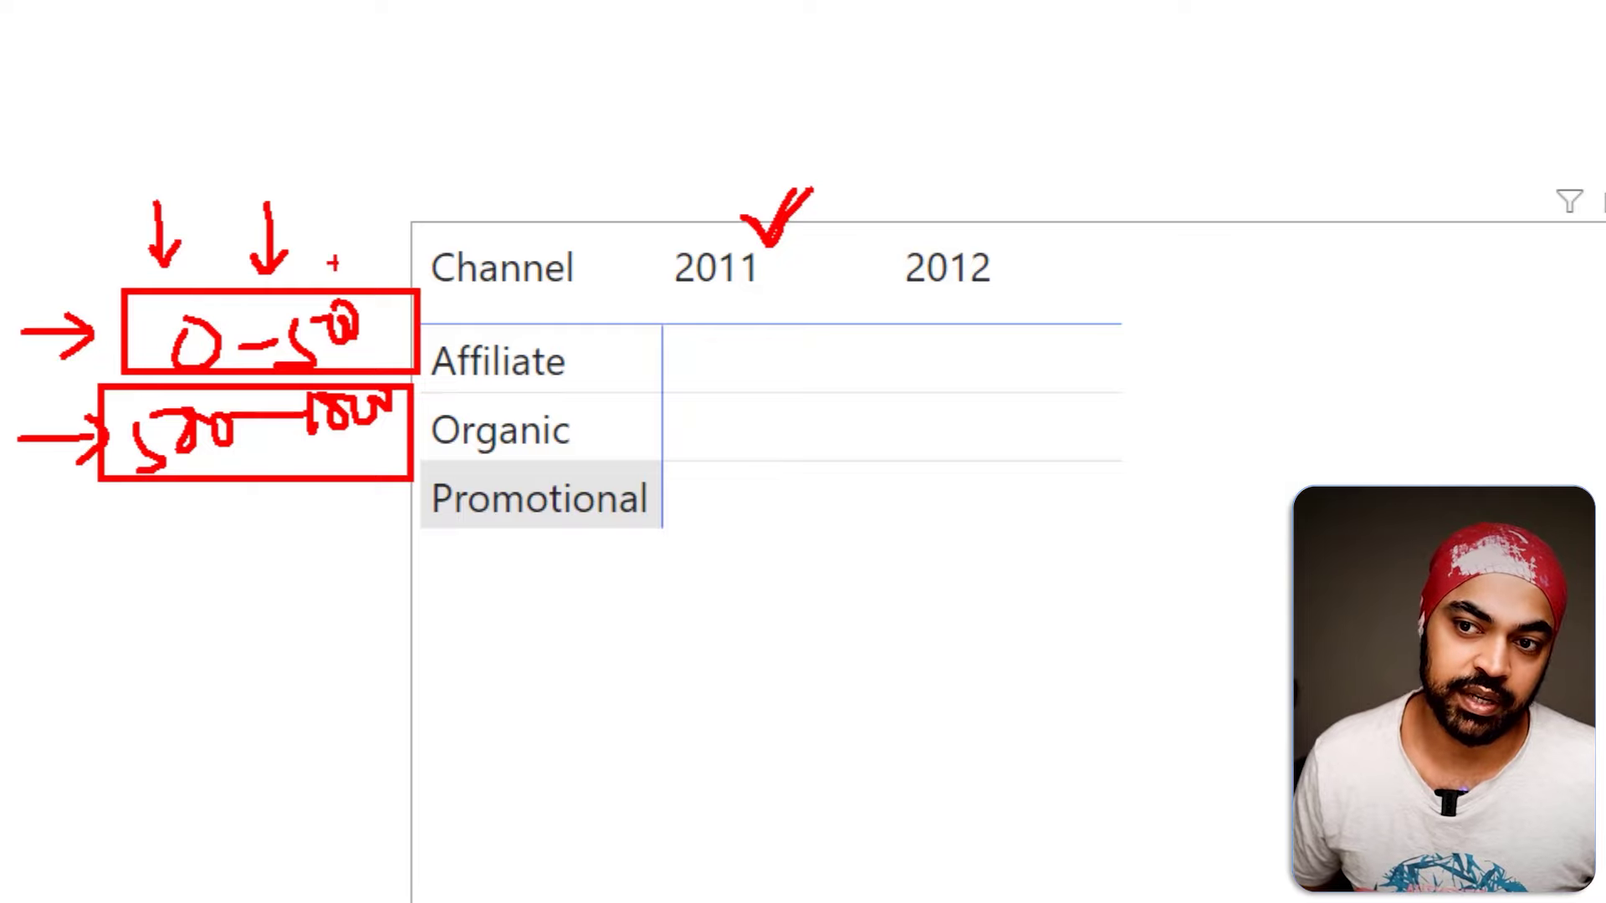
pyautogui.moveTo(365, 188)
pyautogui.mouseDown()
pyautogui.moveTo(366, 280)
pyautogui.moveTo(383, 272)
pyautogui.mouseUp()
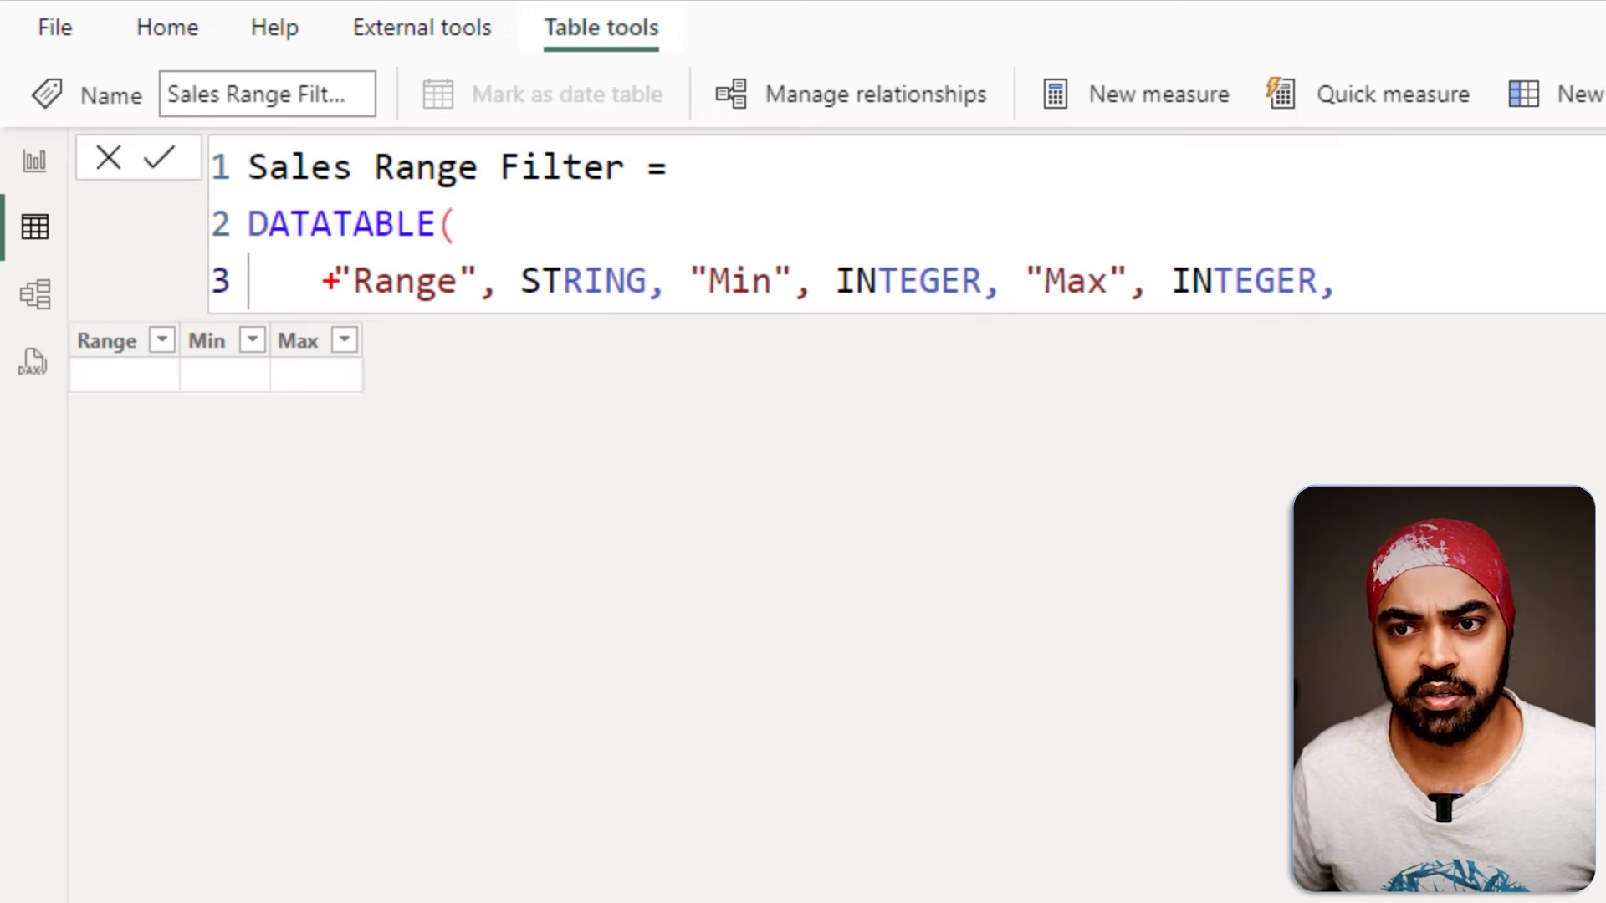
pyautogui.moveTo(214, 257); pyautogui.dragTo(370, 247)
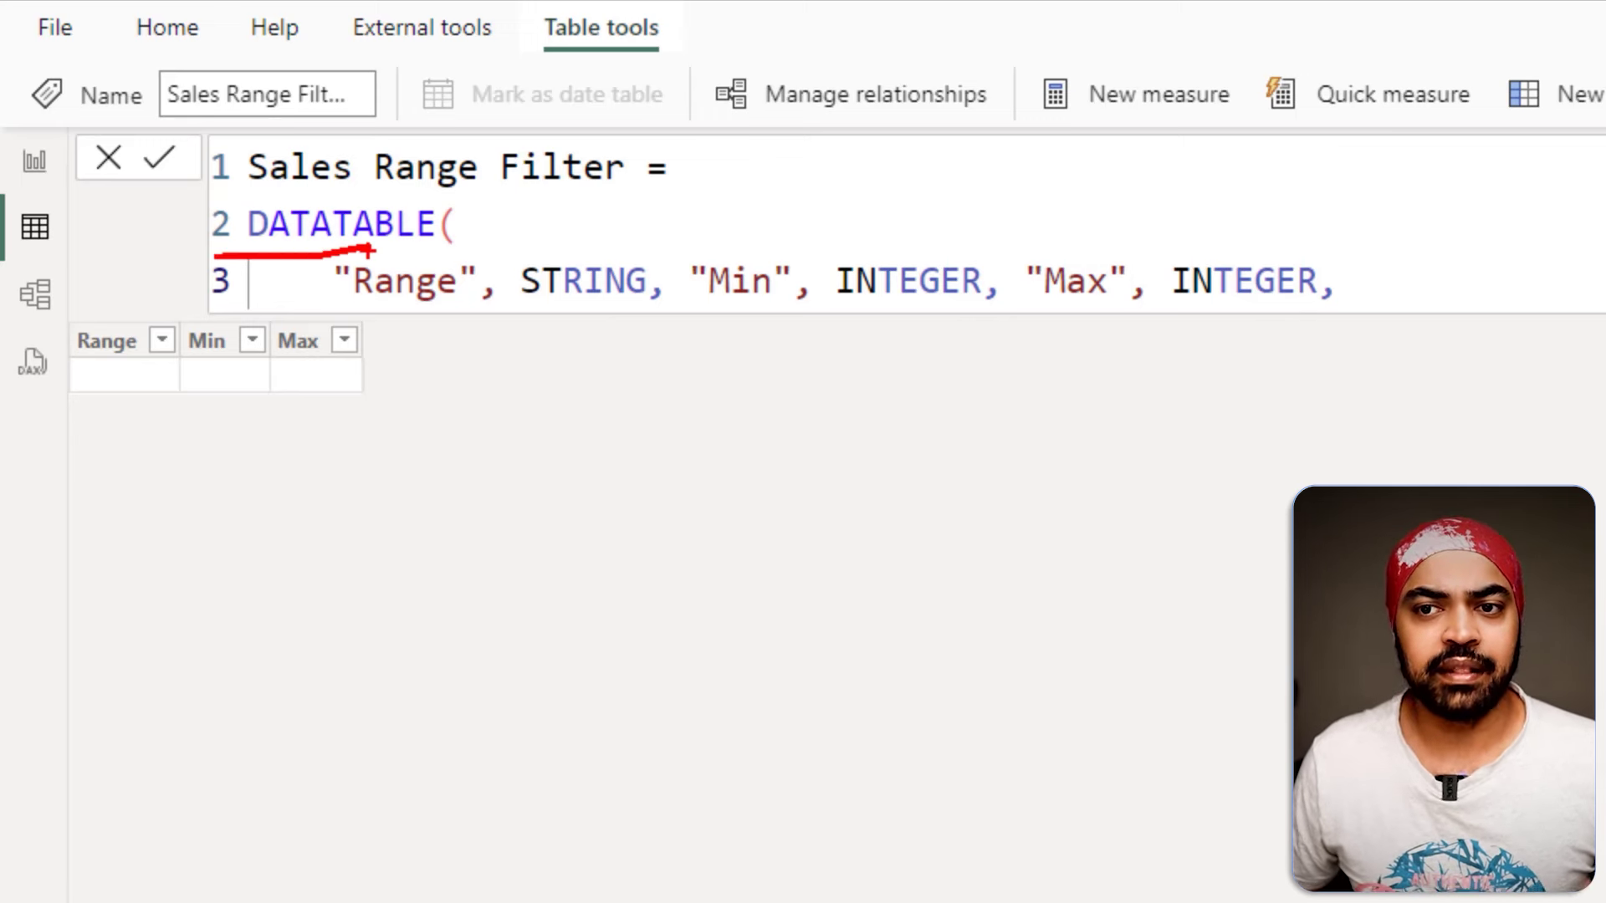
pyautogui.press('Escape')
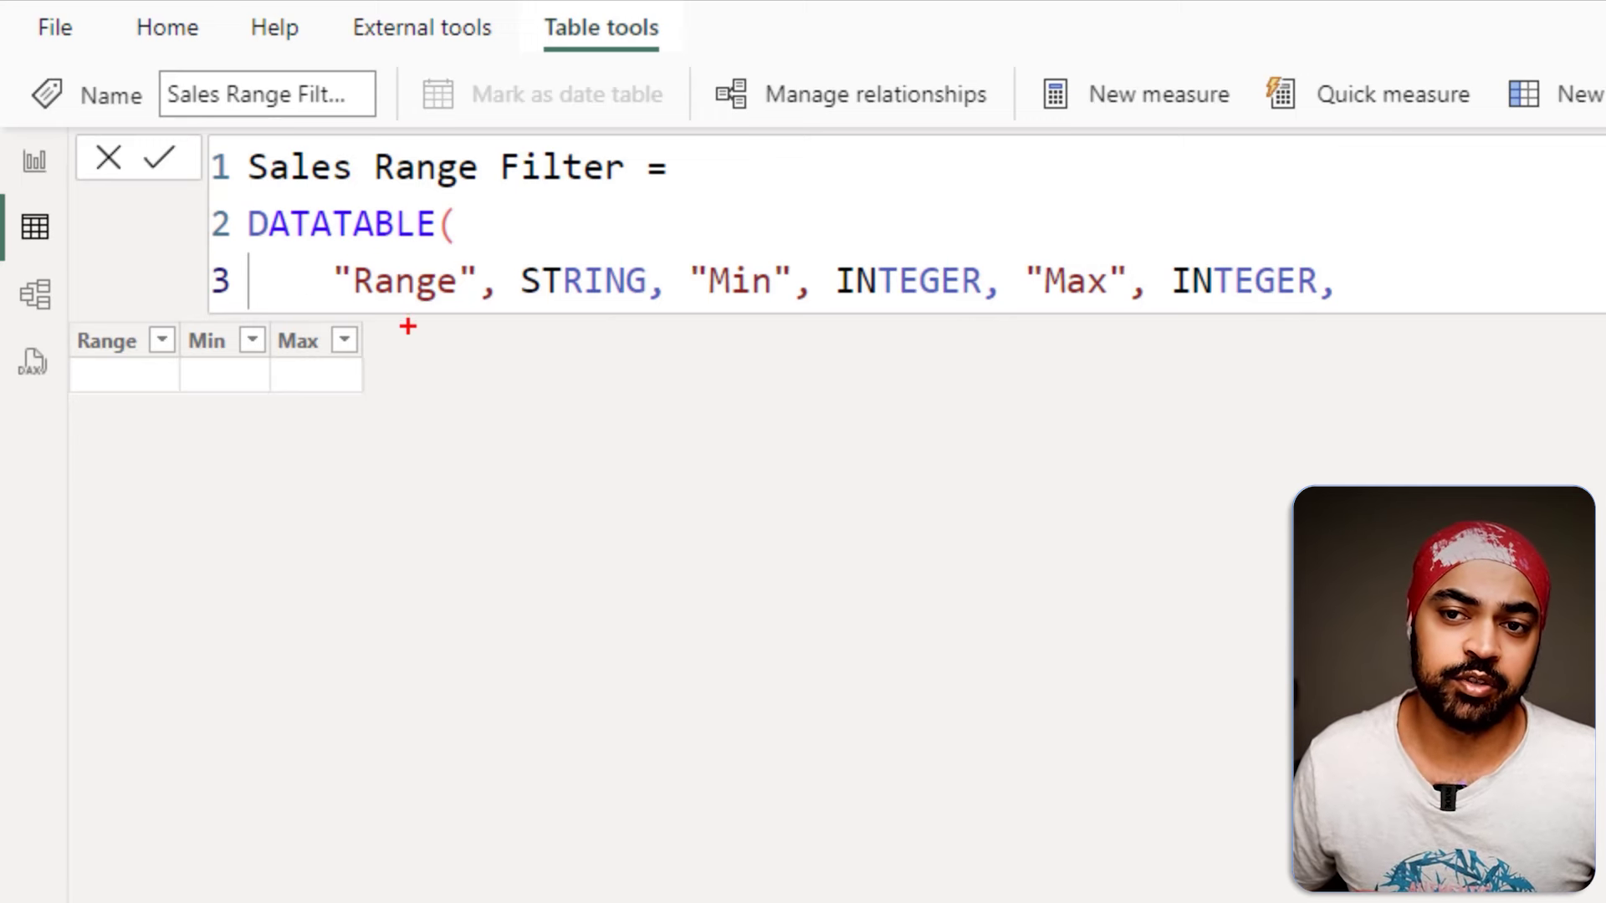
pyautogui.moveTo(409, 372)
pyautogui.mouseDown()
pyautogui.moveTo(409, 318)
pyautogui.moveTo(398, 328)
pyautogui.moveTo(439, 333)
pyautogui.mouseUp()
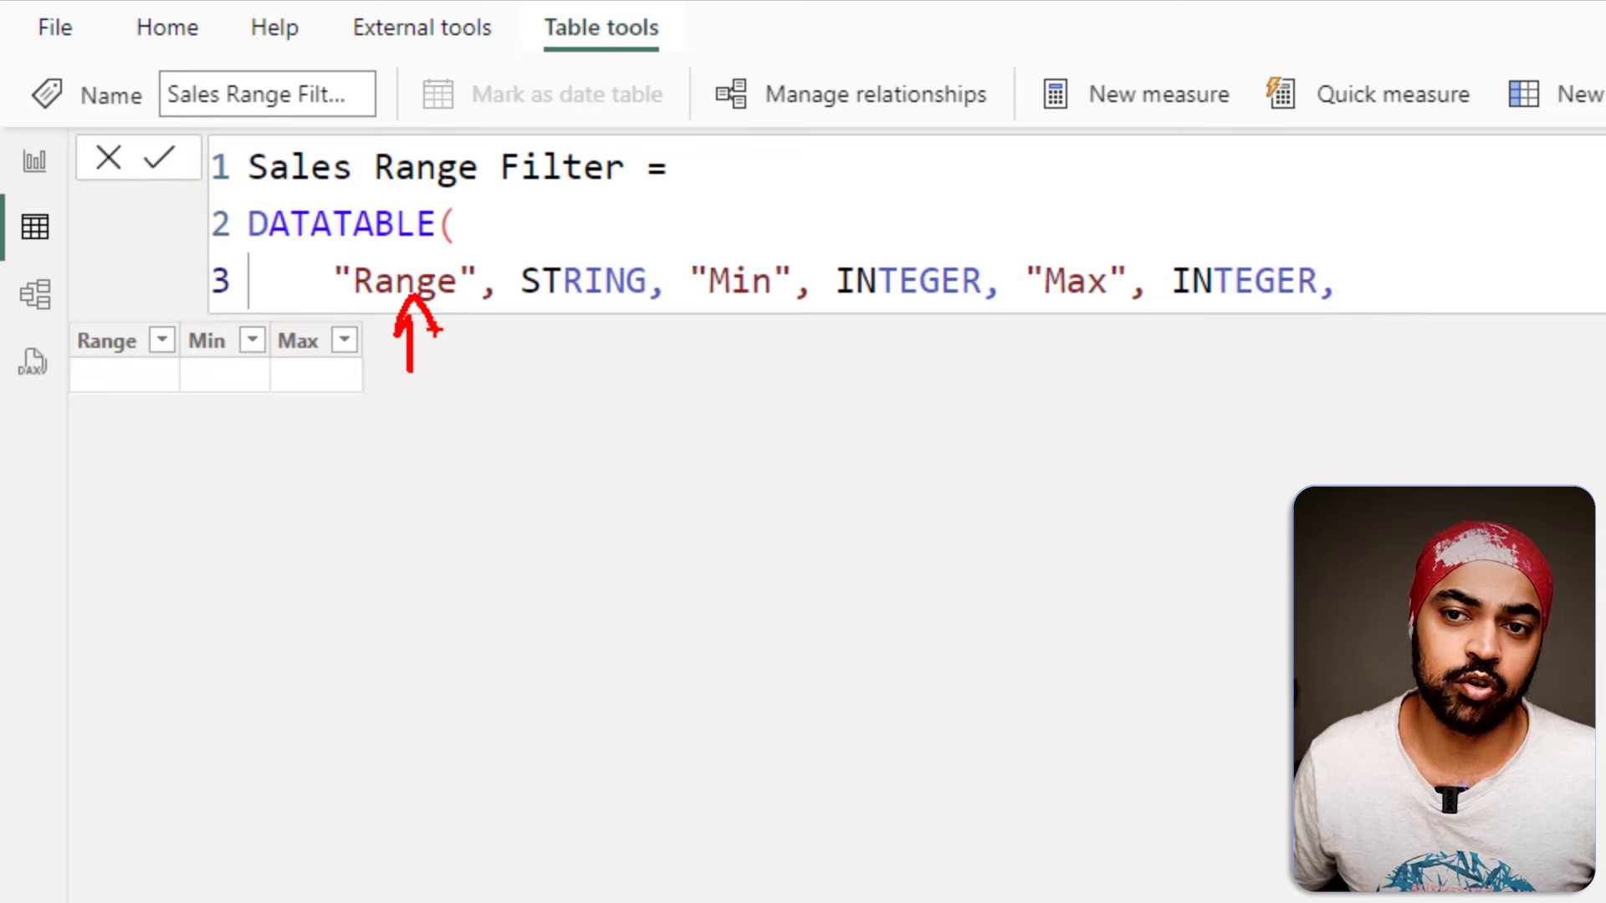
pyautogui.moveTo(584, 317)
pyautogui.mouseDown()
pyautogui.moveTo(590, 360)
pyautogui.moveTo(567, 344)
pyautogui.moveTo(608, 336)
pyautogui.mouseUp()
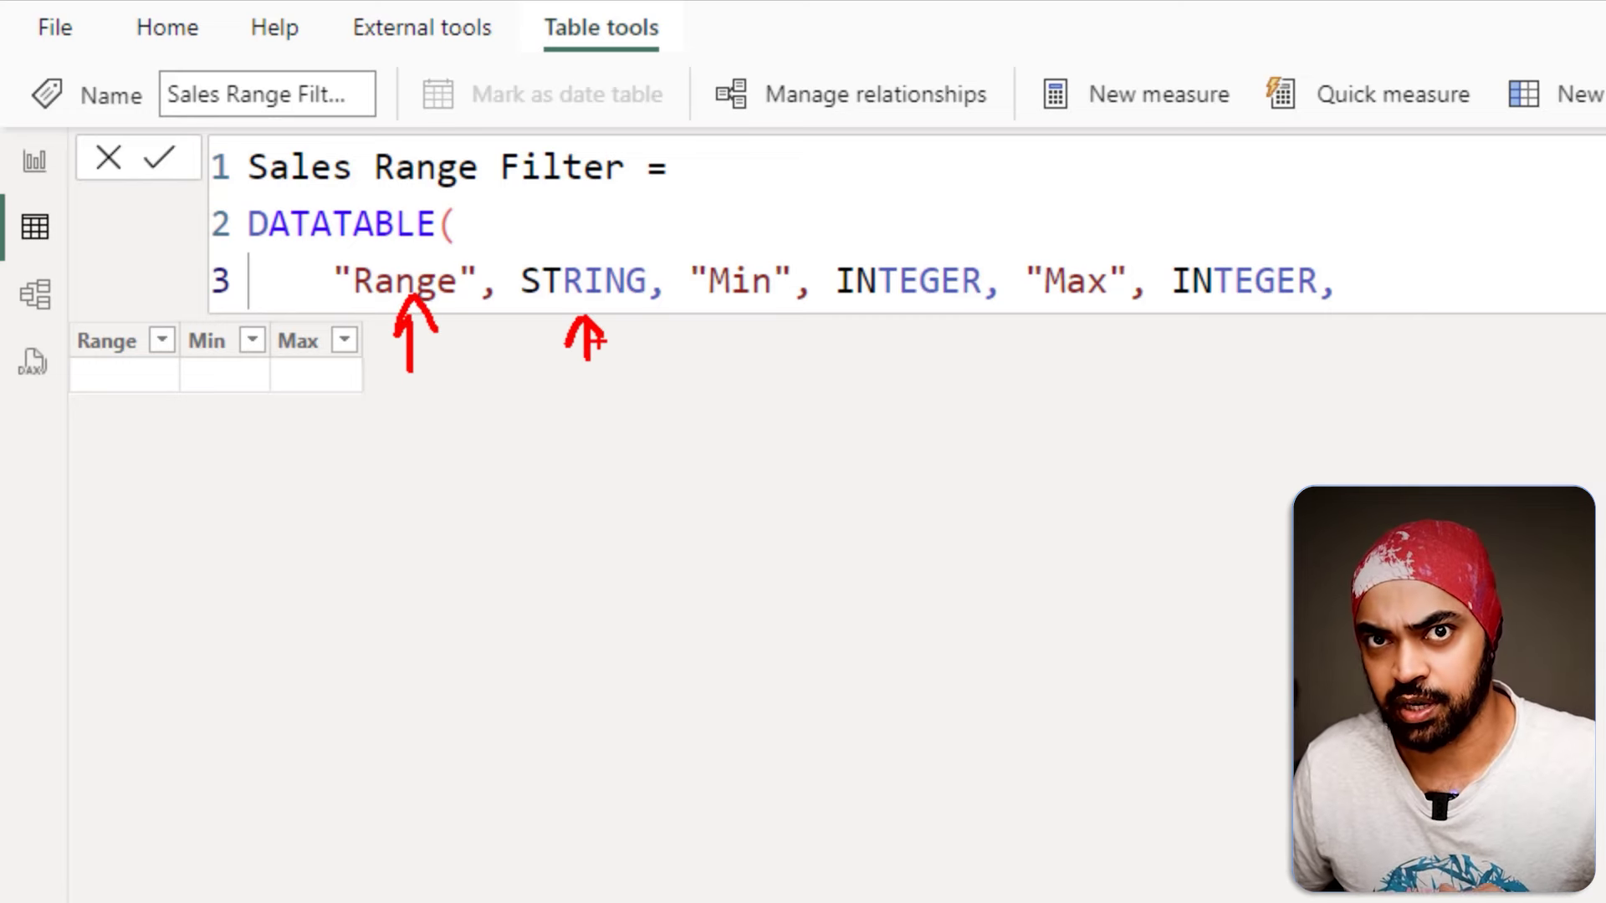
pyautogui.moveTo(756, 378)
pyautogui.mouseDown()
pyautogui.moveTo(753, 312)
pyautogui.moveTo(737, 345)
pyautogui.mouseUp()
pyautogui.moveTo(753, 312); pyautogui.dragTo(770, 341)
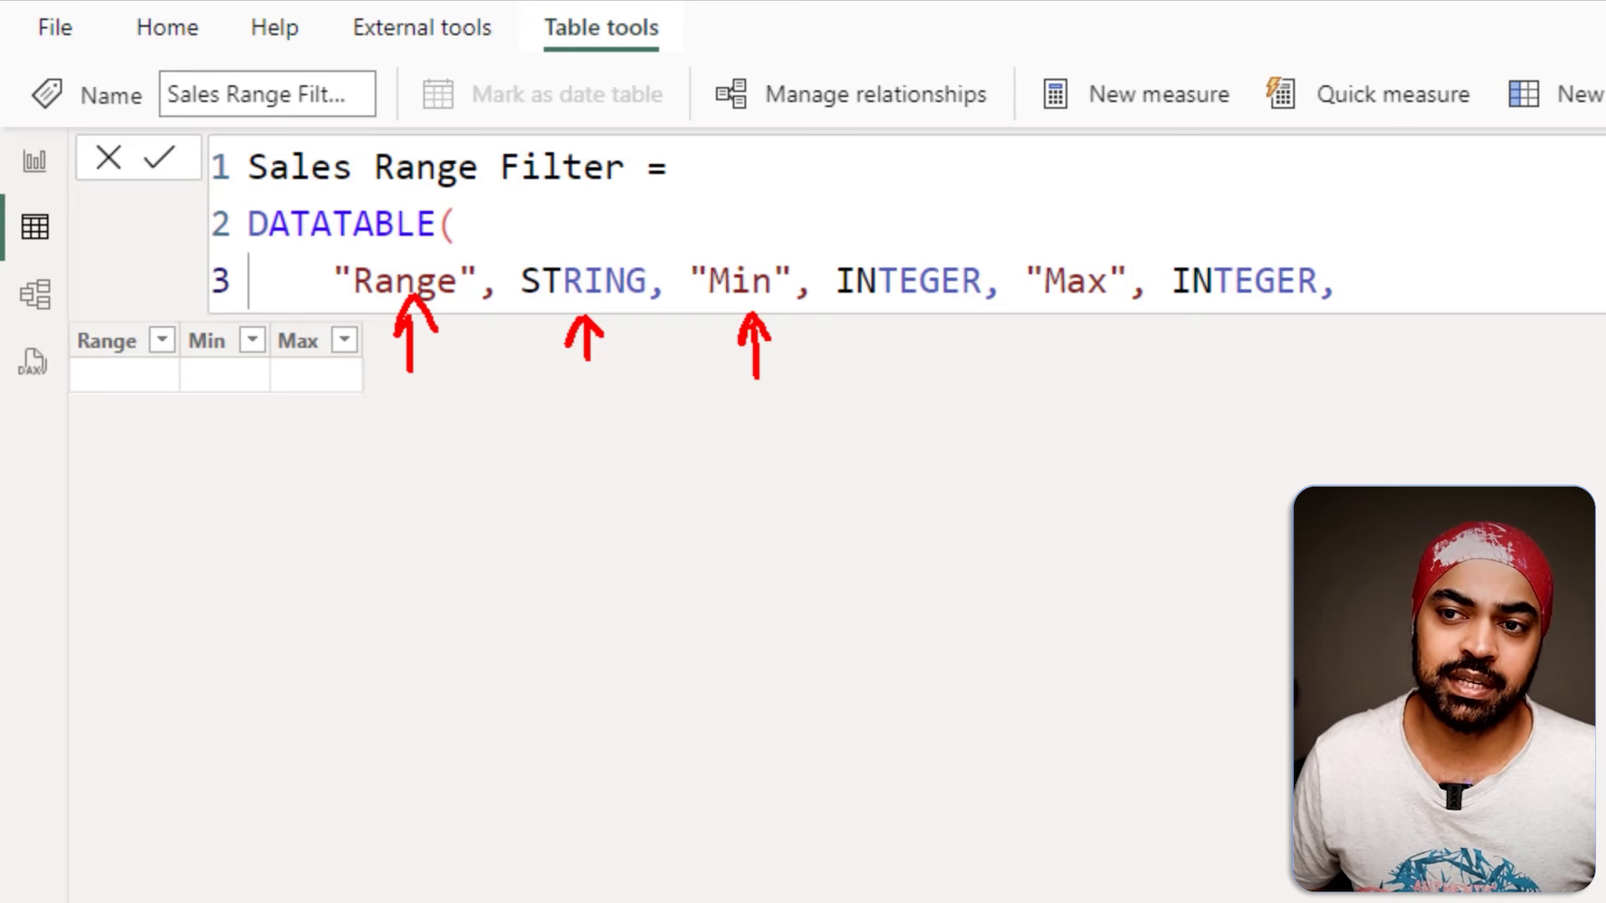
pyautogui.moveTo(917, 312)
pyautogui.mouseDown()
pyautogui.moveTo(918, 380)
pyautogui.moveTo(899, 336)
pyautogui.moveTo(935, 339)
pyautogui.mouseUp()
pyautogui.moveTo(1090, 323)
pyautogui.mouseDown()
pyautogui.moveTo(1092, 366)
pyautogui.moveTo(1118, 345)
pyautogui.mouseUp()
pyautogui.moveTo(1243, 328); pyautogui.dragTo(1245, 370)
pyautogui.moveTo(1245, 328)
pyautogui.mouseDown()
pyautogui.moveTo(1234, 358)
pyautogui.moveTo(1270, 358)
pyautogui.mouseUp()
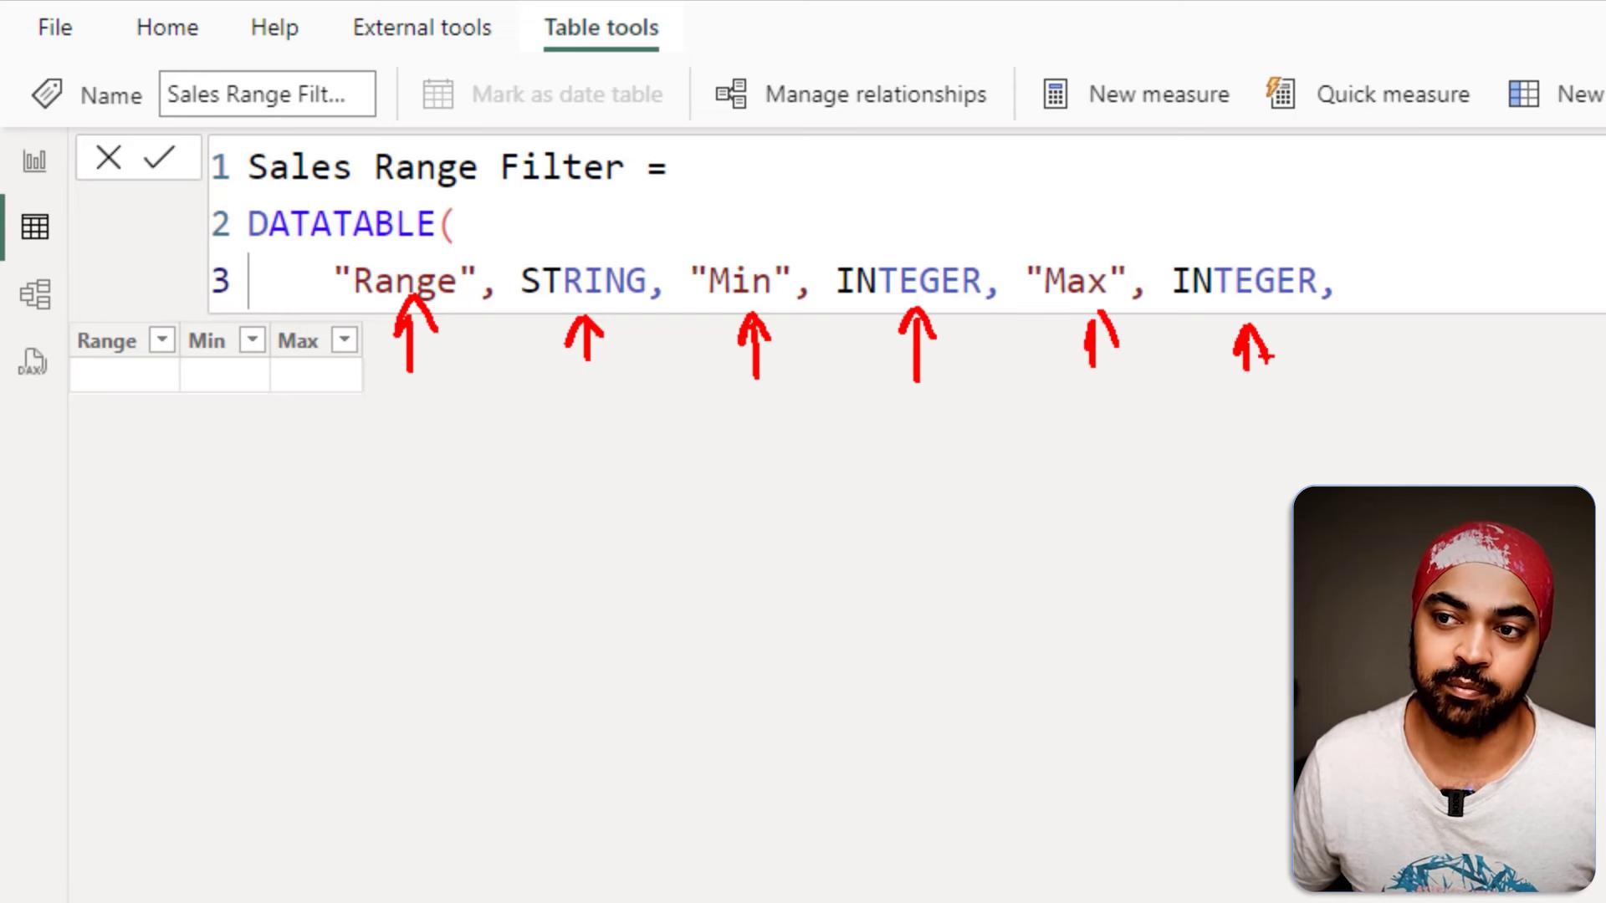
pyautogui.press('Escape')
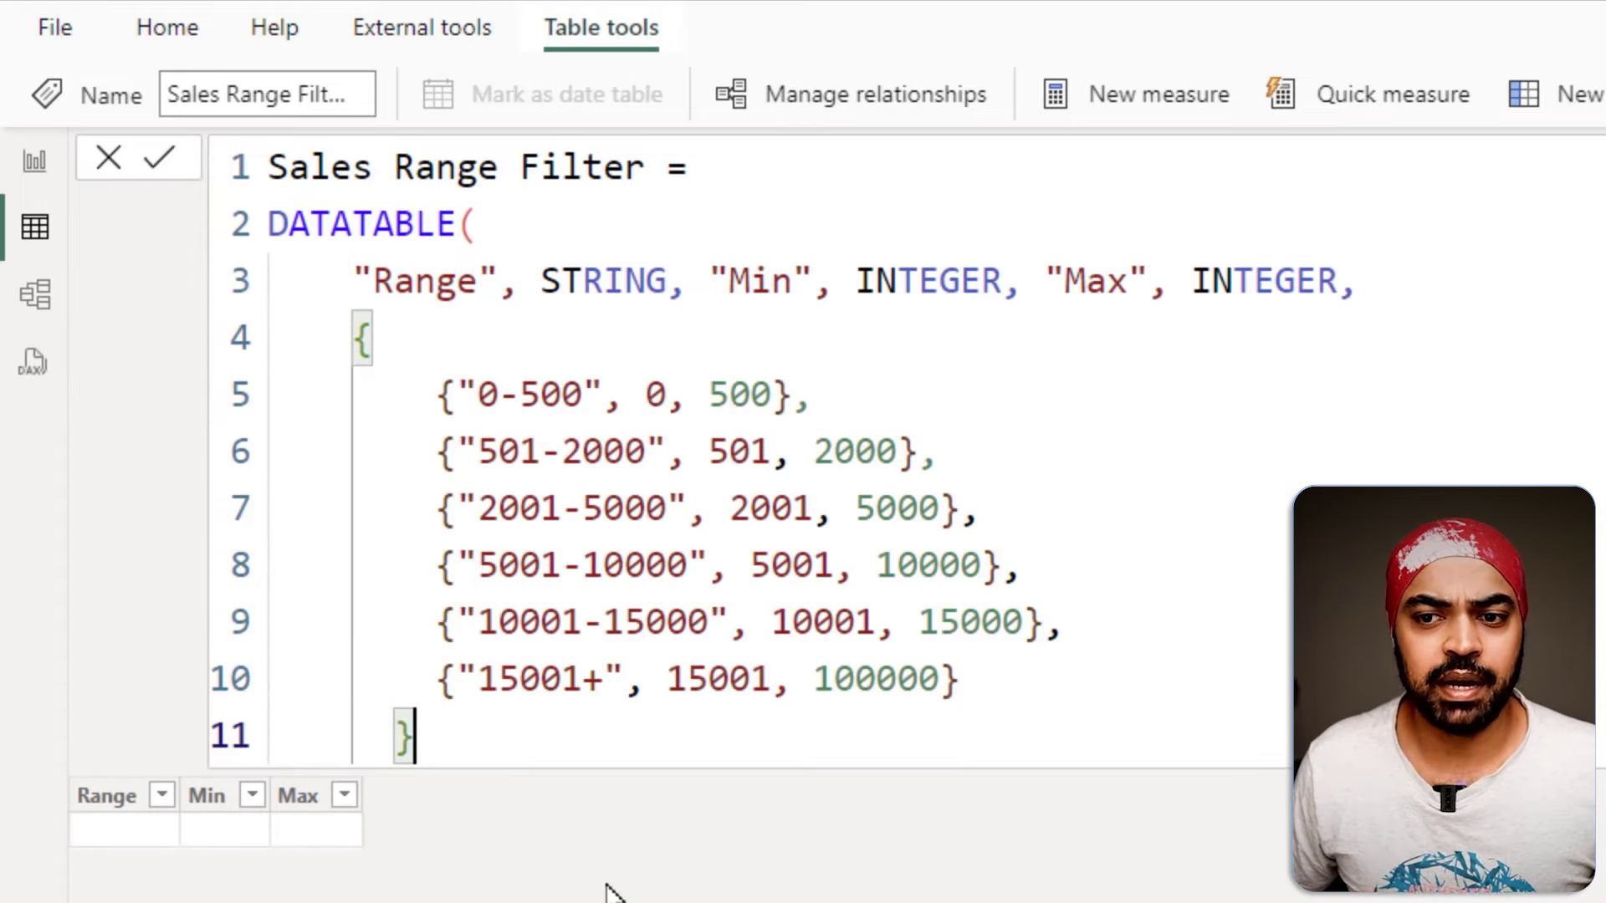
# Align the closing brace on line 11 with the opening brace of the DATATABLE rows
pyautogui.hotkey('shift', 'Tab')
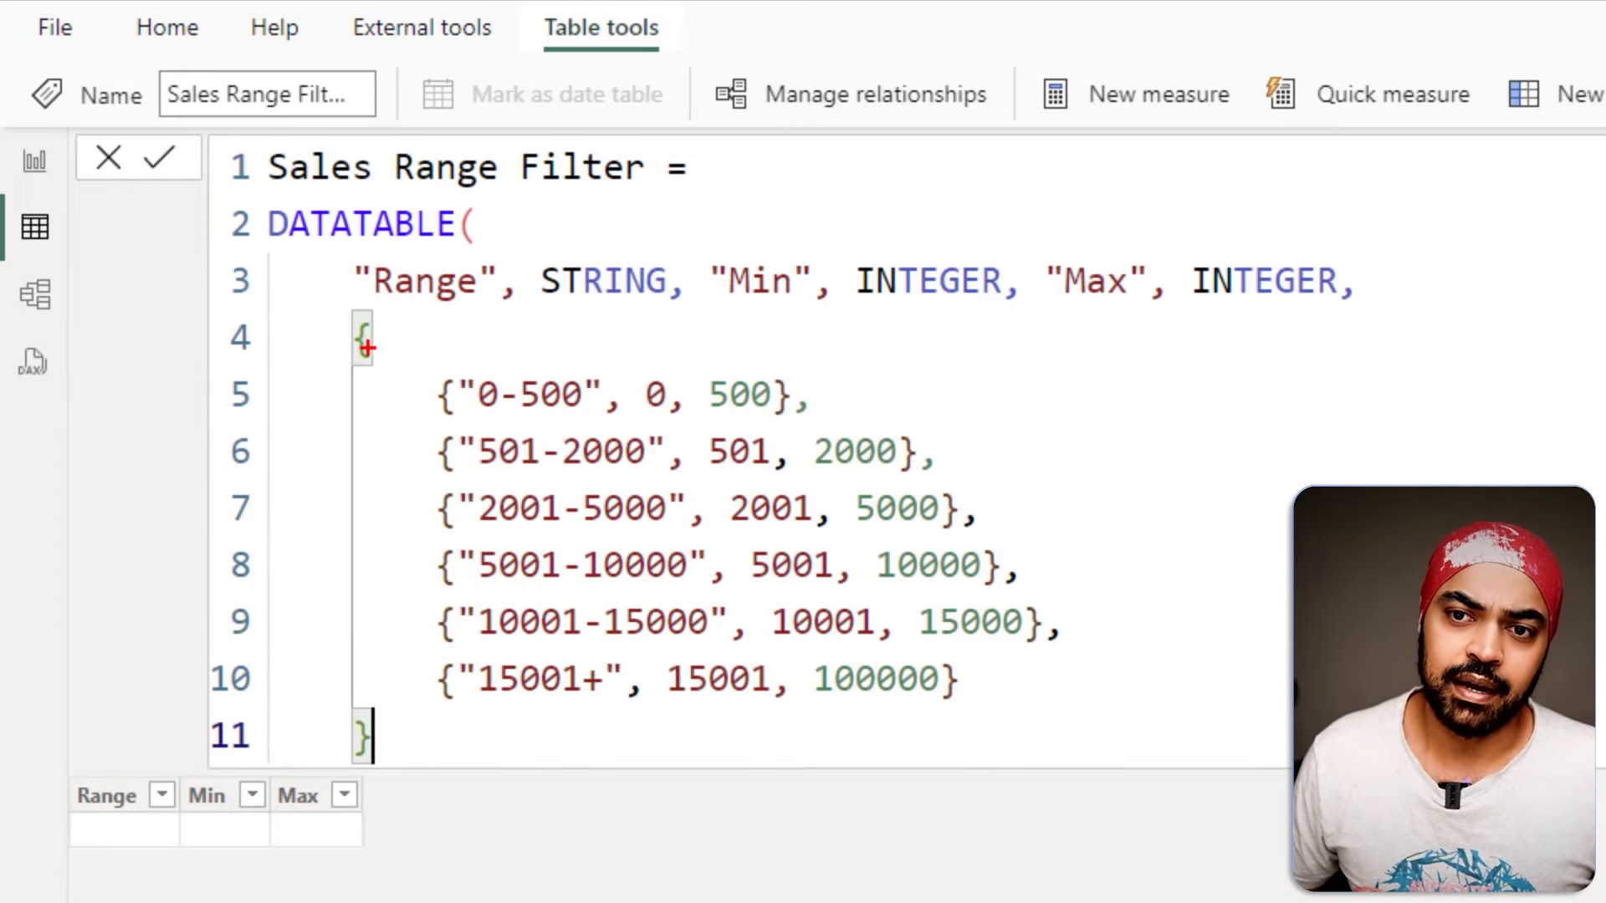
pyautogui.moveTo(332, 299); pyautogui.dragTo(392, 382)
pyautogui.moveTo(332, 676); pyautogui.dragTo(393, 788)
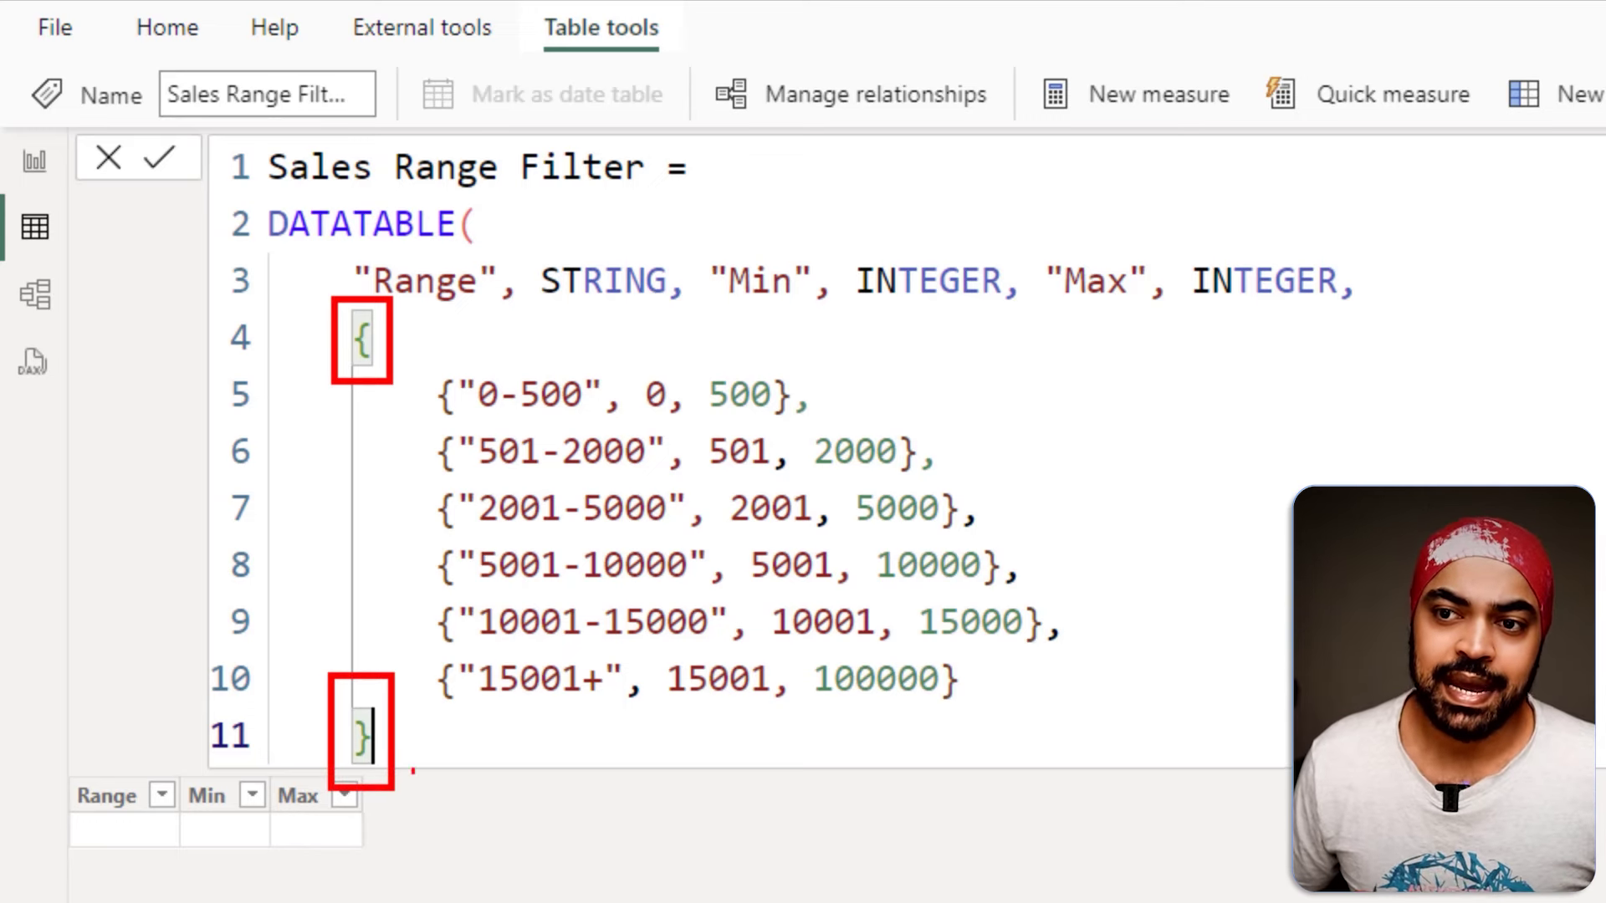
pyautogui.moveTo(812, 385); pyautogui.dragTo(837, 362)
pyautogui.moveTo(931, 430); pyautogui.dragTo(946, 416)
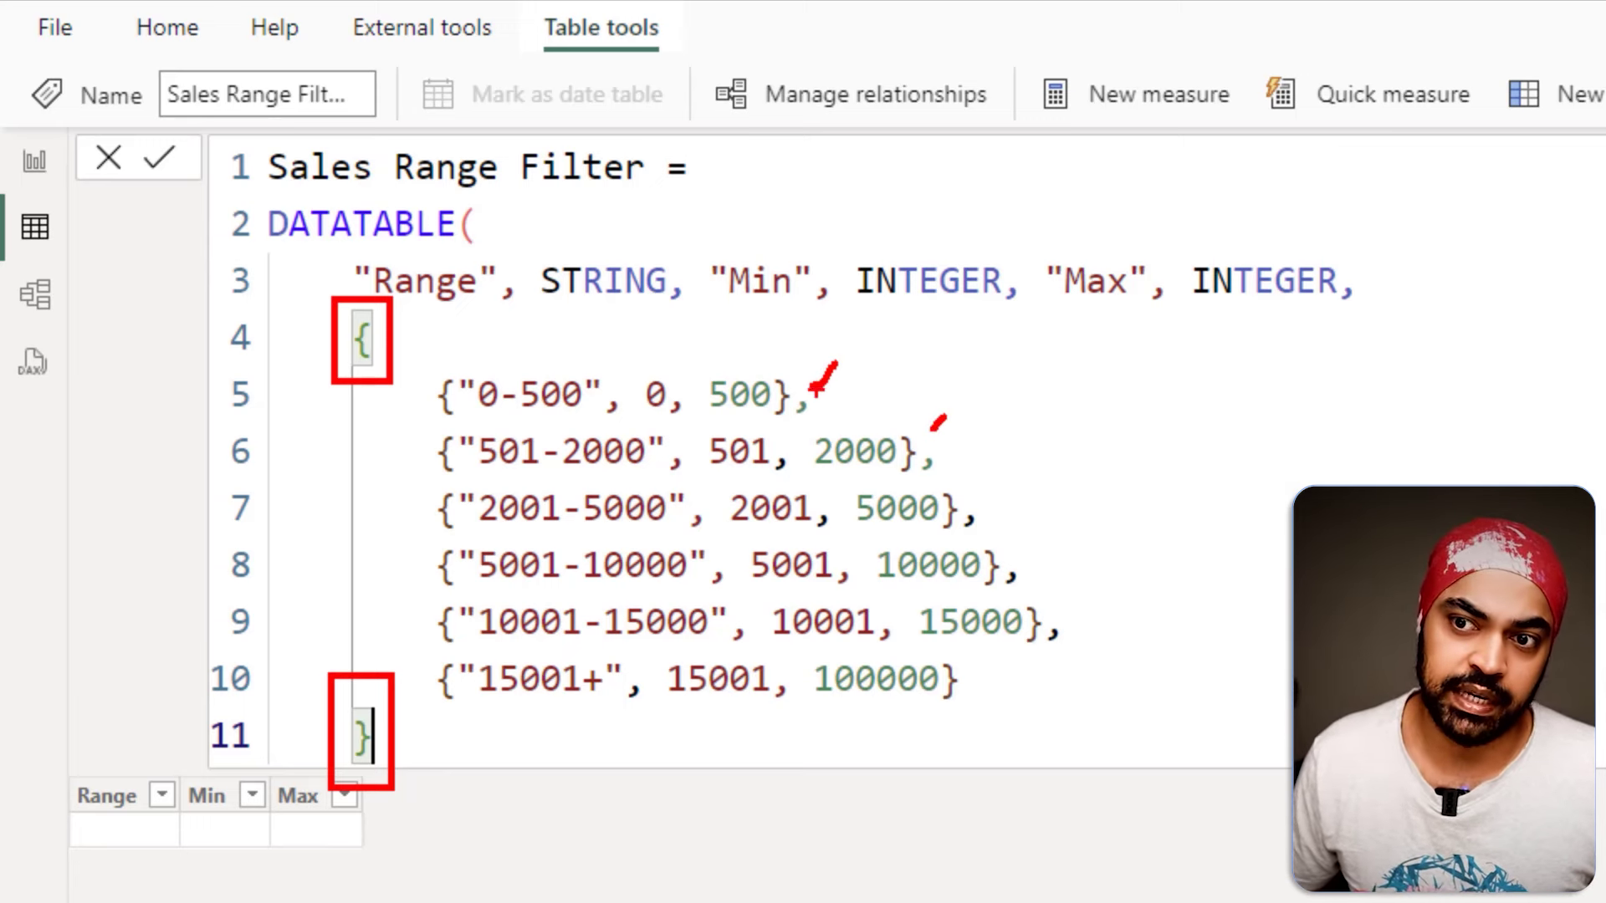
pyautogui.moveTo(968, 457); pyautogui.dragTo(1001, 423)
pyautogui.moveTo(1012, 500); pyautogui.dragTo(1037, 464)
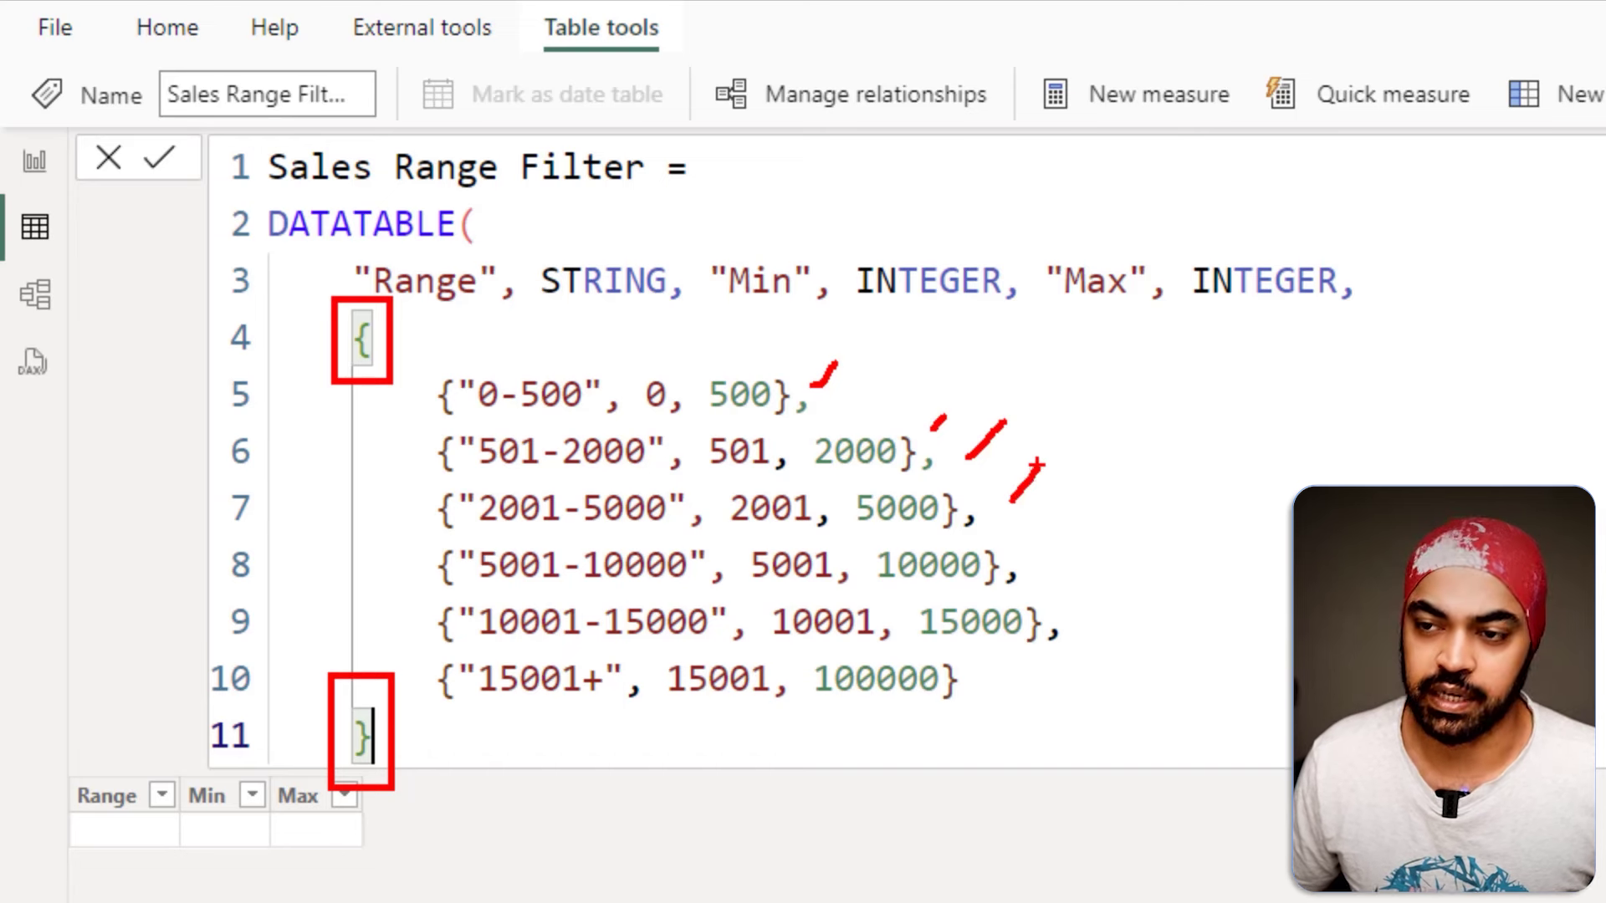
pyautogui.press('Escape')
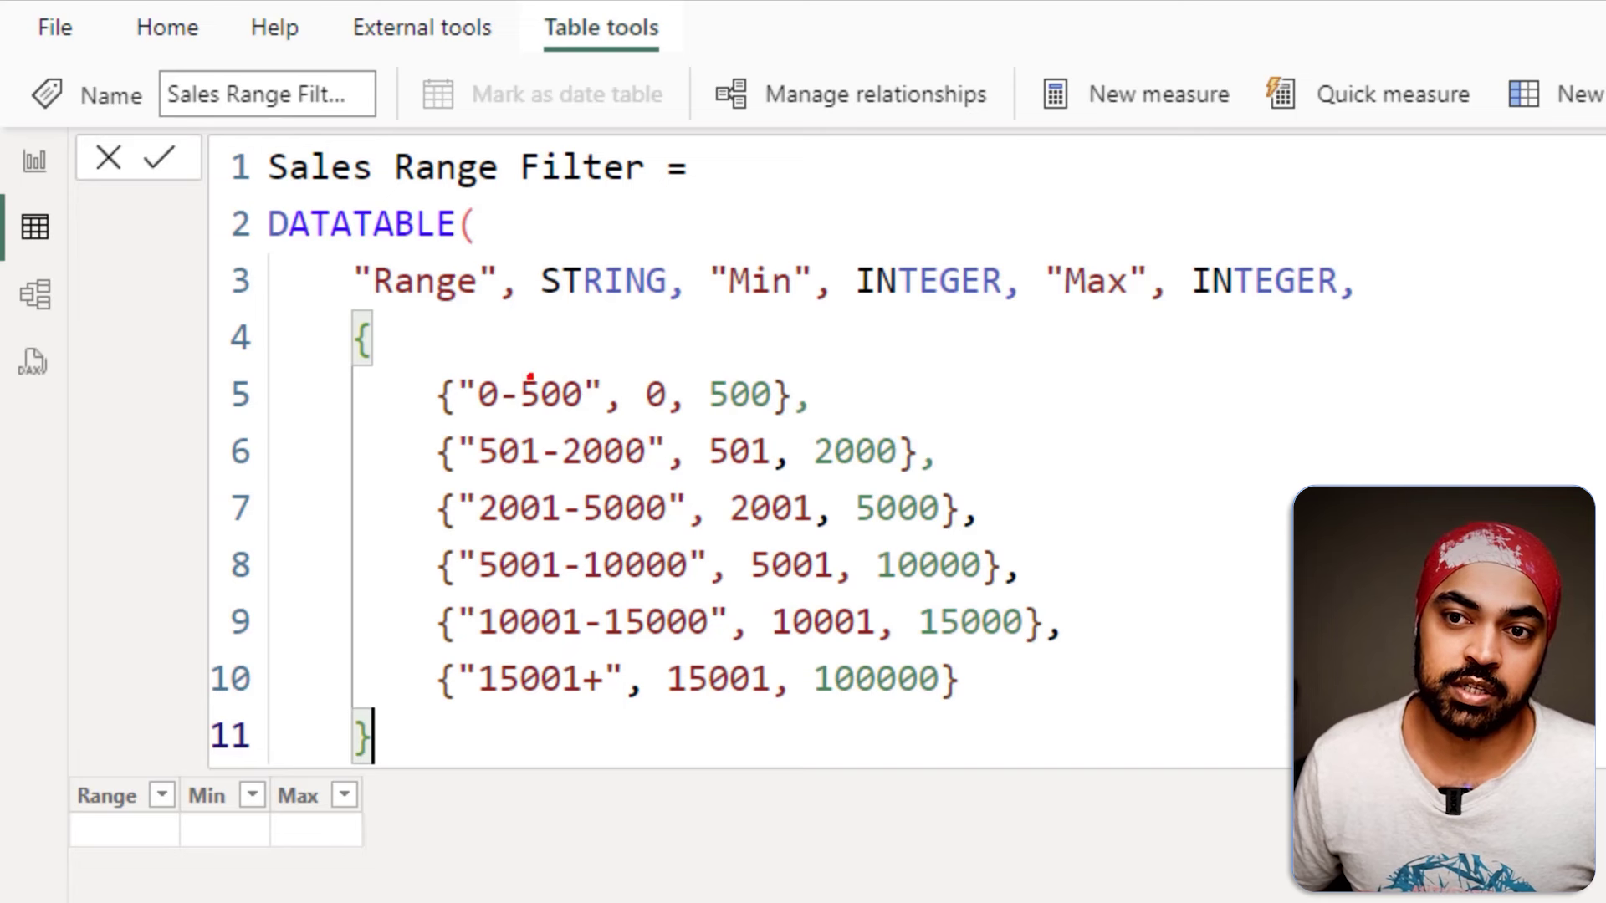
pyautogui.moveTo(530, 377); pyautogui.dragTo(556, 313)
pyautogui.moveTo(530, 377); pyautogui.dragTo(445, 311)
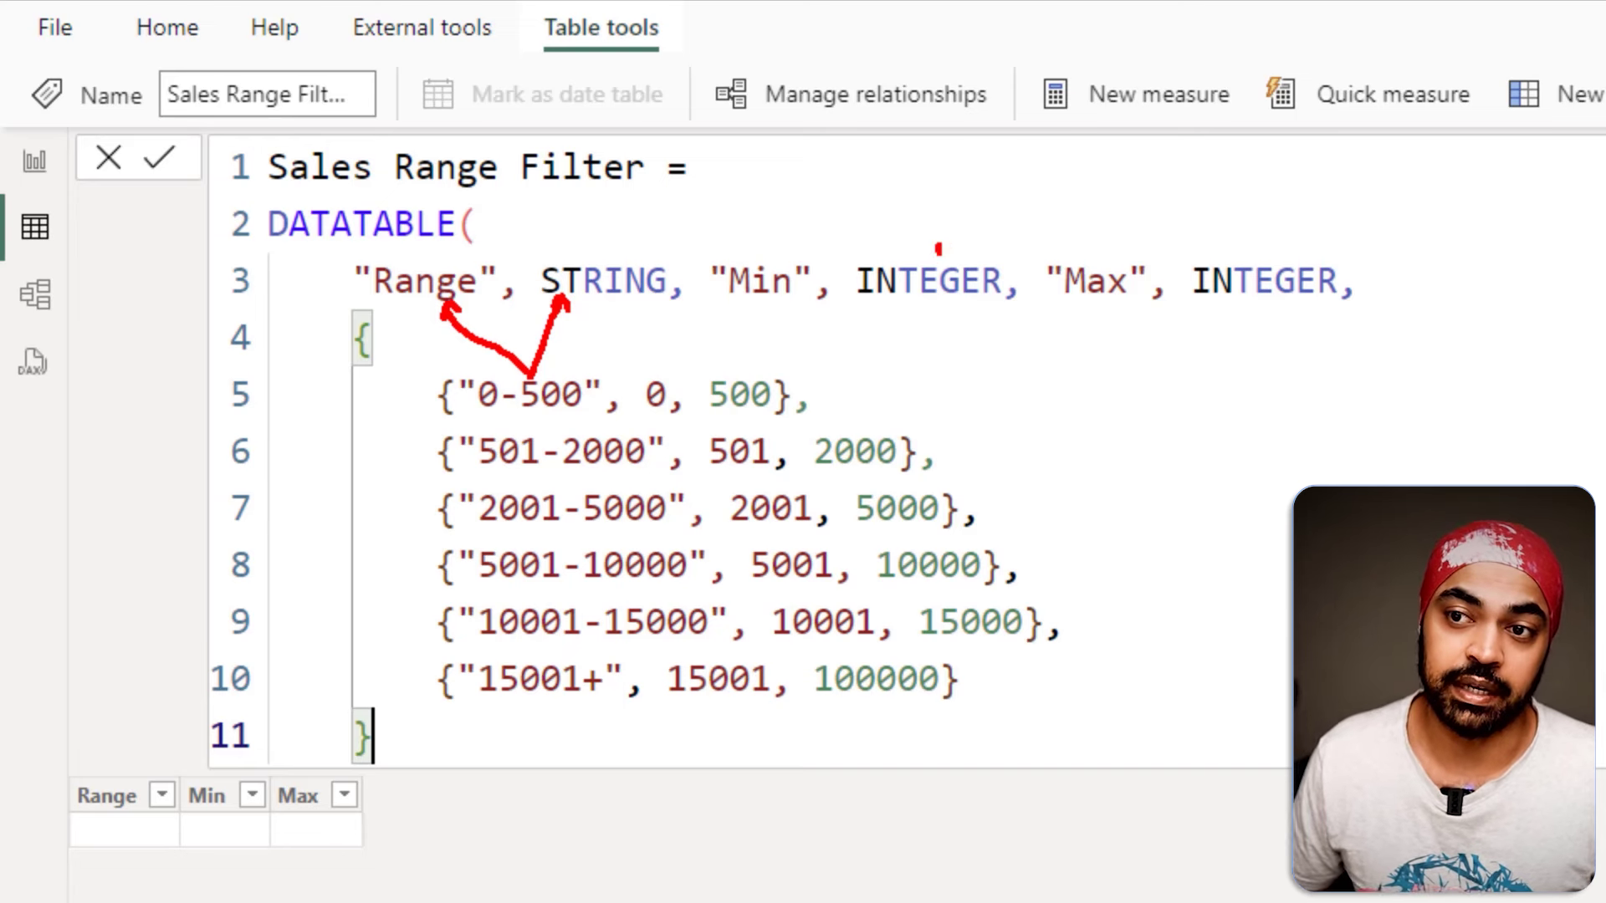
pyautogui.moveTo(937, 242); pyautogui.dragTo(972, 220)
pyautogui.moveTo(658, 375); pyautogui.dragTo(724, 291)
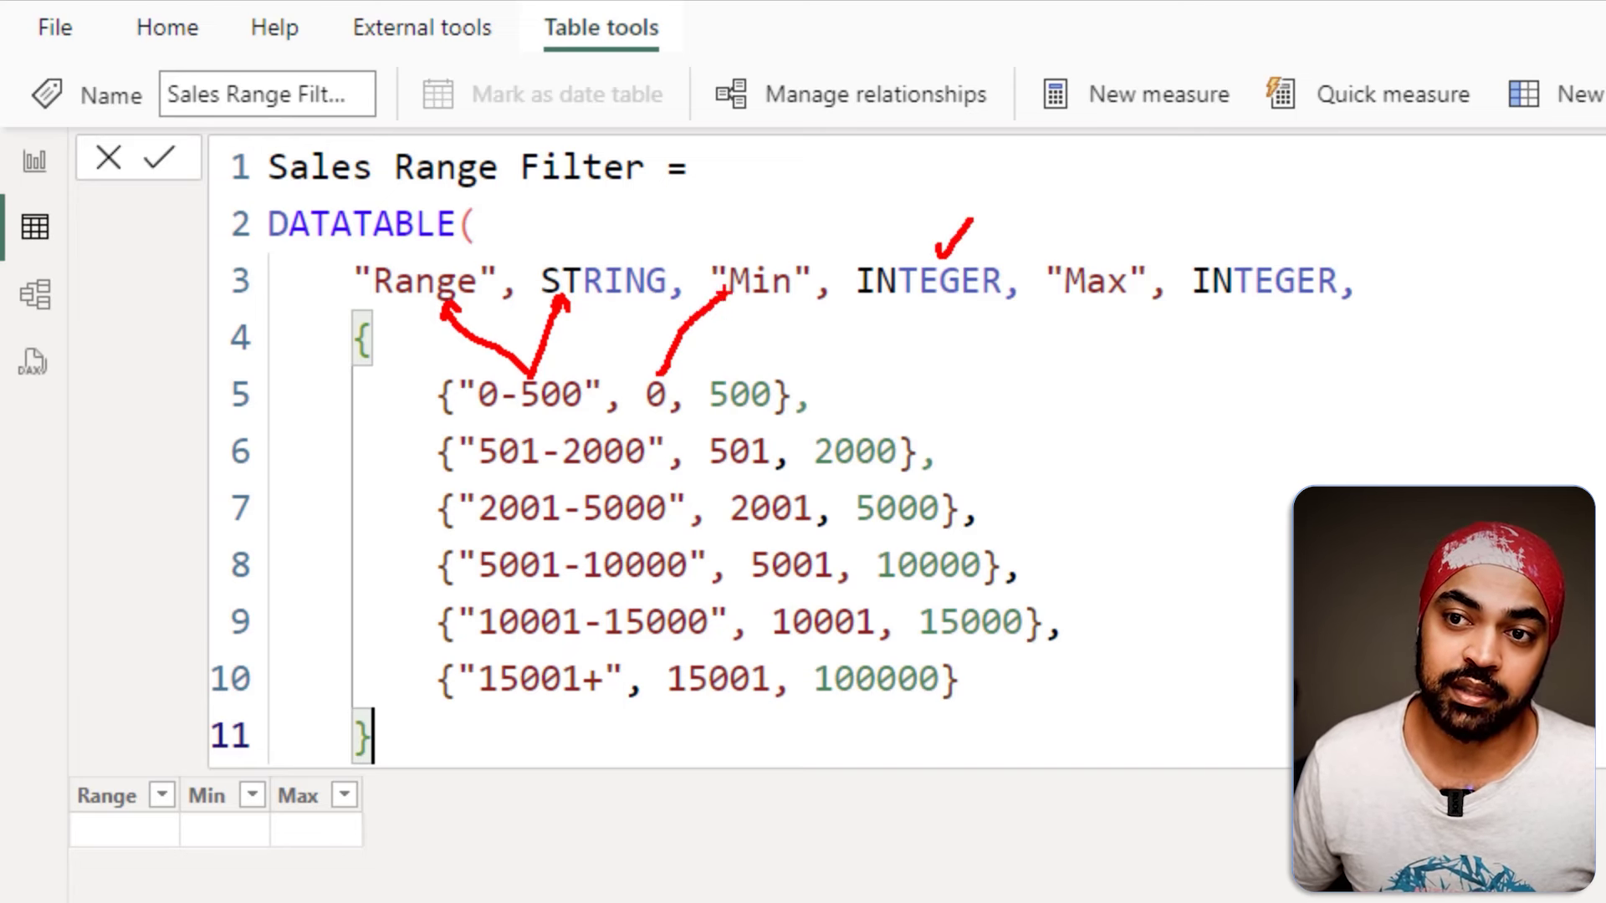
pyautogui.moveTo(767, 390)
pyautogui.mouseDown()
pyautogui.moveTo(798, 362)
pyautogui.moveTo(989, 334)
pyautogui.moveTo(1085, 288)
pyautogui.mouseUp()
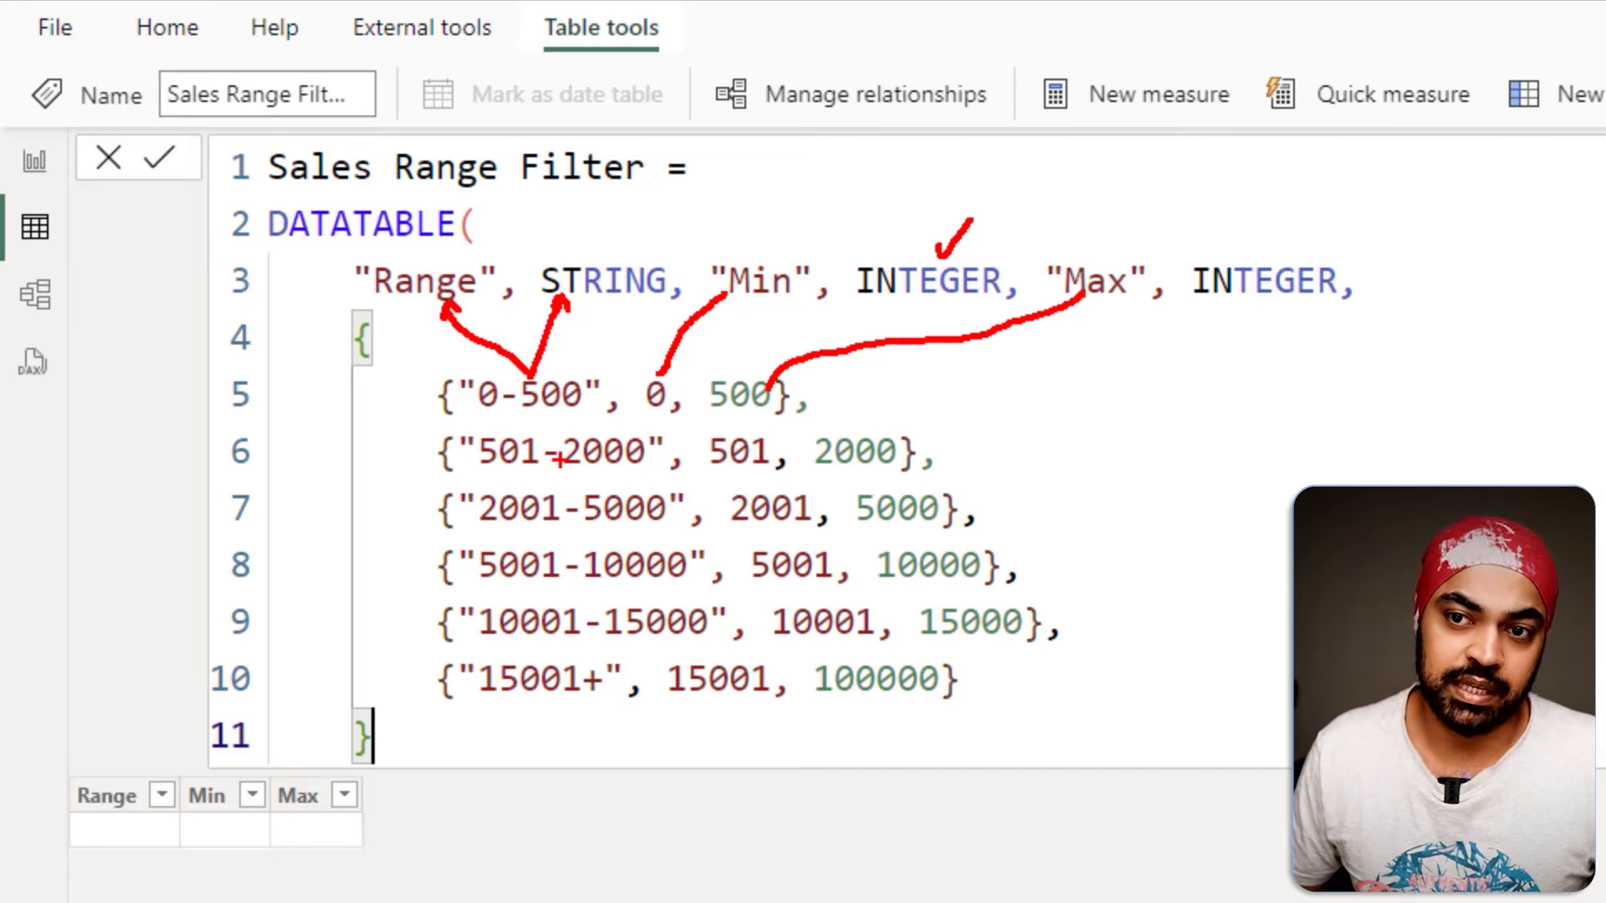
pyautogui.press('Escape')
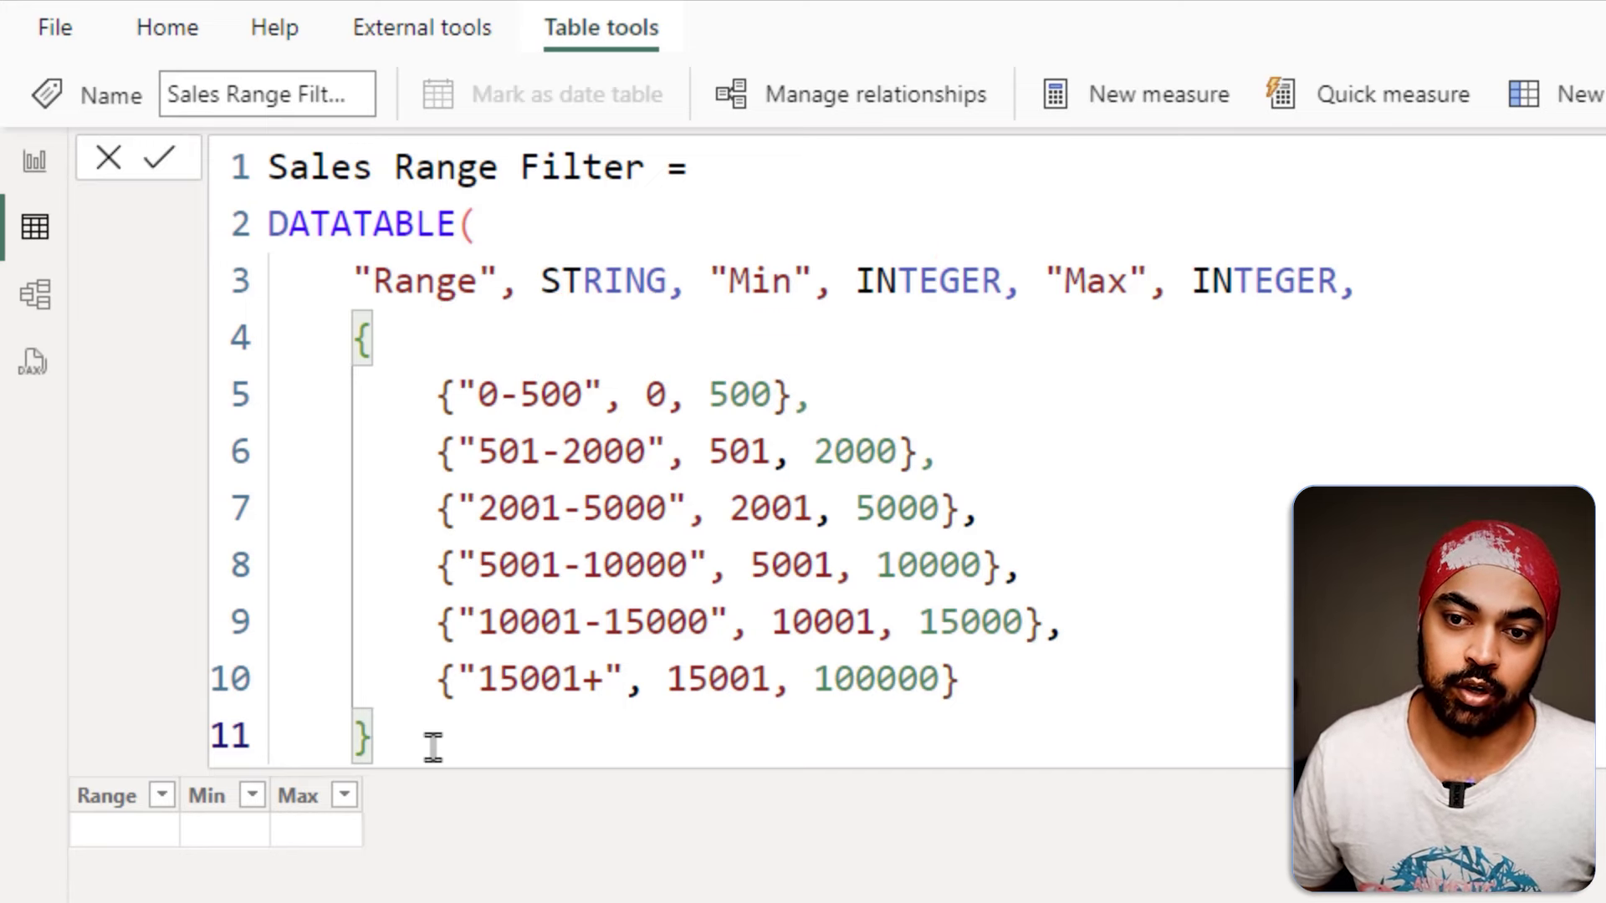
# Close the DATATABLE function with a parenthesis on a new line and commit the Sales Range Filter table formula
pyautogui.press('Return')
pyautogui.write(')')
pyautogui.press('Return')
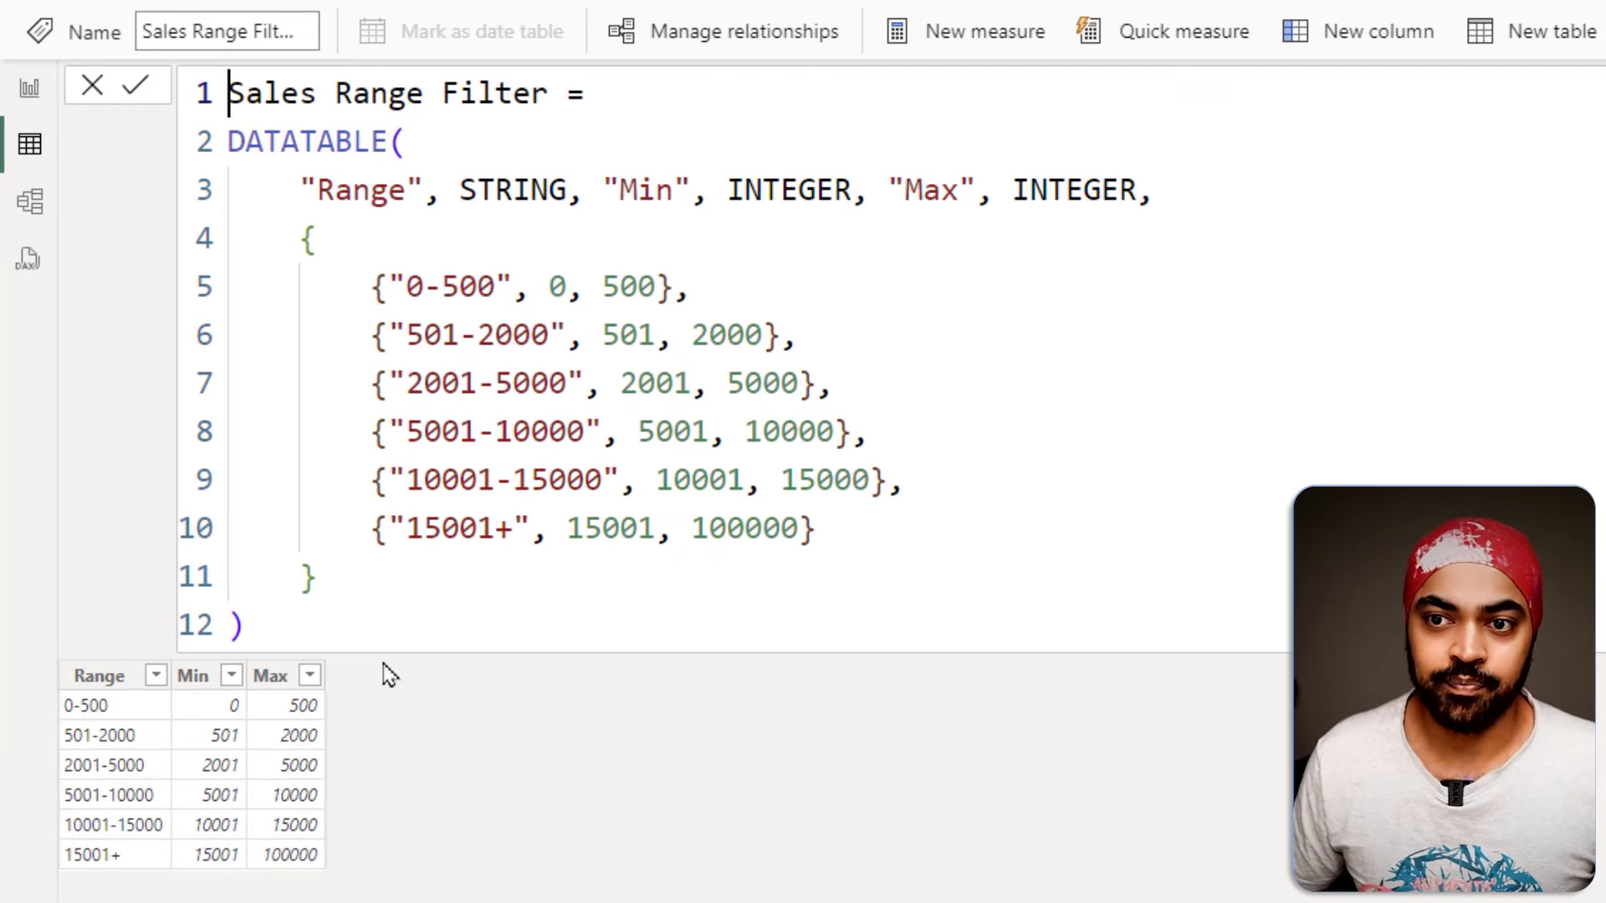
pyautogui.moveTo(408, 315); pyautogui.dragTo(518, 312)
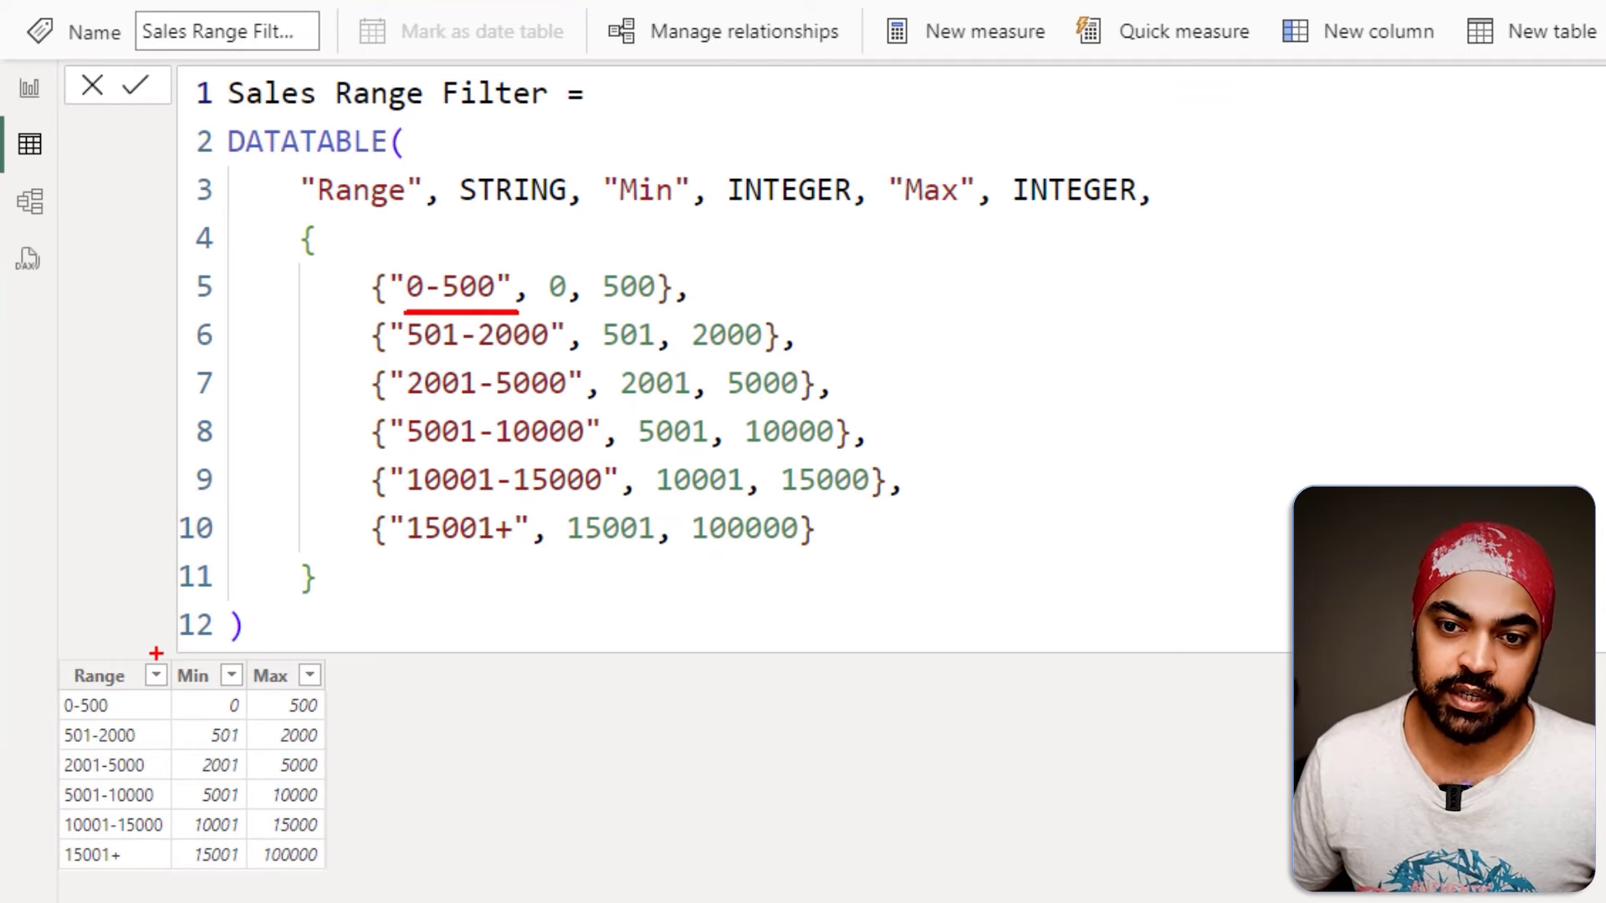
pyautogui.moveTo(125, 708)
pyautogui.mouseDown()
pyautogui.moveTo(143, 699)
pyautogui.moveTo(158, 719)
pyautogui.mouseUp()
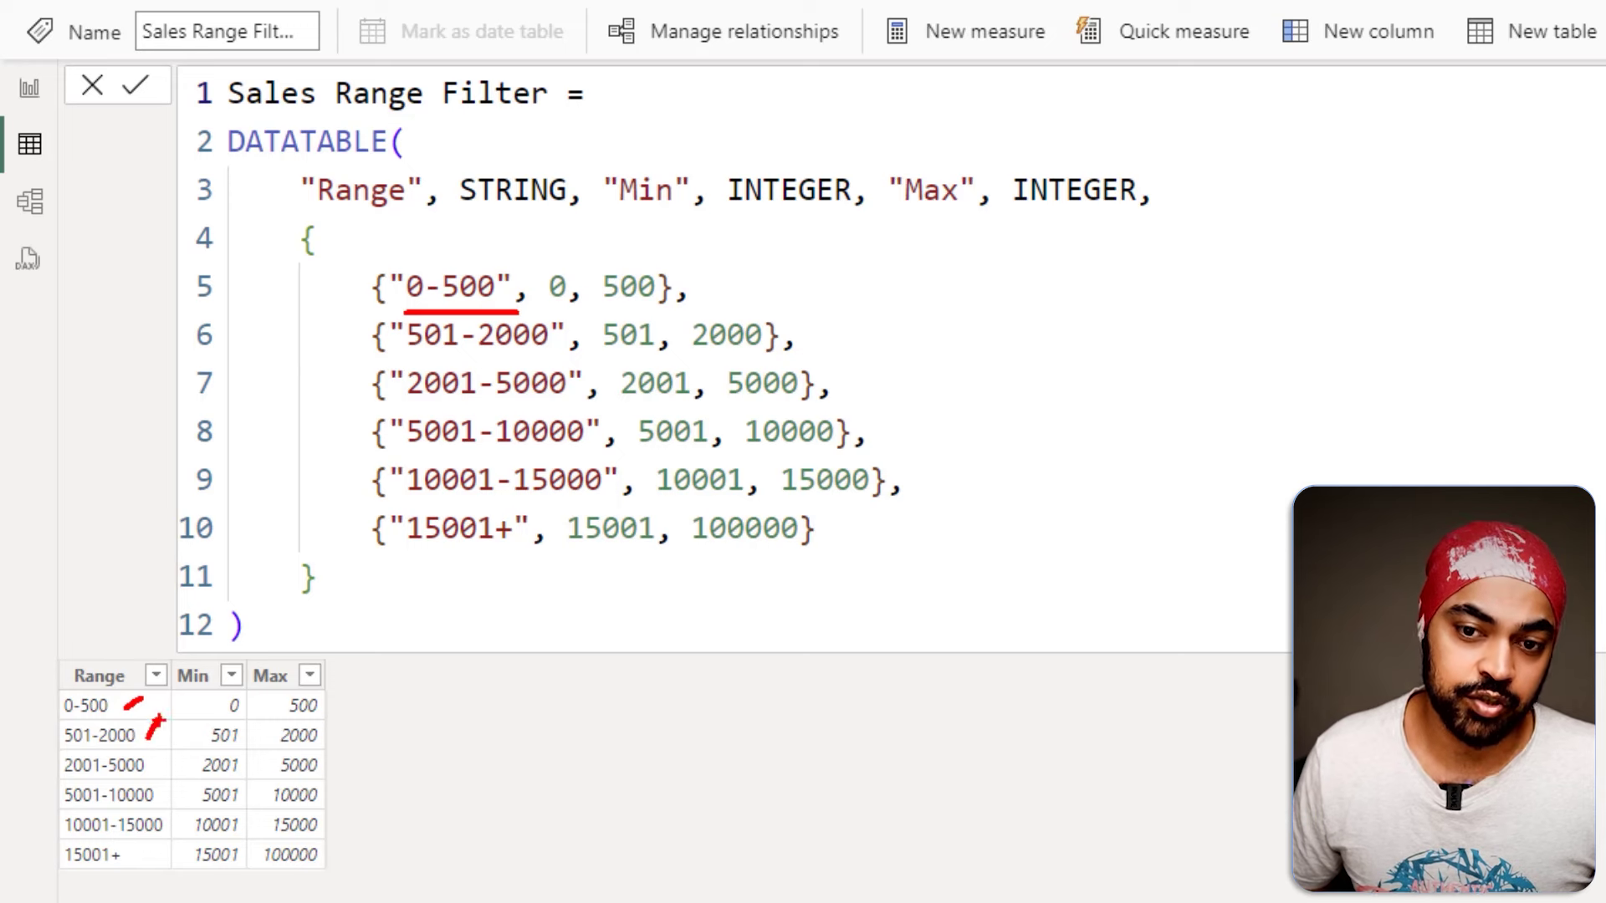
pyautogui.click(168, 788)
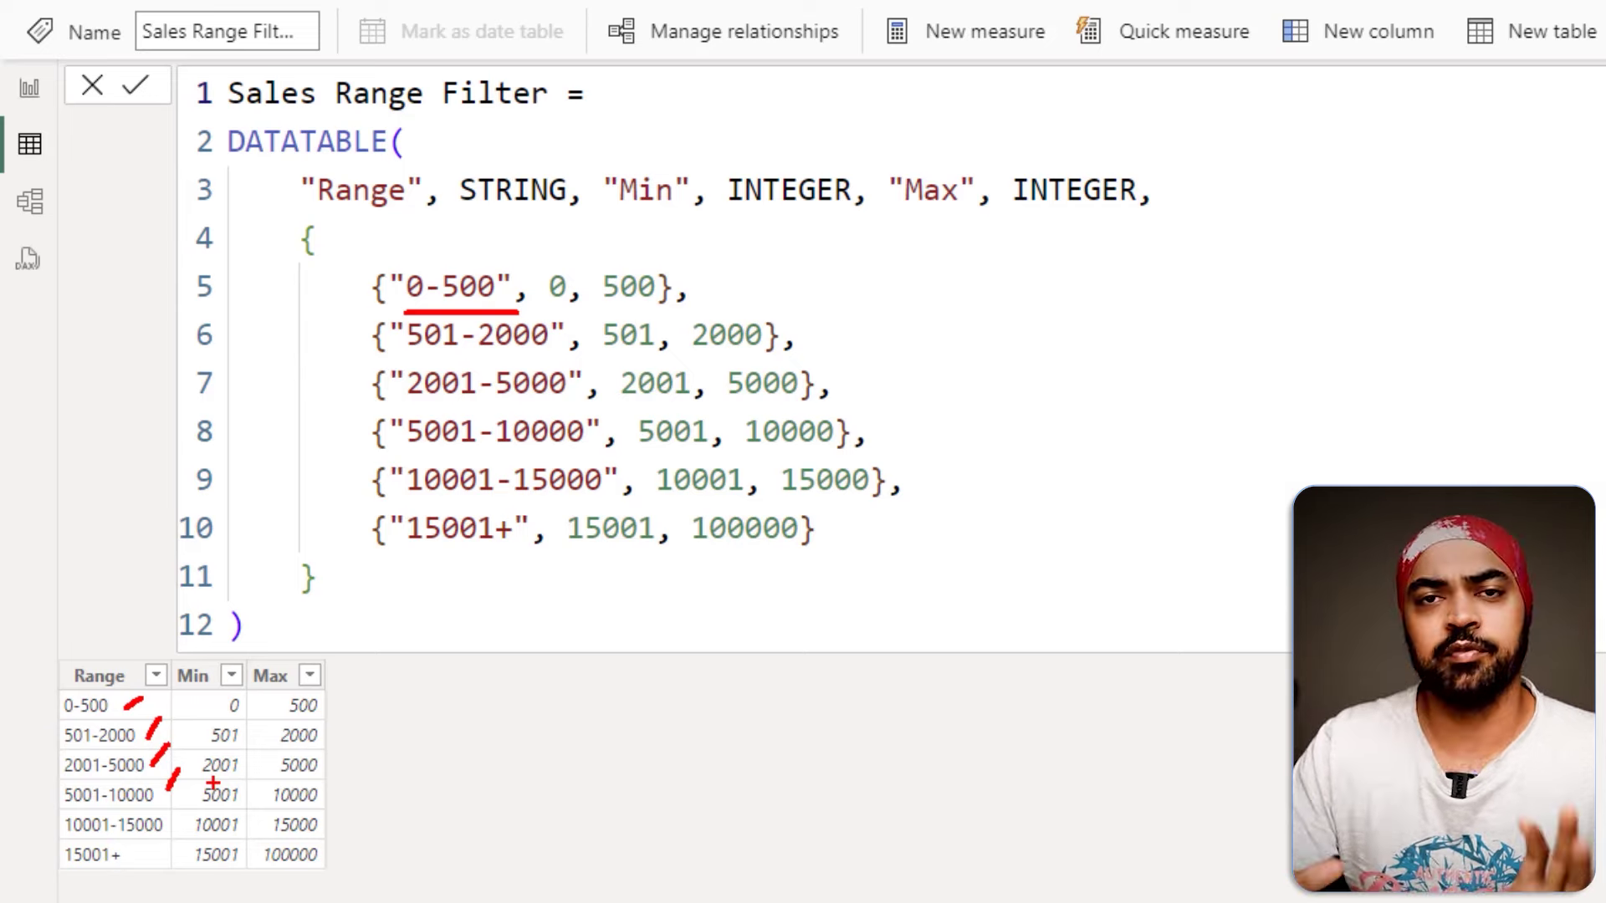
pyautogui.press('Escape')
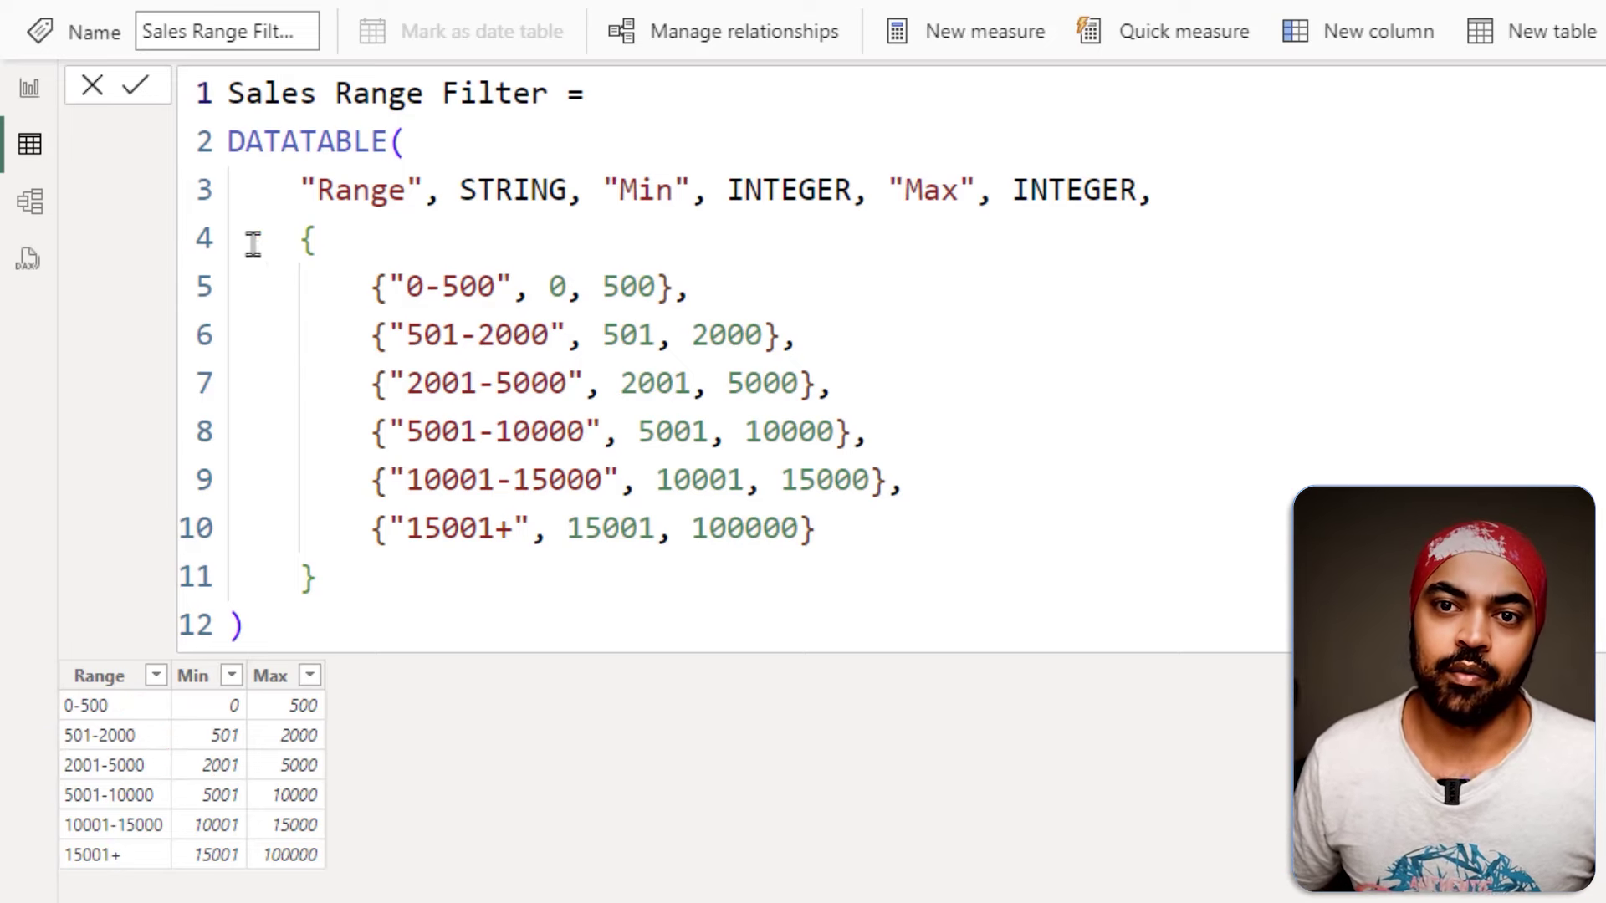
# Add the Range field from the Sales Range Filter table to the report matrix's Rows, above Channel
pyautogui.click(34, 98)
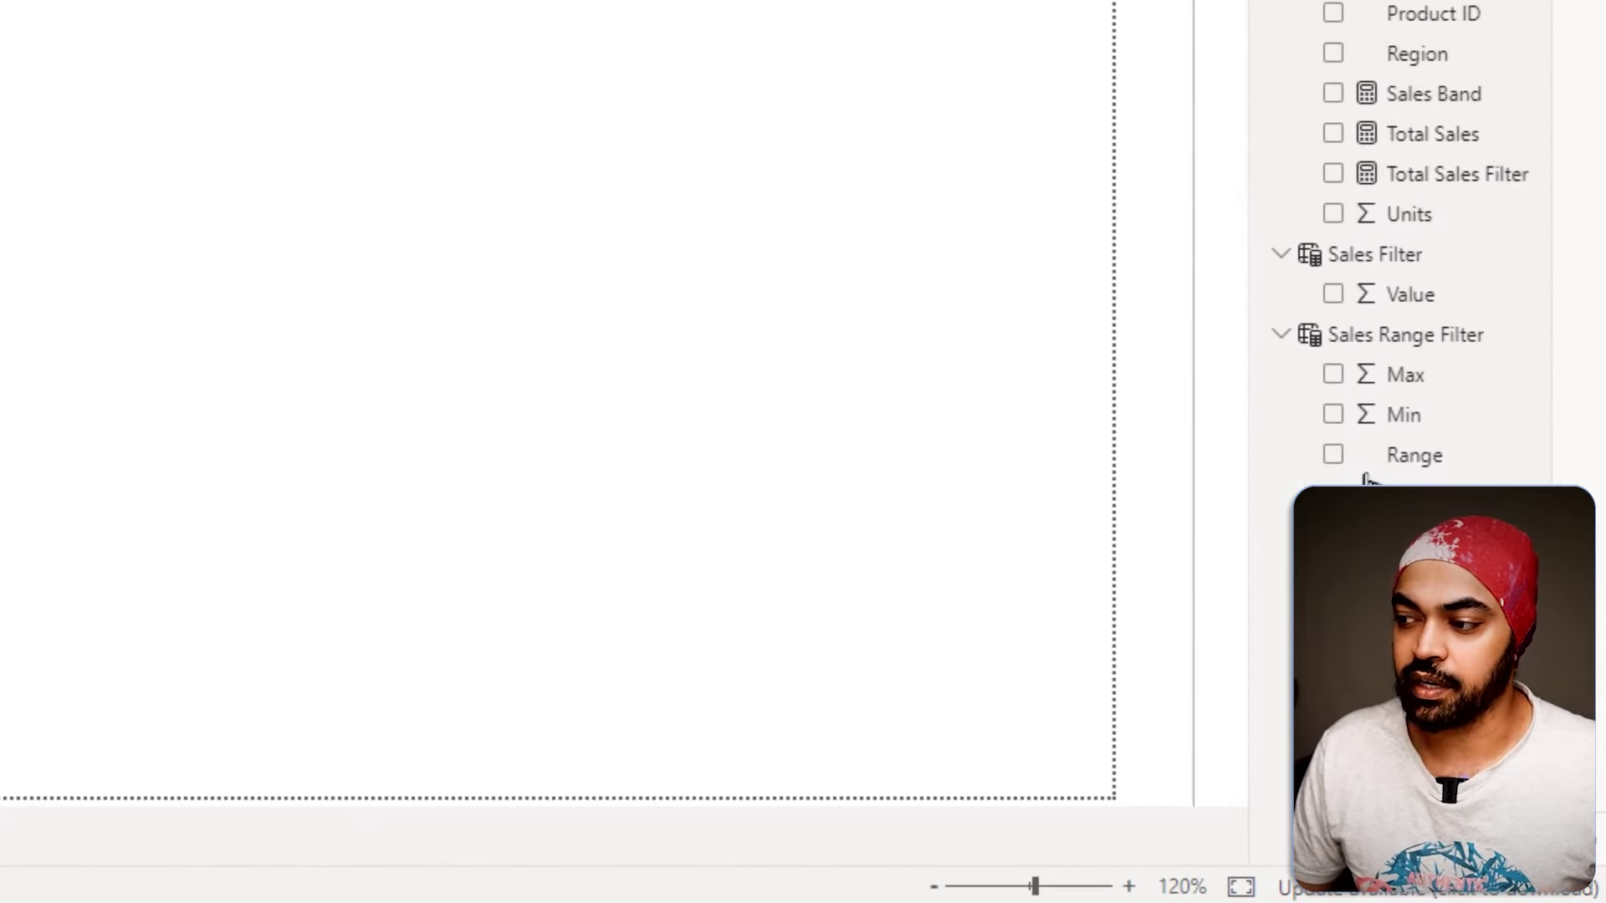
pyautogui.moveTo(1398, 464); pyautogui.dragTo(4, 410)
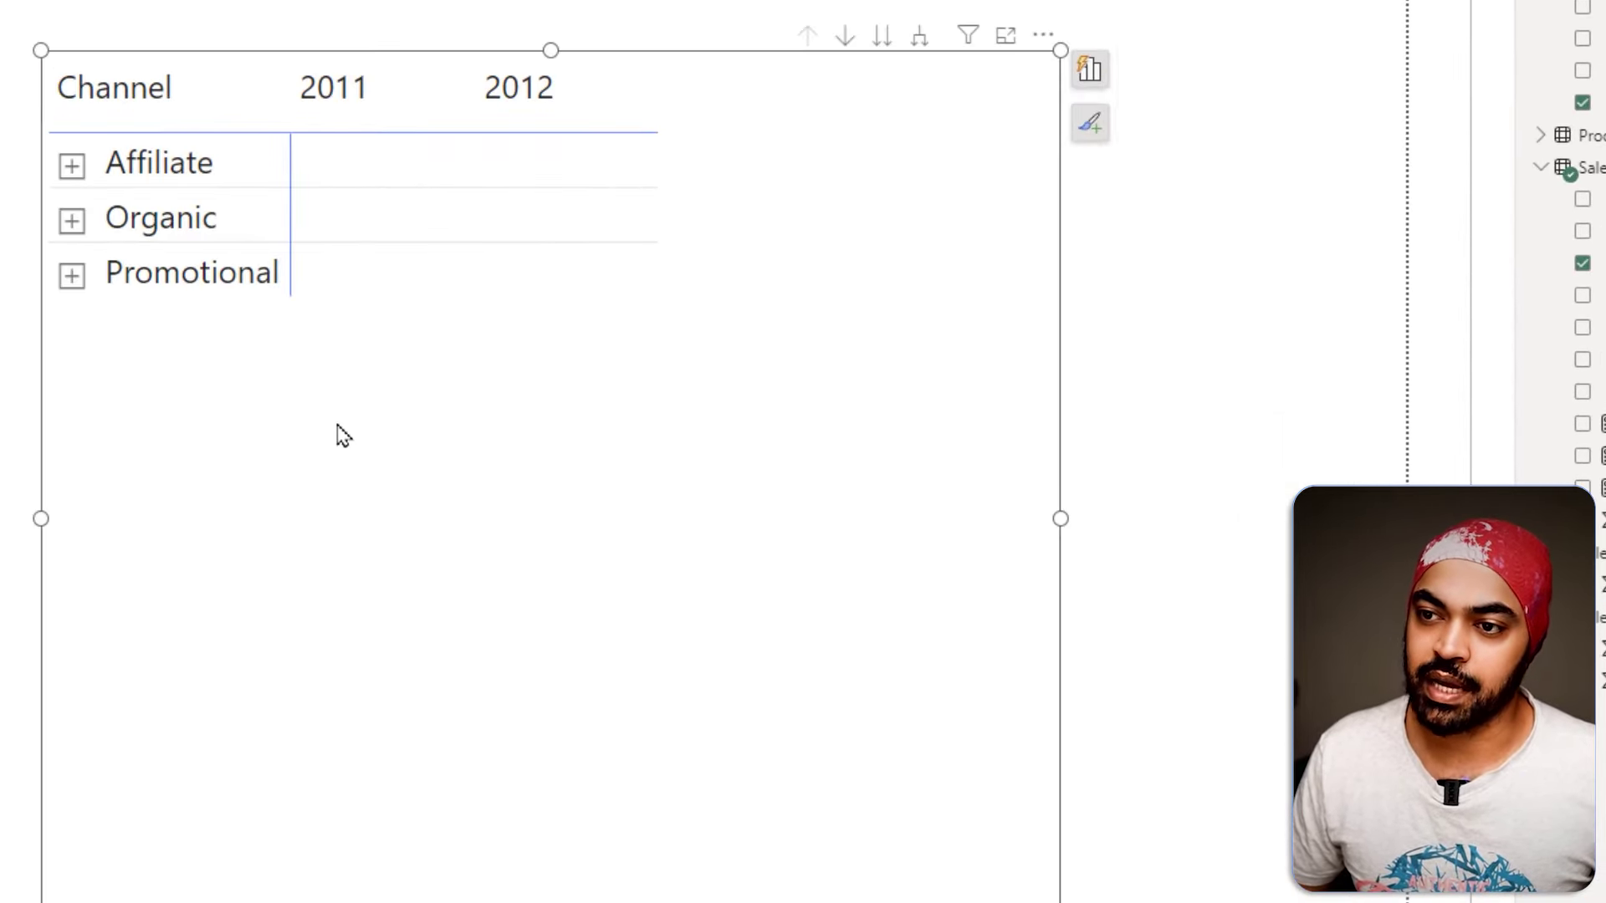
pyautogui.moveTo(1155, 318); pyautogui.dragTo(1182, 255)
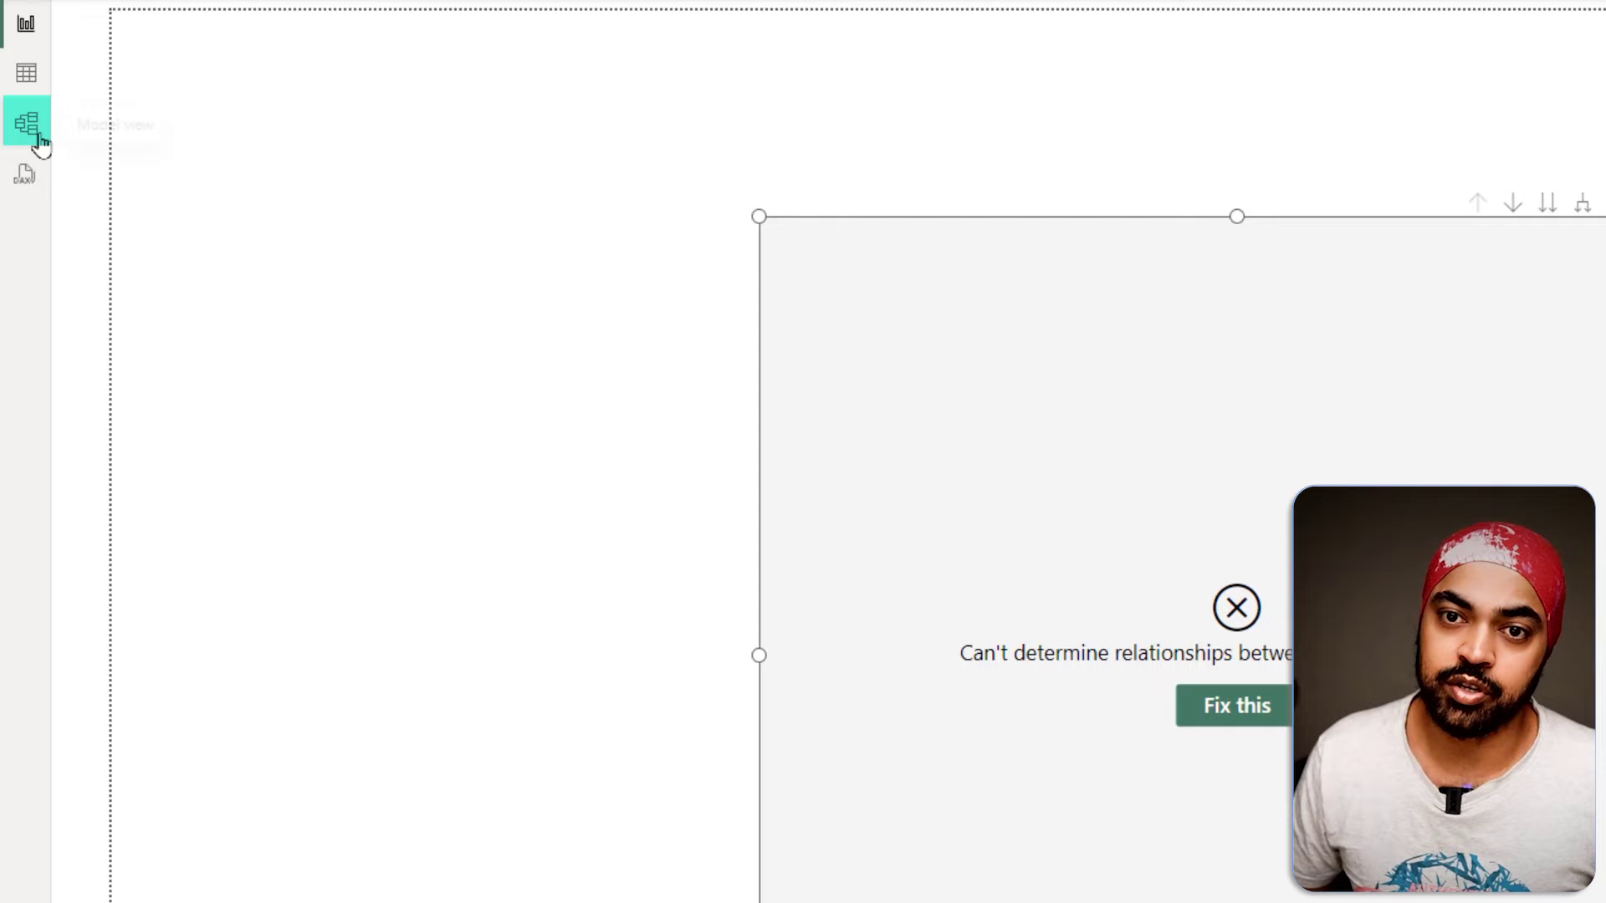
# Examine in the model diagram how the Sales Range Filter table relates to the Products, Calendar and Sales tables
pyautogui.click(27, 125)
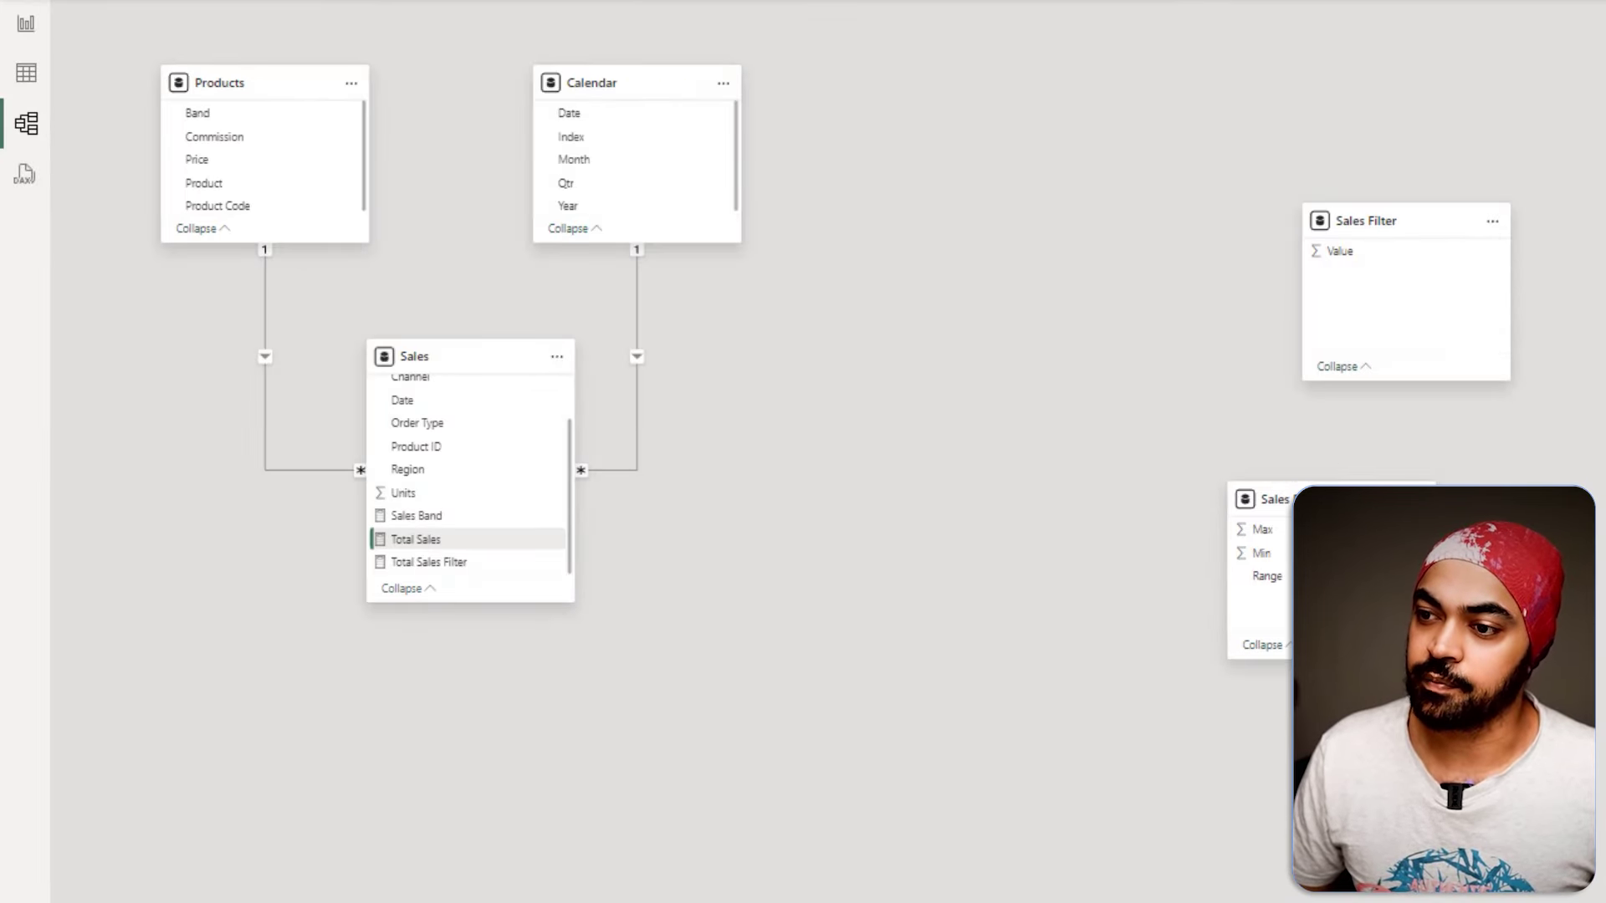
pyautogui.scroll(3, 767, 473)
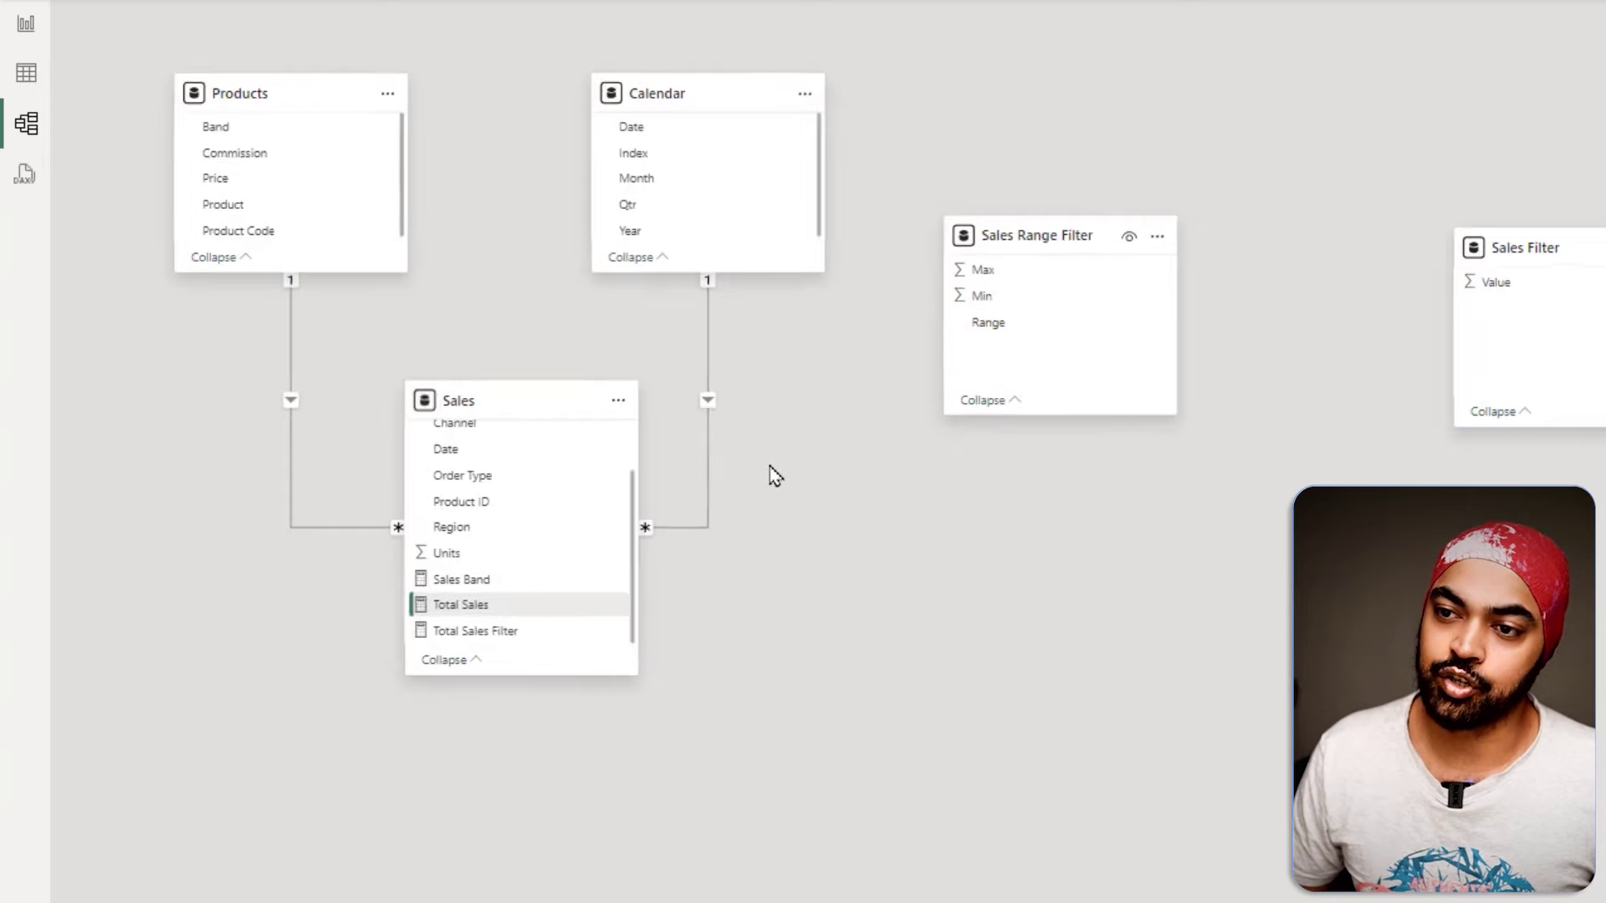
pyautogui.hotkey('ctrl', 'a')
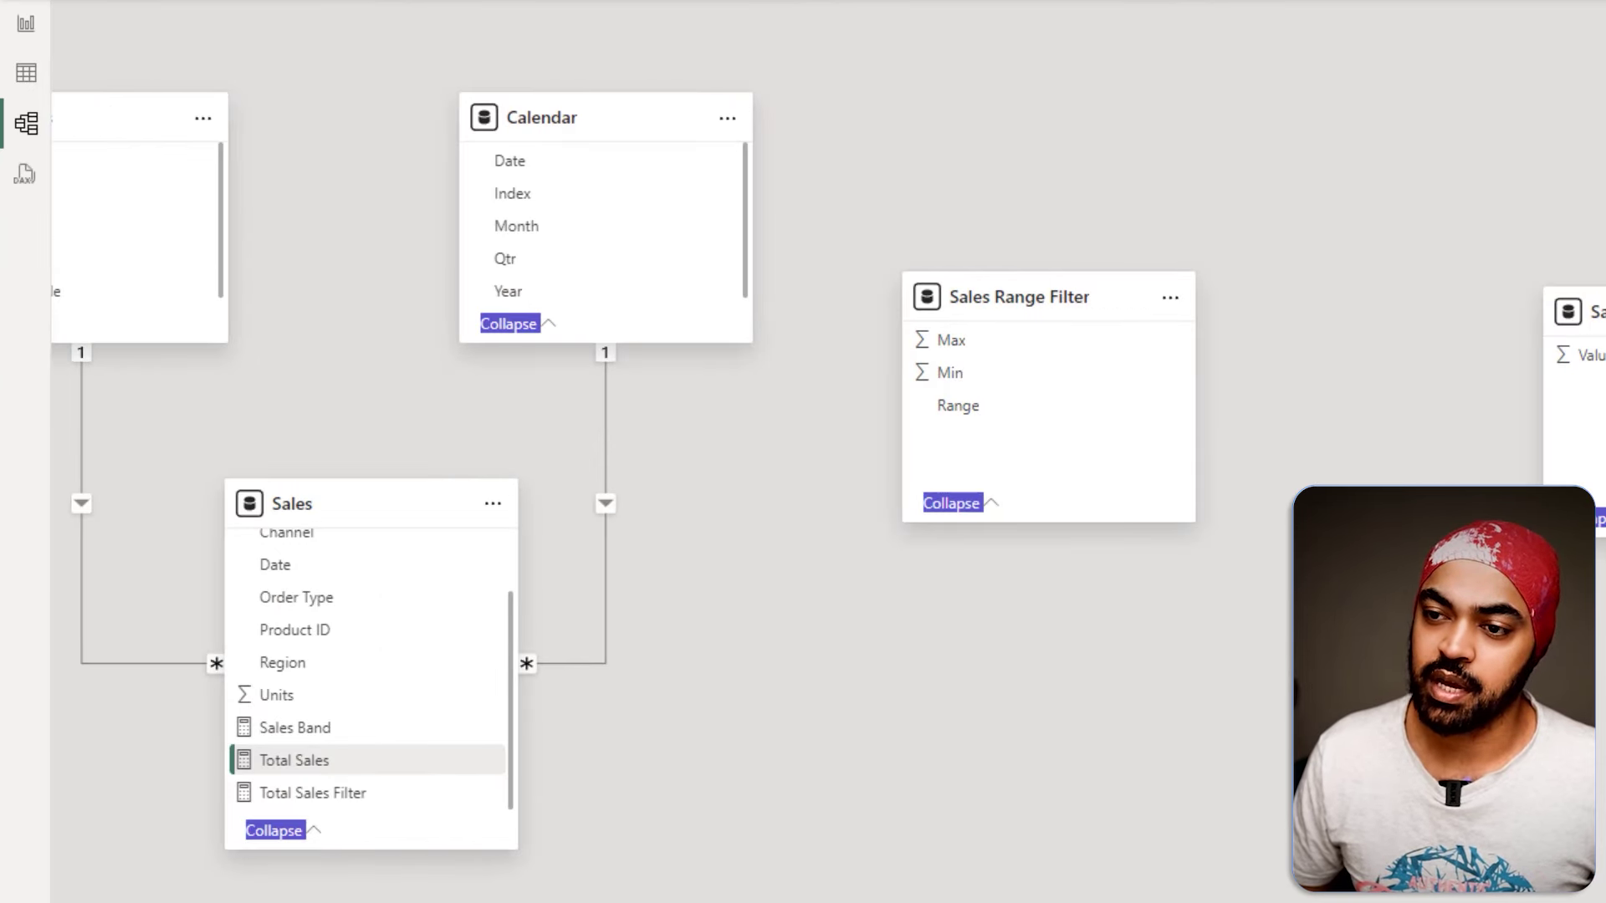
pyautogui.moveTo(733, 836); pyautogui.dragTo(1003, 836)
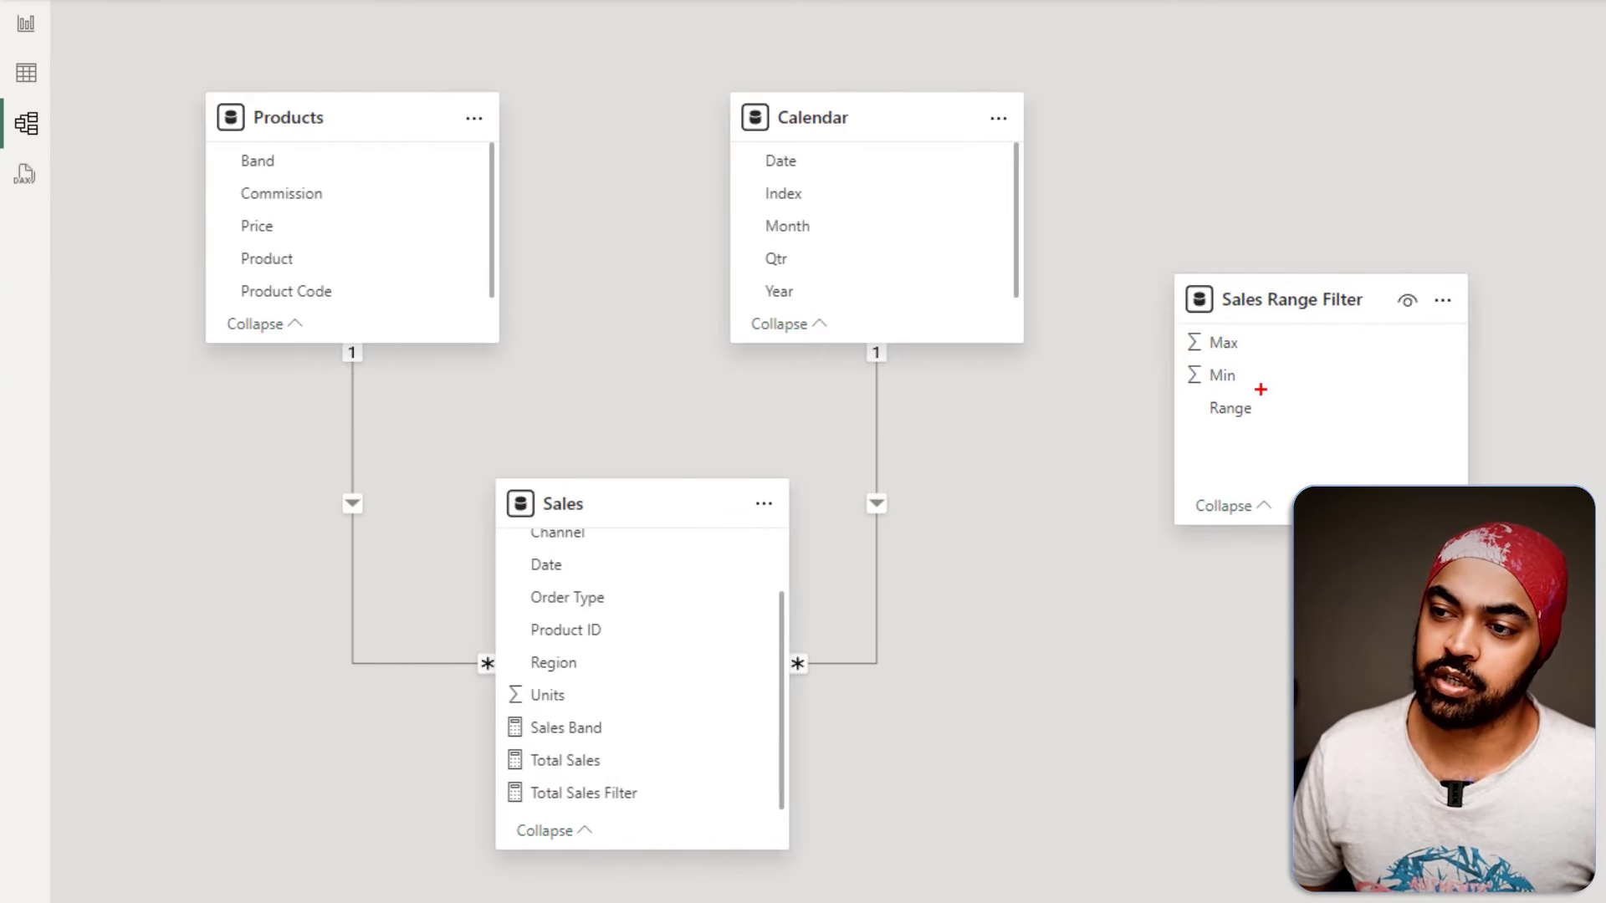
pyautogui.moveTo(1157, 251); pyautogui.dragTo(1301, 429)
pyautogui.moveTo(1315, 273); pyautogui.dragTo(1129, 452)
pyautogui.moveTo(1207, 351)
pyautogui.mouseDown()
pyautogui.moveTo(1129, 332)
pyautogui.moveTo(1148, 338)
pyautogui.moveTo(1050, 369)
pyautogui.moveTo(1088, 401)
pyautogui.mouseUp()
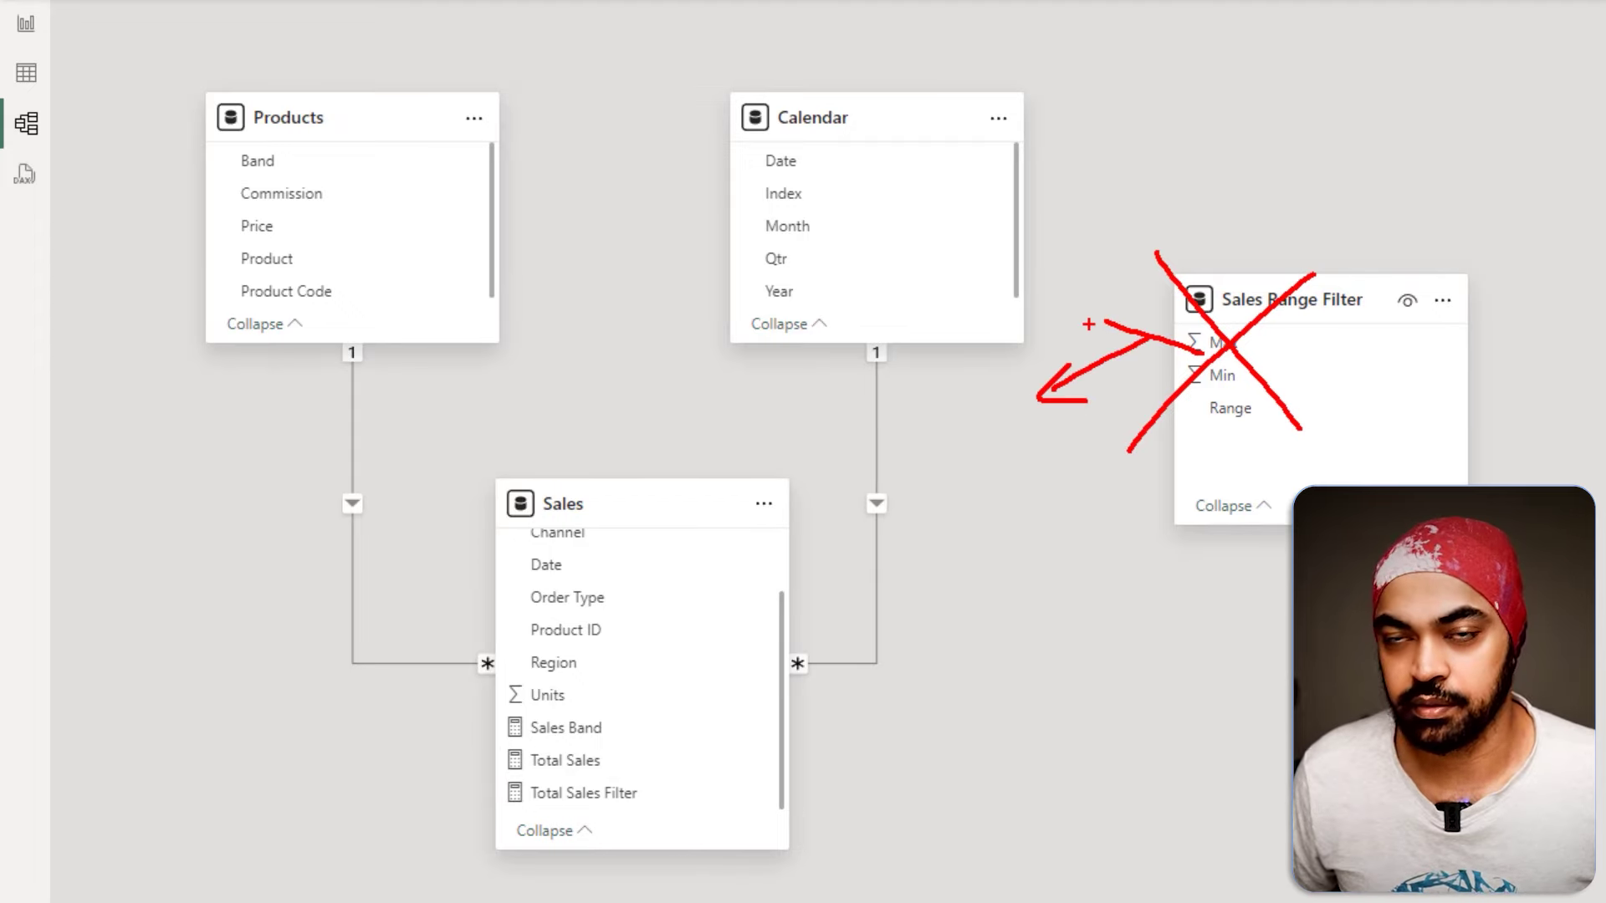
pyautogui.press('Escape')
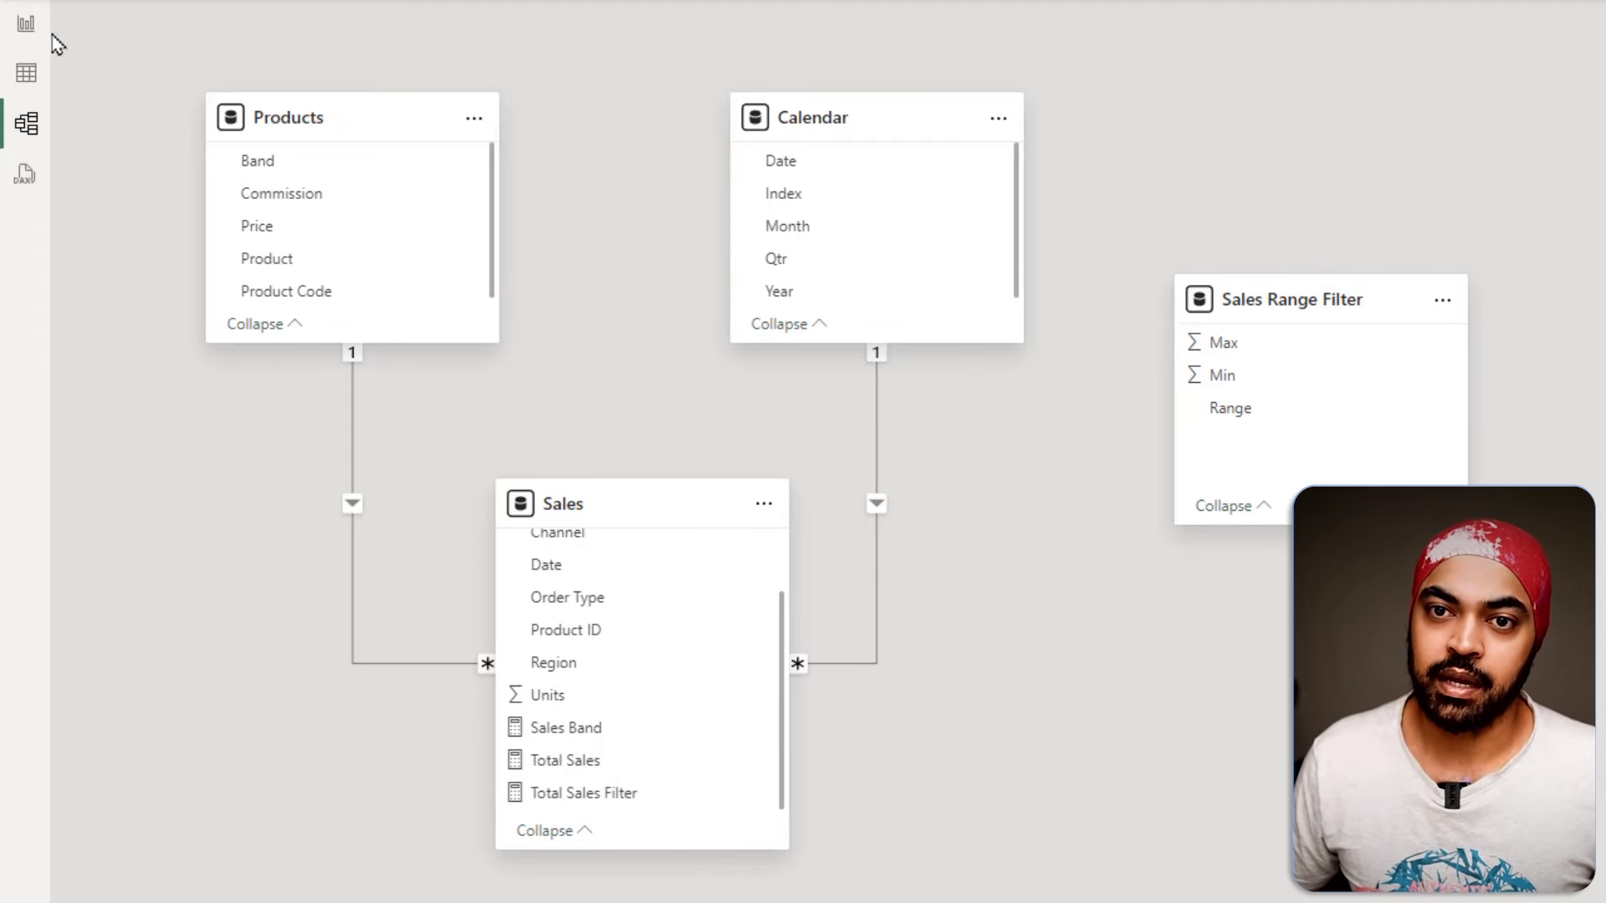
# Return to the report, open the Sales Band measure and clear its formula down to Sales Band = with an empty second line
pyautogui.click(26, 24)
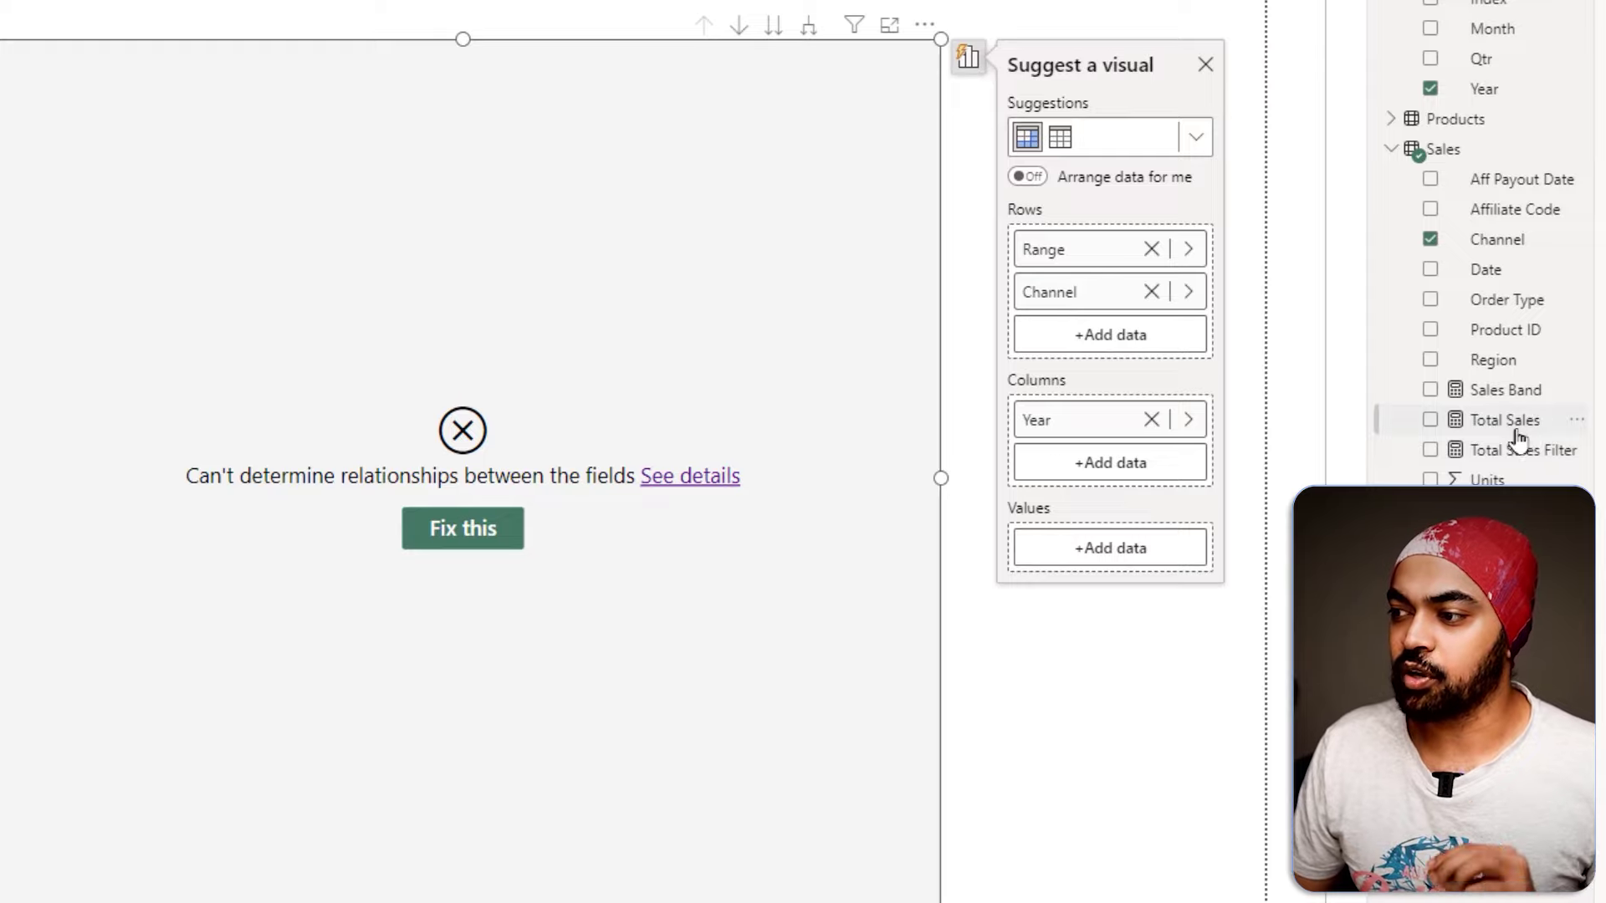
pyautogui.click(1513, 450)
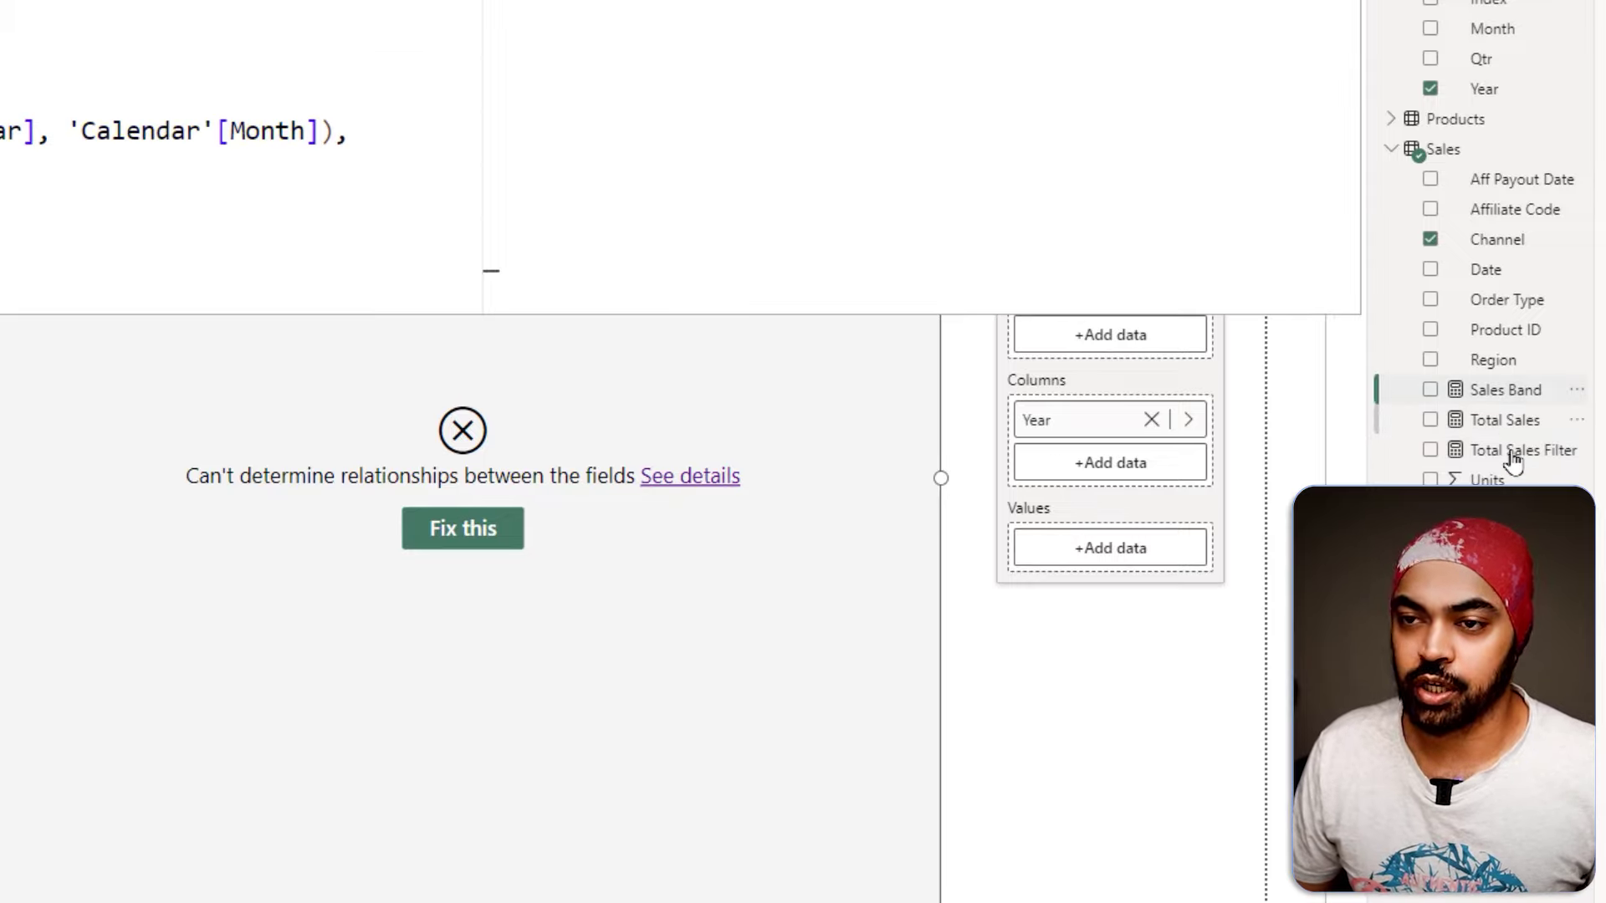
pyautogui.hotkey('ctrl', 'a')
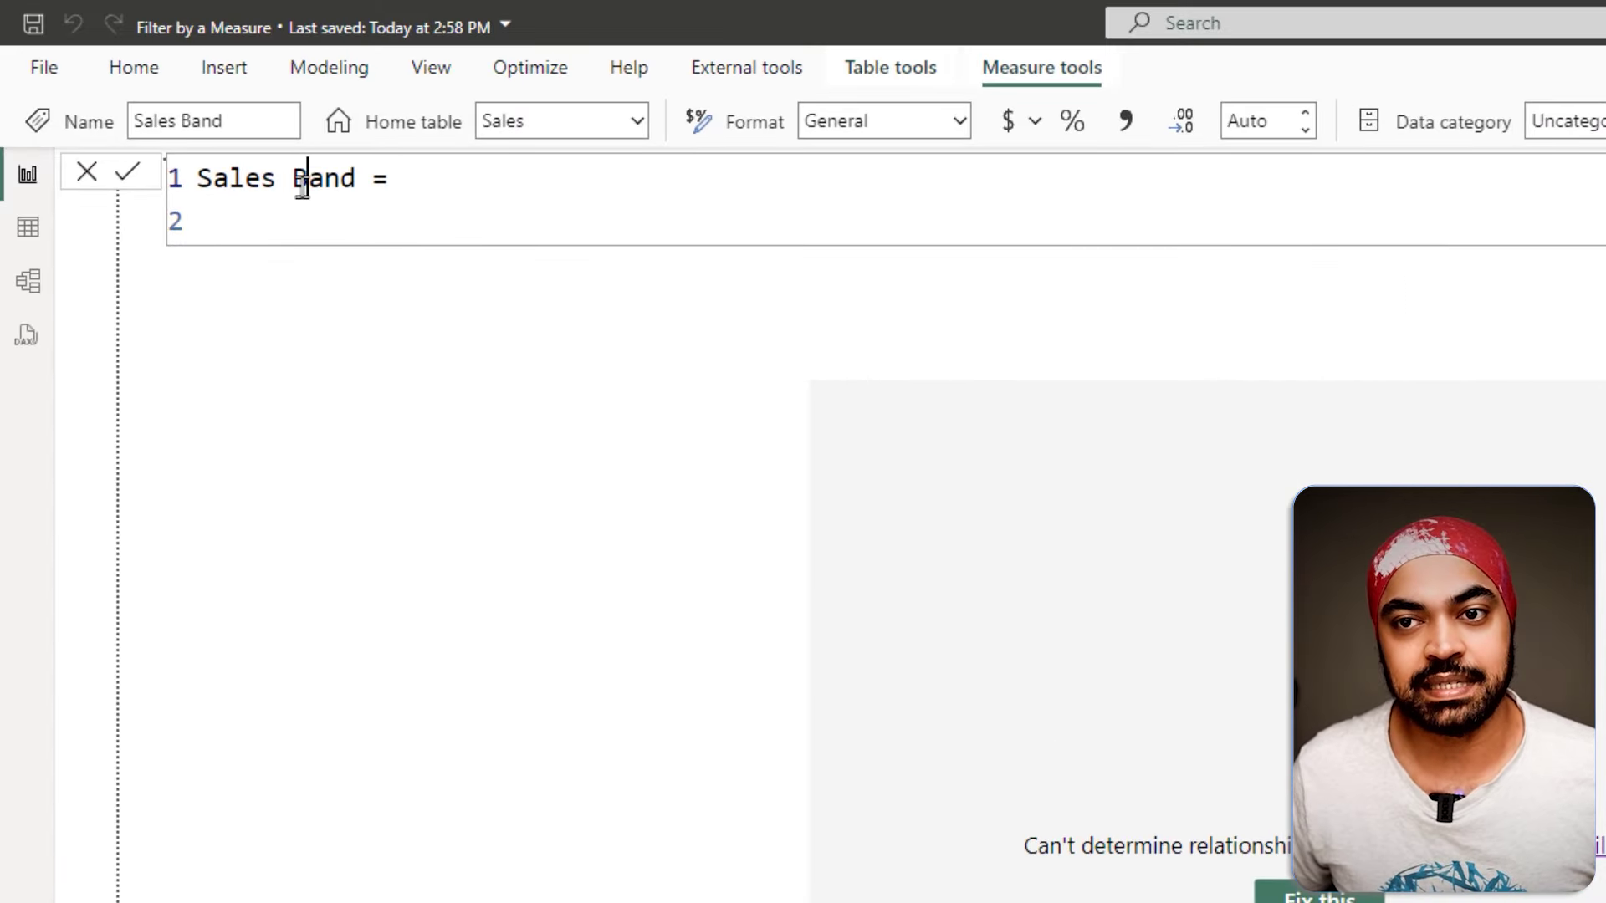
pyautogui.click(302, 178)
pyautogui.click(297, 222)
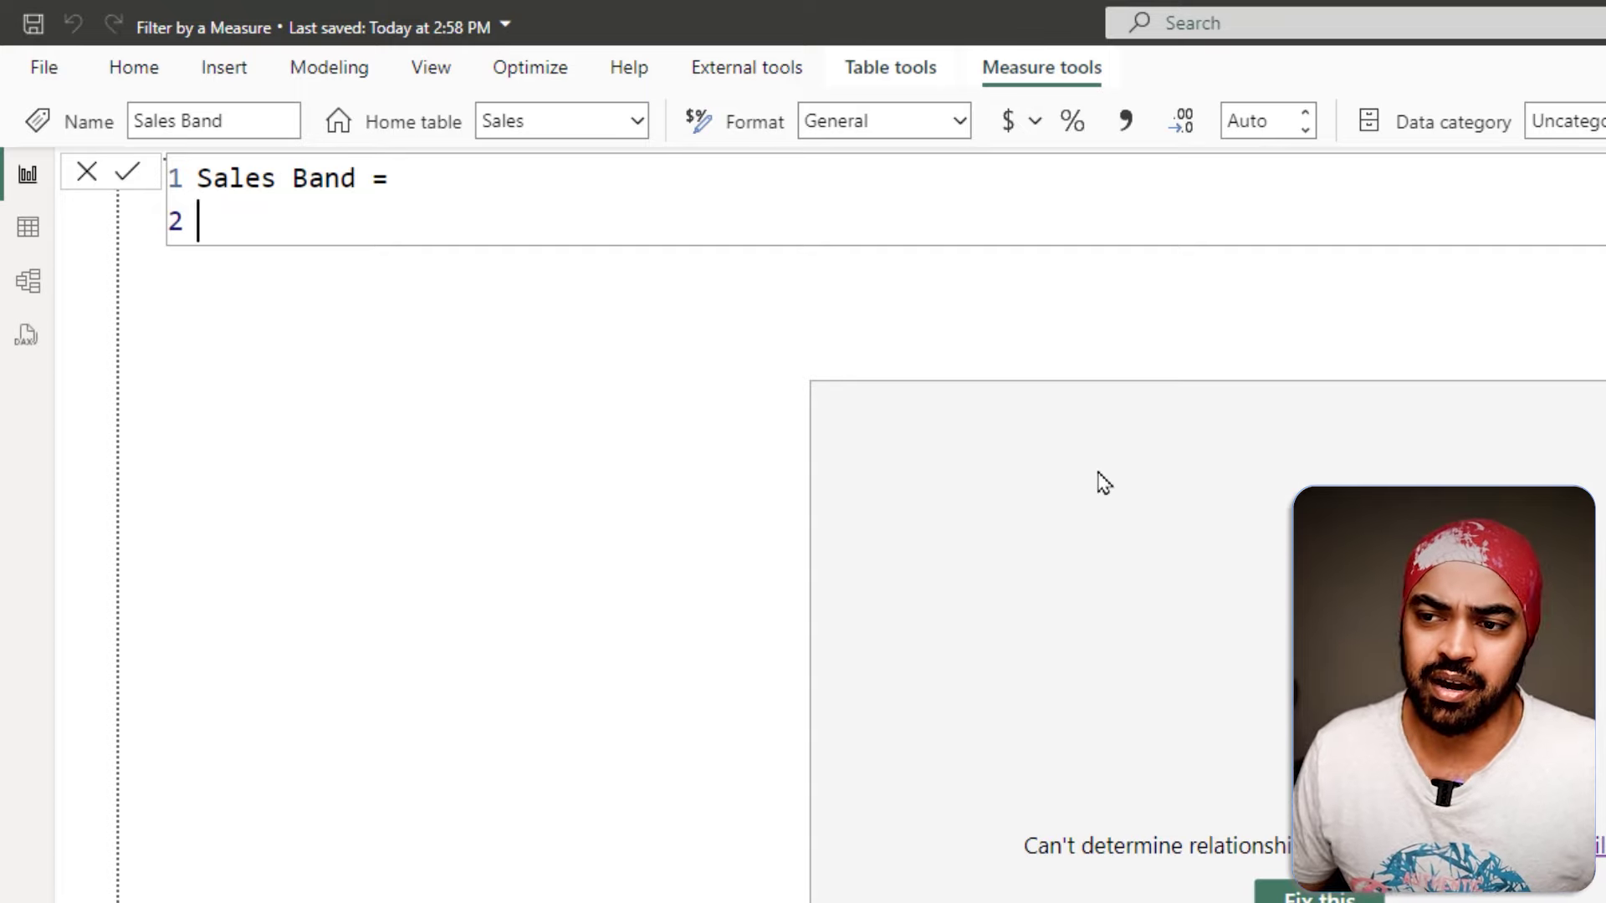
# Remove Channel from the report matrix's Rows and Year from its Columns, keeping only Range in the visual
pyautogui.click(871, 386)
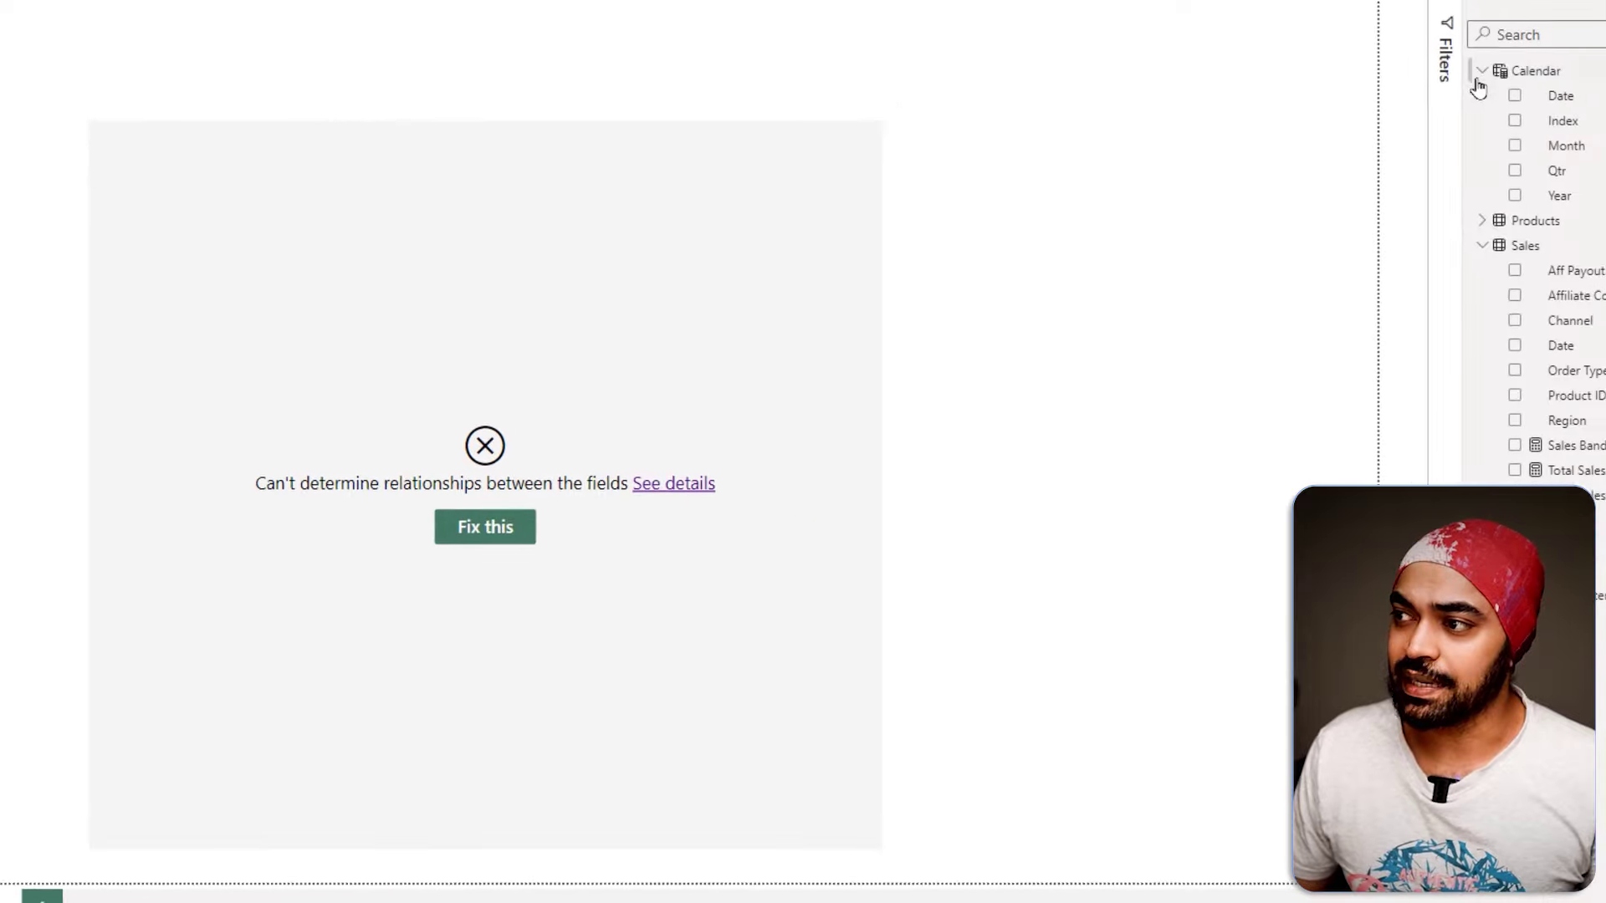
pyautogui.click(1592, 57)
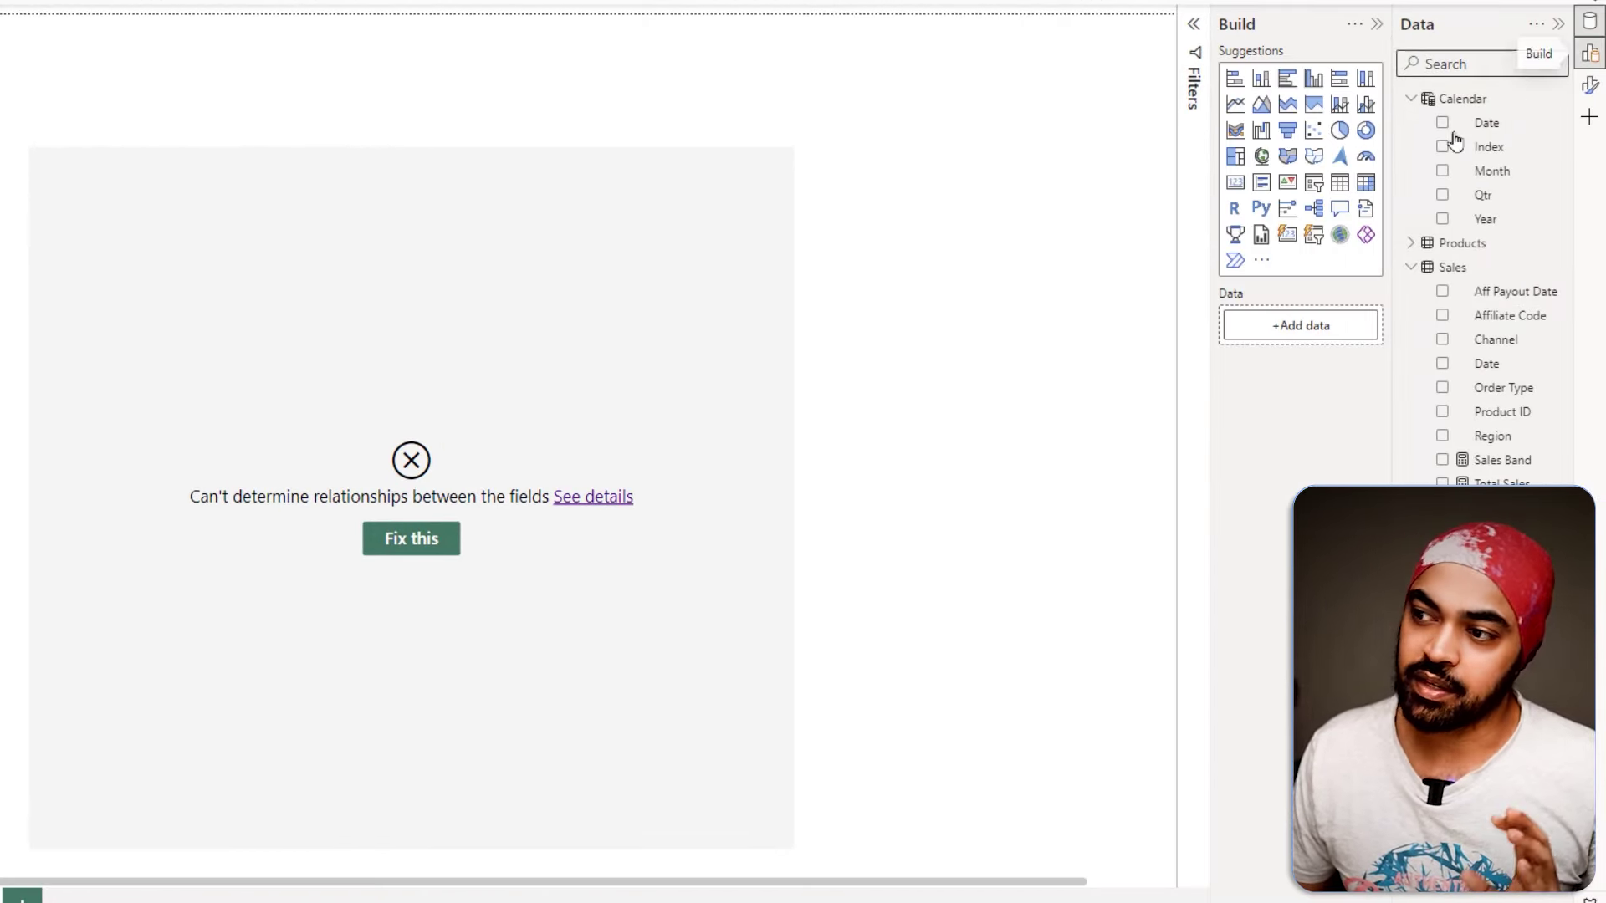
pyautogui.click(565, 361)
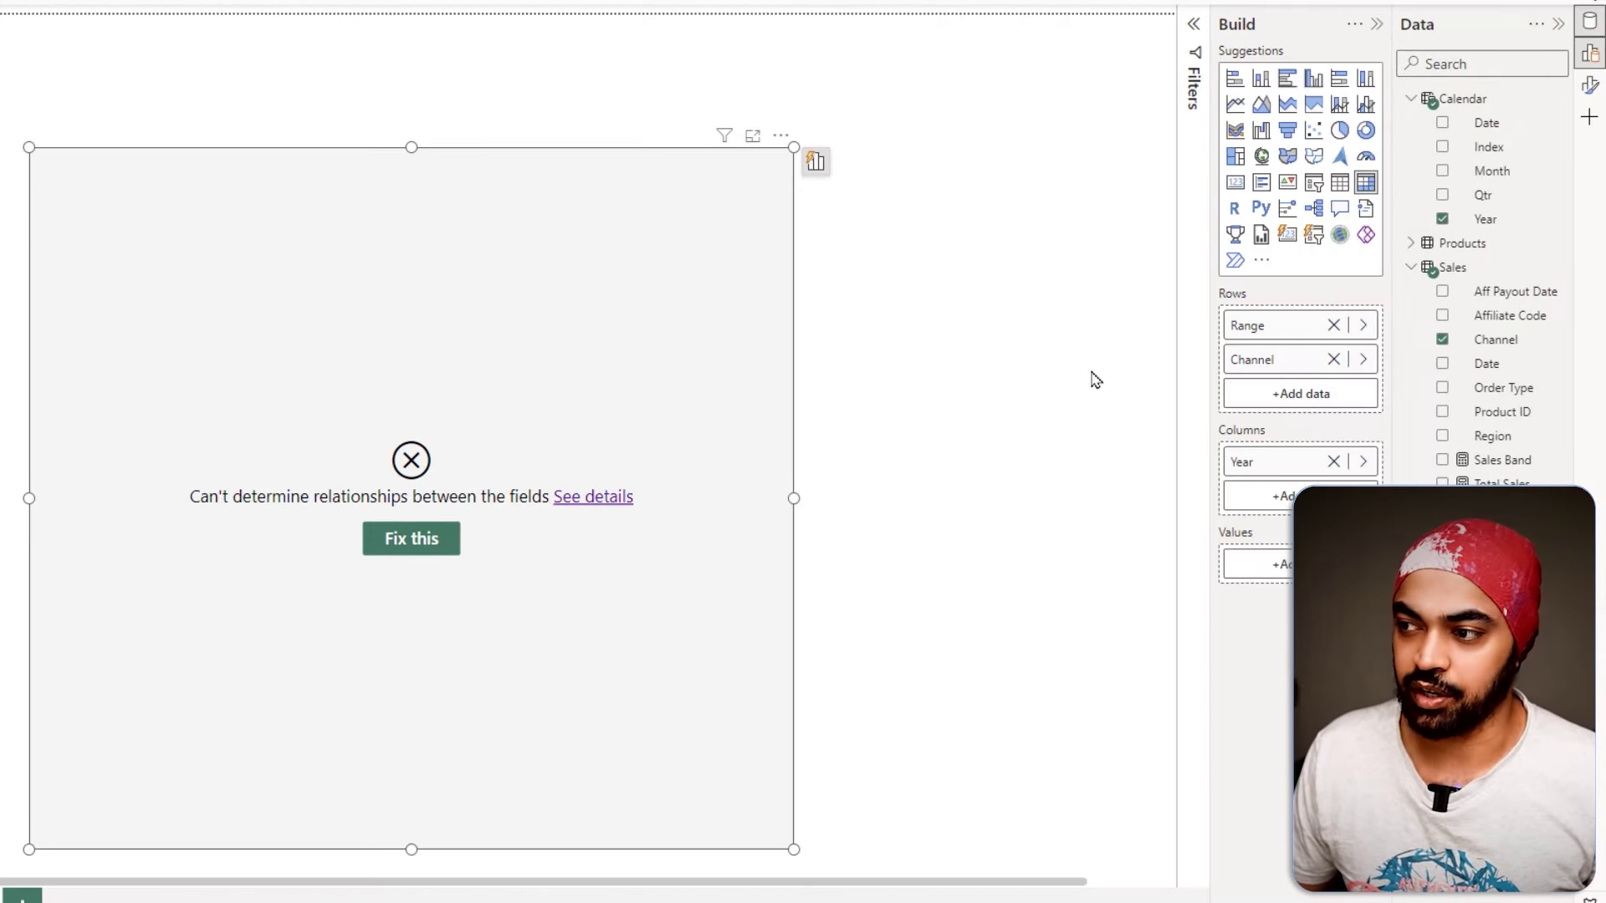
pyautogui.click(1331, 360)
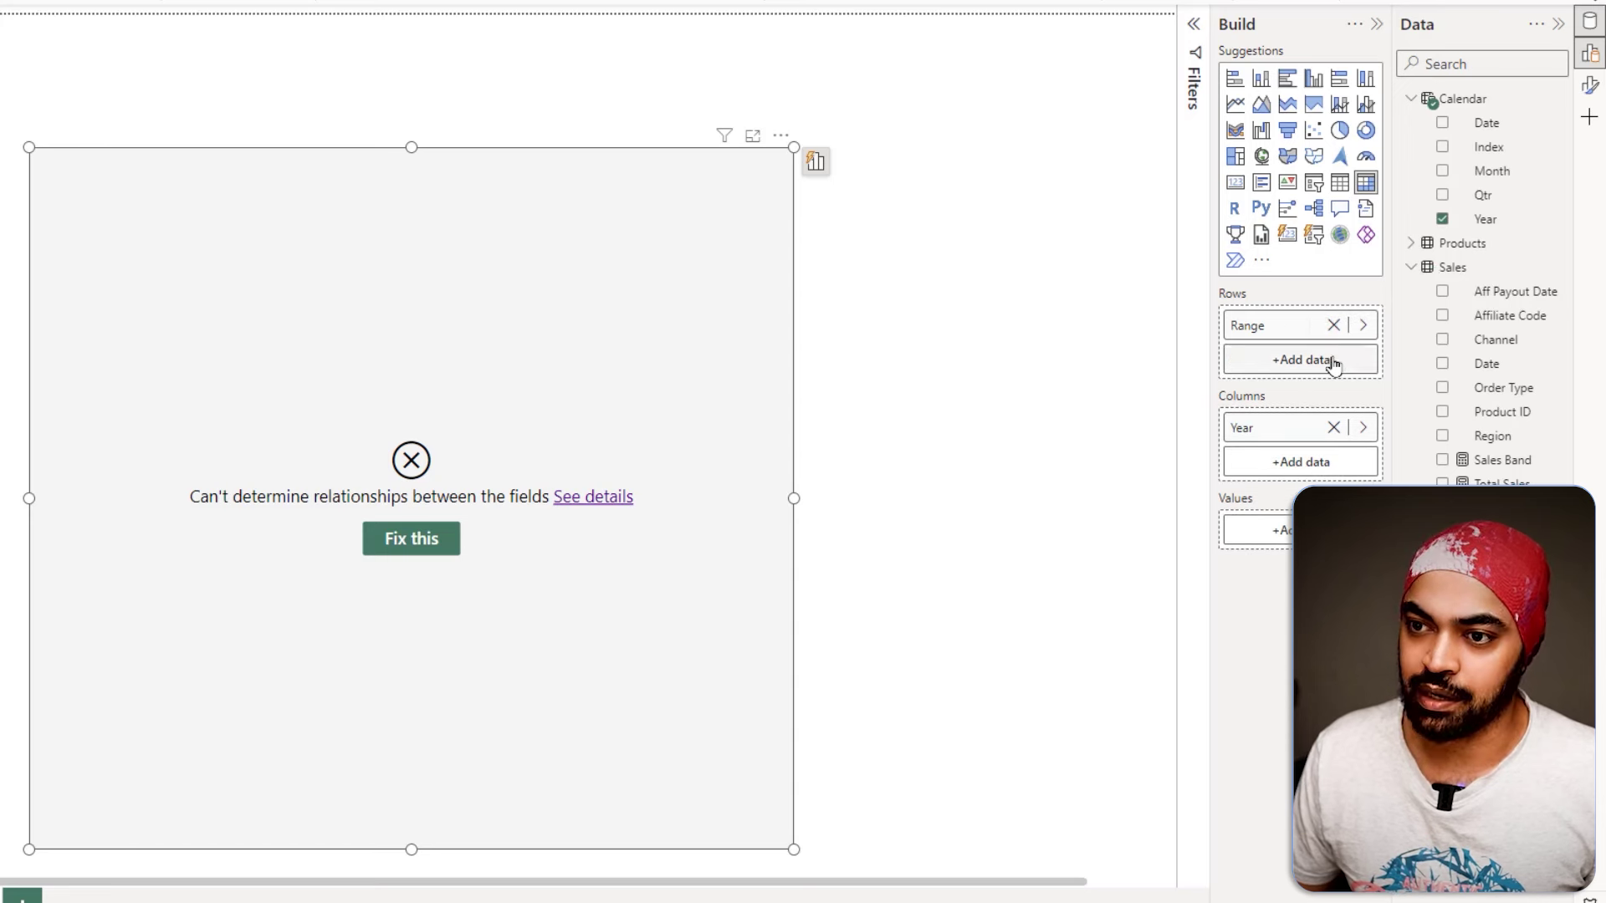
pyautogui.click(1334, 428)
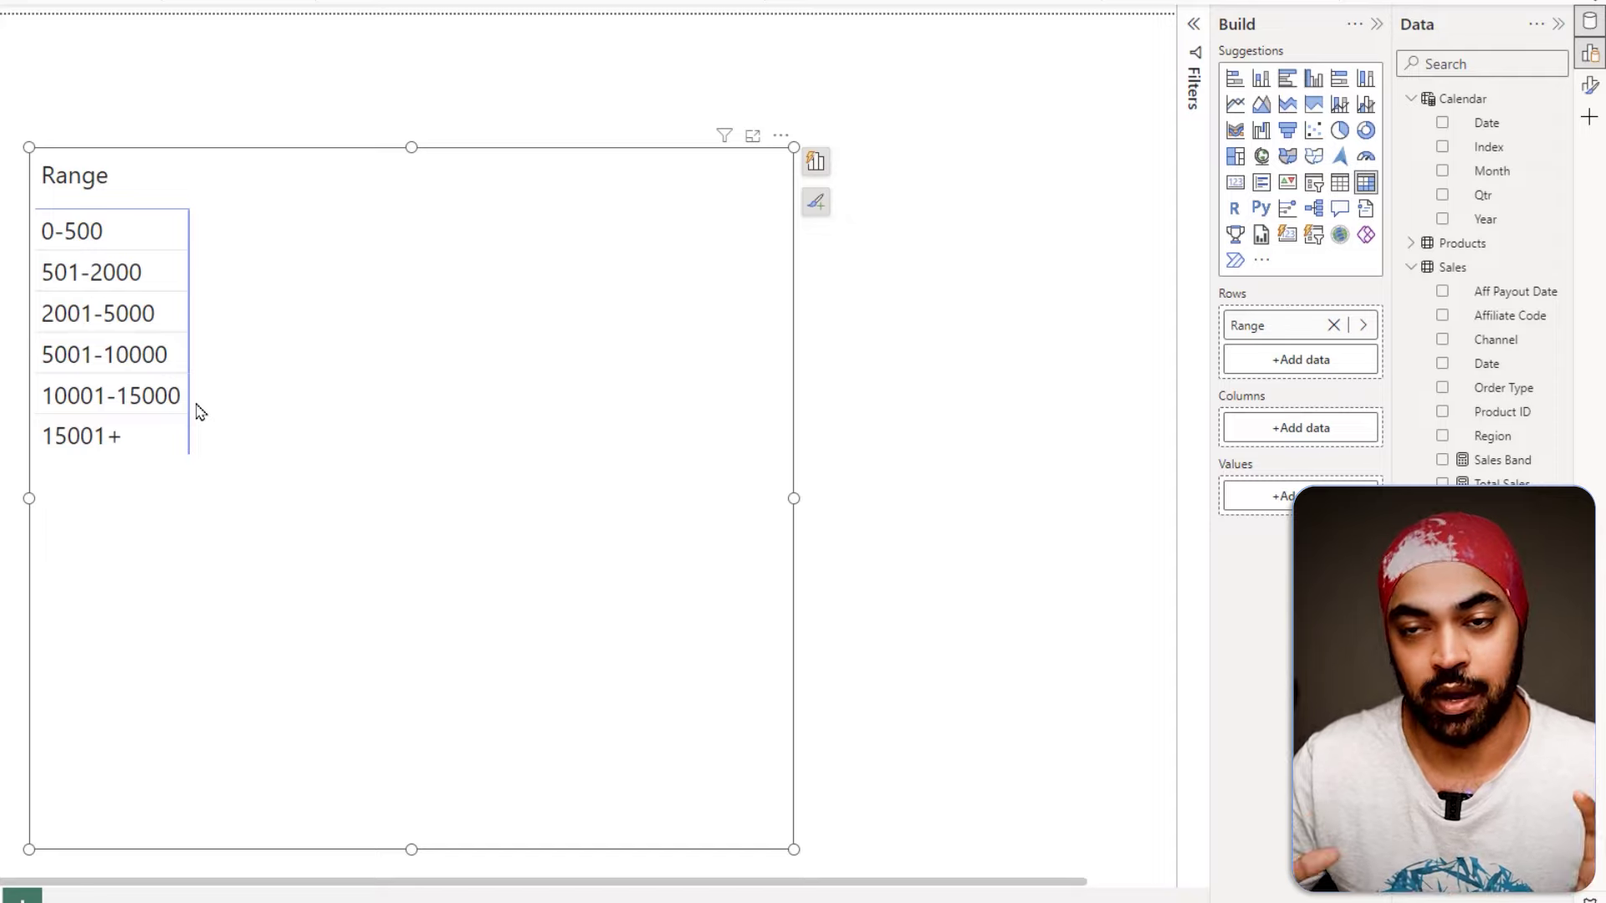
# Reopen the Sales Band measure and define variables LowerValue = MIN('Sales Range Filter'[Min]) and UpperValue = MAX('Sales Range Filter'[Max])
pyautogui.click(1495, 462)
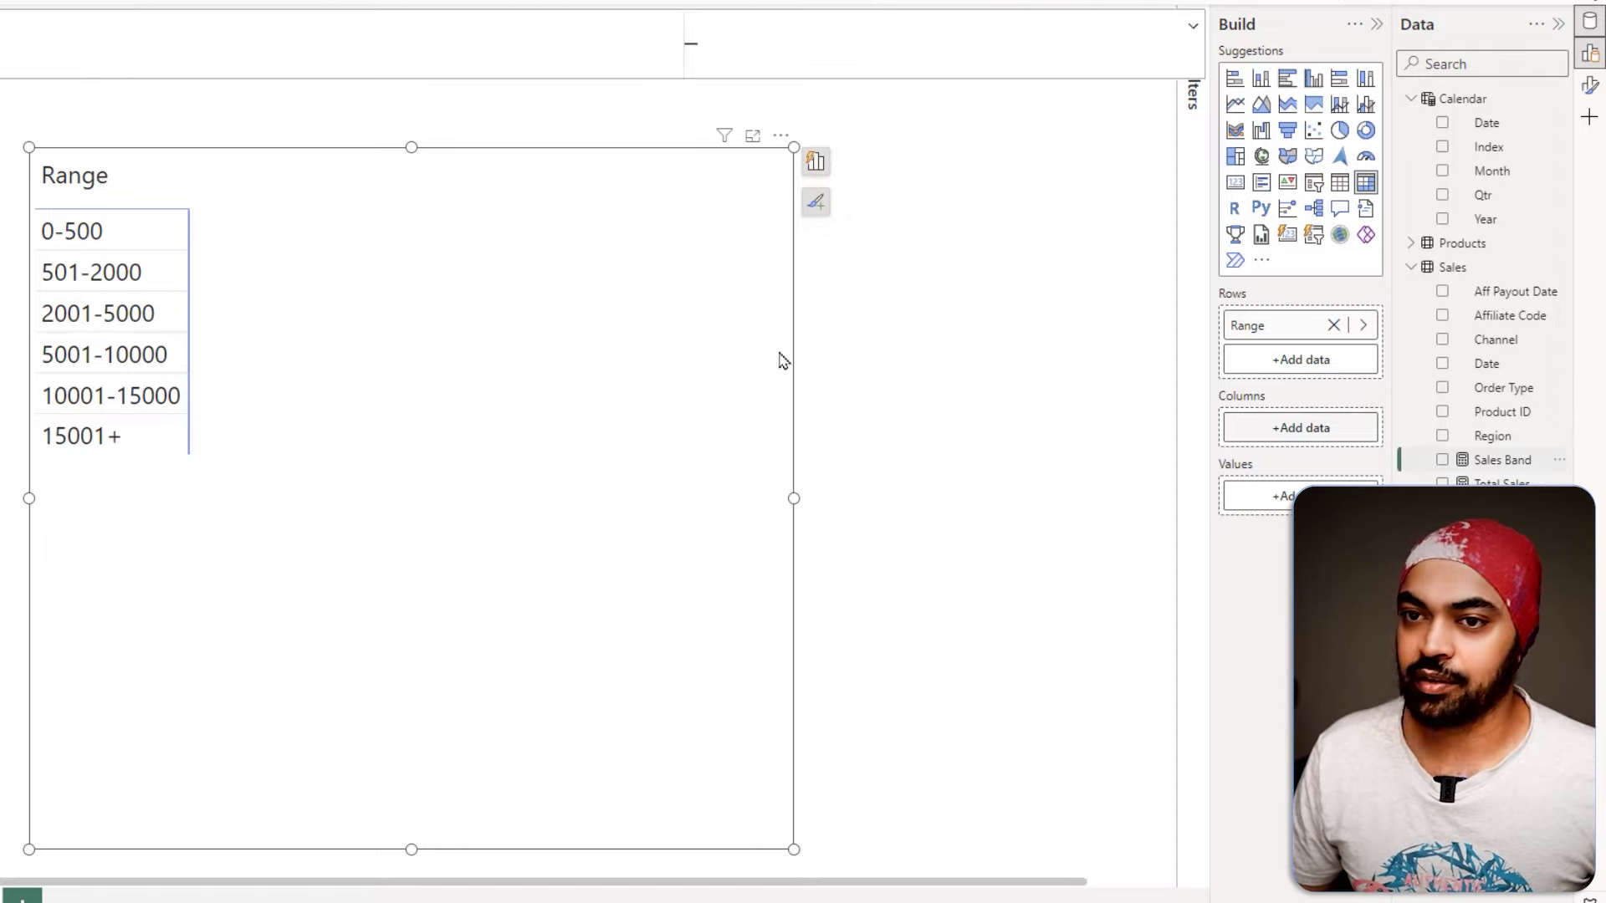
pyautogui.write("VAR LowerValue = MIN('Sales Range Filter'[Min]) VAR UpperValue = MAX('Sales Range Filter'[Max])")
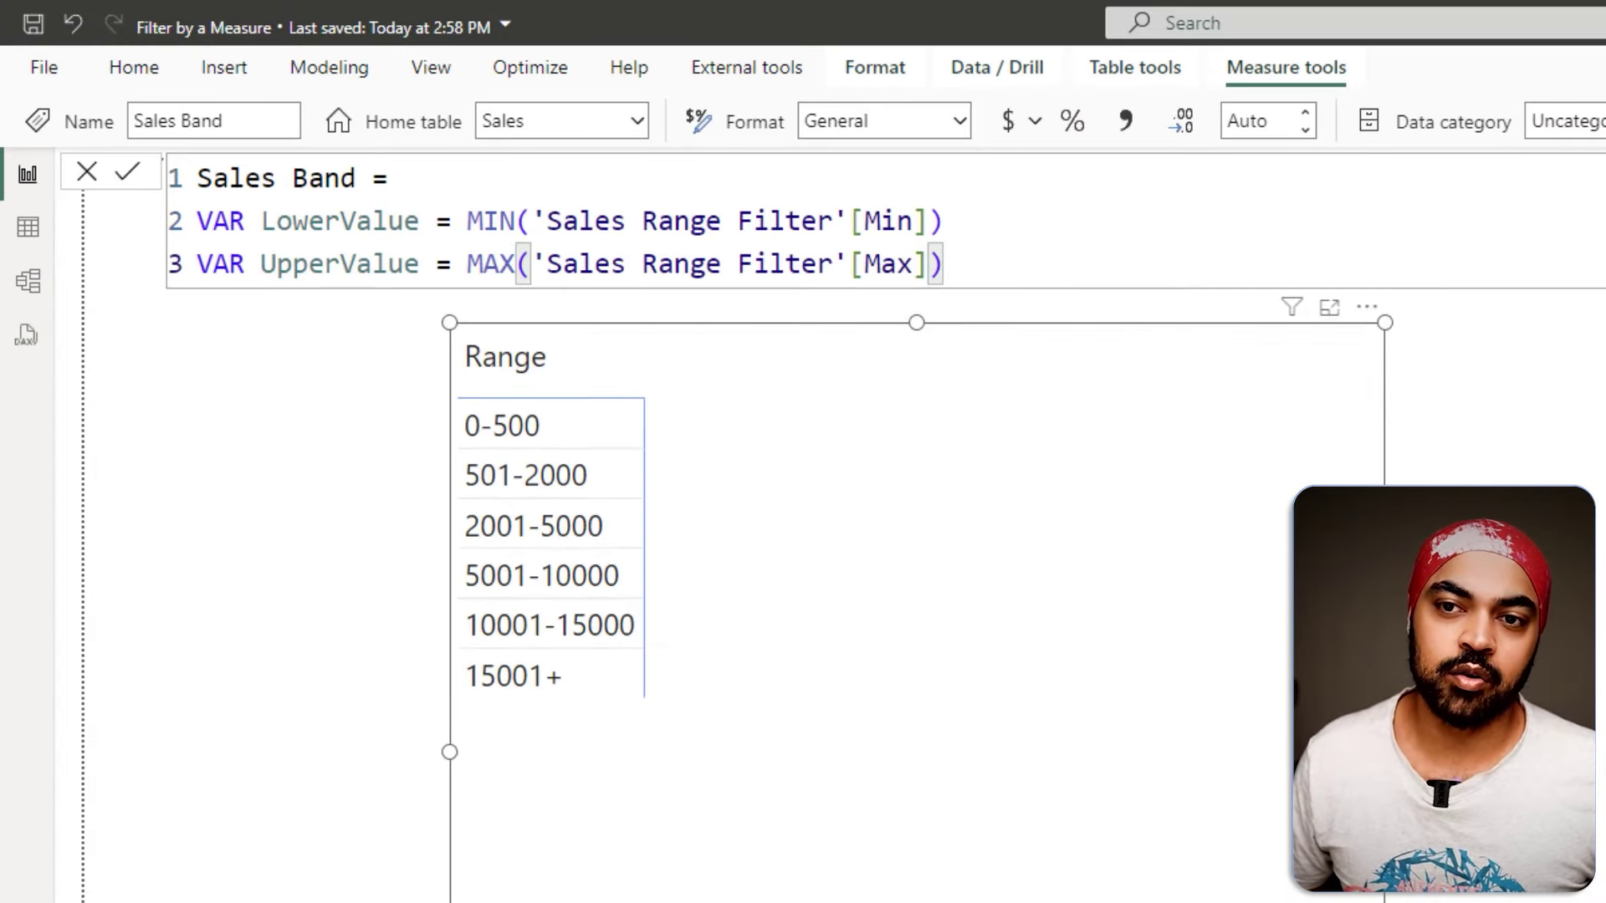
pyautogui.moveTo(416, 221); pyautogui.dragTo(431, 194)
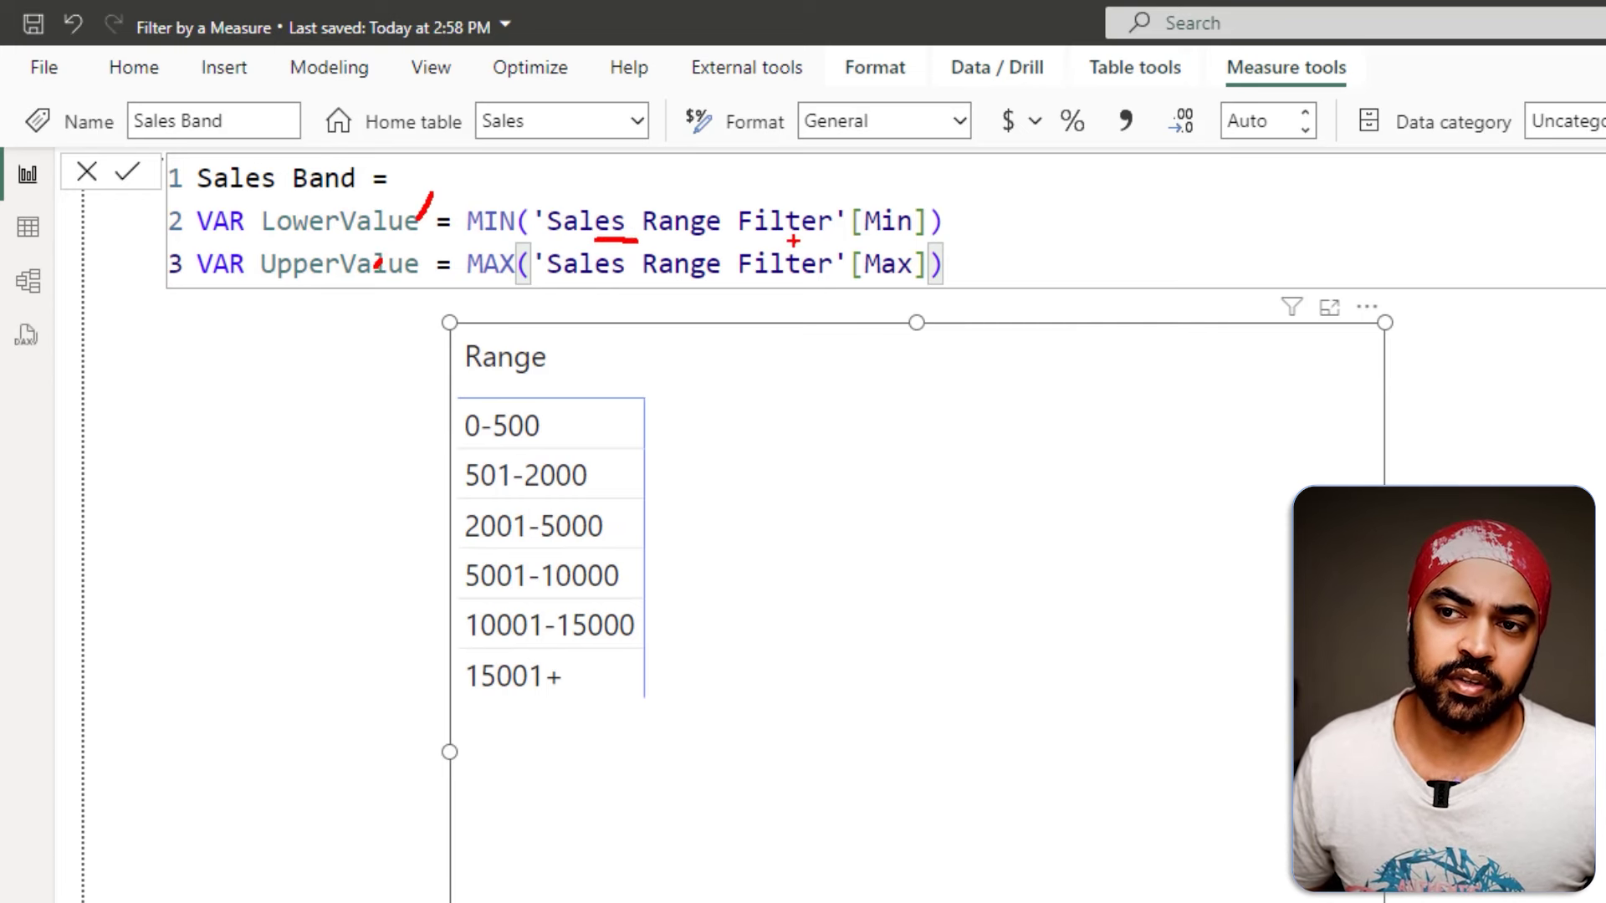
pyautogui.moveTo(870, 242); pyautogui.dragTo(916, 242)
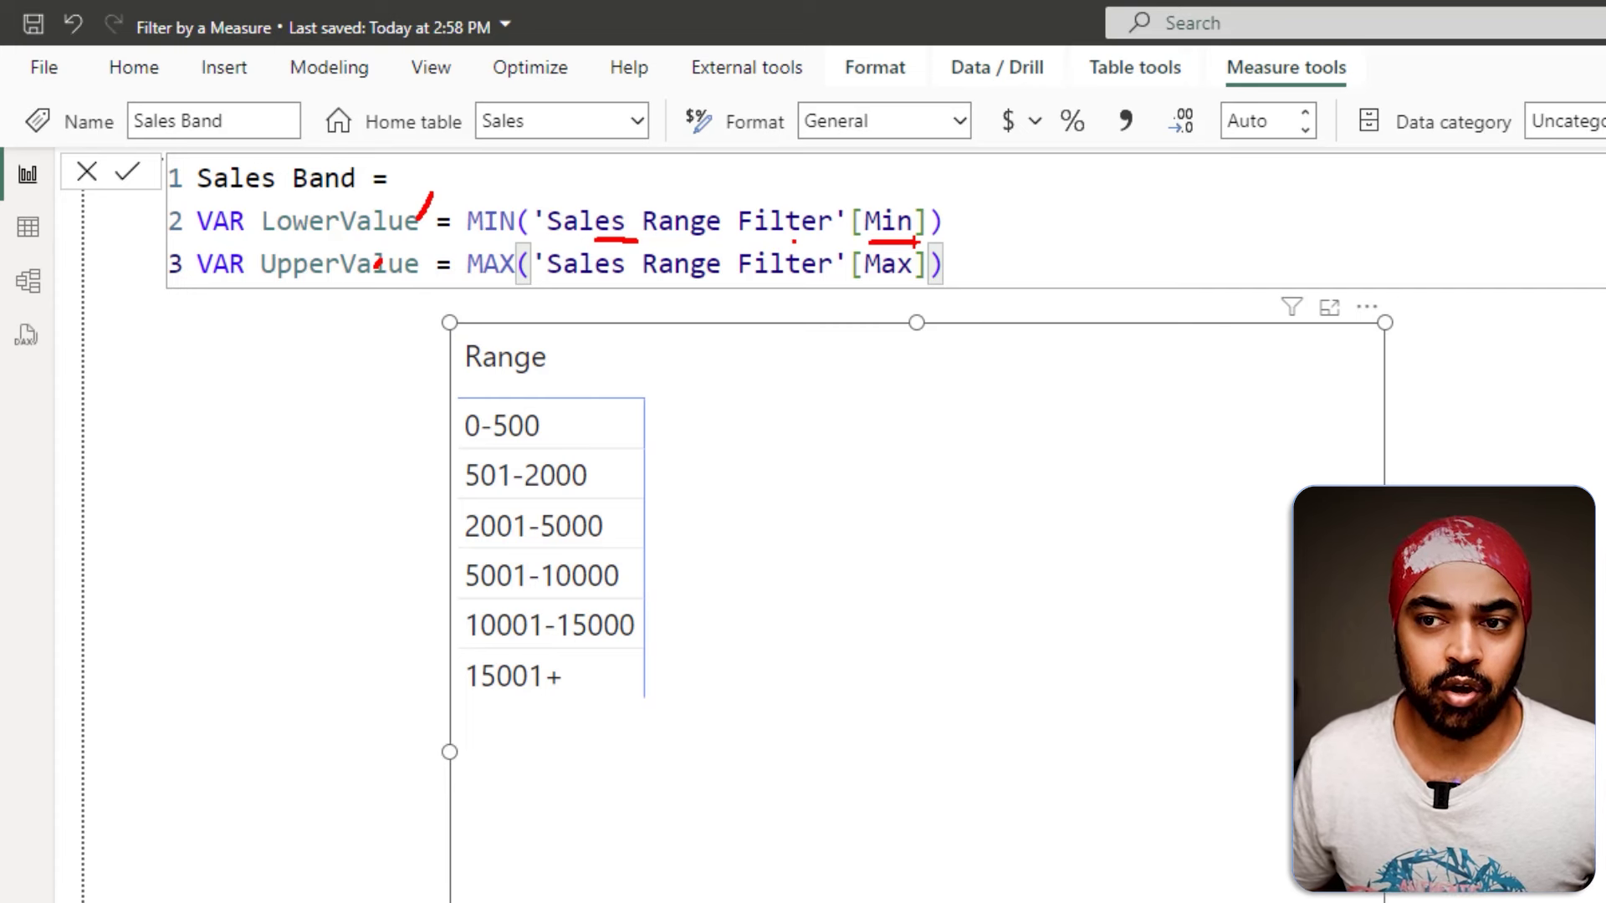
pyautogui.moveTo(457, 281); pyautogui.dragTo(491, 281)
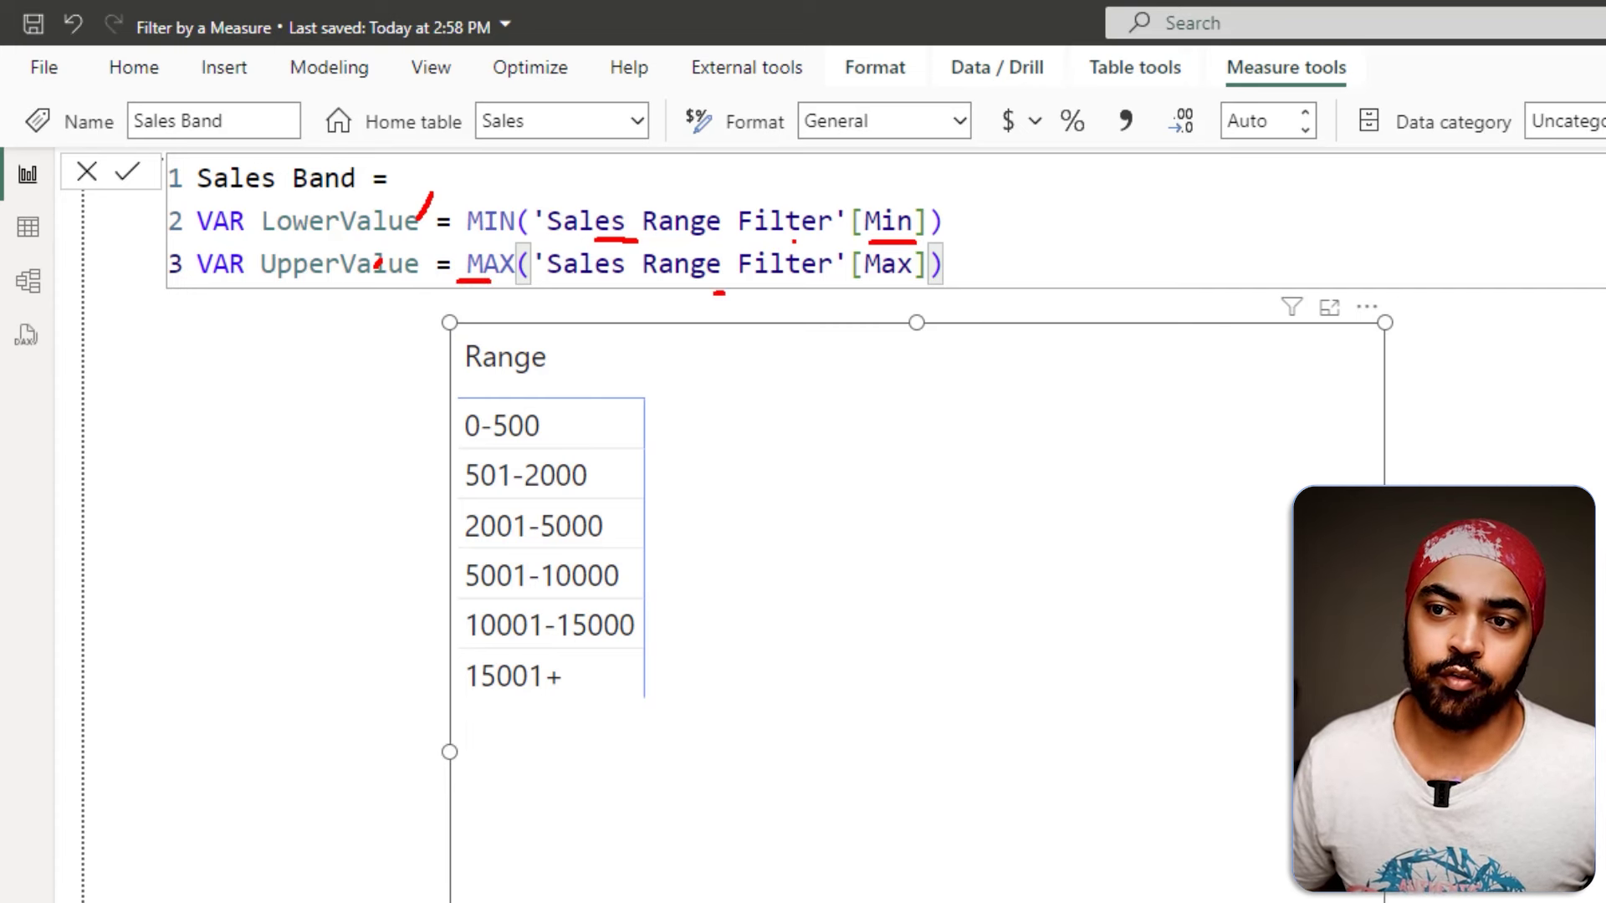
pyautogui.moveTo(715, 293); pyautogui.dragTo(880, 290)
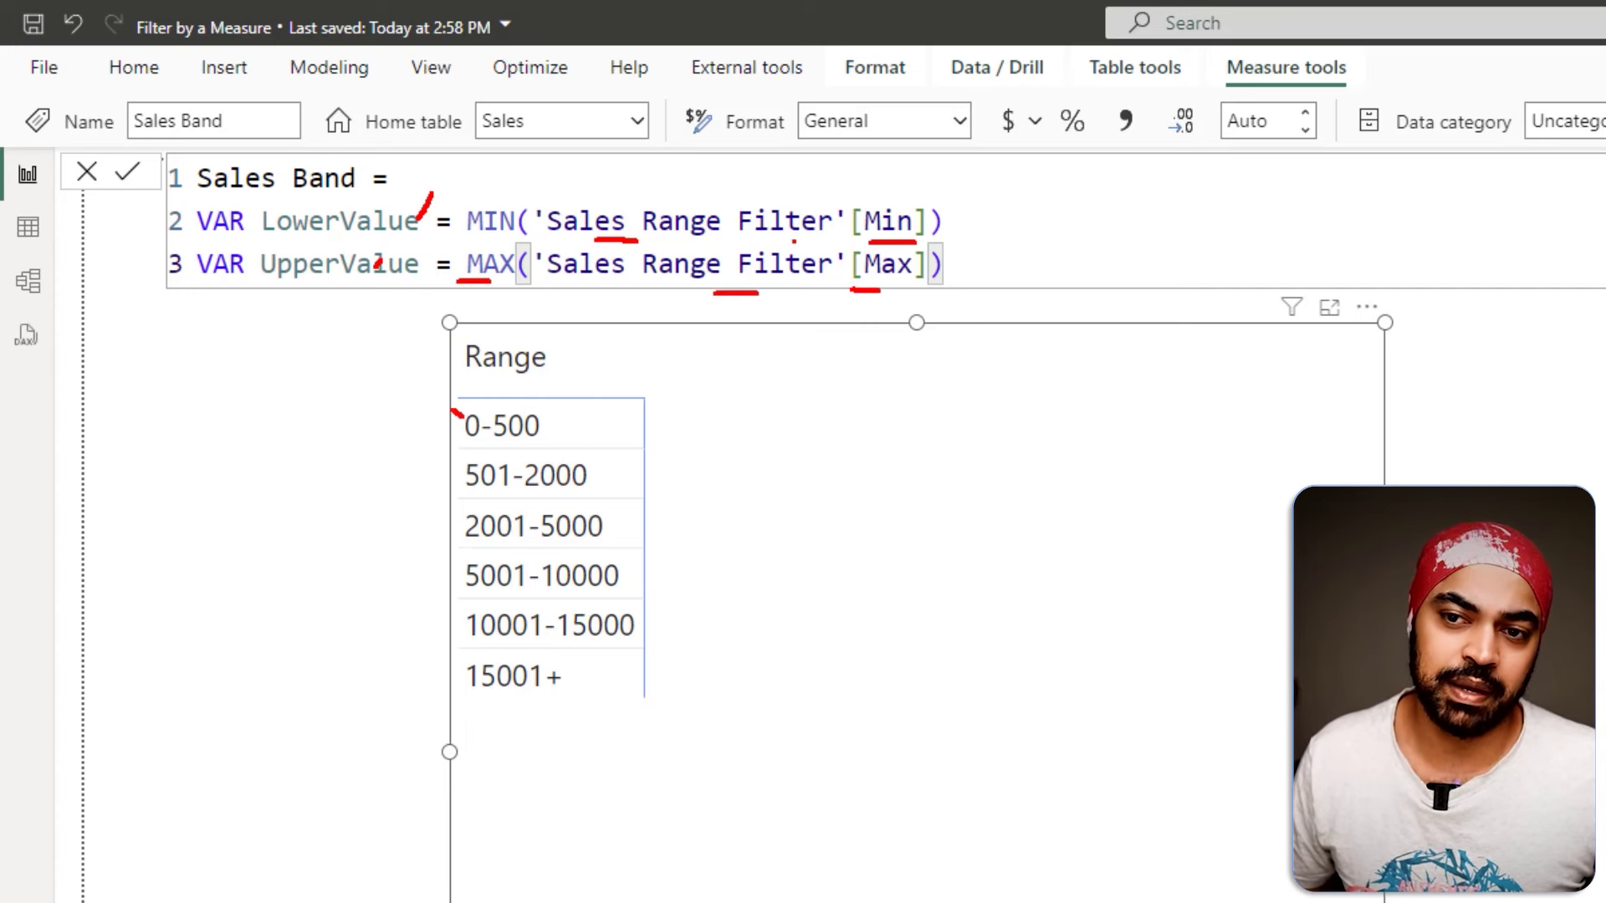
pyautogui.moveTo(459, 413)
pyautogui.mouseDown()
pyautogui.moveTo(441, 388)
pyautogui.moveTo(554, 384)
pyautogui.mouseUp()
pyautogui.moveTo(457, 471); pyautogui.dragTo(407, 435)
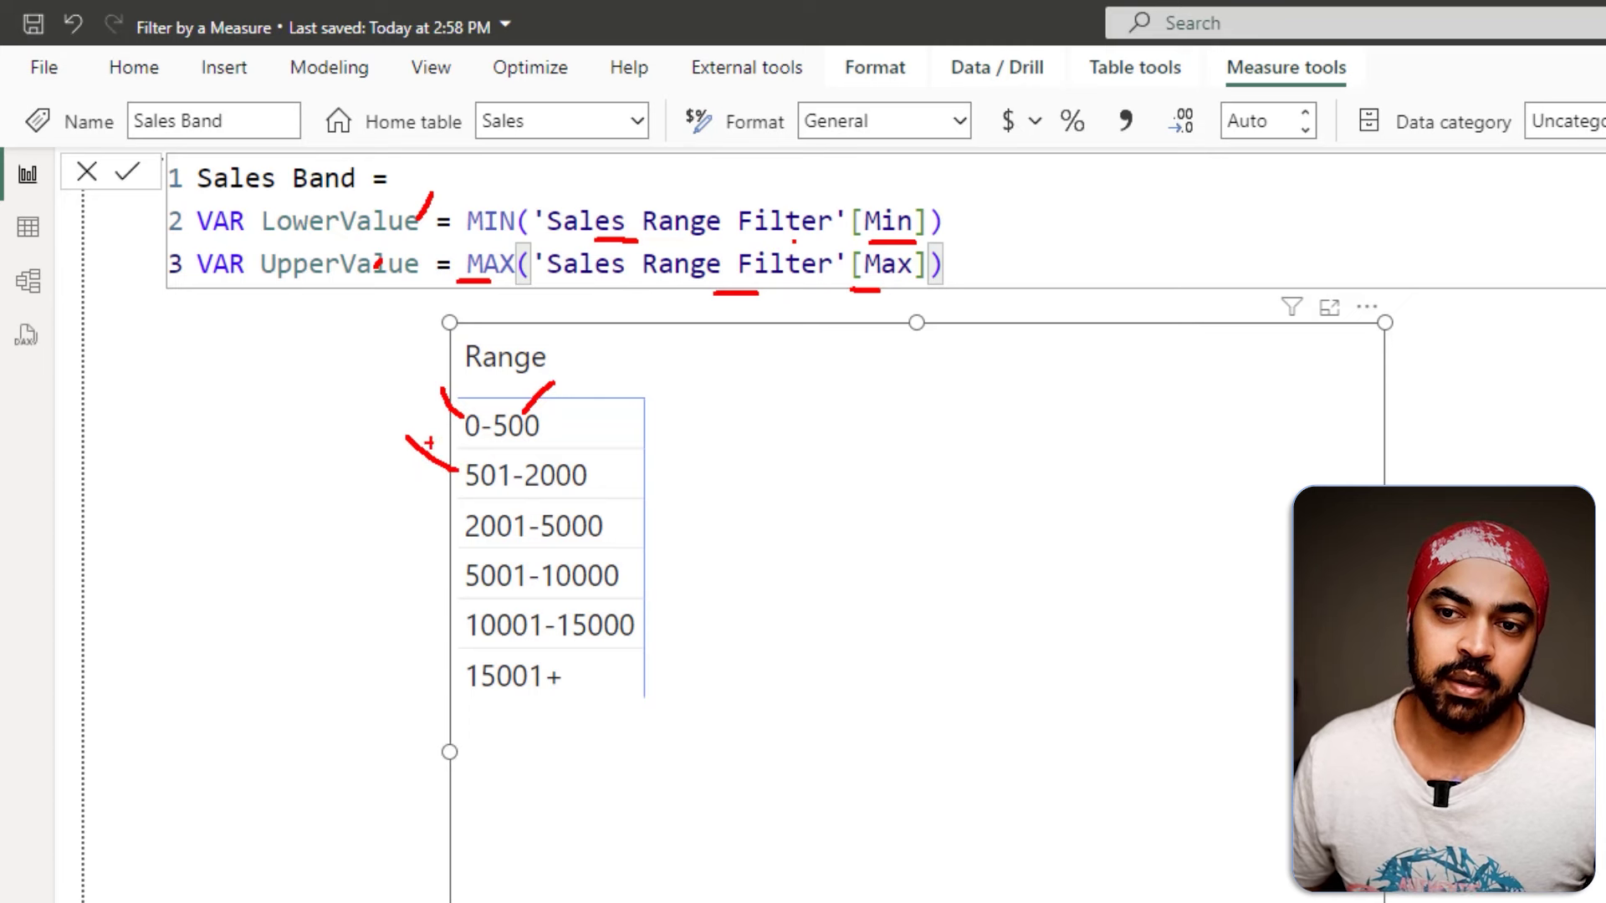
pyautogui.moveTo(600, 472); pyautogui.dragTo(627, 446)
pyautogui.moveTo(459, 517); pyautogui.dragTo(435, 500)
pyautogui.moveTo(601, 525); pyautogui.dragTo(620, 505)
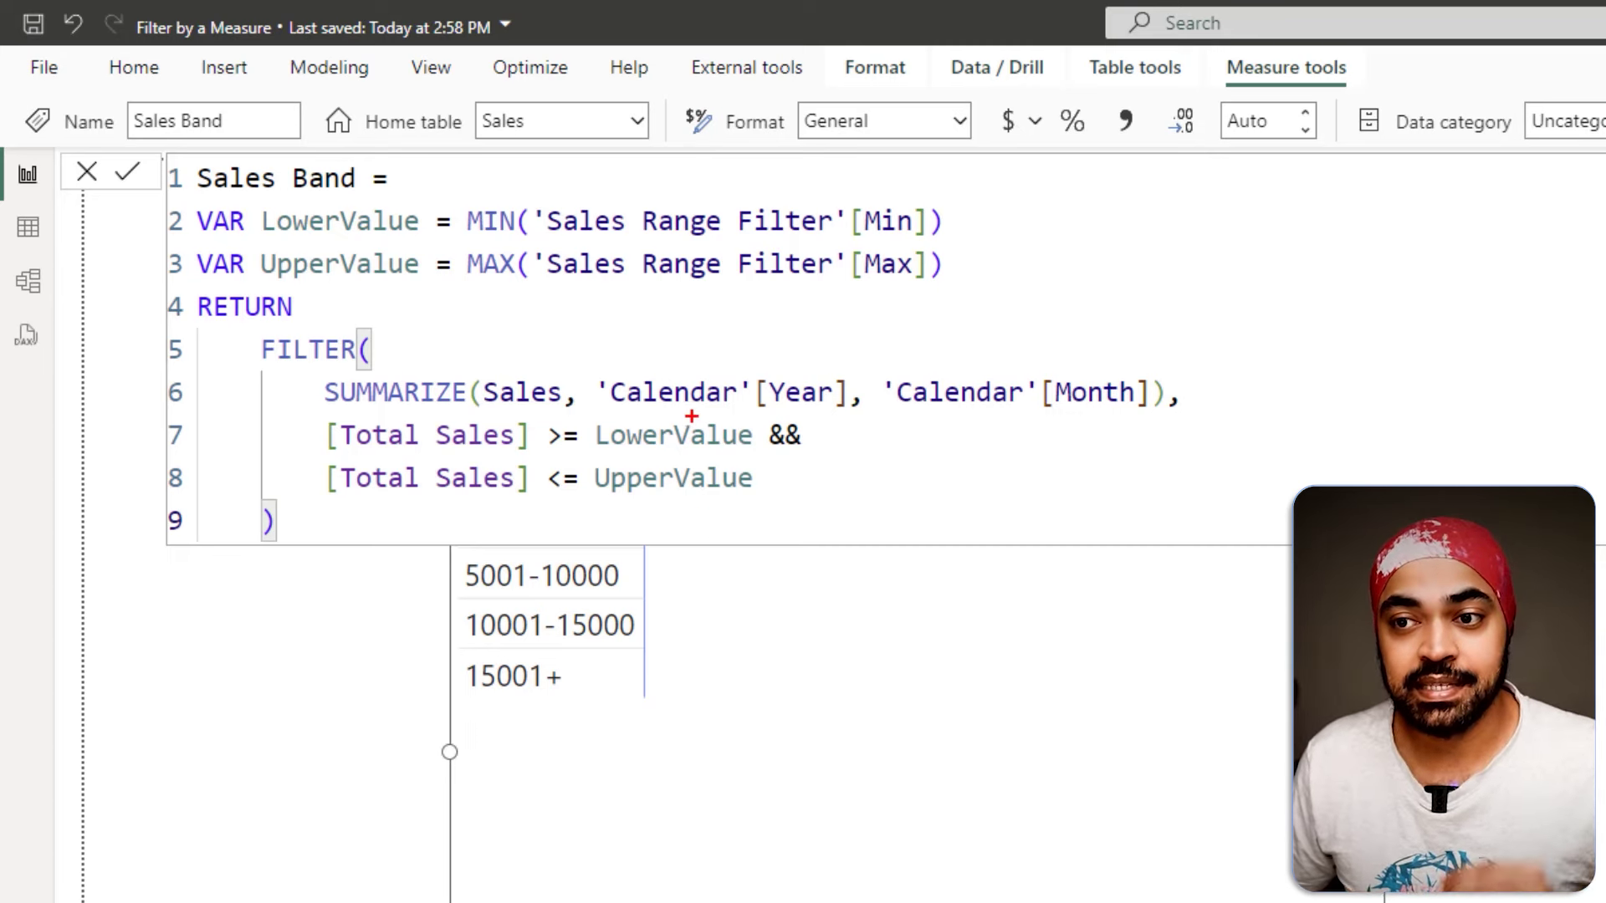
pyautogui.moveTo(653, 411); pyautogui.dragTo(751, 414)
pyautogui.moveTo(898, 416); pyautogui.dragTo(992, 413)
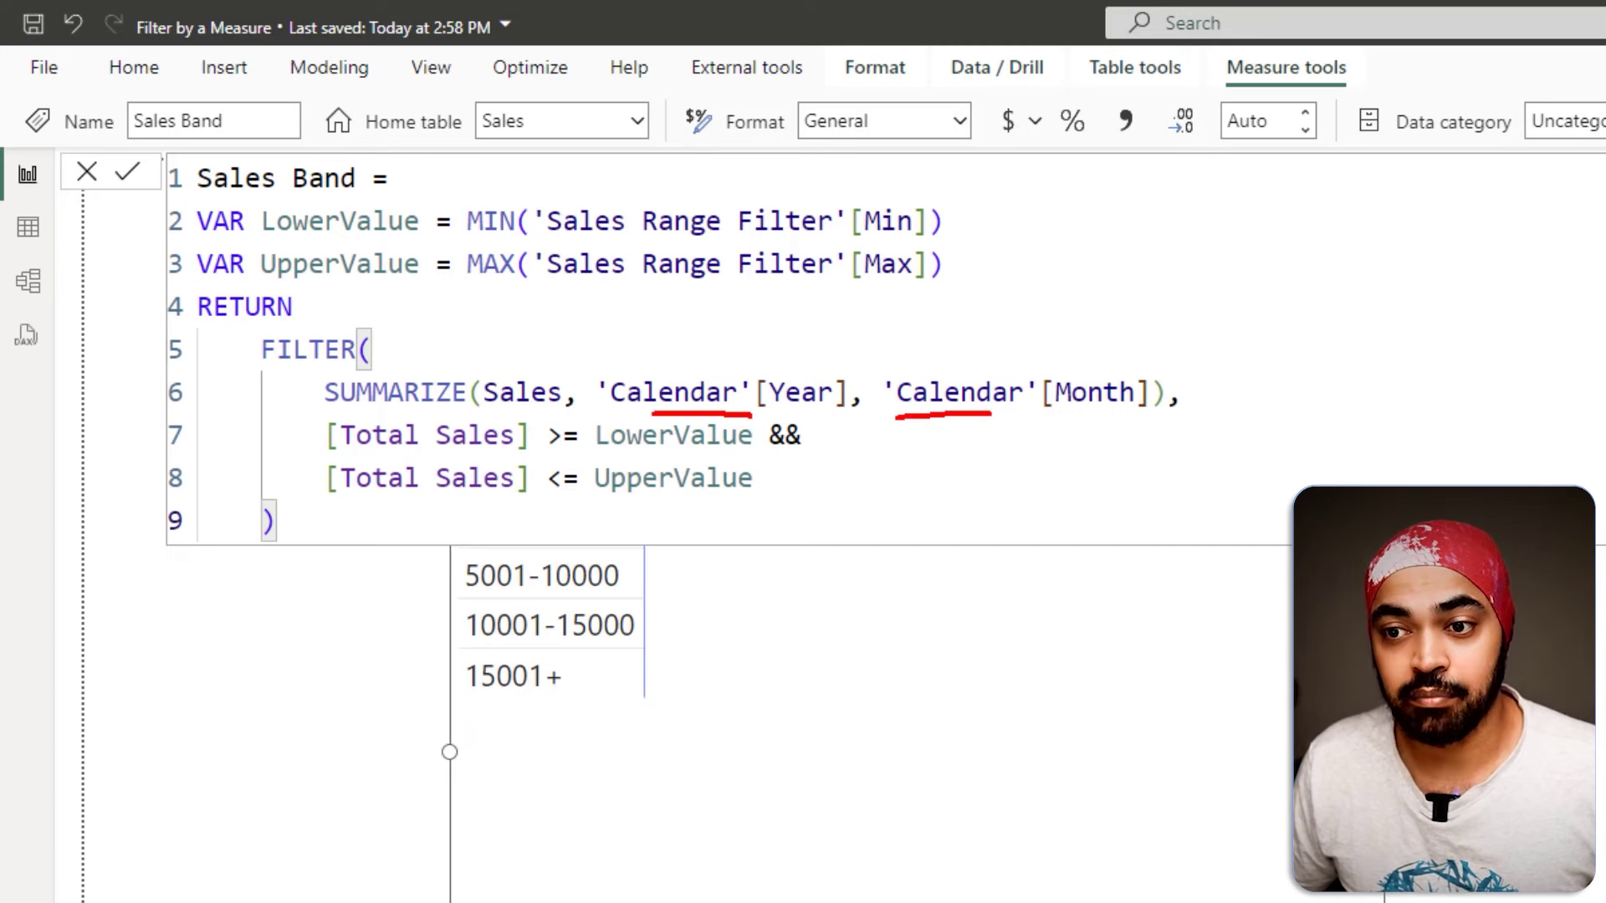
pyautogui.moveTo(600, 556)
pyautogui.mouseDown()
pyautogui.moveTo(474, 573)
pyautogui.moveTo(501, 599)
pyautogui.moveTo(630, 591)
pyautogui.moveTo(596, 552)
pyautogui.mouseUp()
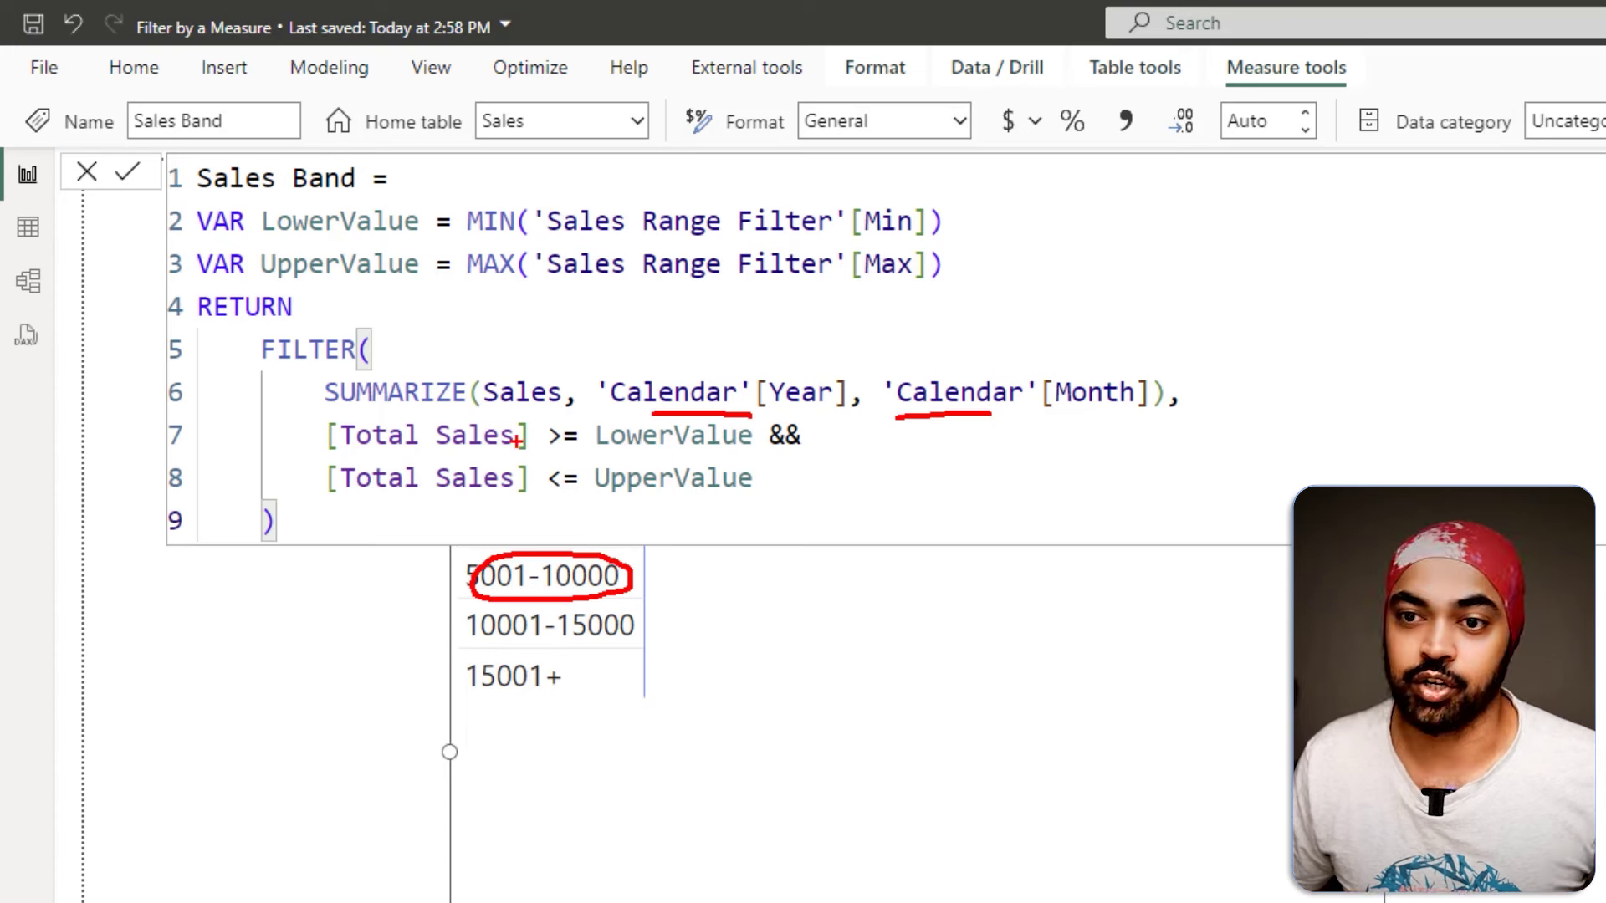
pyautogui.moveTo(266, 417)
pyautogui.mouseDown()
pyautogui.moveTo(306, 407)
pyautogui.moveTo(310, 425)
pyautogui.mouseUp()
pyautogui.press('Escape')
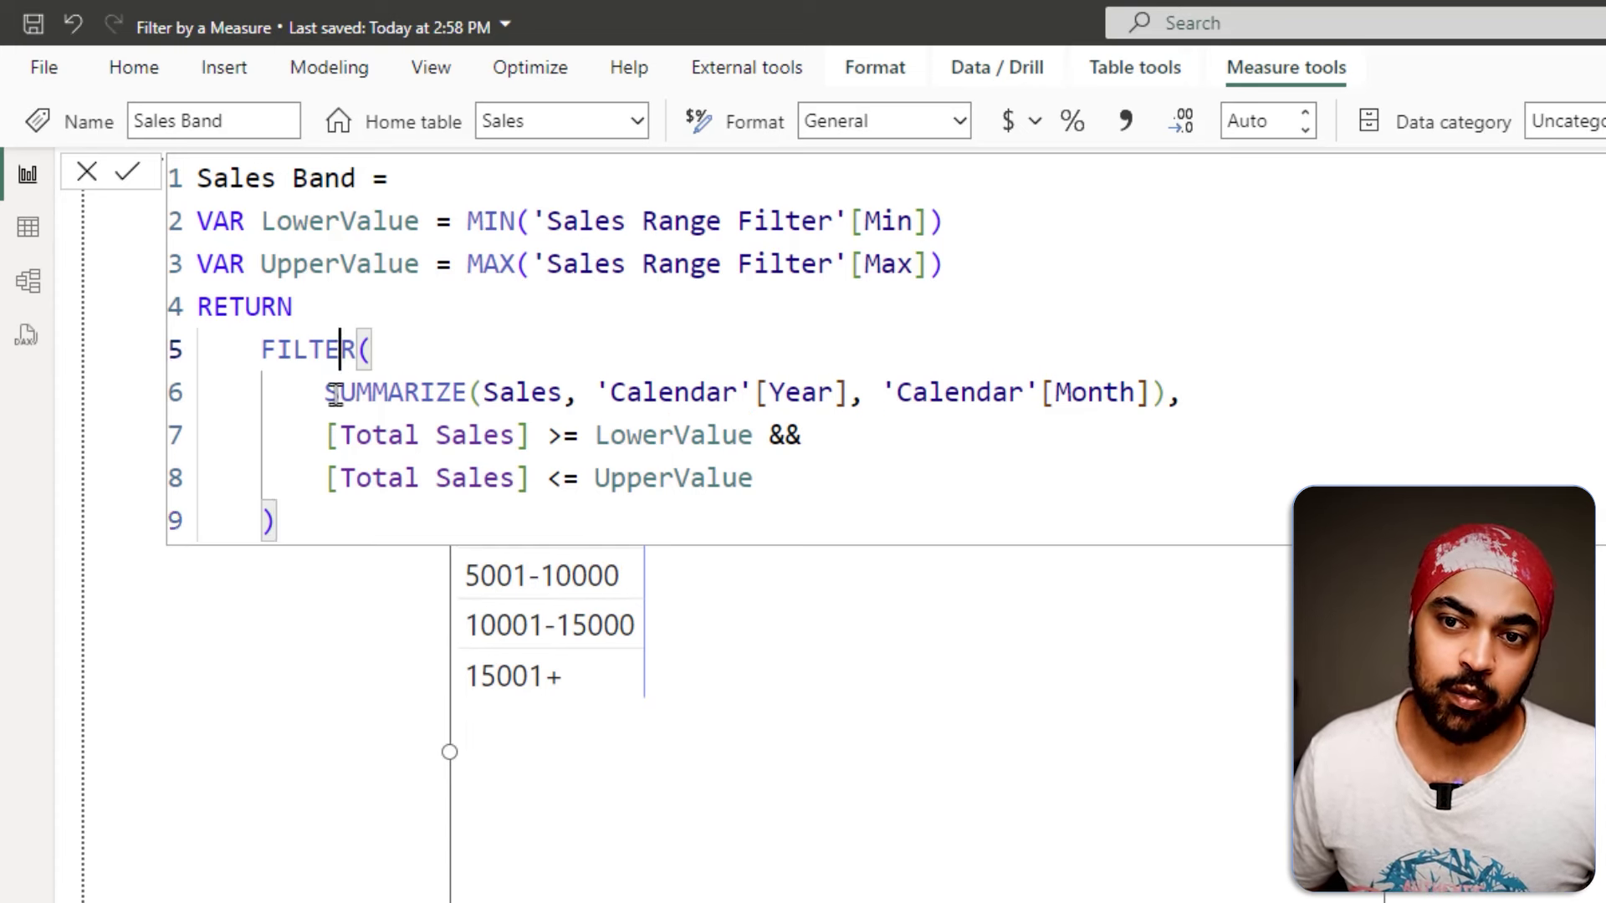
# Start a CALCULATE function between RETURN and the FILTER block, with [Total Sales] as its expression
pyautogui.moveTo(339, 349); pyautogui.dragTo(472, 520)
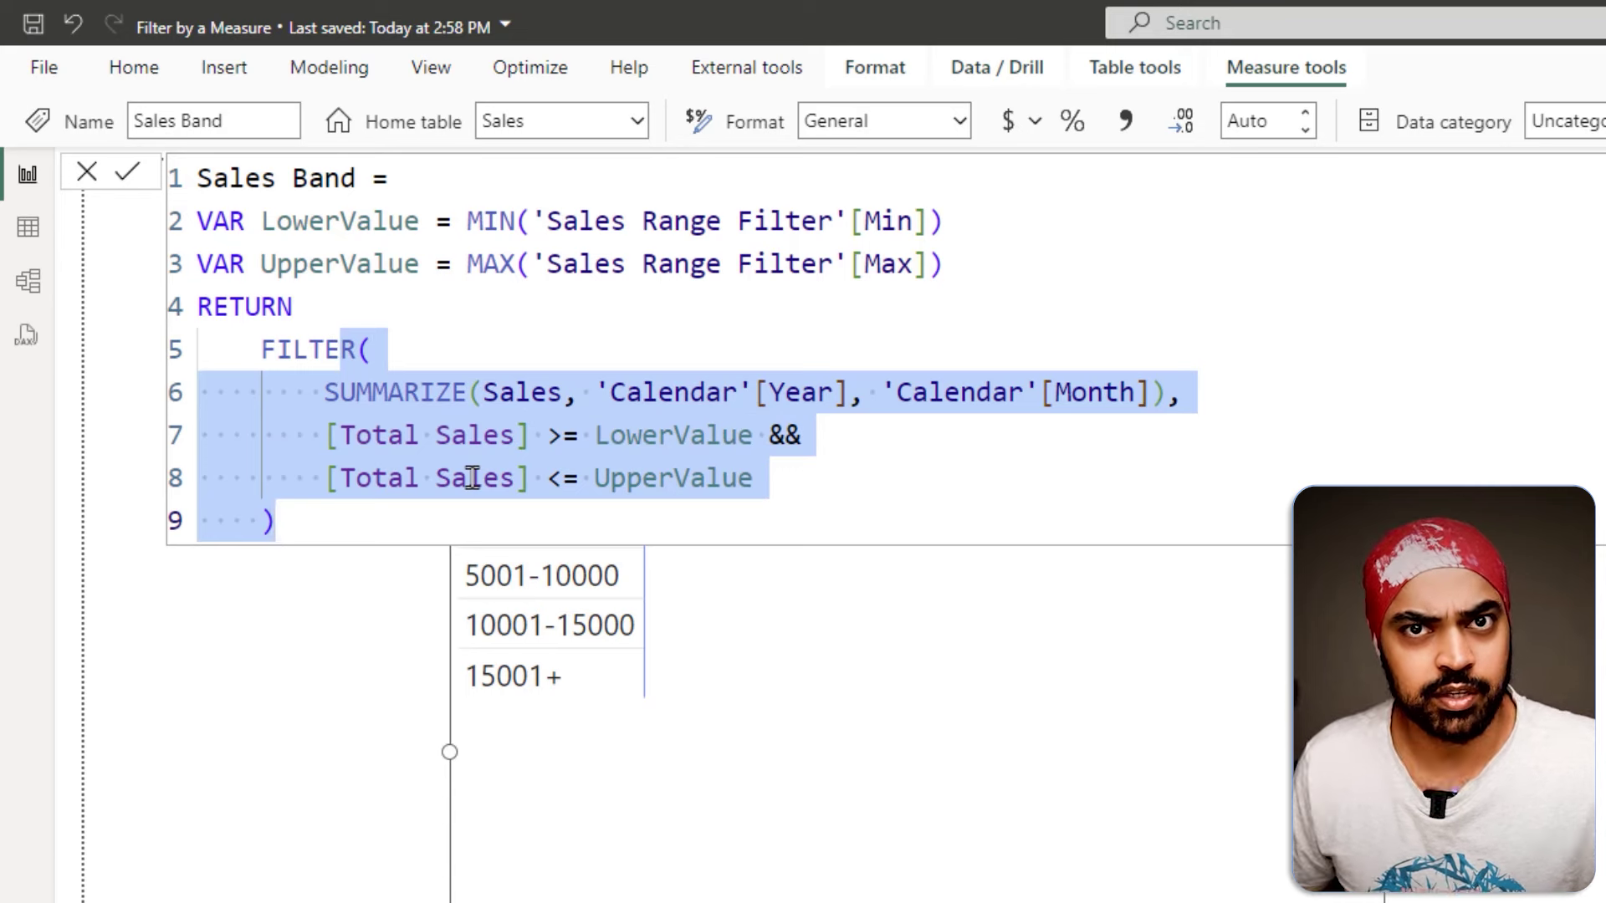
pyautogui.click(371, 311)
pyautogui.press('Return')
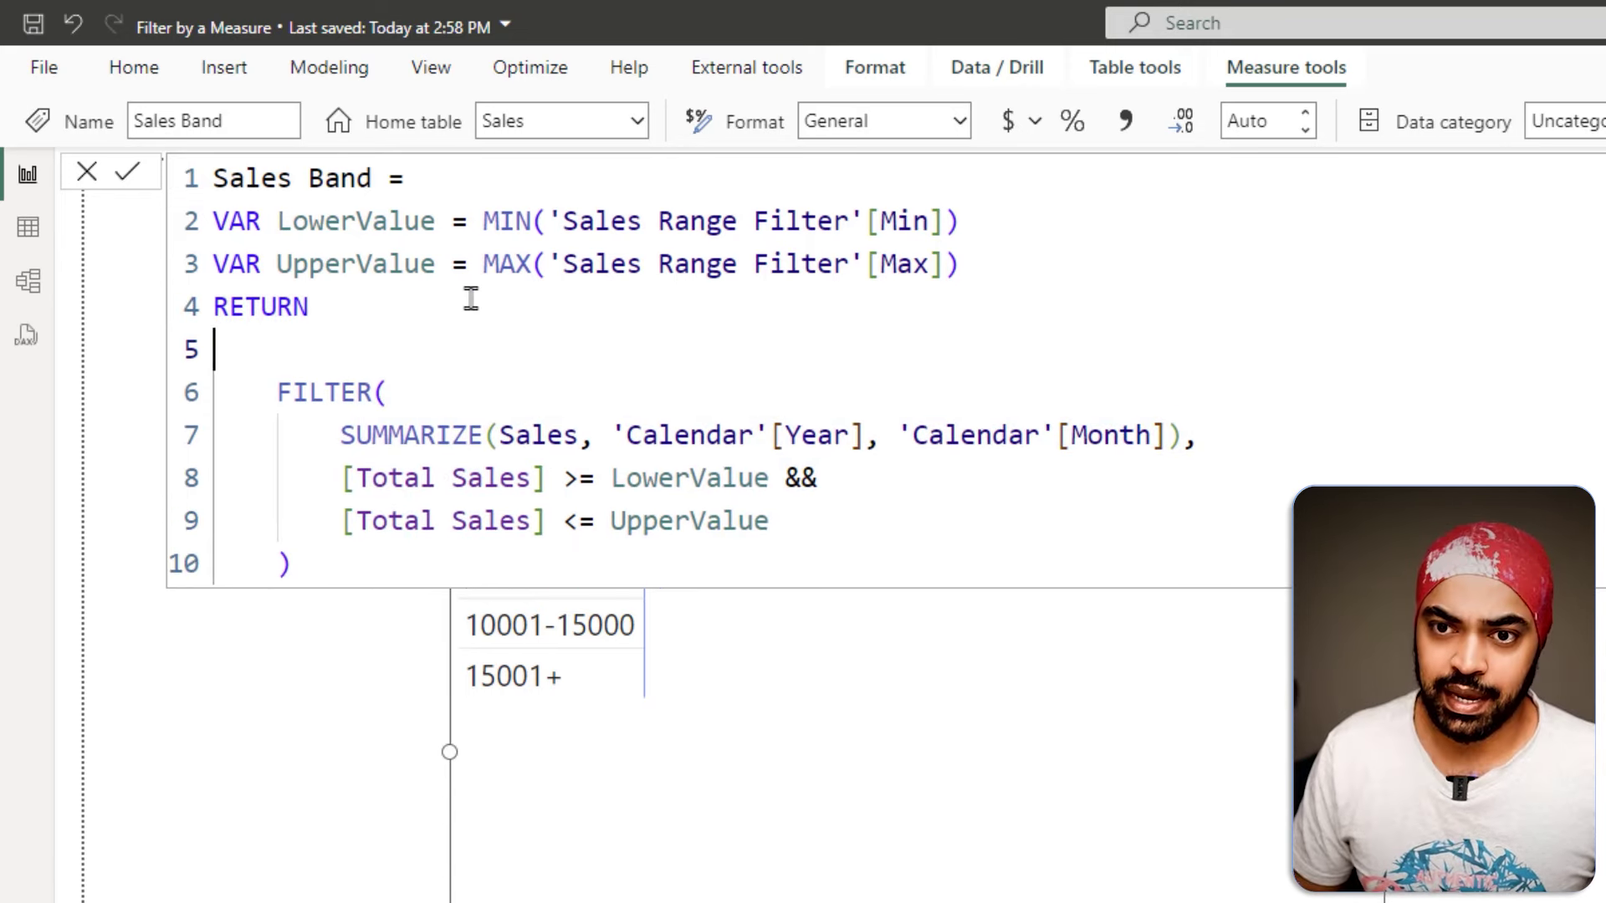
pyautogui.write('CALCULATE(')
pyautogui.press('Return')
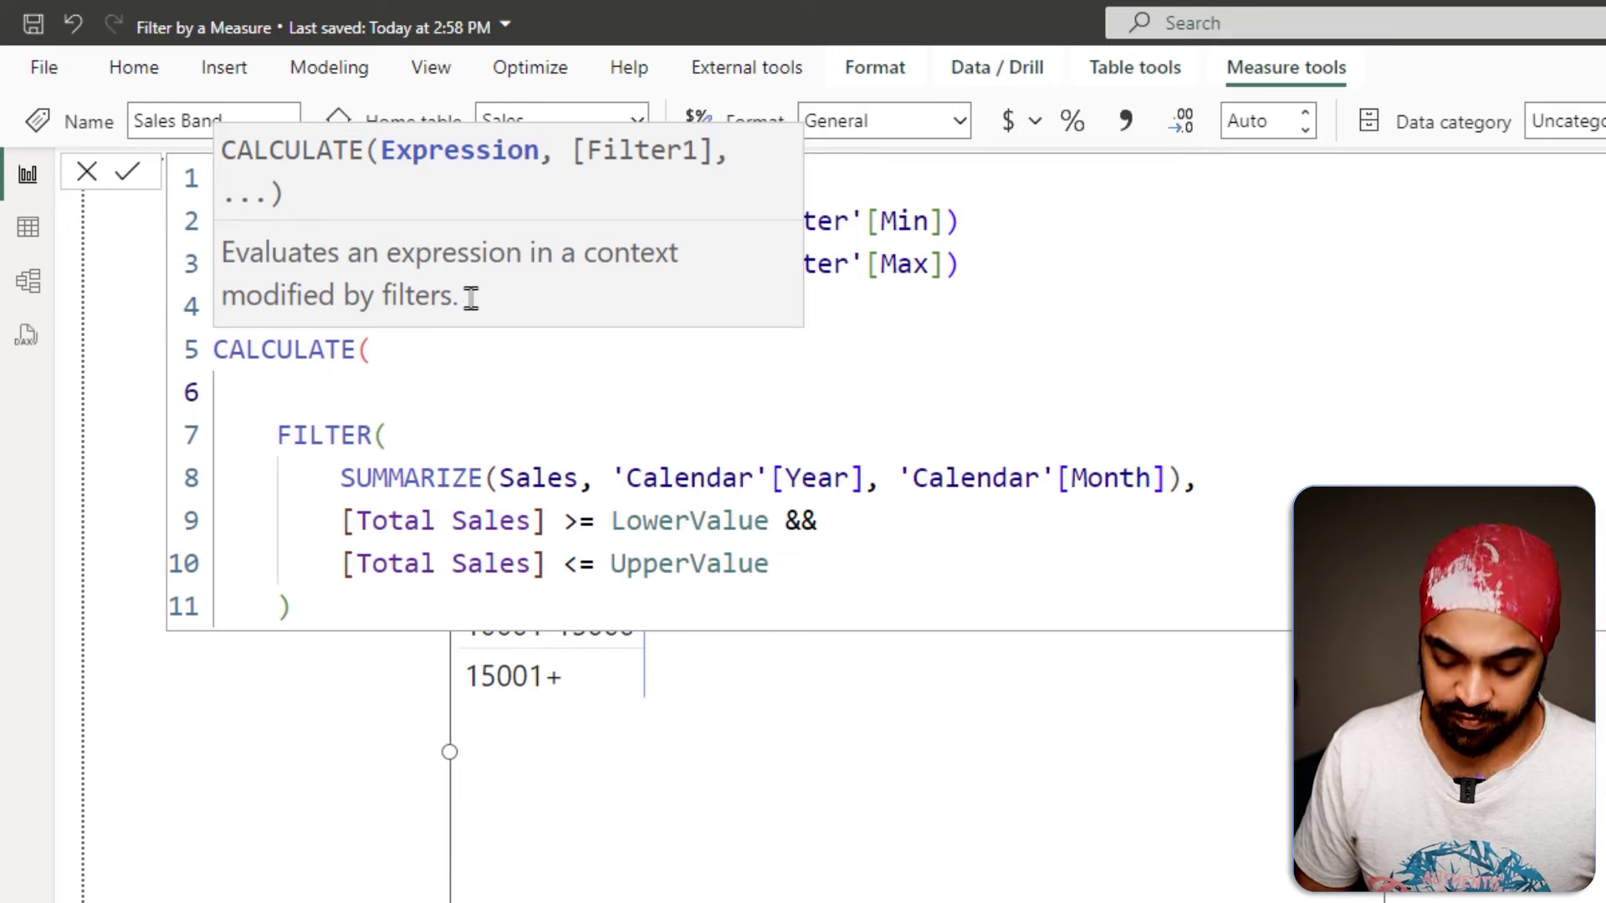
pyautogui.write('[t')
pyautogui.press('Tab')
pyautogui.write(',')
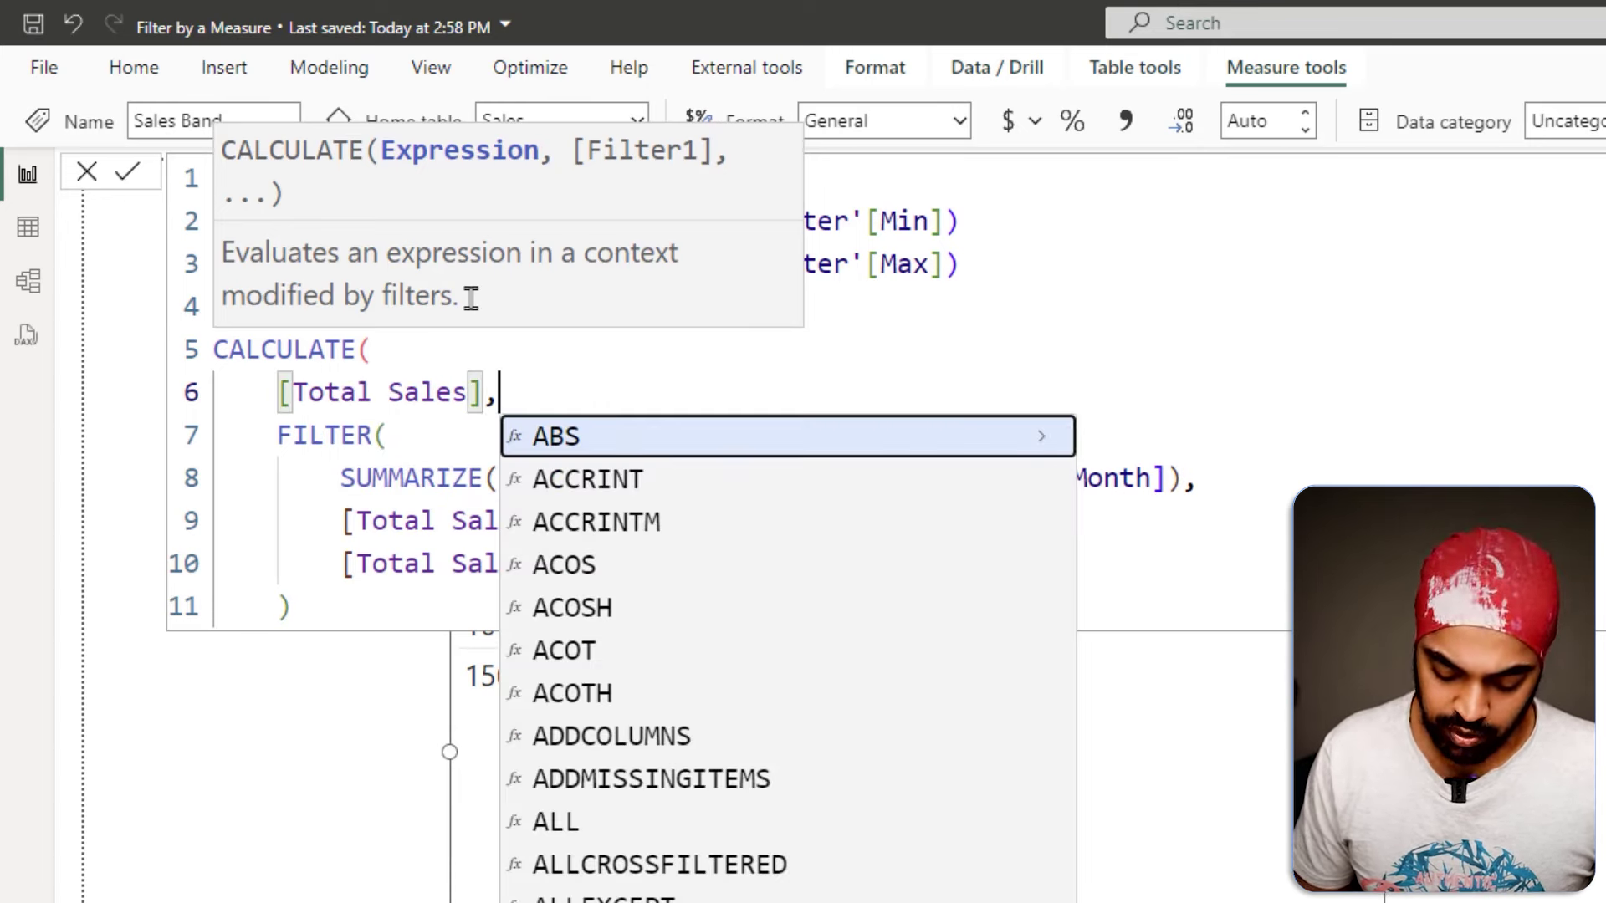
# Close the CALCULATE function with a parenthesis on a new line after the FILTER block
pyautogui.press('Escape')
pyautogui.press('Down')
pyautogui.press('Home')
pyautogui.hotkey('shift', 'Down')
pyautogui.hotkey('shift', 'Down')
pyautogui.hotkey('shift', 'Down')
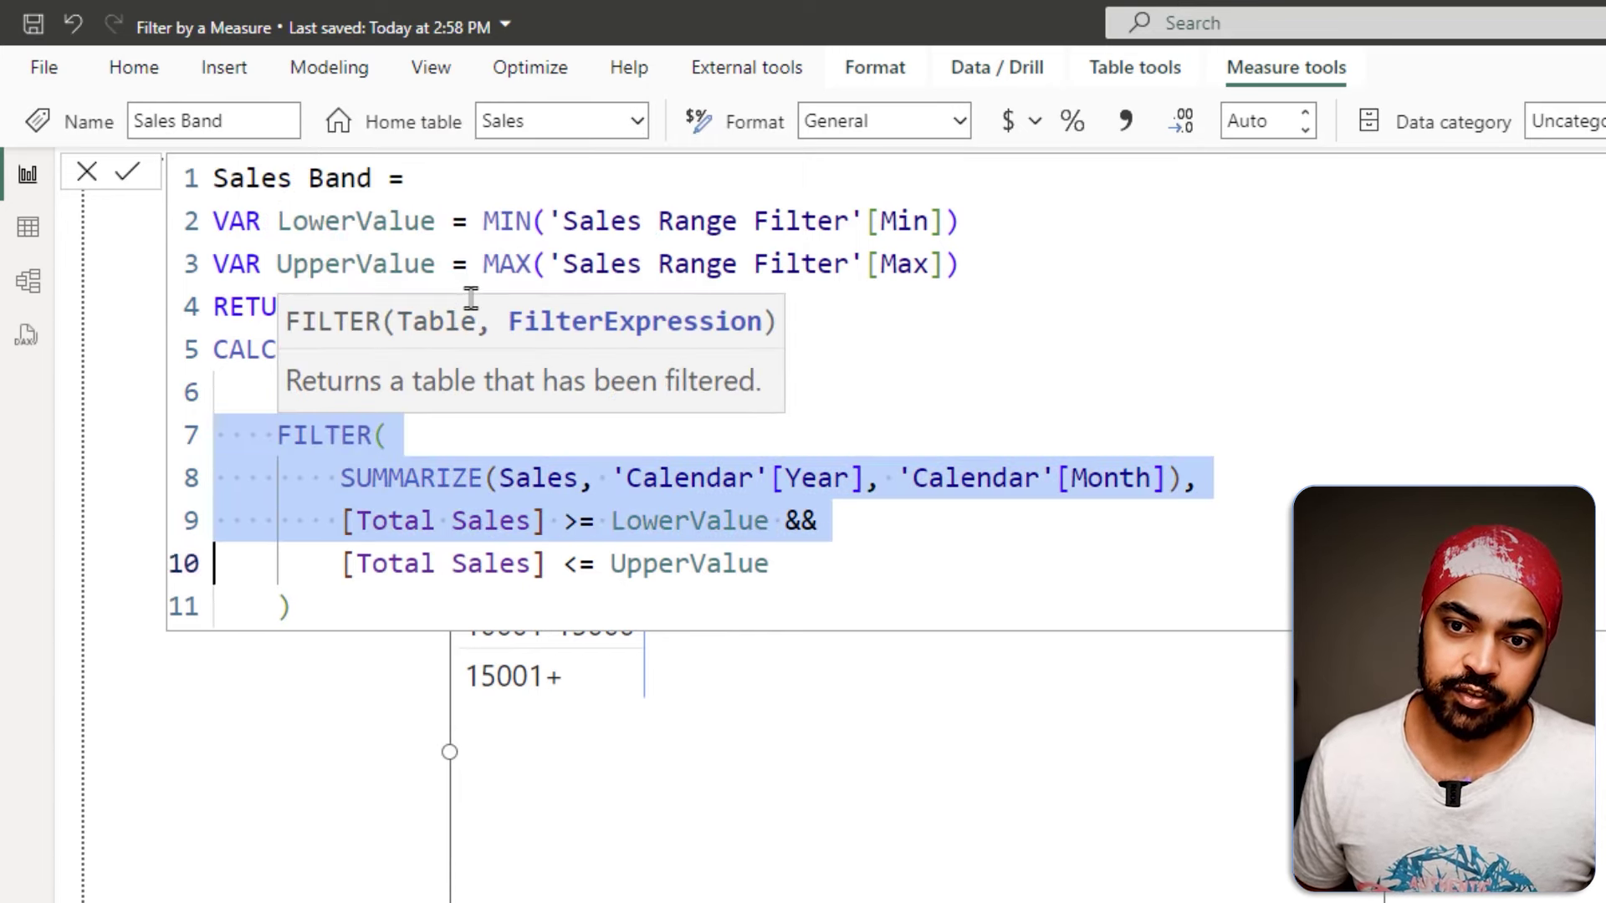
pyautogui.hotkey('ctrl', 'End')
pyautogui.press('Return')
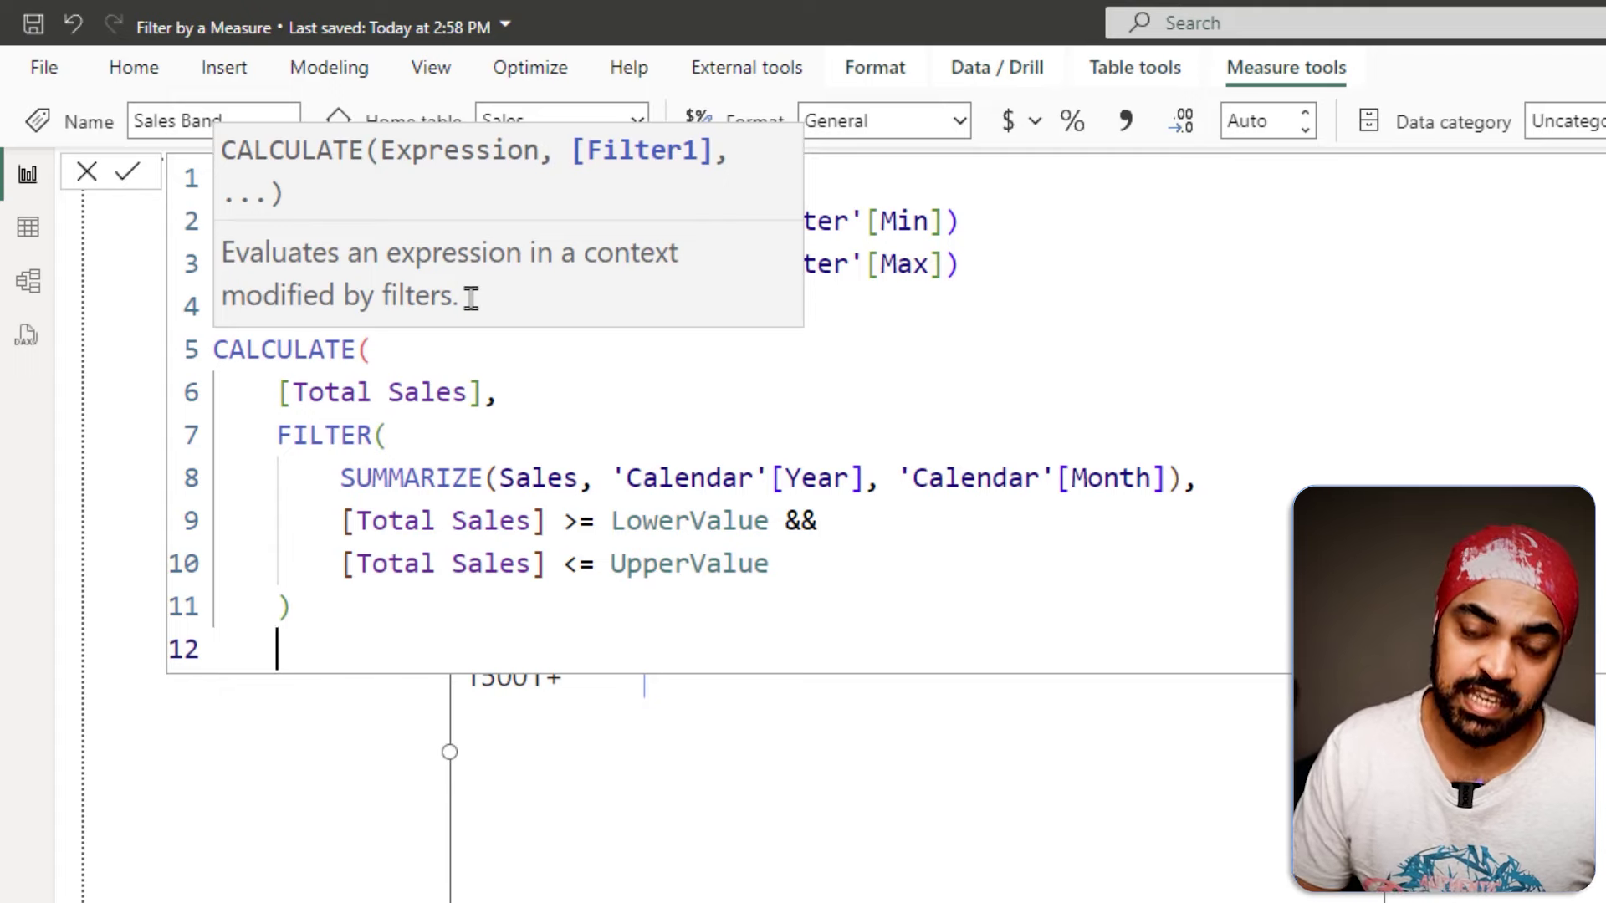
pyautogui.write(')')
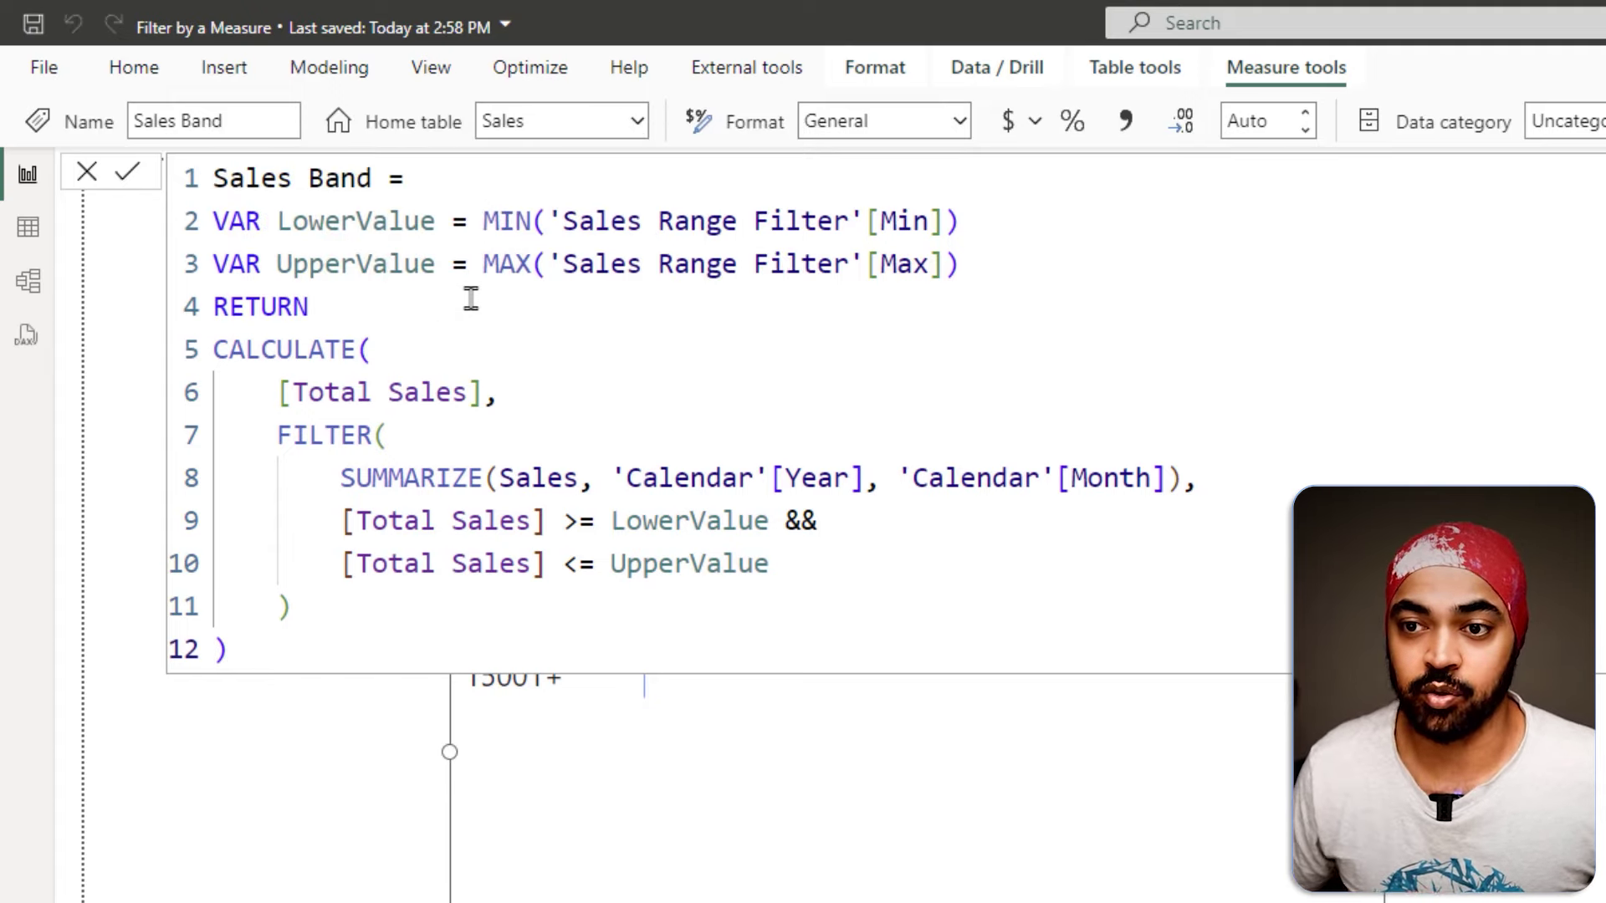
# Fill the Range matrix with Sales Band in Values, Year in Columns and Channel below Range in Rows
pyautogui.moveTo(1598, 635); pyautogui.dragTo(1013, 756)
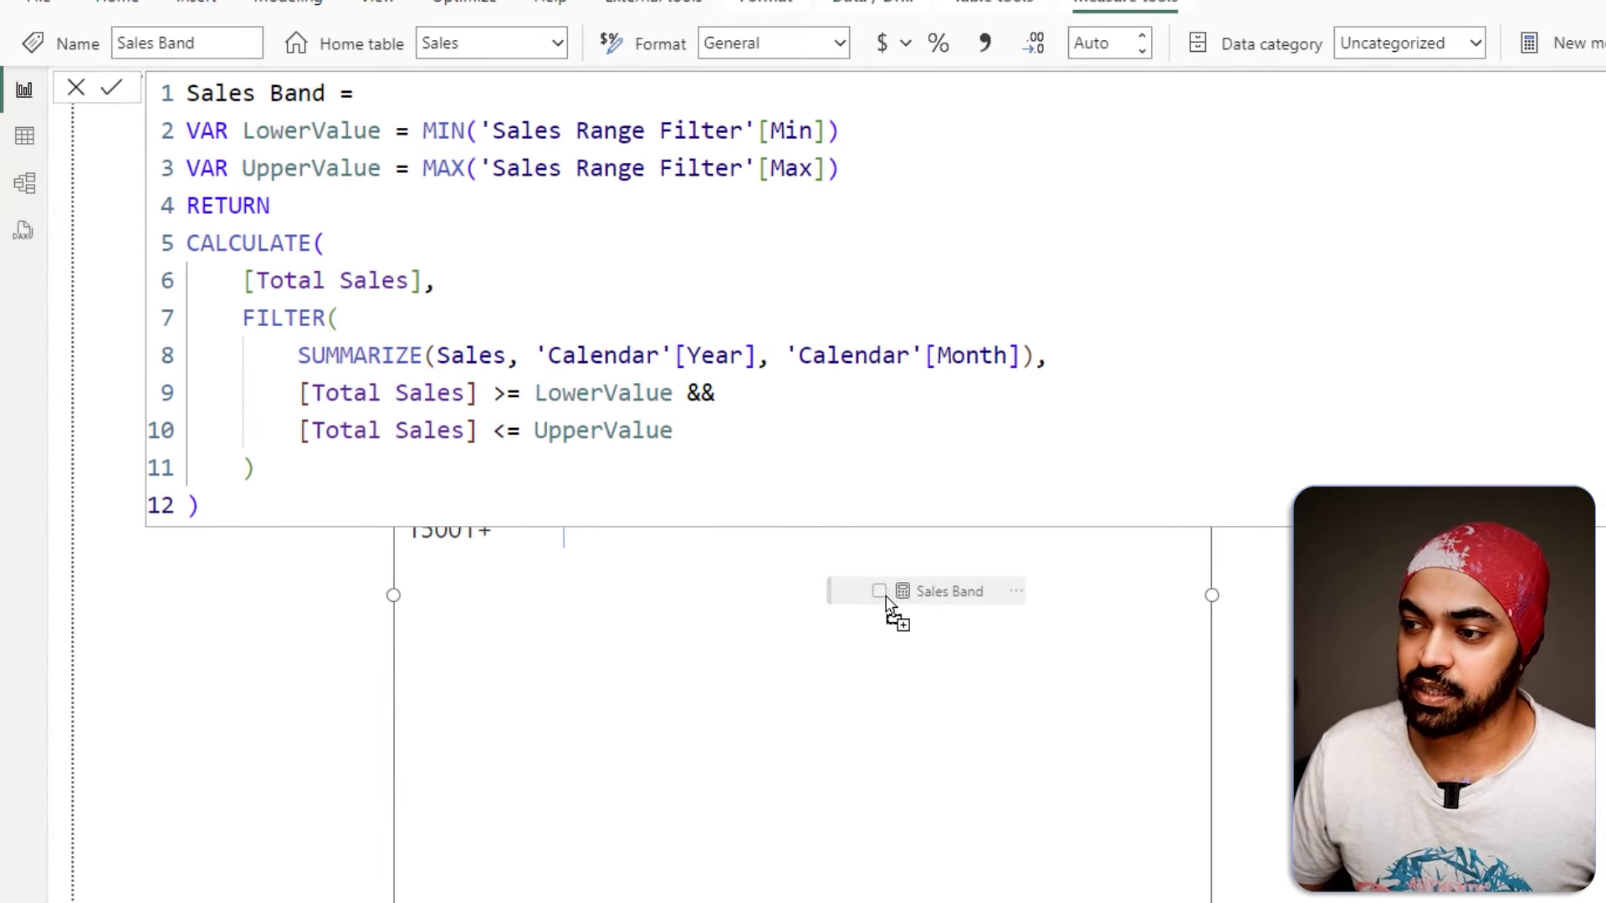
pyautogui.moveTo(886, 602); pyautogui.dragTo(885, 599)
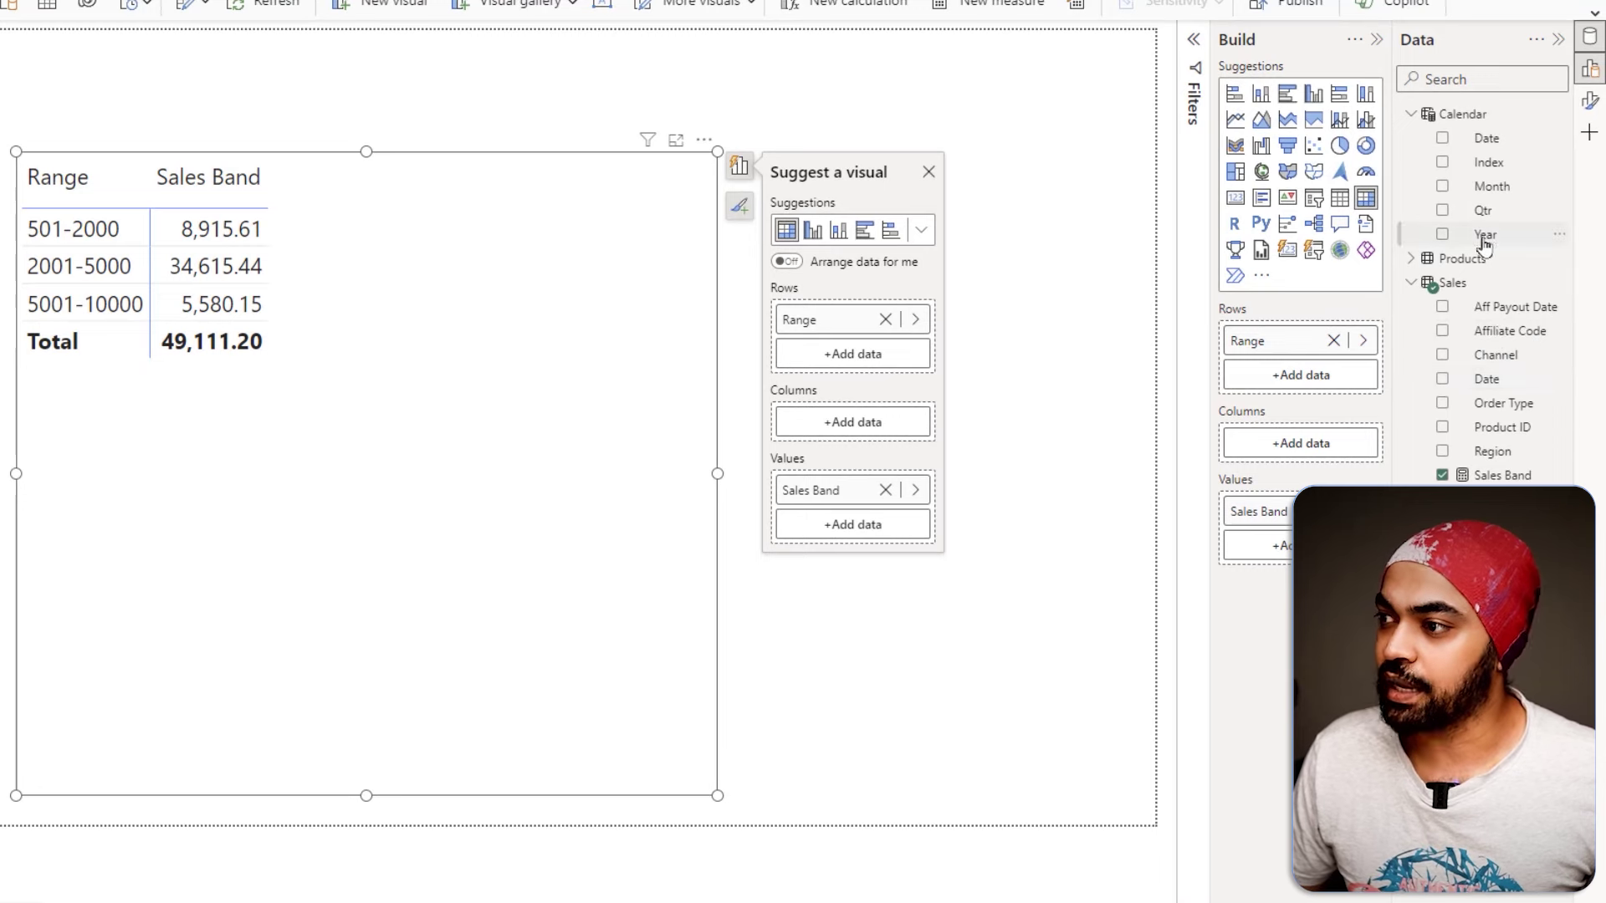
pyautogui.moveTo(1486, 235); pyautogui.dragTo(859, 426)
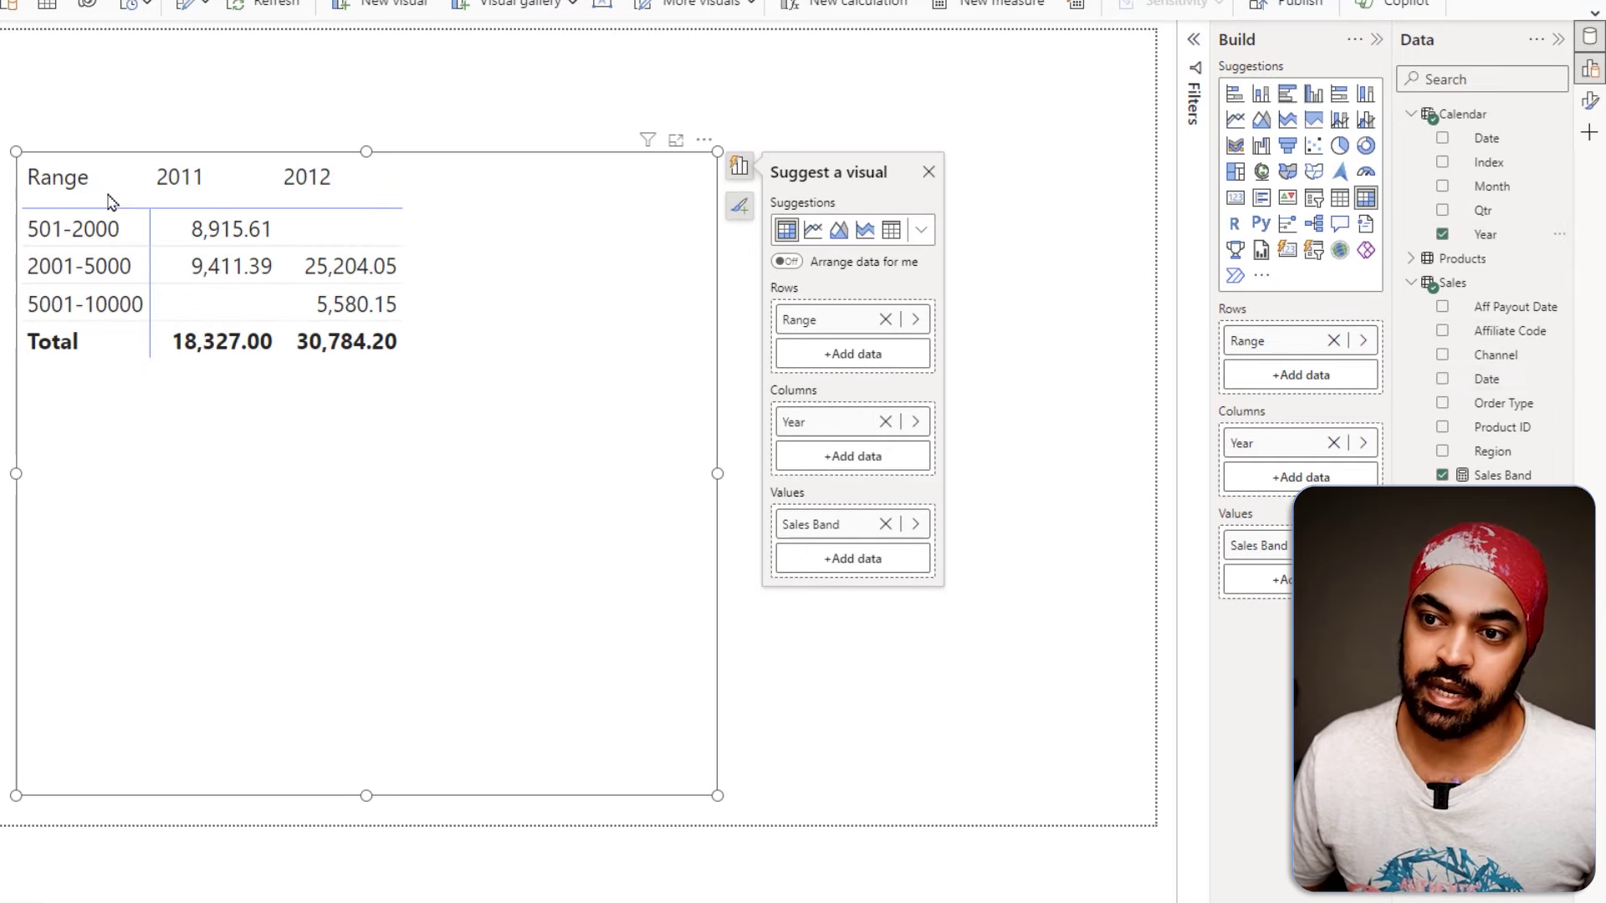
pyautogui.moveTo(1501, 356); pyautogui.dragTo(1293, 368)
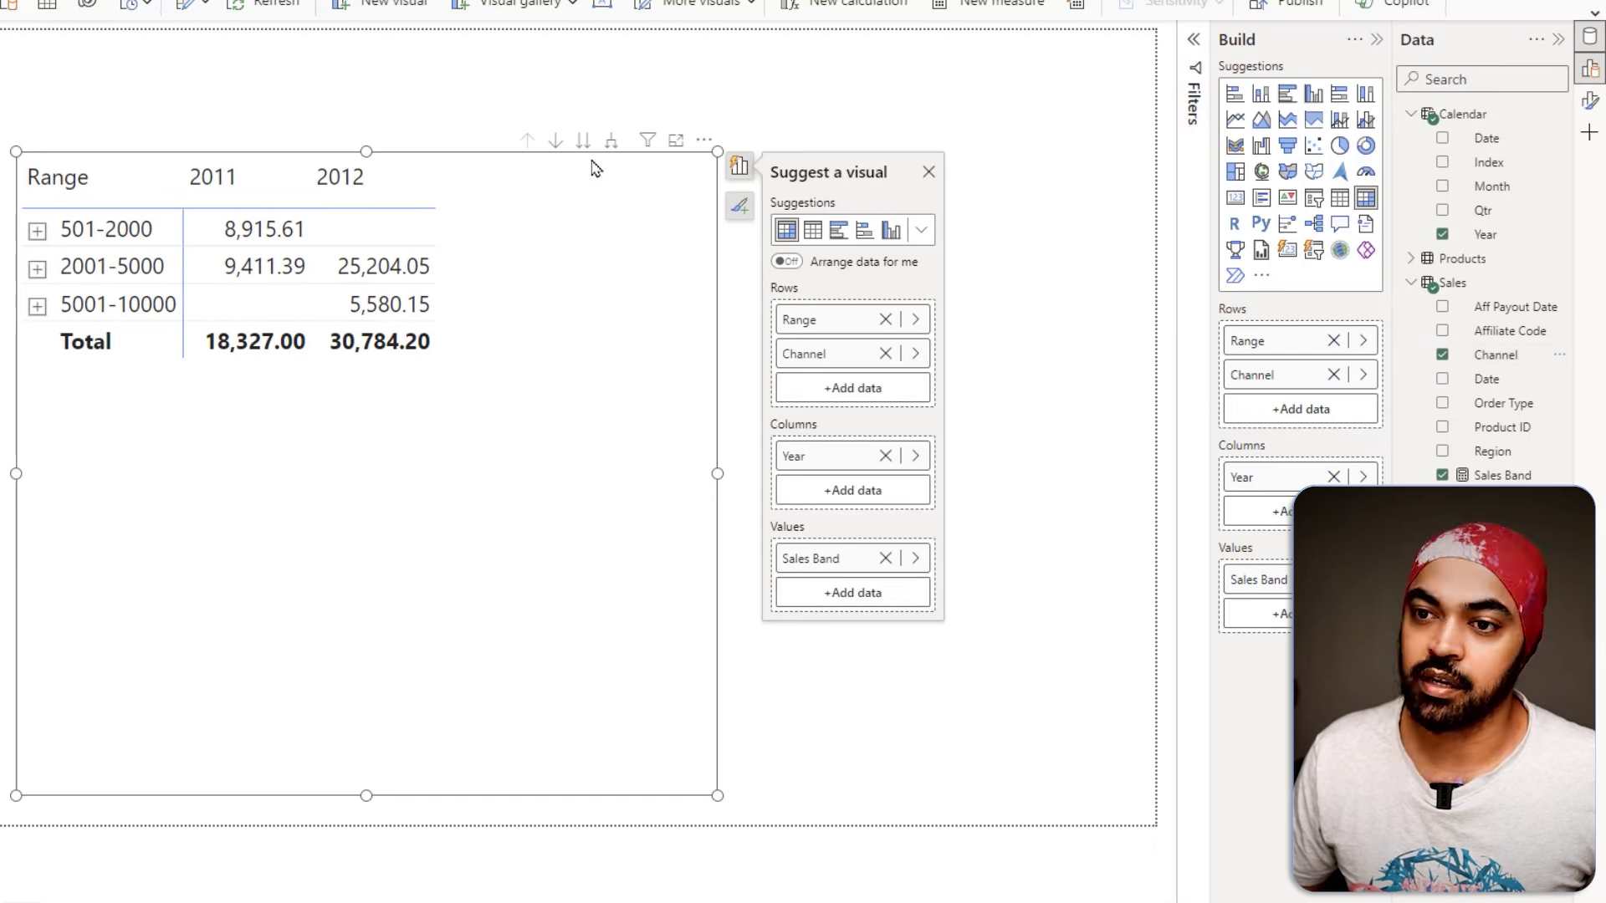
# Expand the whole matrix one level down to list the channels within each sales range
pyautogui.click(611, 140)
pyautogui.click(632, 99)
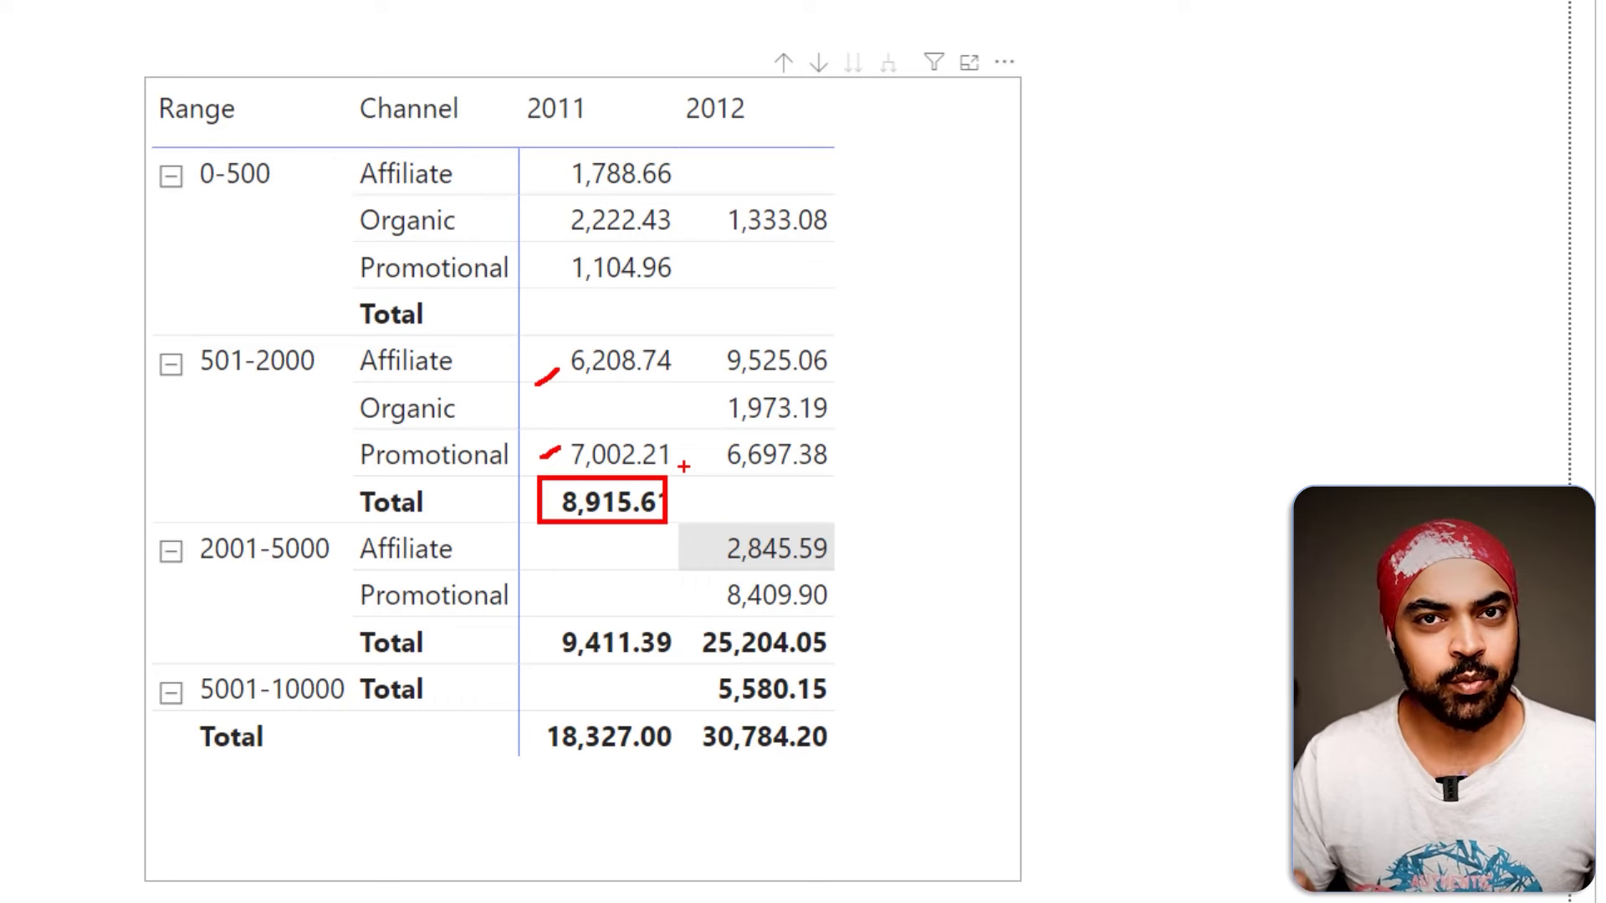
pyautogui.press('Escape')
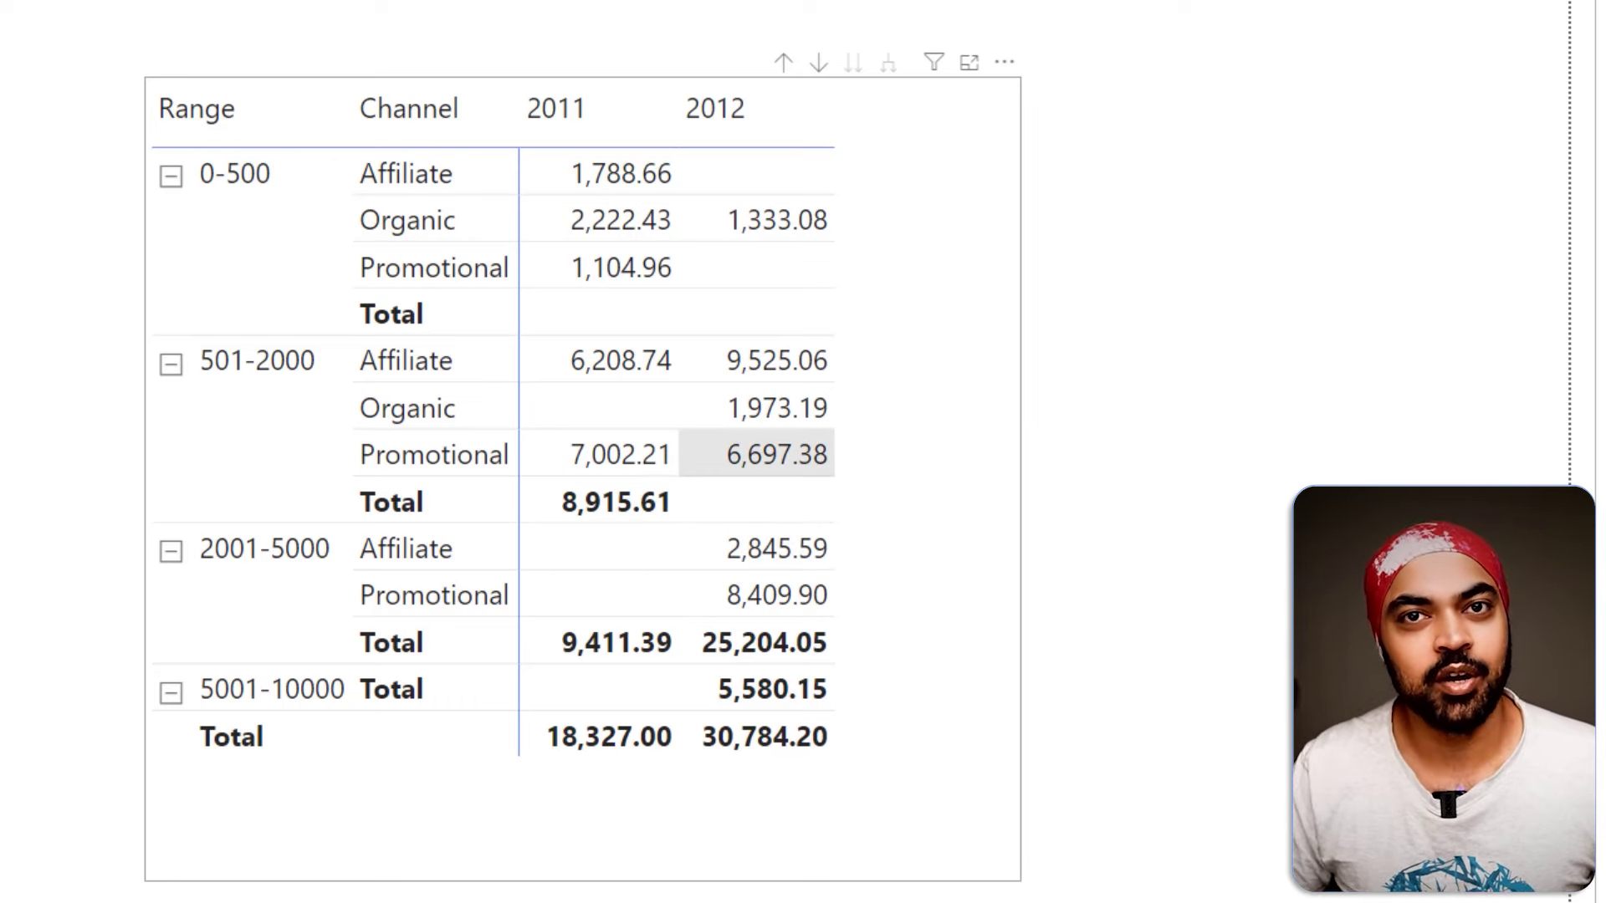